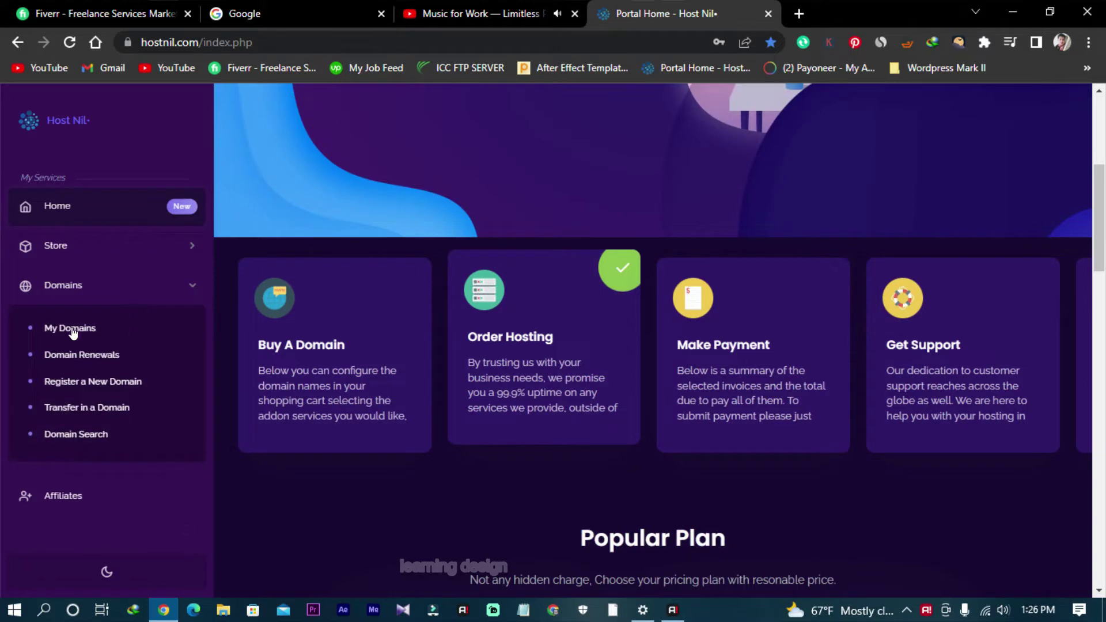
Step: Open My Domains and check the management options for seoescape.com
left_click(71, 328)
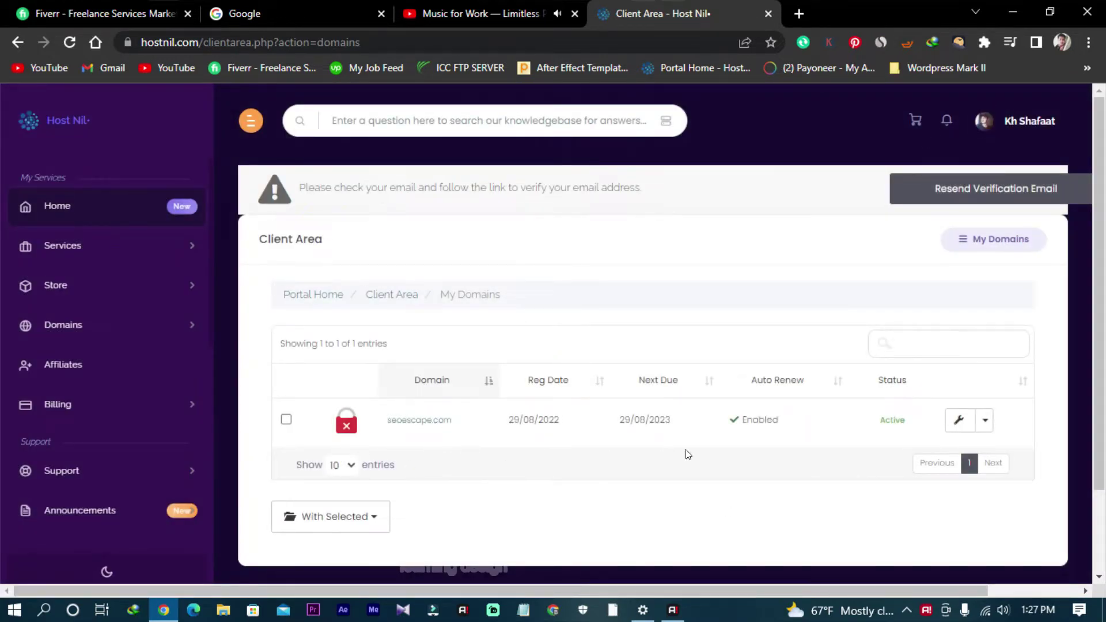
left_click(985, 423)
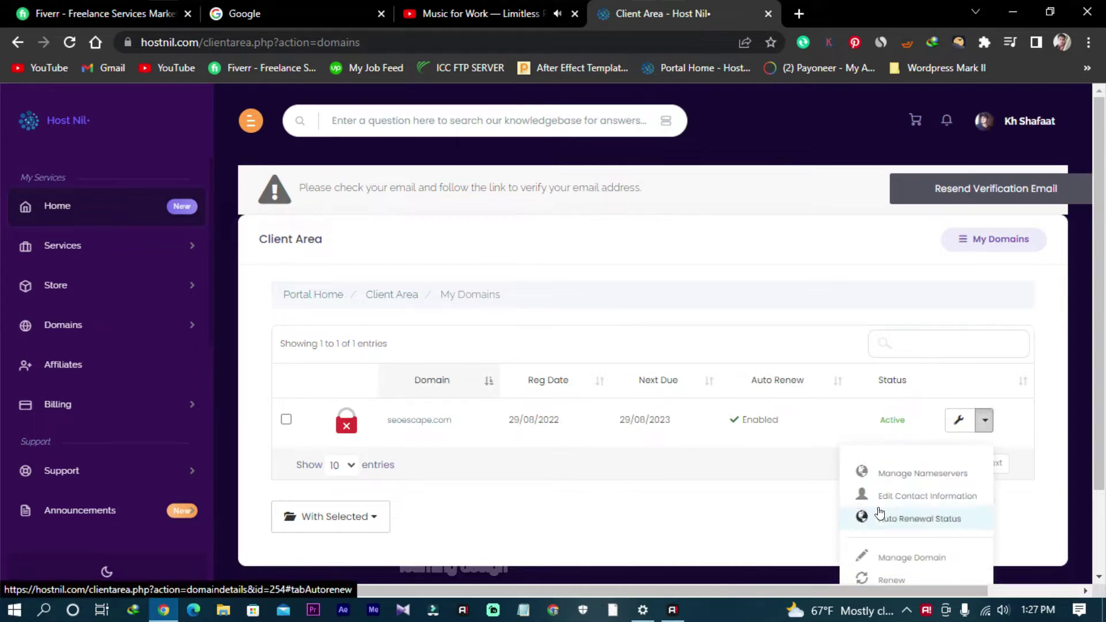
left_click(887, 426)
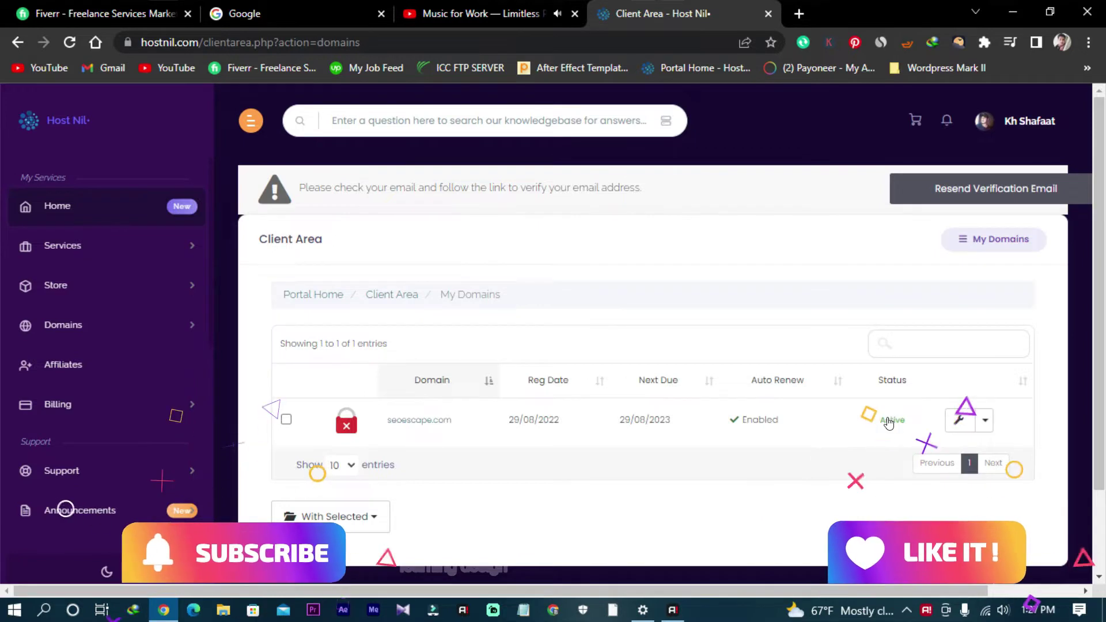
Step: Open the seoescape.com domain details and review them
left_click(672, 400)
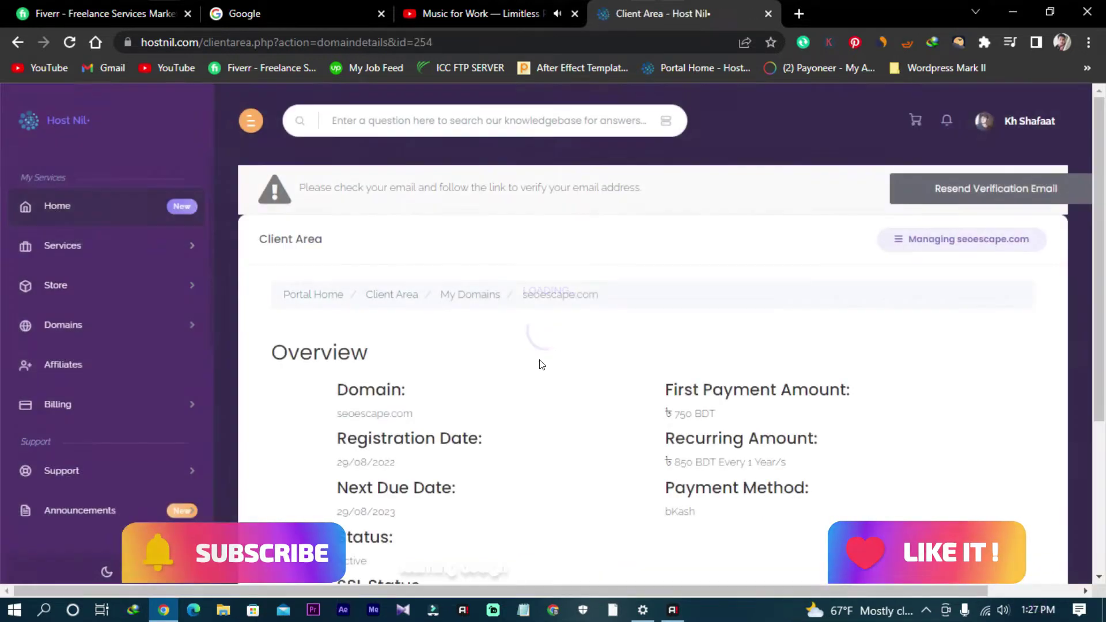
scroll(541, 364, "down", 4)
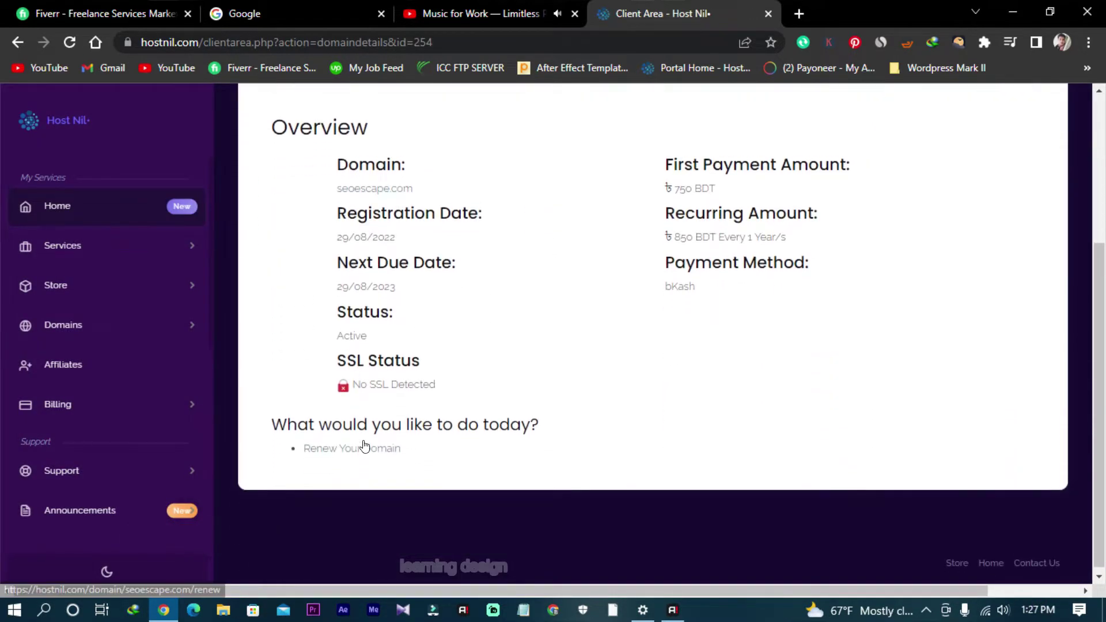
scroll(364, 445, "up", 4)
scroll(333, 438, "down", 4)
scroll(396, 384, "up", 4)
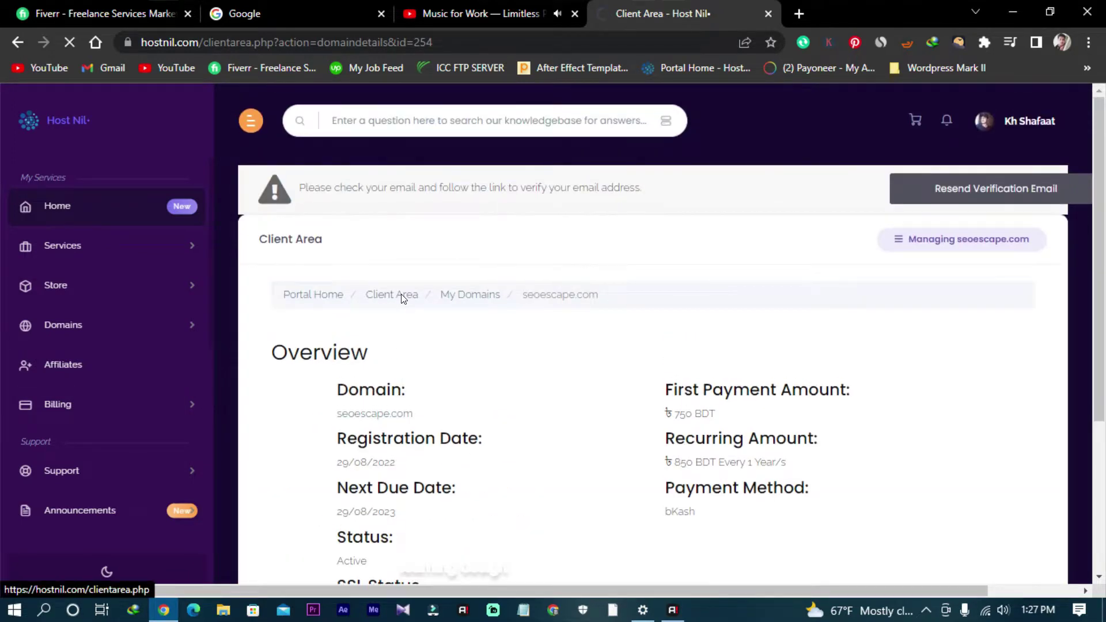
scroll(598, 371, "down", 3)
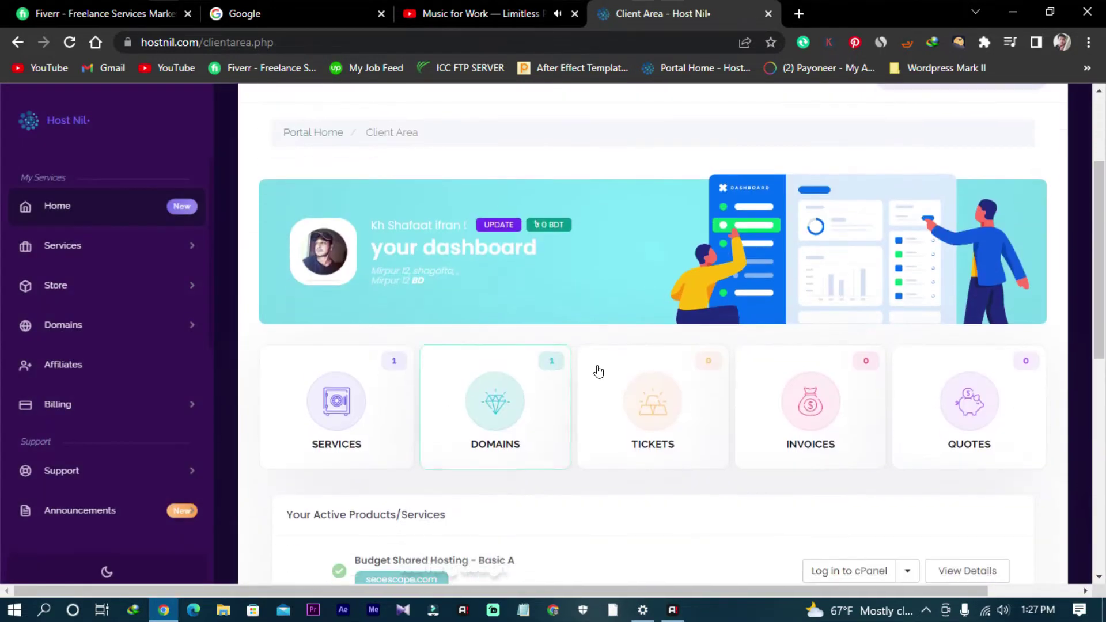
scroll(622, 386, "down", 3)
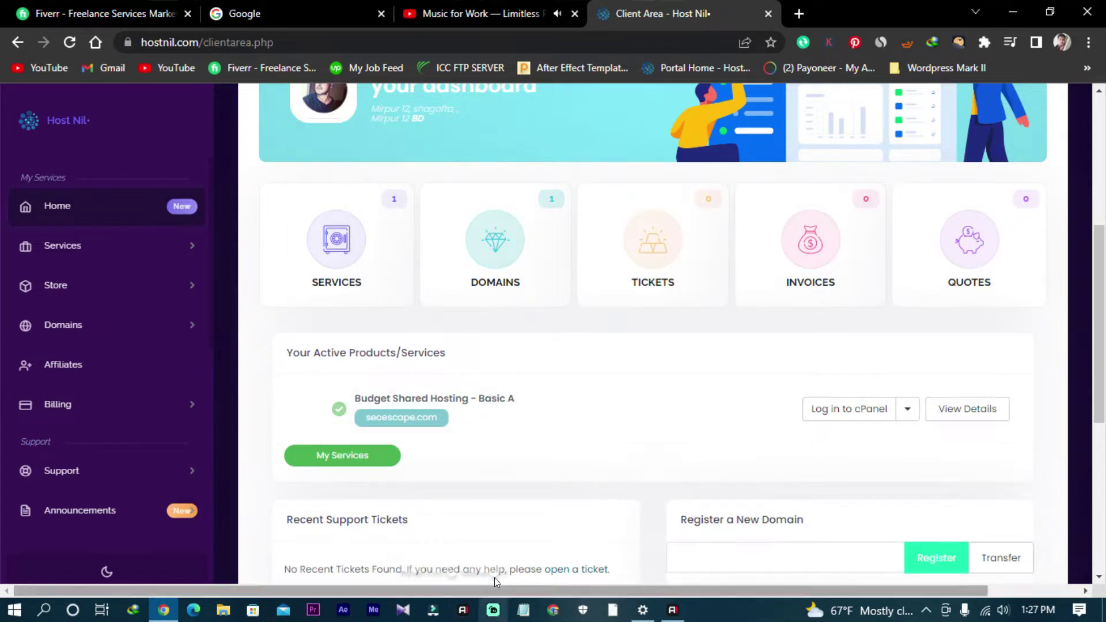
scroll(412, 441, "down", 1)
scroll(421, 455, "down", 5)
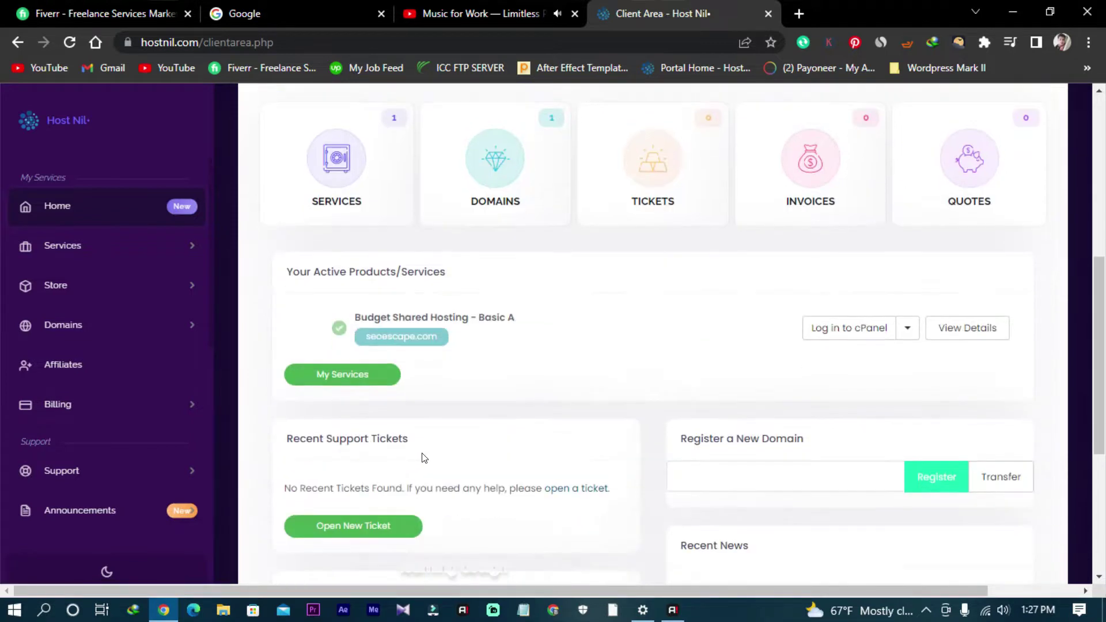
scroll(434, 481, "up", 5)
scroll(434, 481, "up", 4)
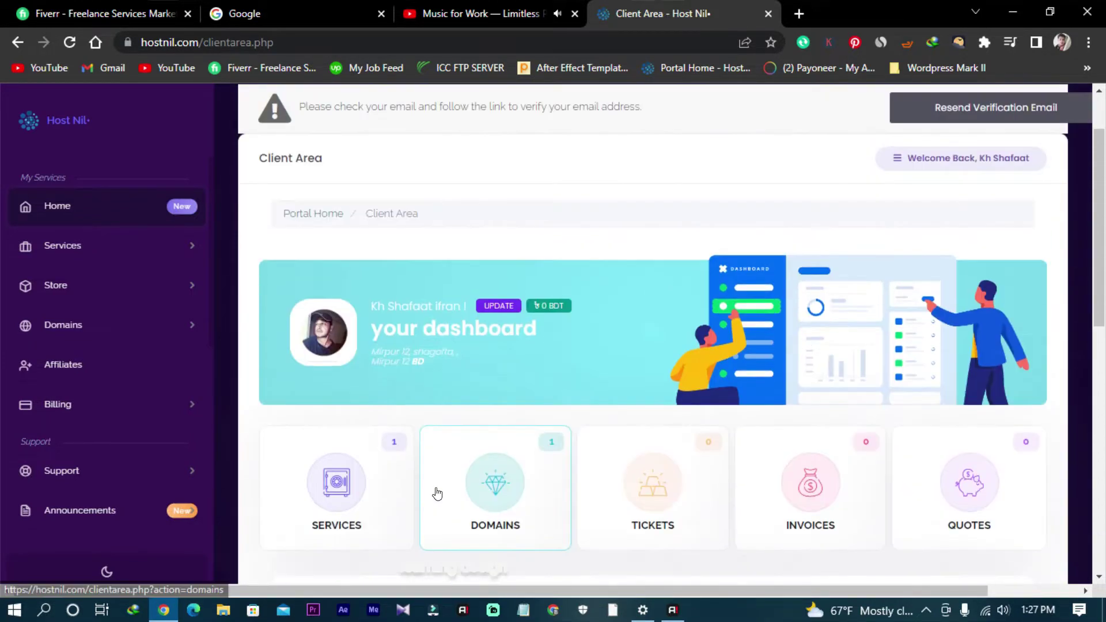
scroll(434, 490, "down", 4)
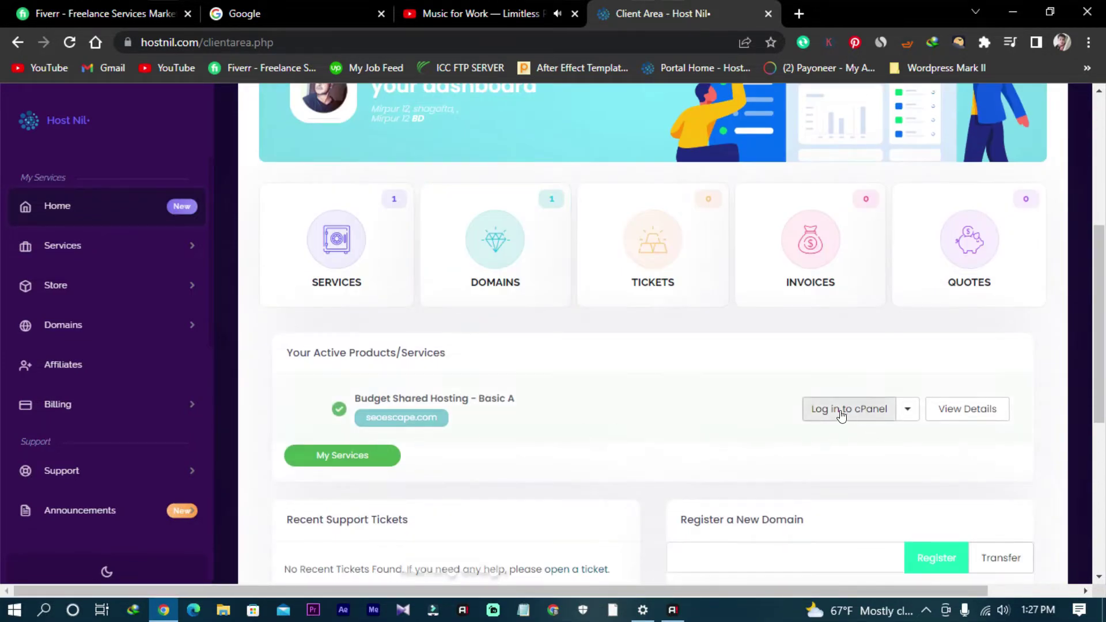
Step: Log in to cPanel for seoescape.com and bring the Tools page's Software section into view
left_click(865, 411)
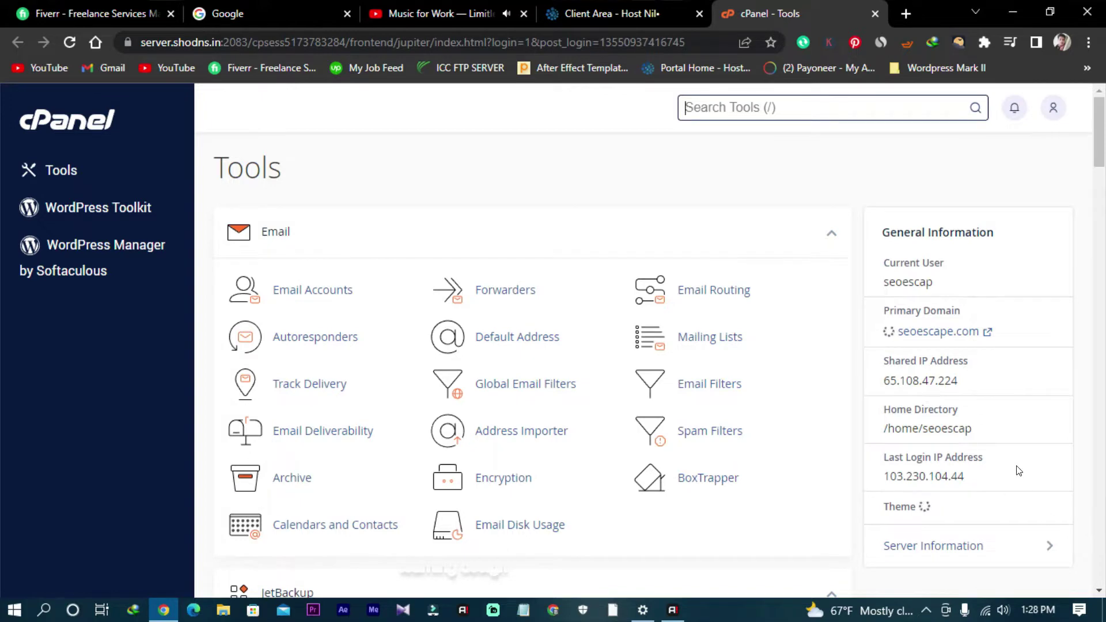
scroll(1018, 471, "down", 4)
scroll(1021, 467, "up", 3)
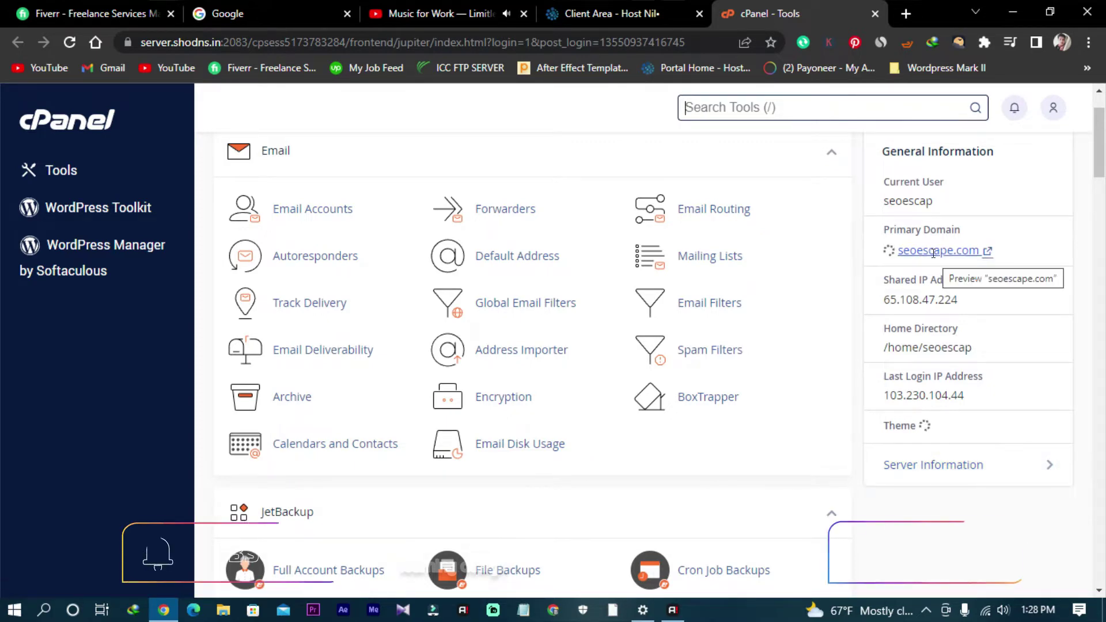
scroll(389, 390, "down", 7)
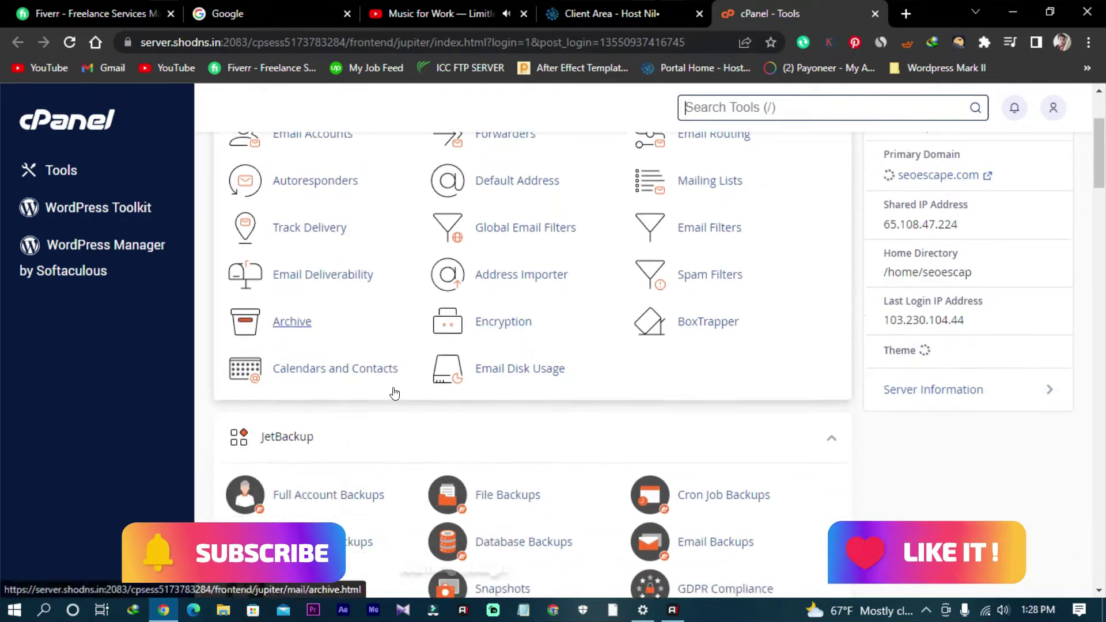
scroll(395, 393, "down", 19)
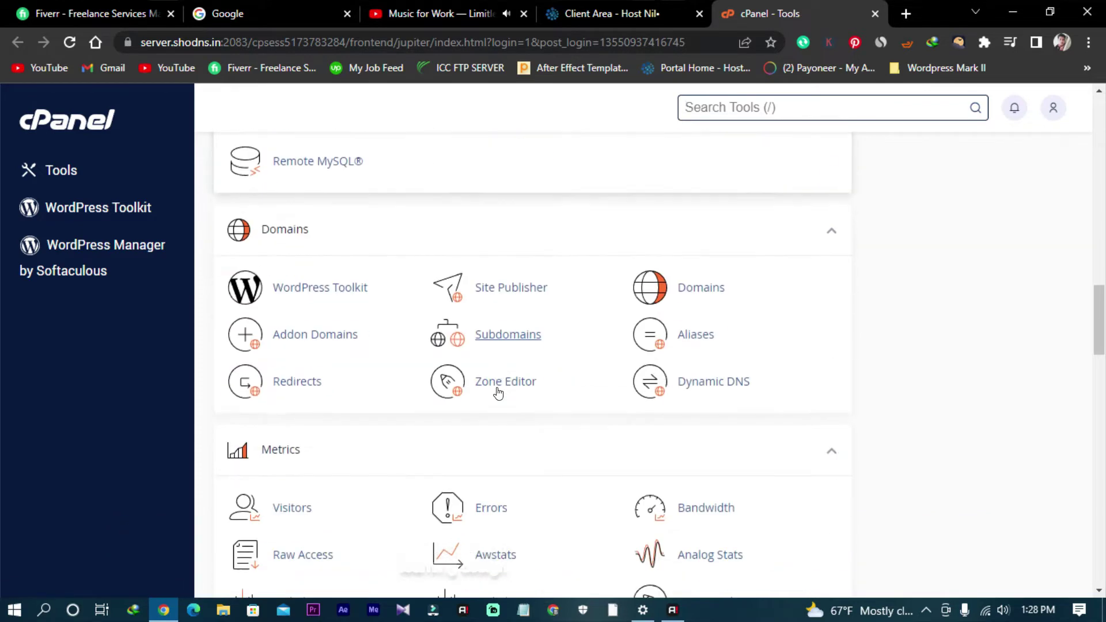
scroll(498, 393, "down", 11)
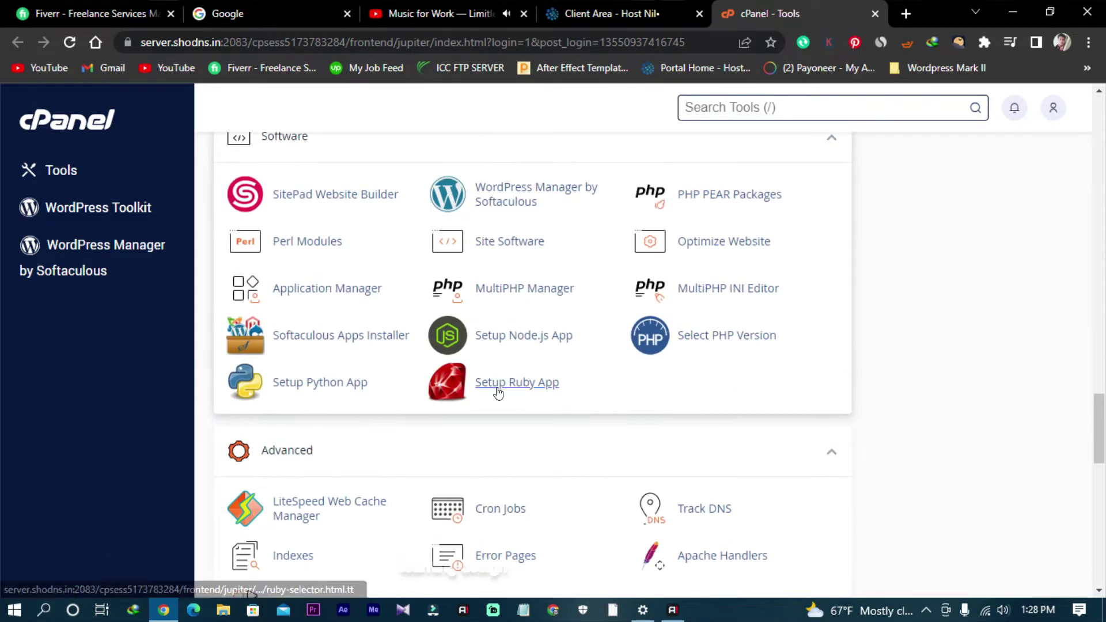
scroll(495, 386, "up", 3)
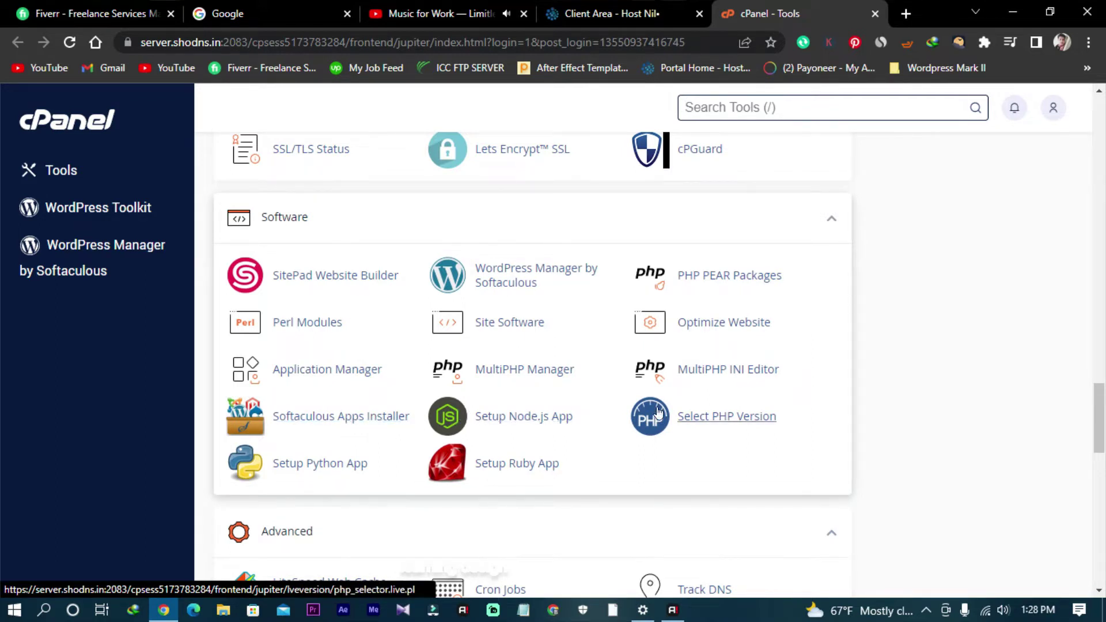
scroll(699, 418, "up", 20)
scroll(669, 391, "up", 15)
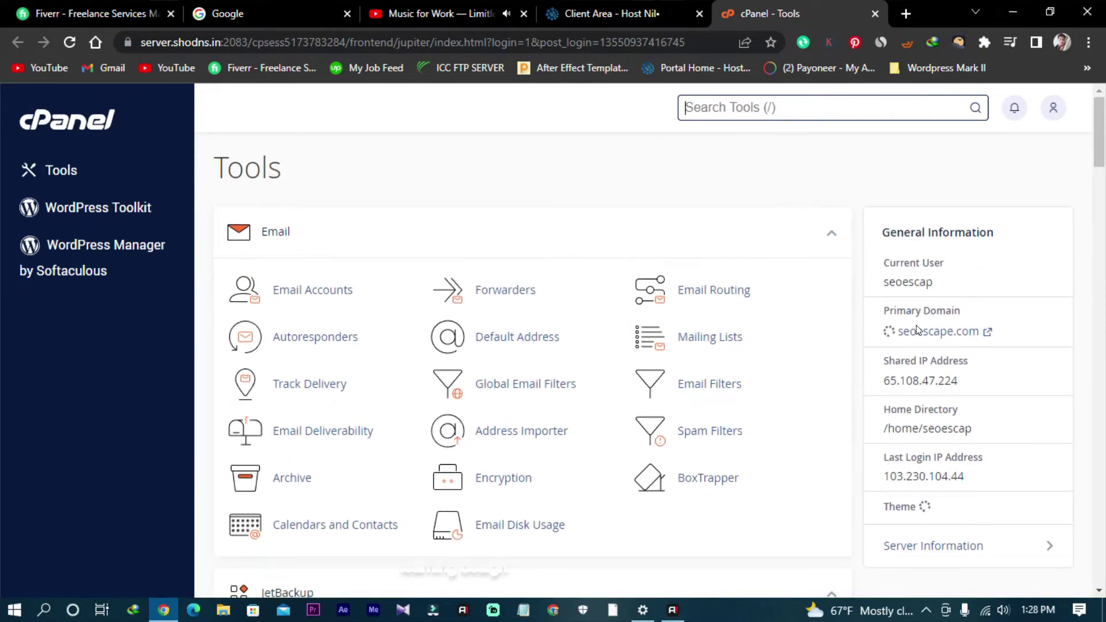
scroll(455, 317, "down", 15)
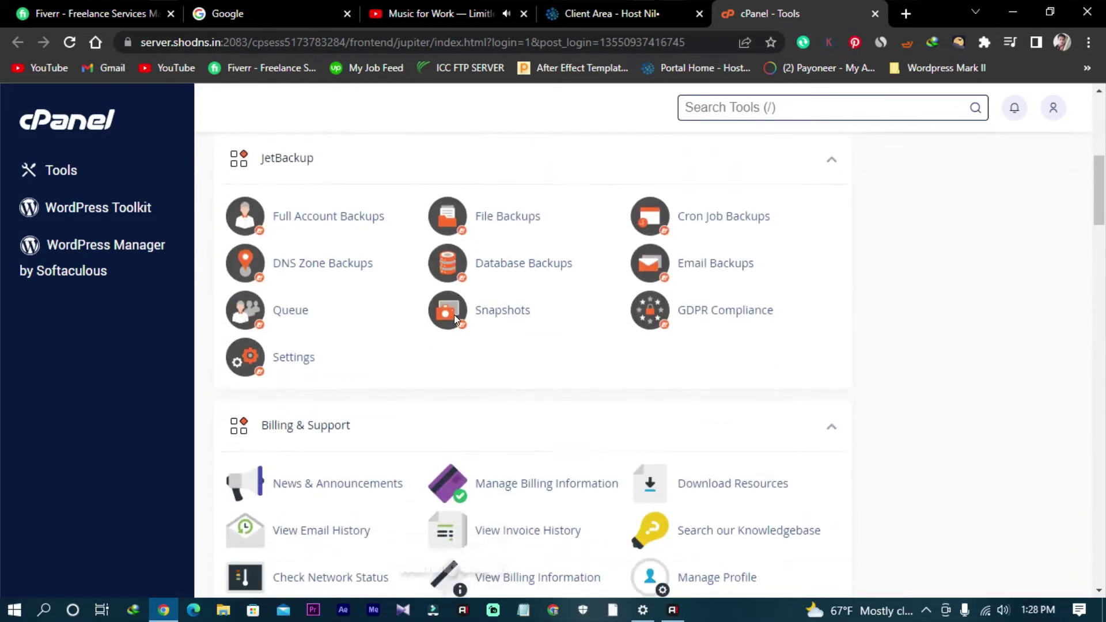
scroll(456, 318, "down", 10)
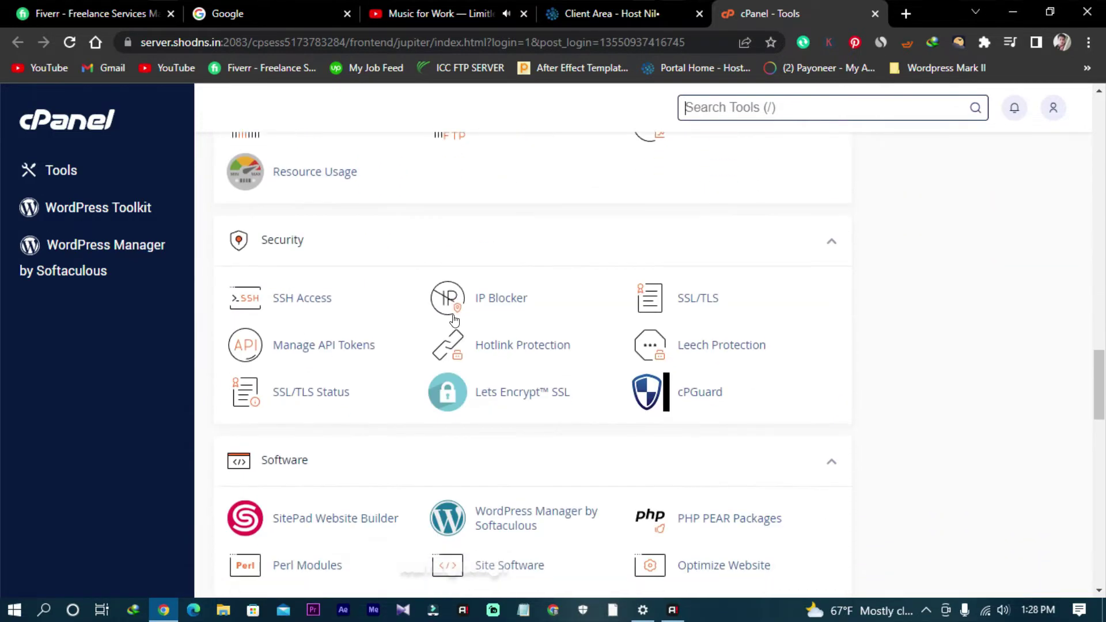
scroll(456, 341, "down", 1)
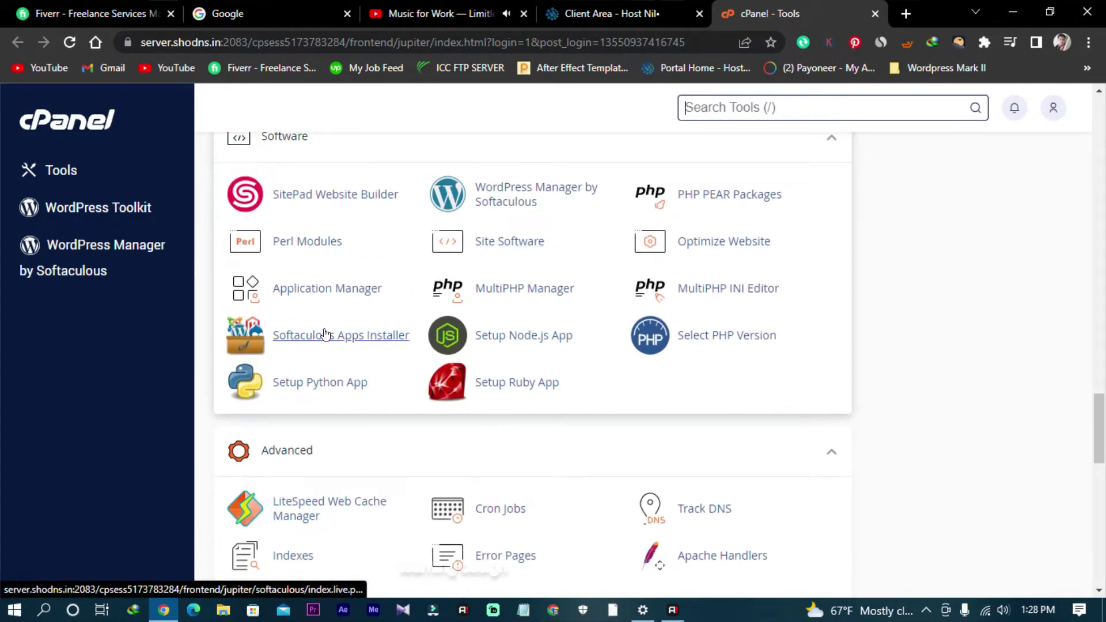
left_click(325, 334)
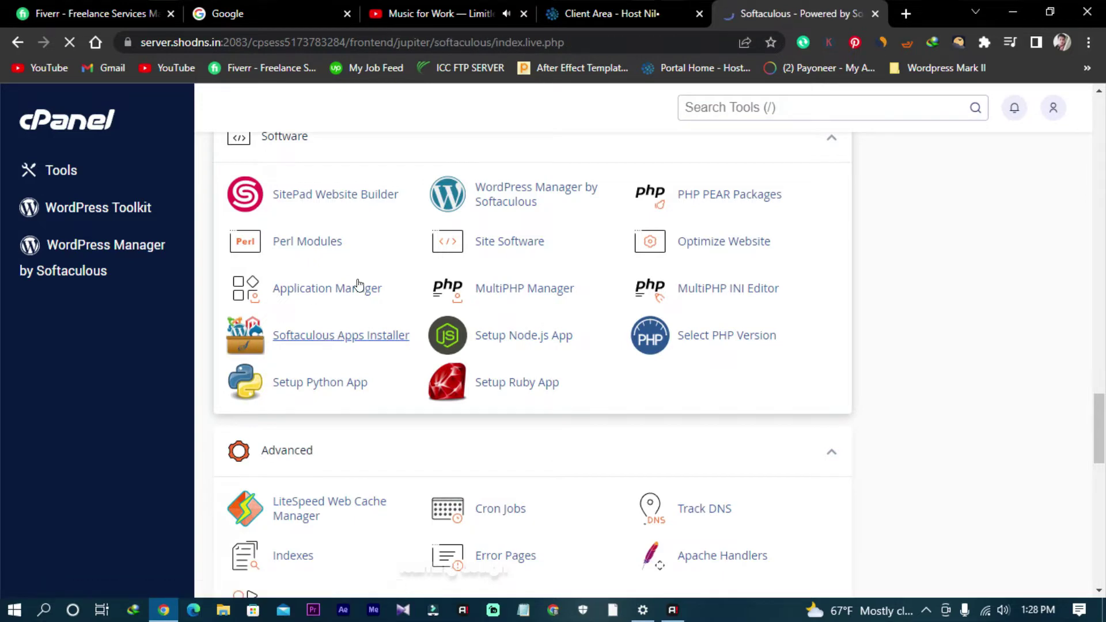
scroll(513, 365, "down", 3)
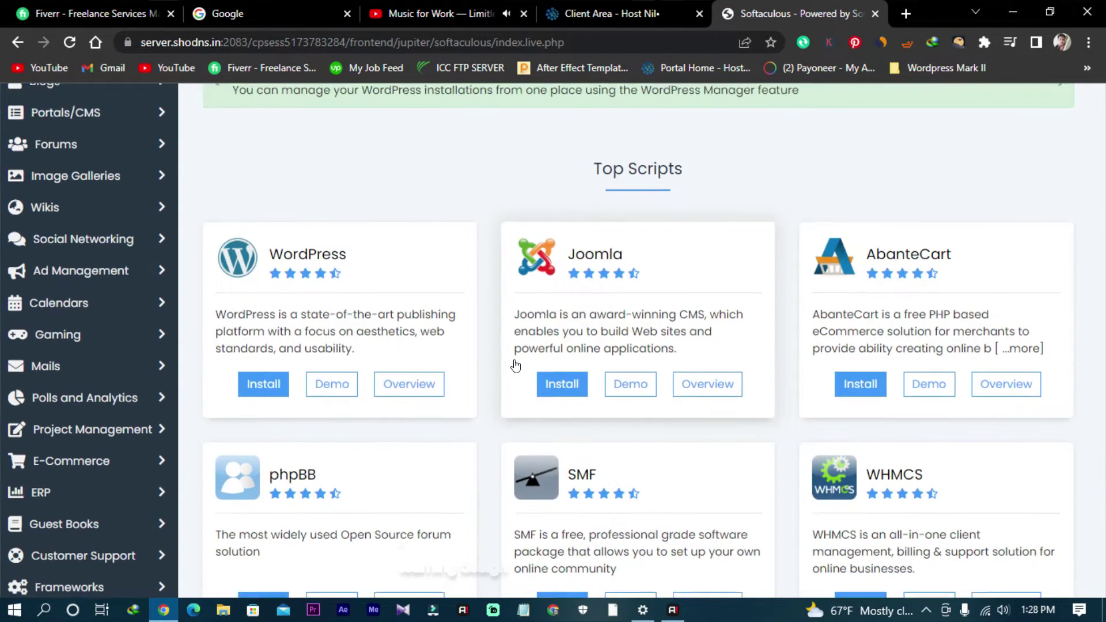
left_click(455, 16)
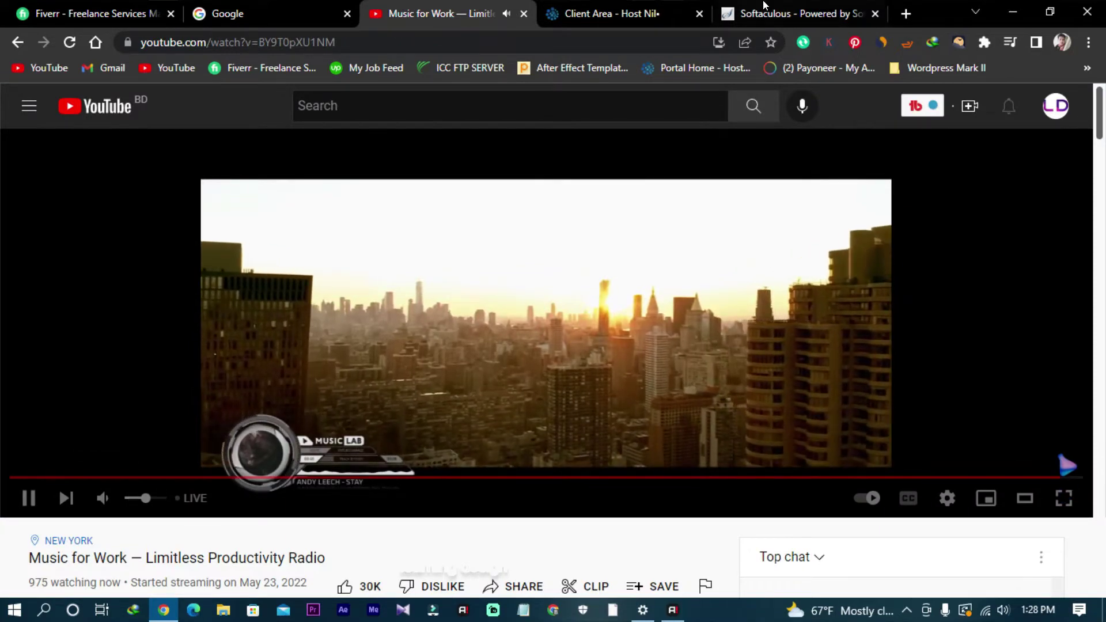
left_click(766, 14)
left_click(257, 359)
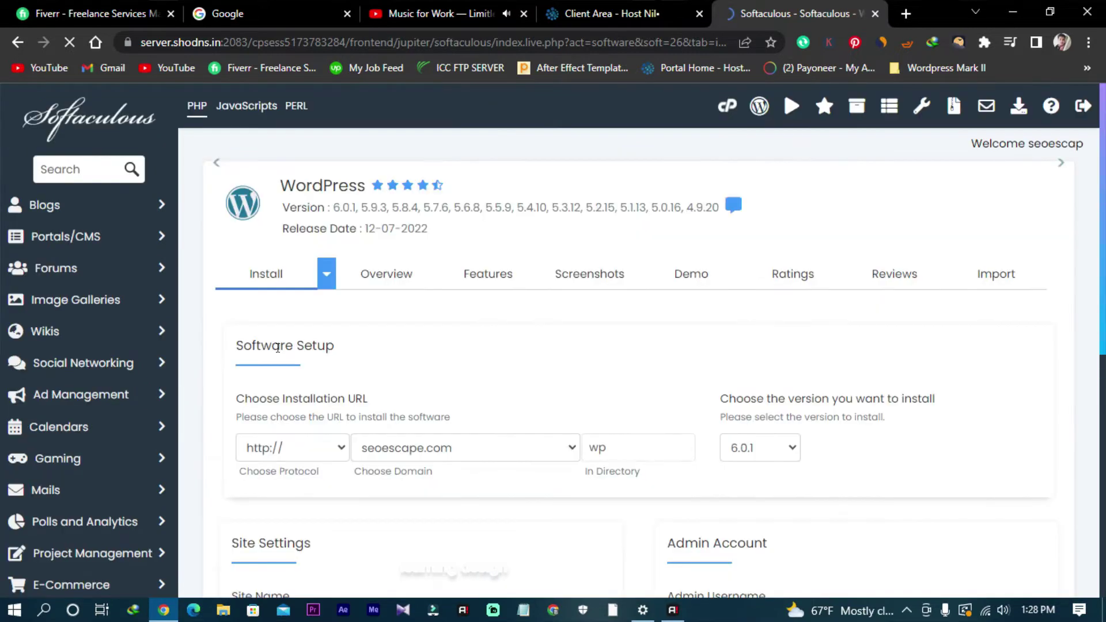
left_click(20, 43)
scroll(573, 414, "up", 5)
left_click(625, 13)
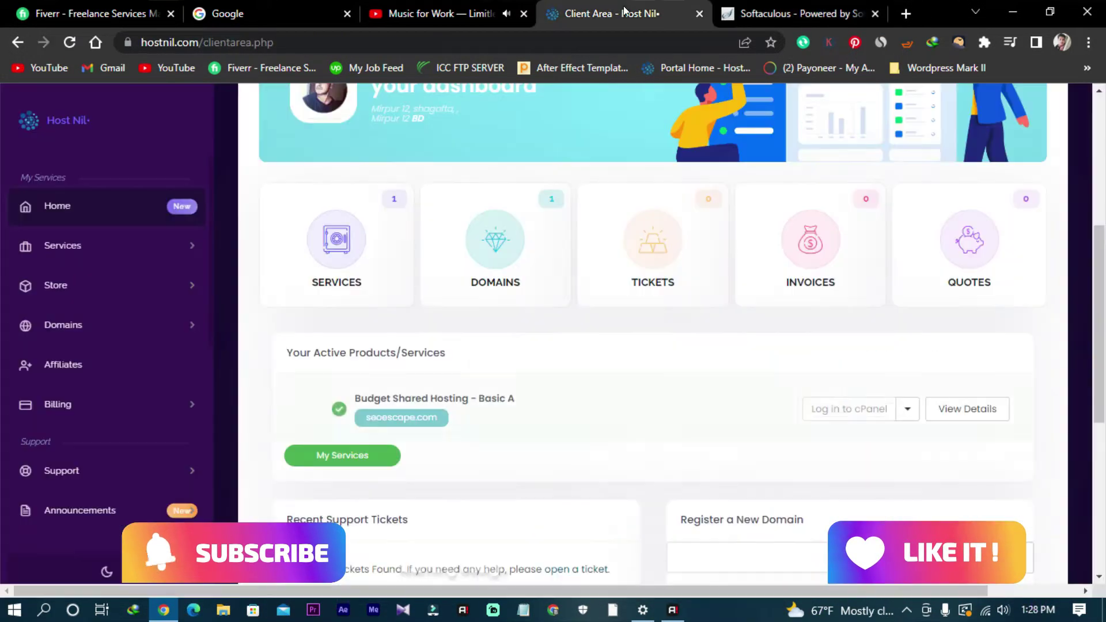
scroll(600, 303, "up", 3)
scroll(562, 334, "down", 2)
left_click(762, 15)
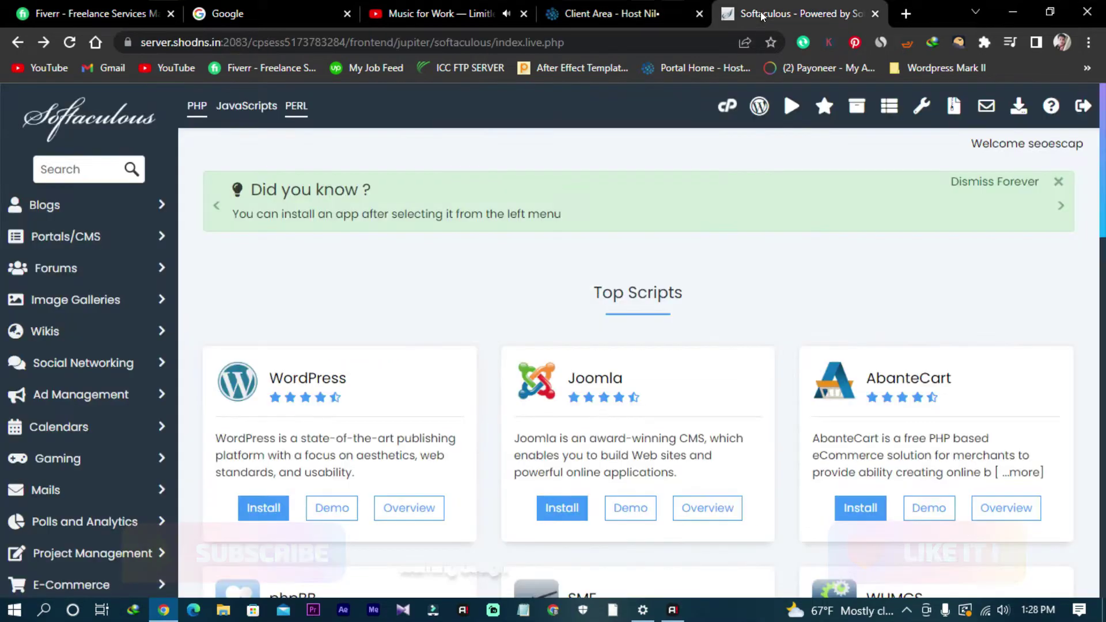
left_click(19, 42)
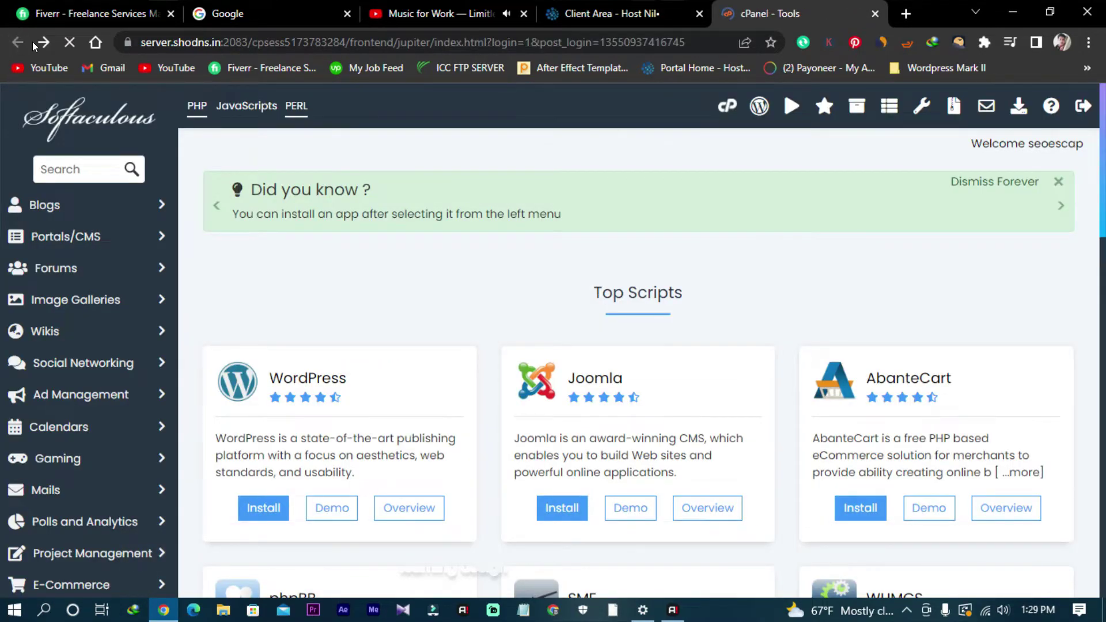
Step: Open File Manager in a new tab and enter the public_html folder
scroll(388, 290, "down", 4)
scroll(389, 290, "down", 10)
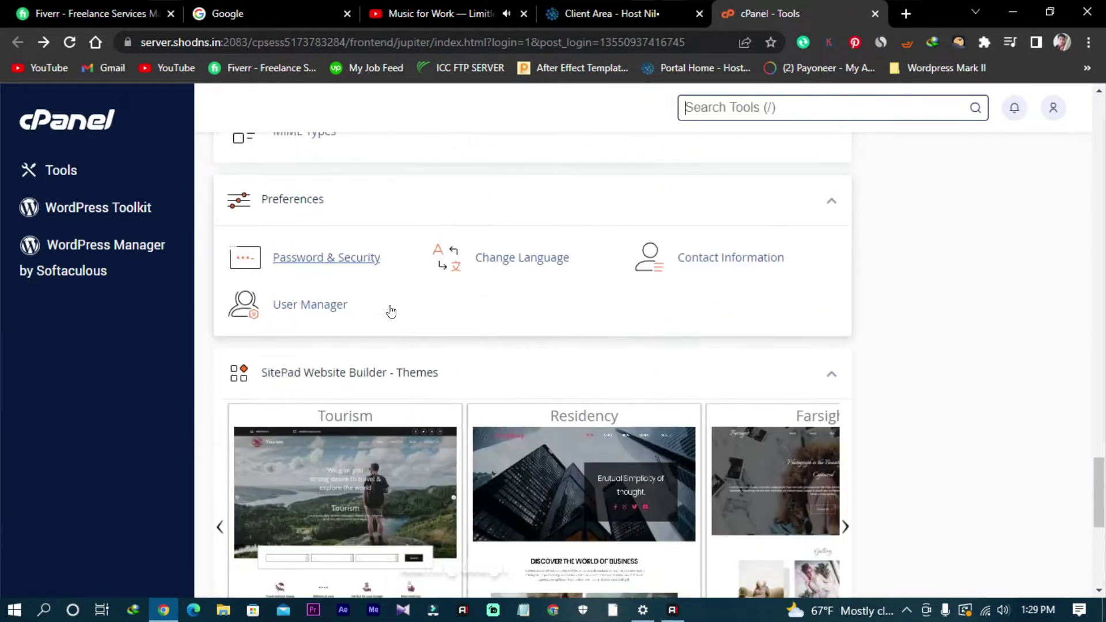
scroll(388, 323, "up", 5)
scroll(391, 327, "up", 15)
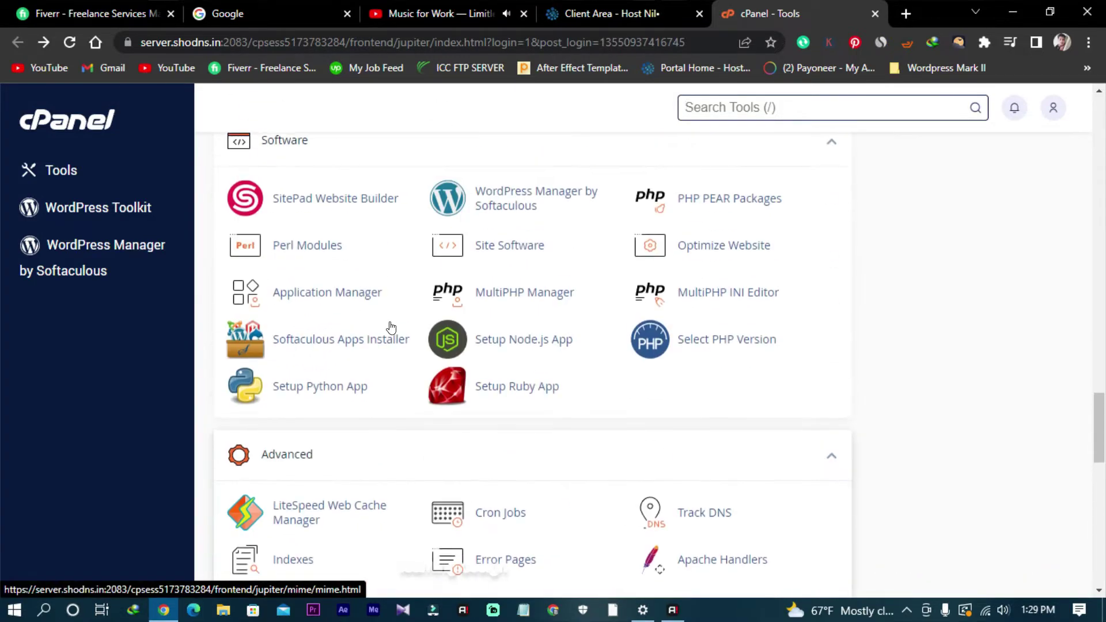
scroll(391, 327, "up", 13)
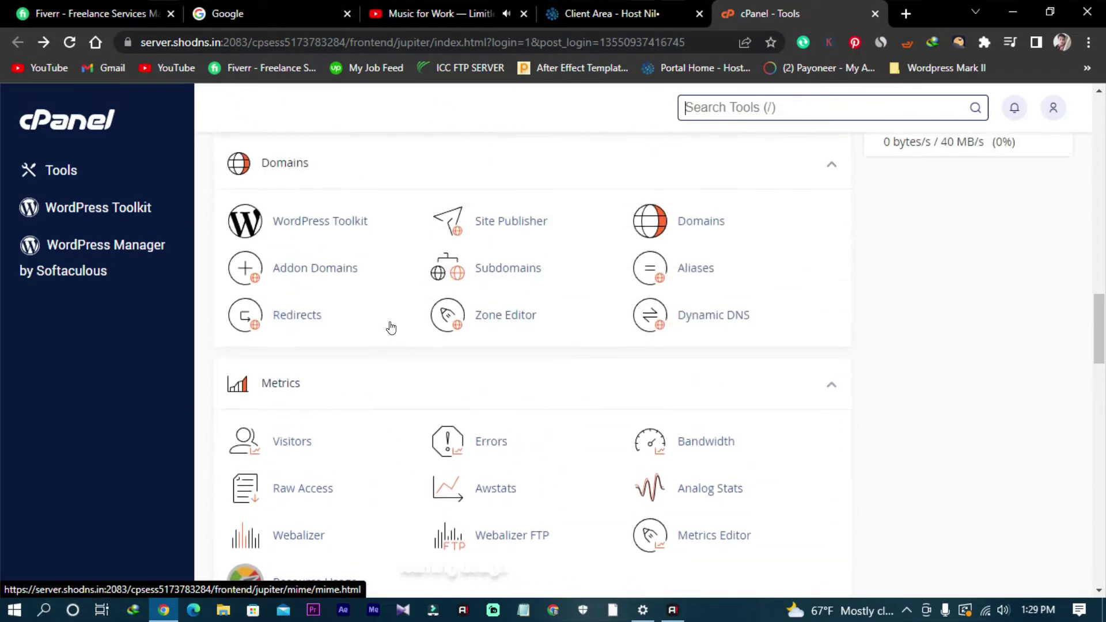
scroll(389, 319, "up", 2)
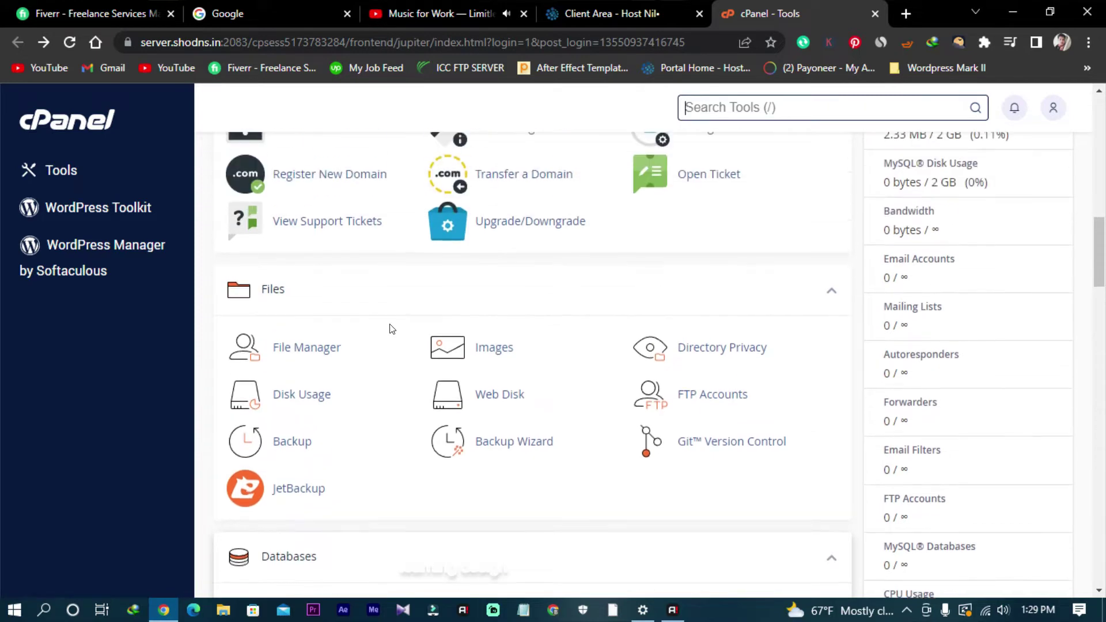
left_click(320, 355)
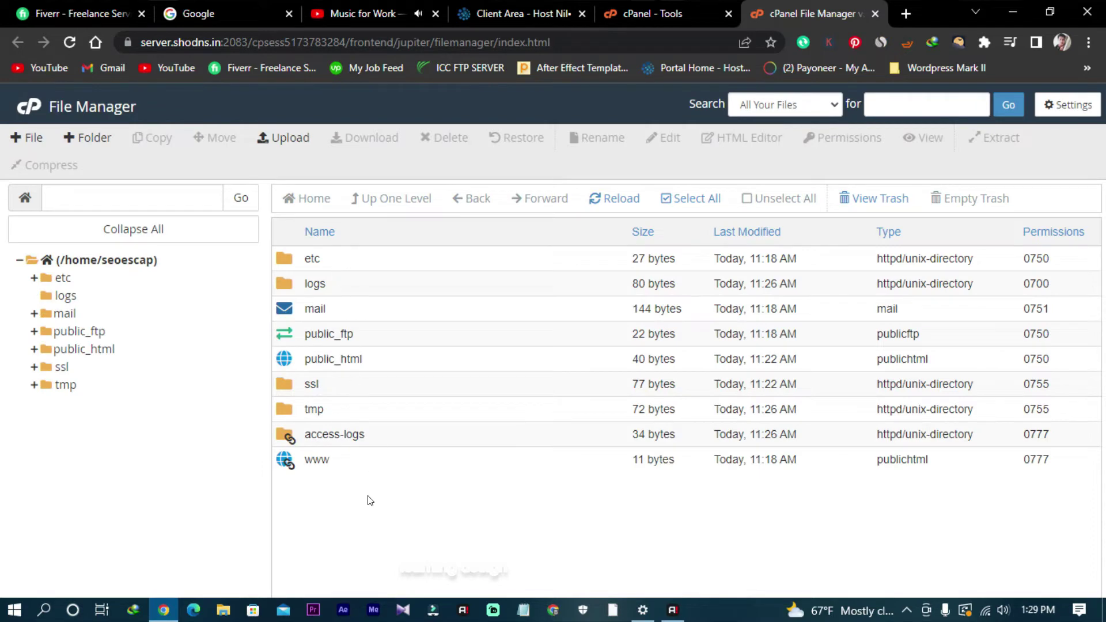
double_click(389, 363)
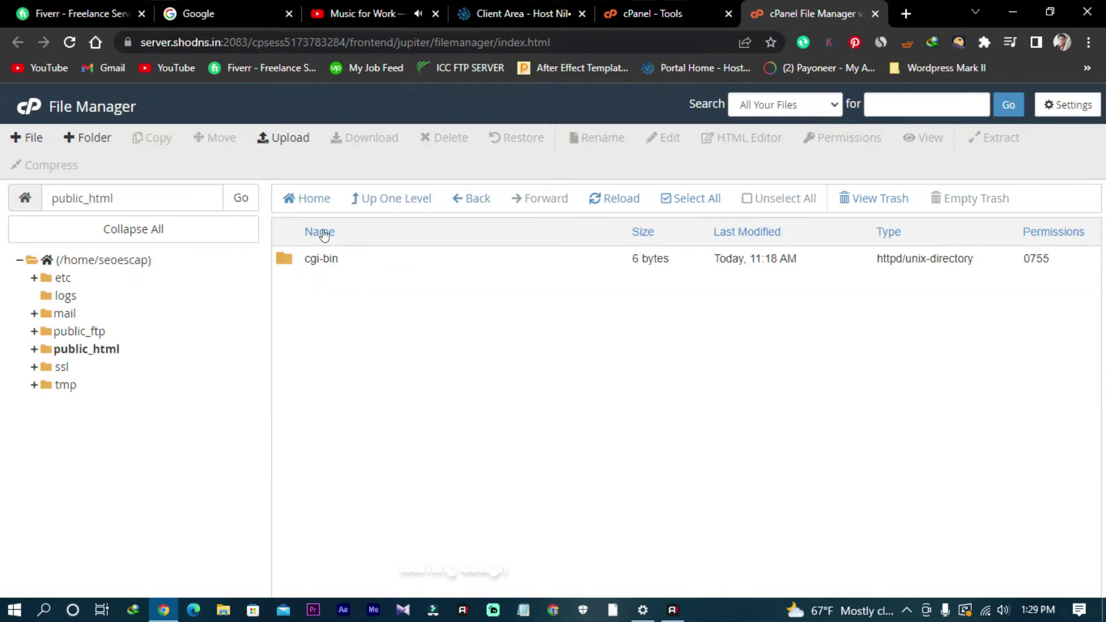
Step: Open the public_html upload page without choosing a file, and start a new browser tab
left_click(349, 266)
right_click(346, 259)
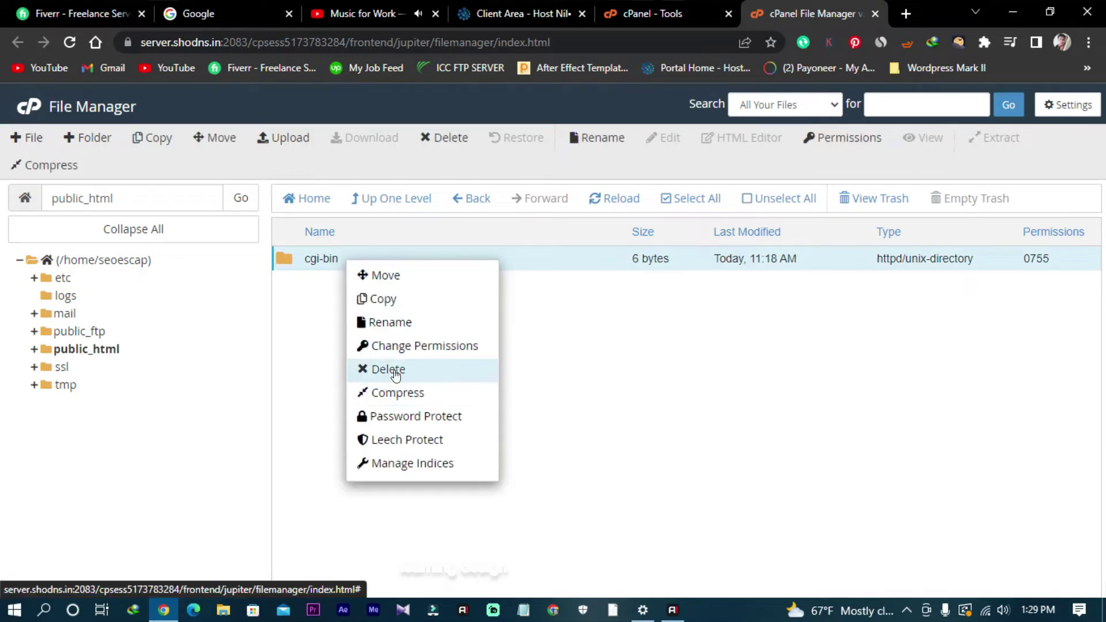
left_click(319, 361)
left_click(282, 137)
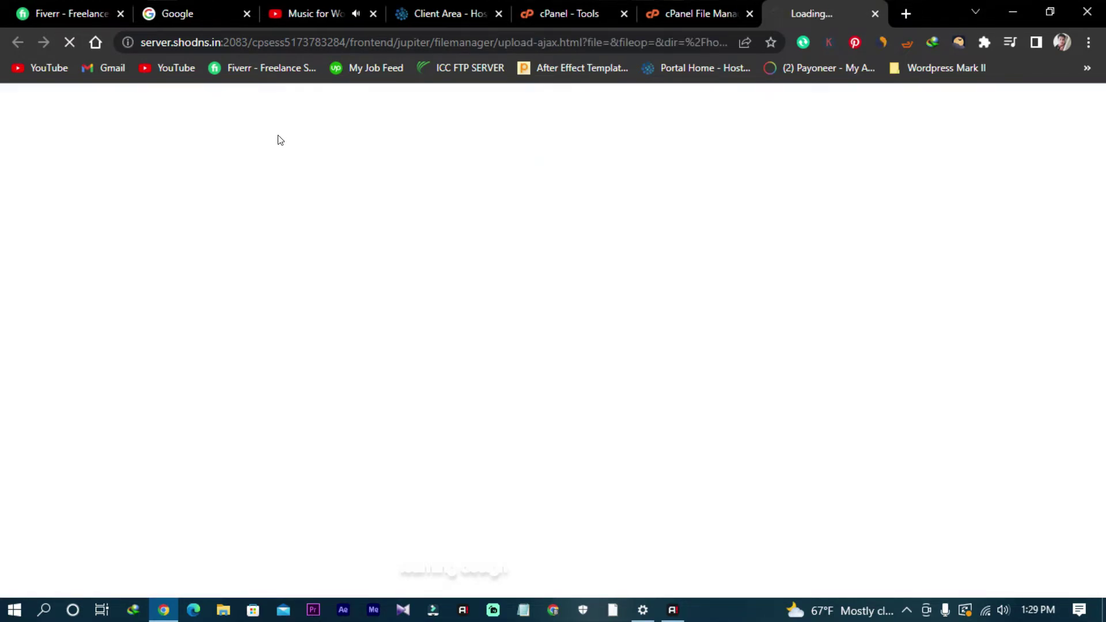
left_click(524, 375)
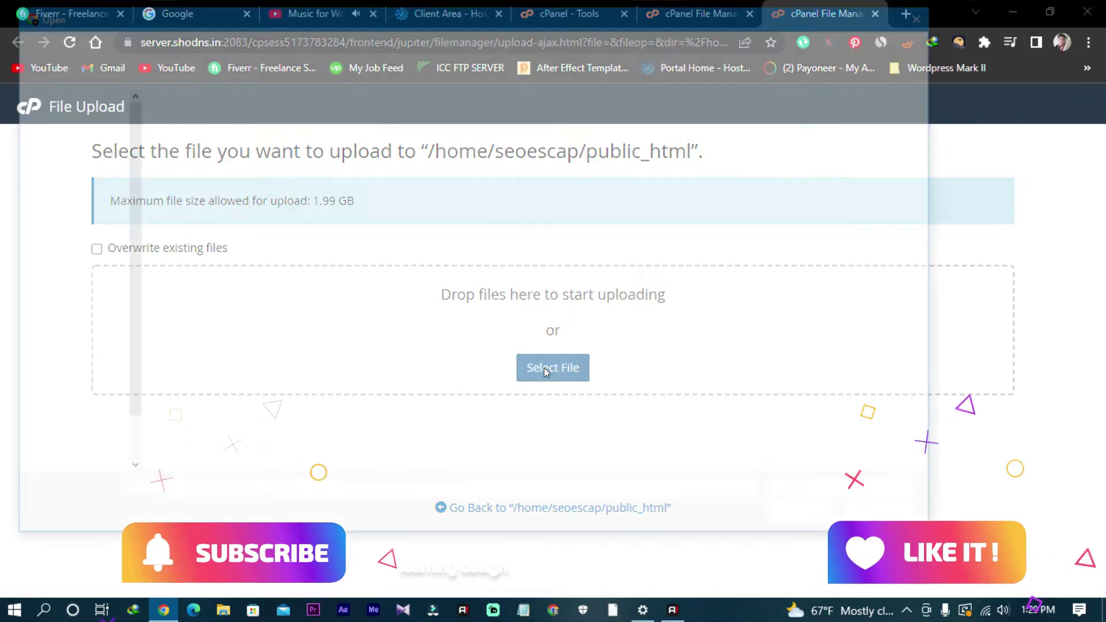
left_click(83, 114)
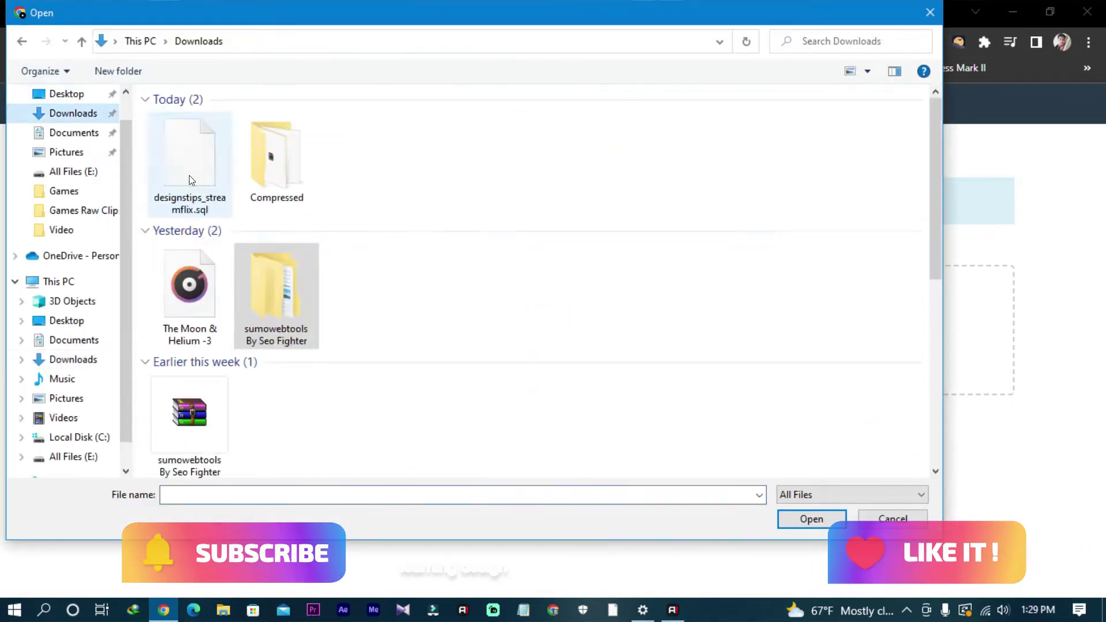
left_click(898, 519)
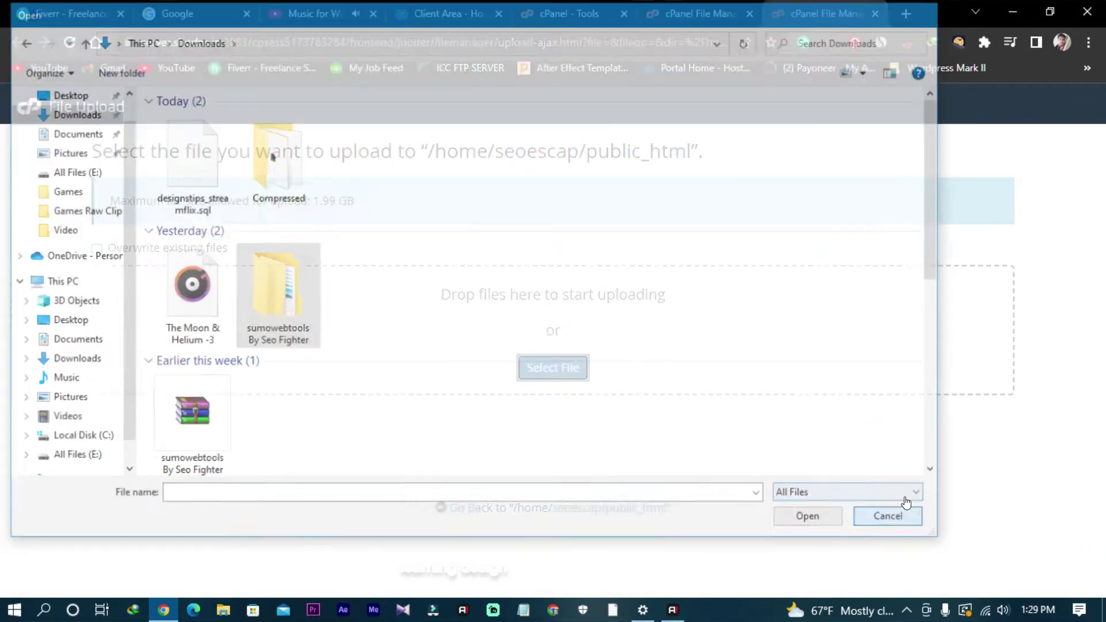
left_click(904, 13)
left_click(1086, 67)
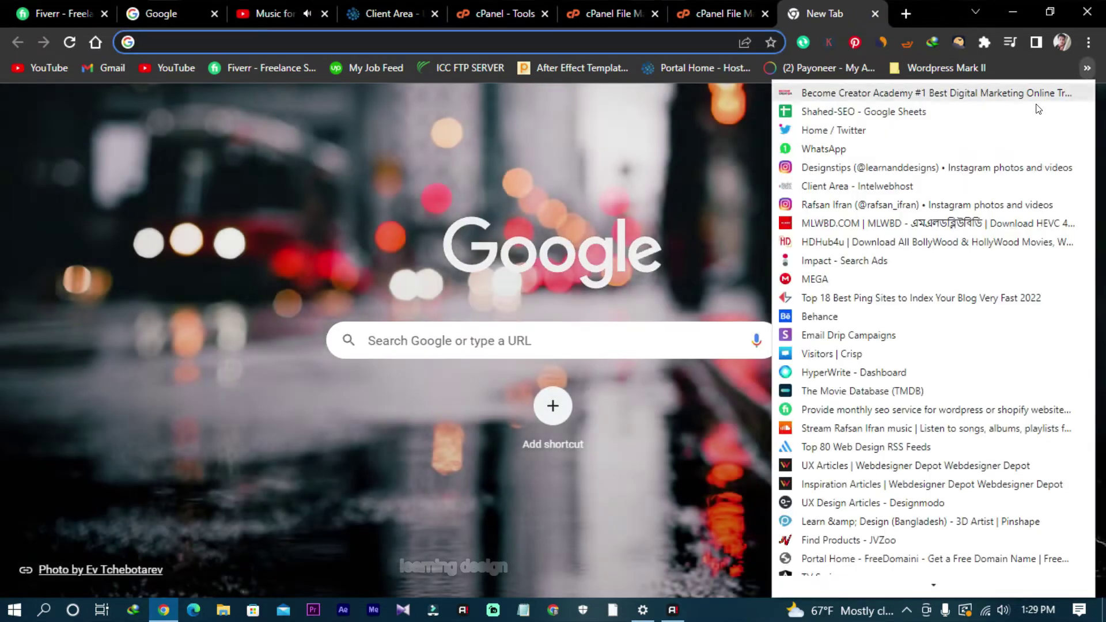
Step: Open the MEGA cloud drive from the bookmarks and look through its folders
left_click(832, 279)
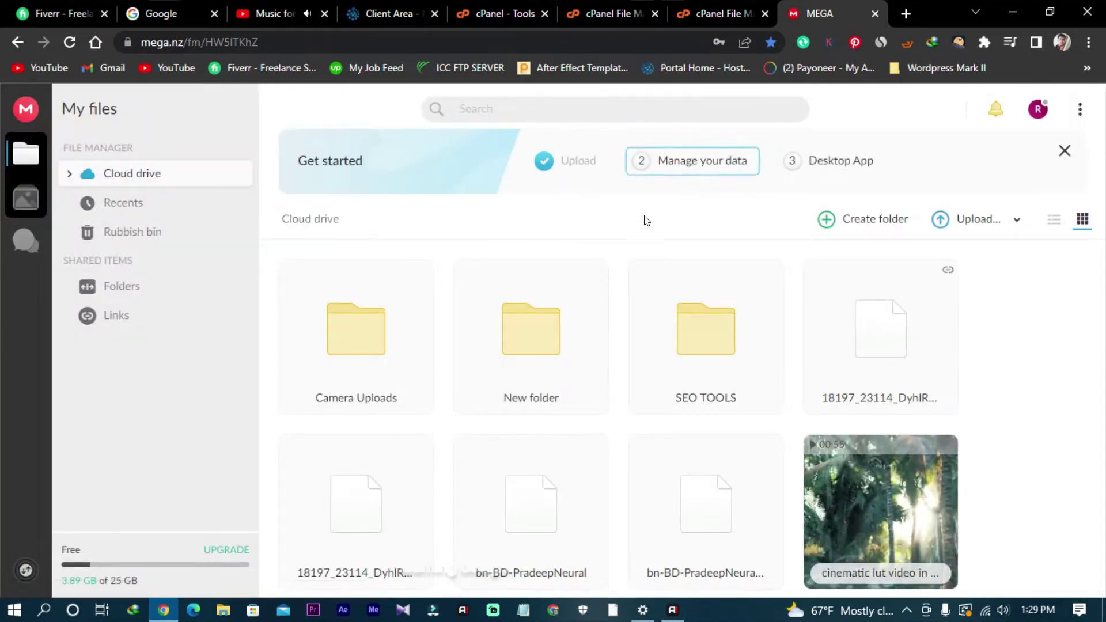
scroll(628, 481, "down", 4)
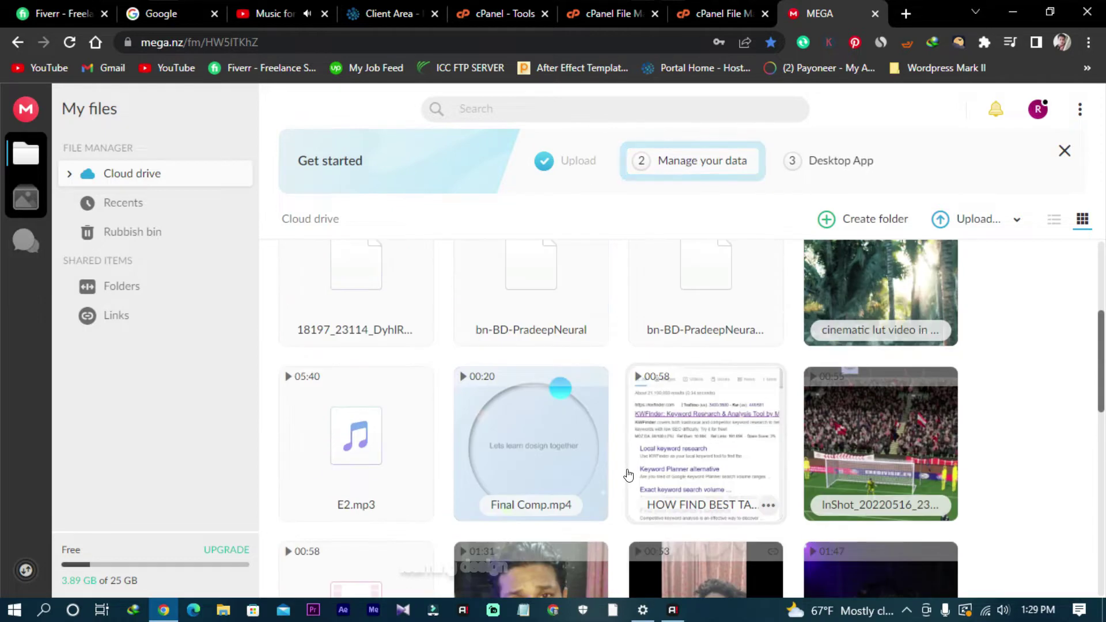
scroll(627, 474, "up", 3)
scroll(626, 474, "down", 1)
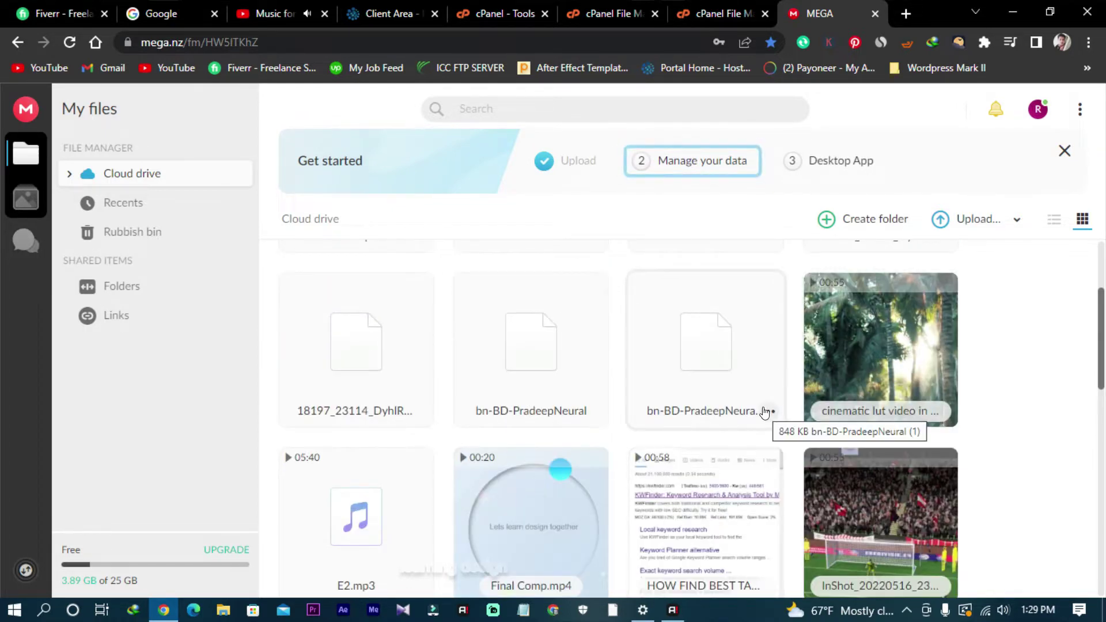
scroll(688, 269, "up", 3)
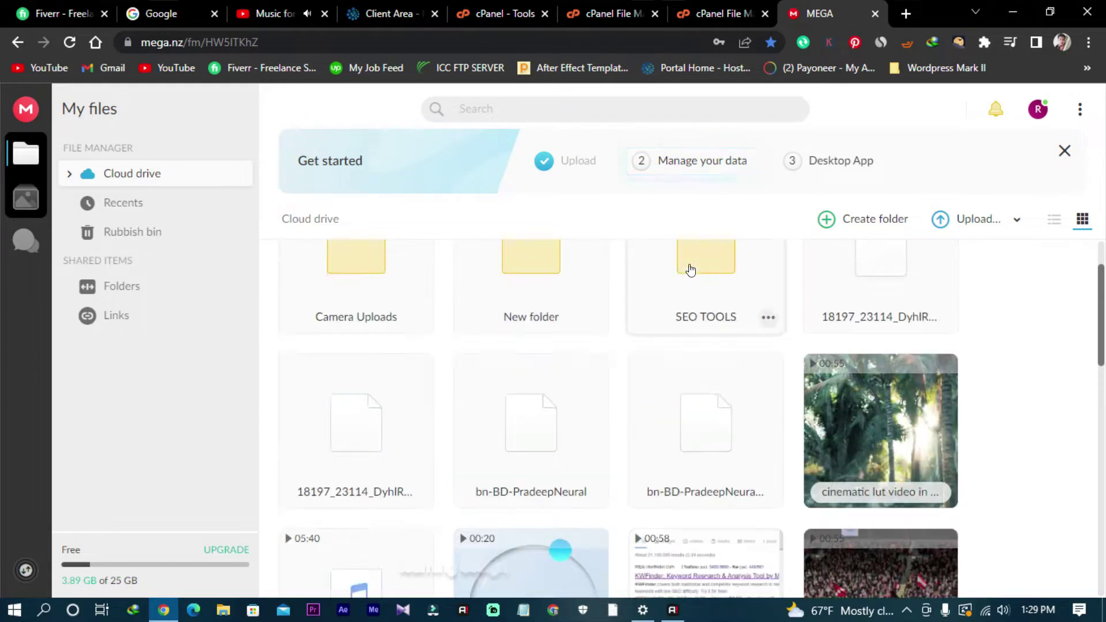
scroll(691, 270, "down", 5)
scroll(691, 272, "down", 9)
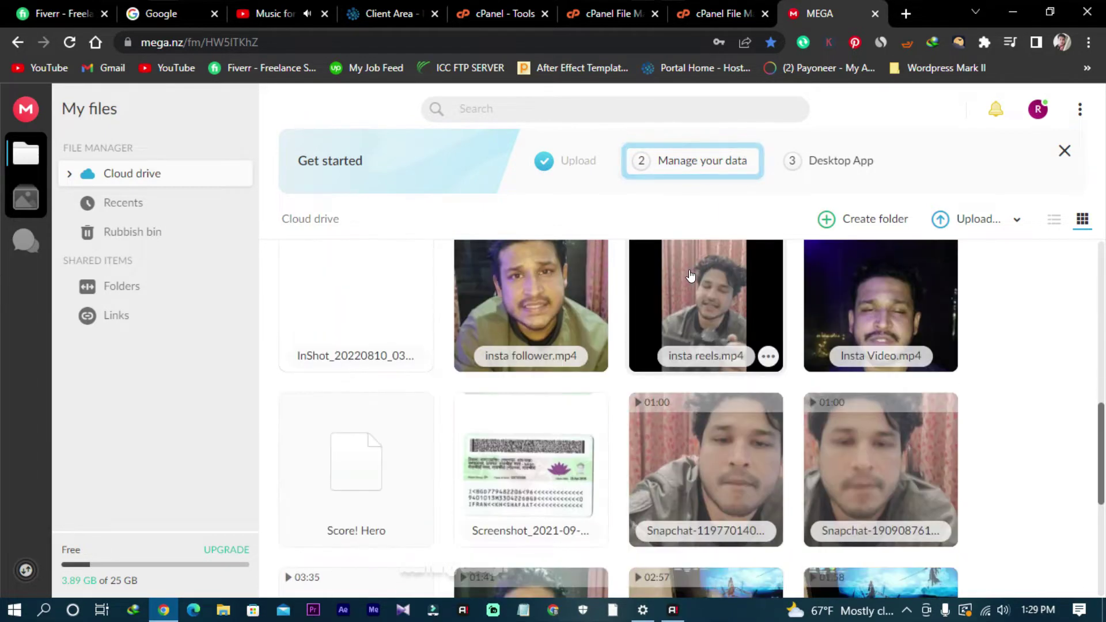
scroll(690, 274, "down", 3)
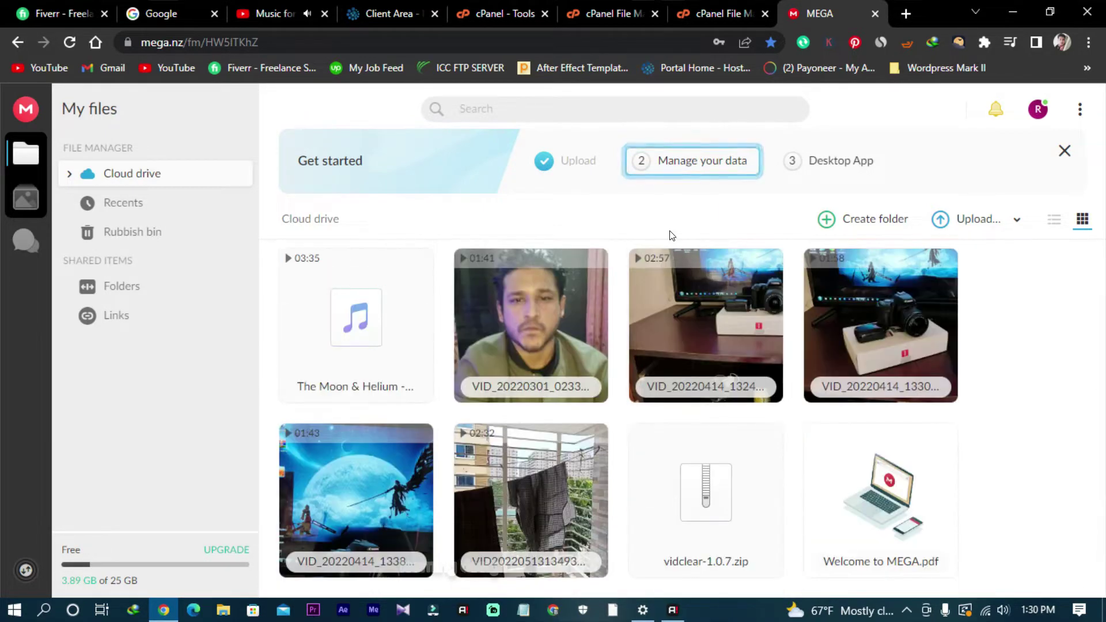
scroll(374, 378, "up", 2)
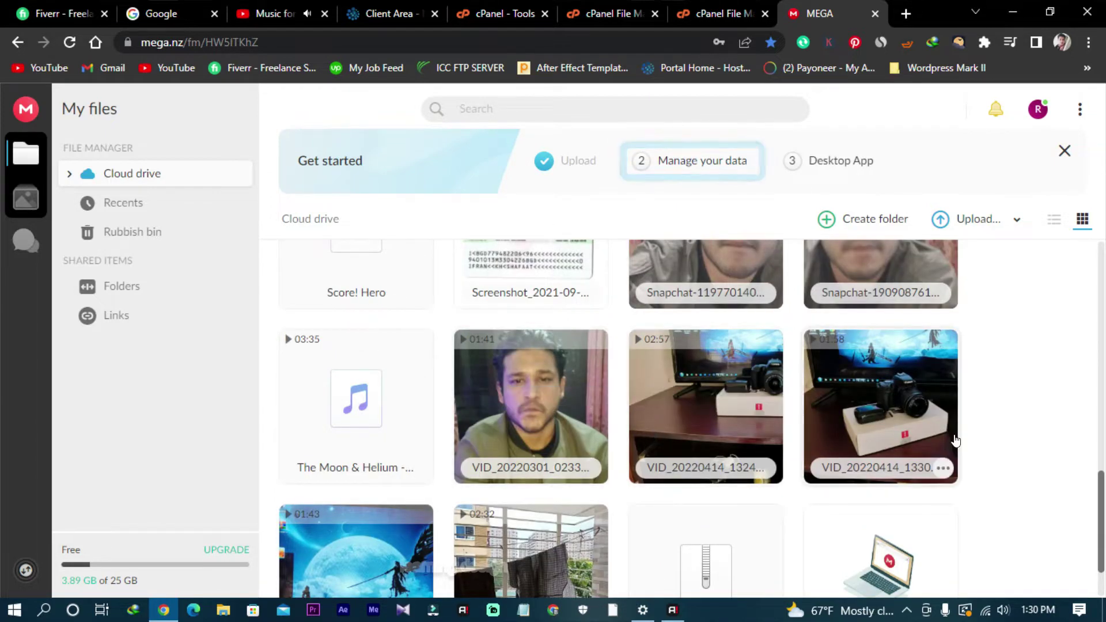
scroll(729, 355, "up", 10)
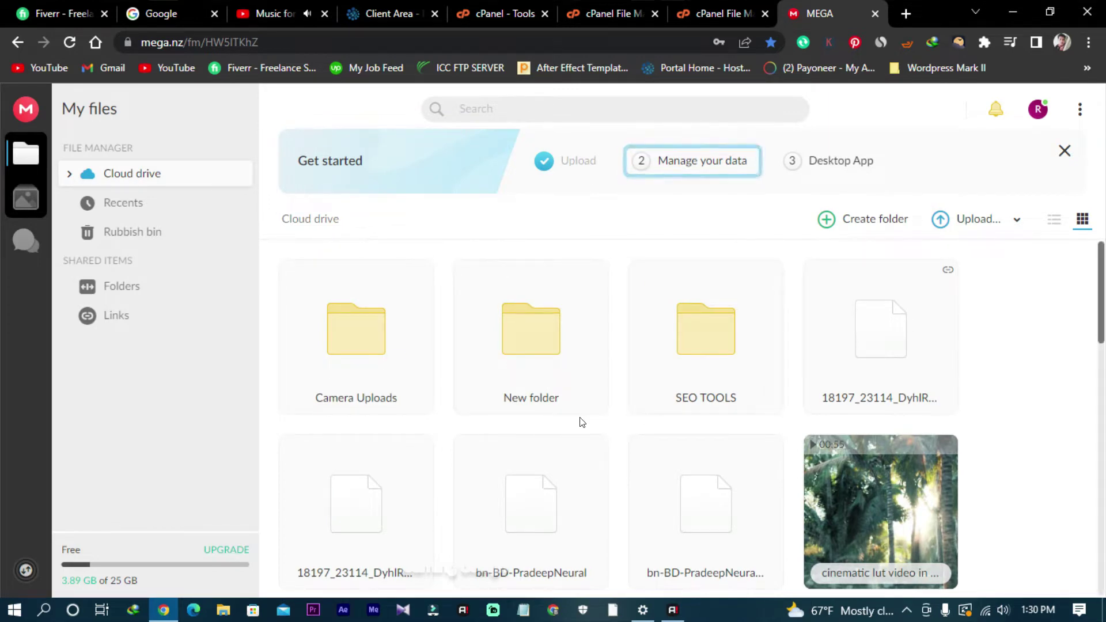
scroll(633, 403, "down", 2)
scroll(691, 377, "up", 2)
Step: Download the SEO TOOLS folder with Standard Download, then return to the cPanel upload page
right_click(720, 321)
mouse_move(812, 211)
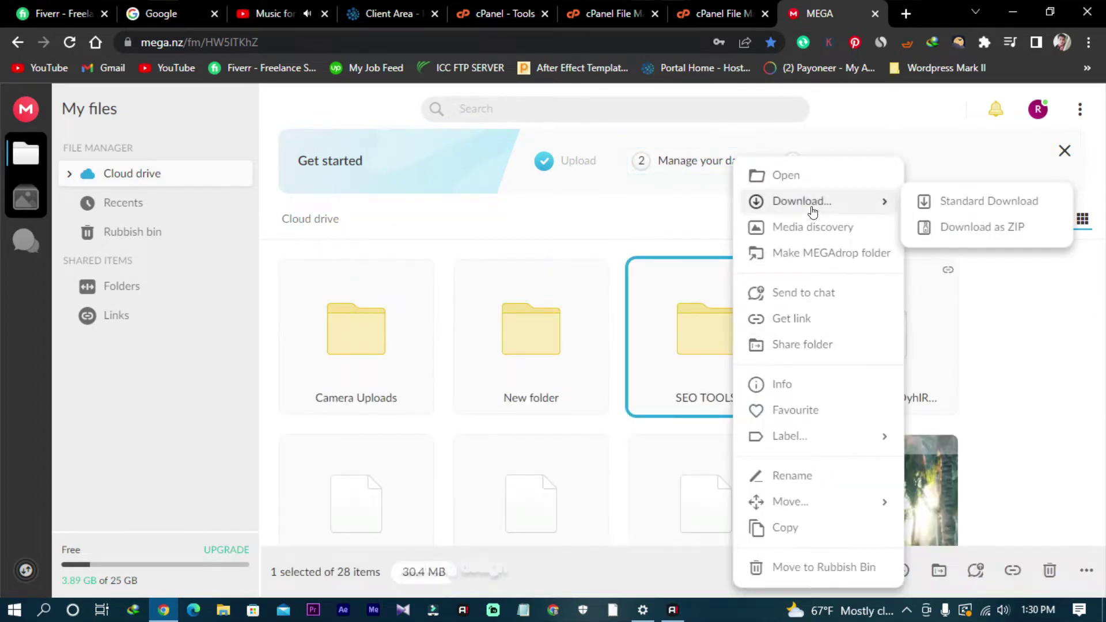
left_click(943, 208)
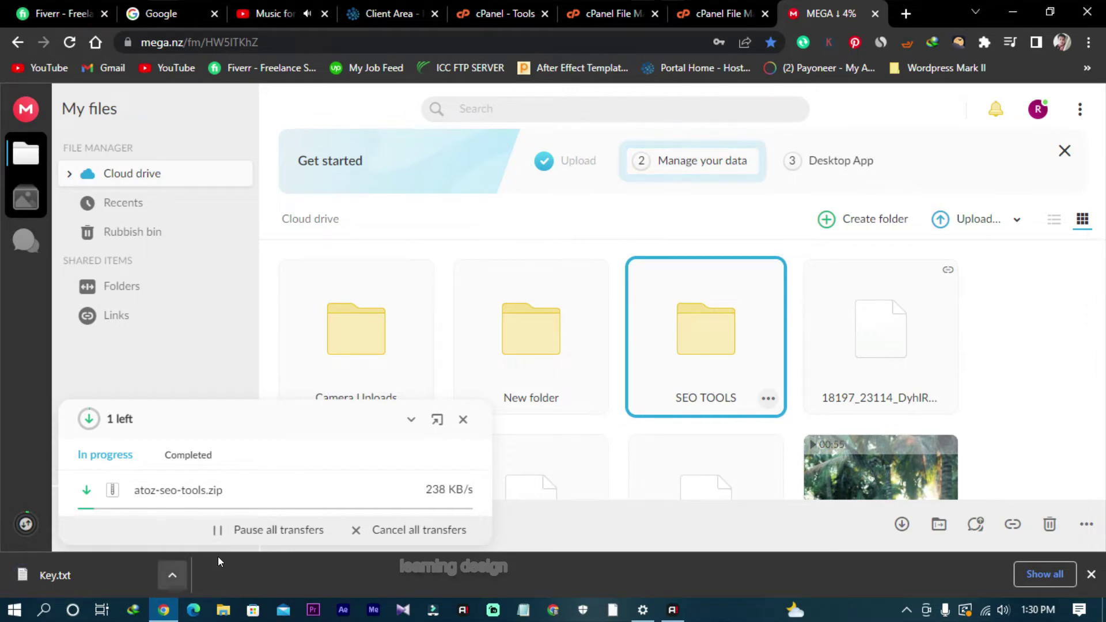
left_click(706, 13)
Step: Browse the Downloads folder from the upload page's file picker, choosing nothing
left_click(546, 380)
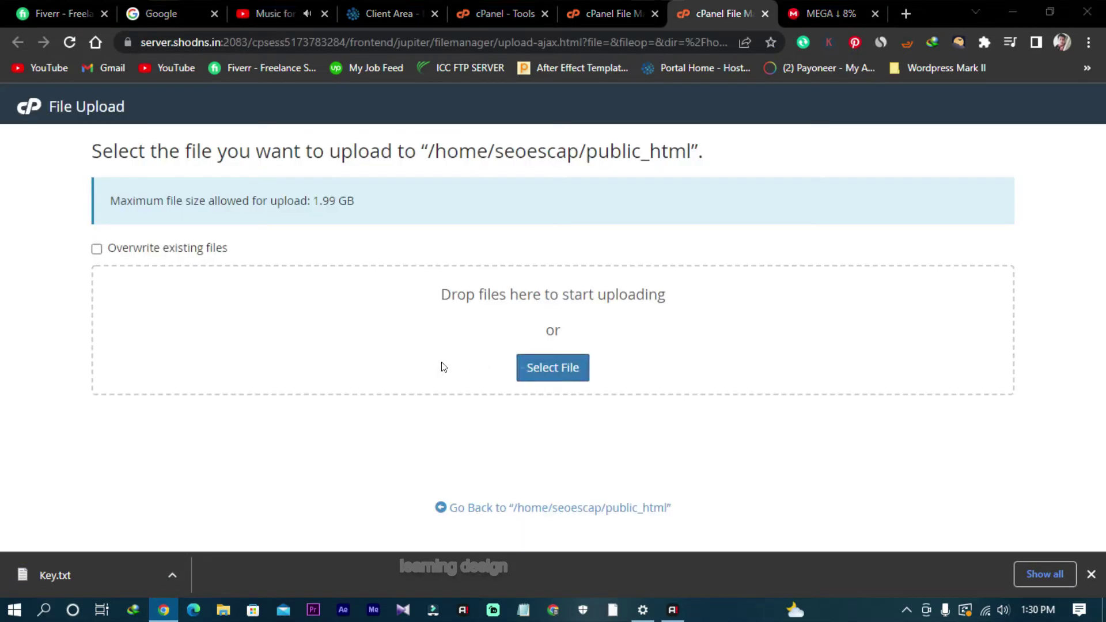
left_click(65, 109)
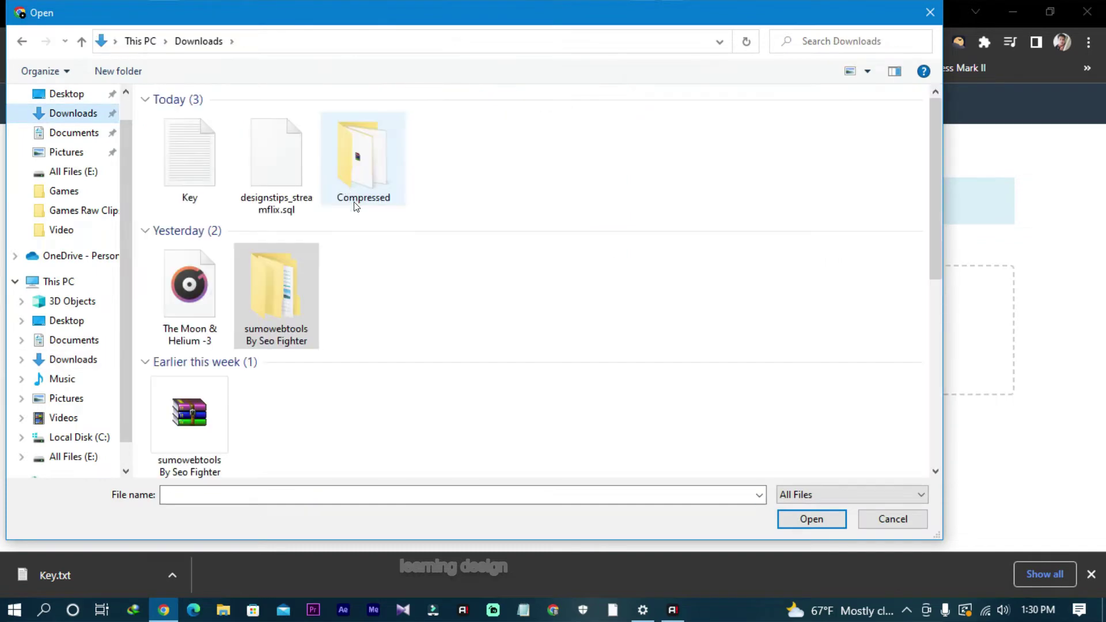
scroll(388, 323, "down", 3)
left_click(873, 524)
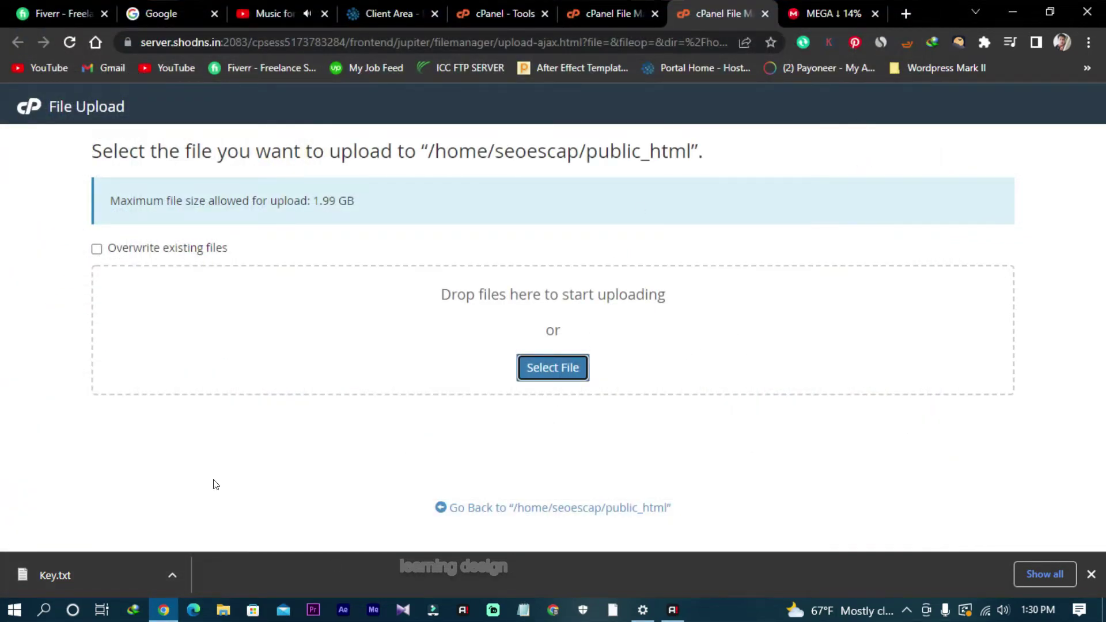
Step: Show Key.txt in its folder, then open the browser's Downloads list
left_click(179, 575)
left_click(216, 518)
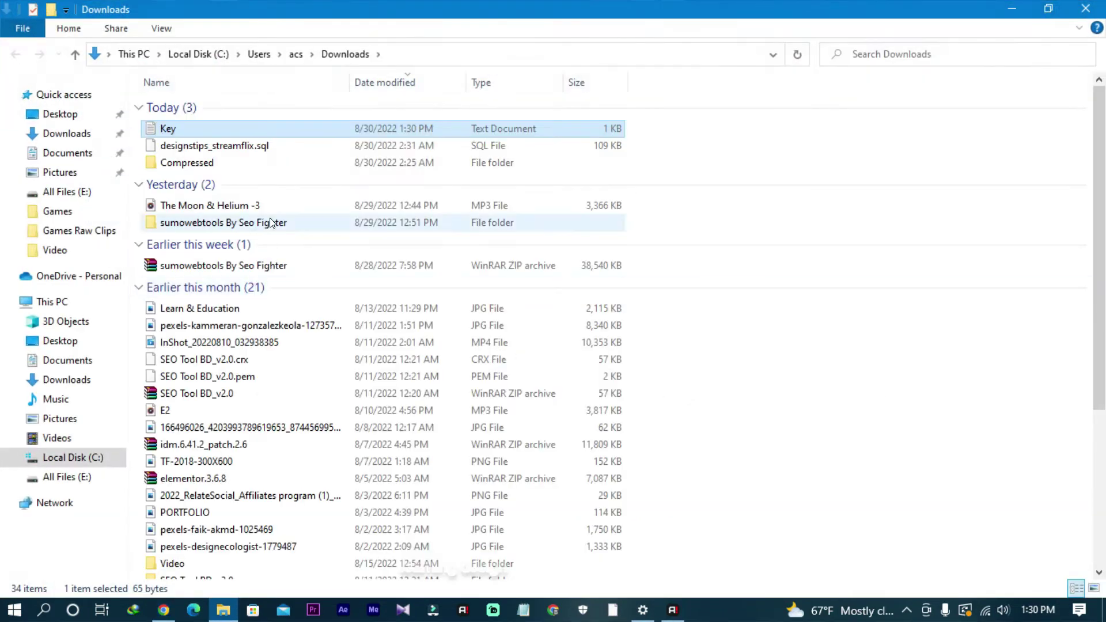
left_click(1073, 7)
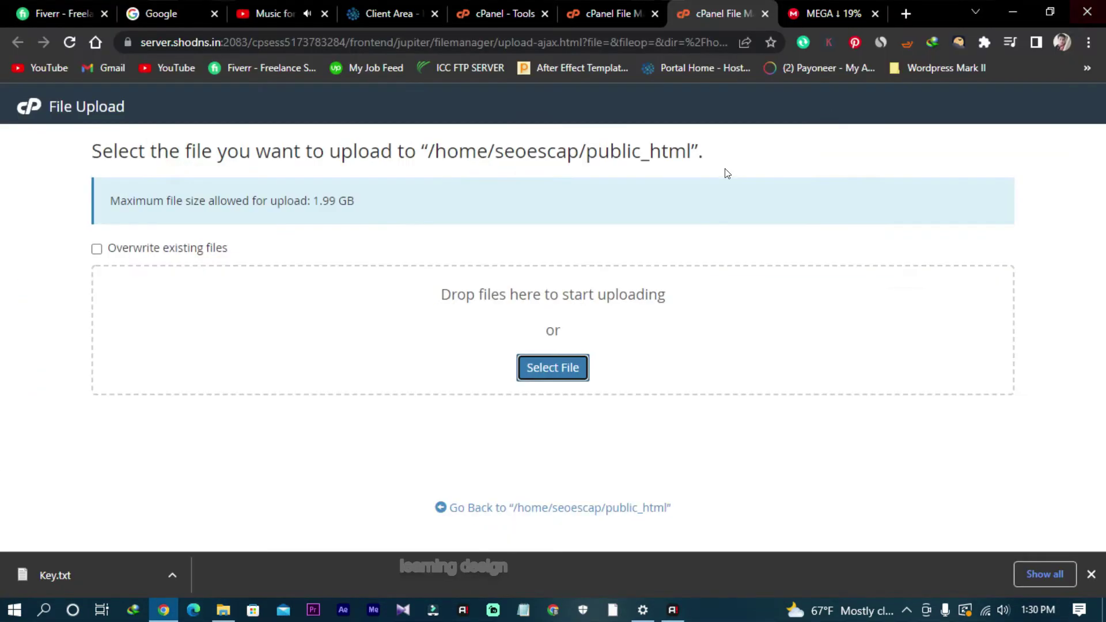
left_click(1088, 42)
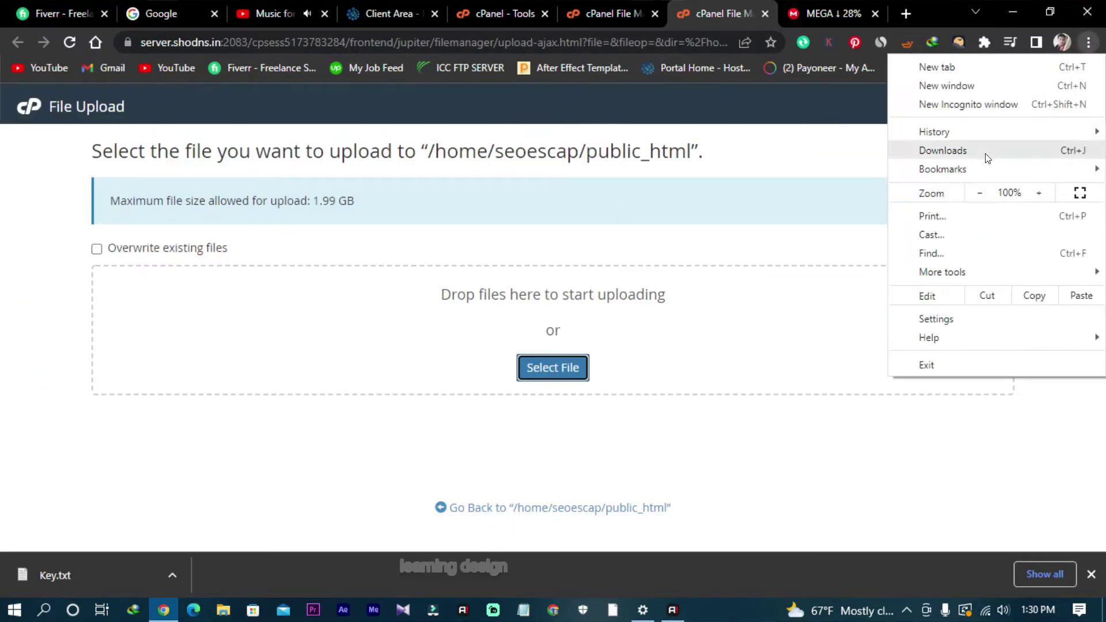
left_click(979, 149)
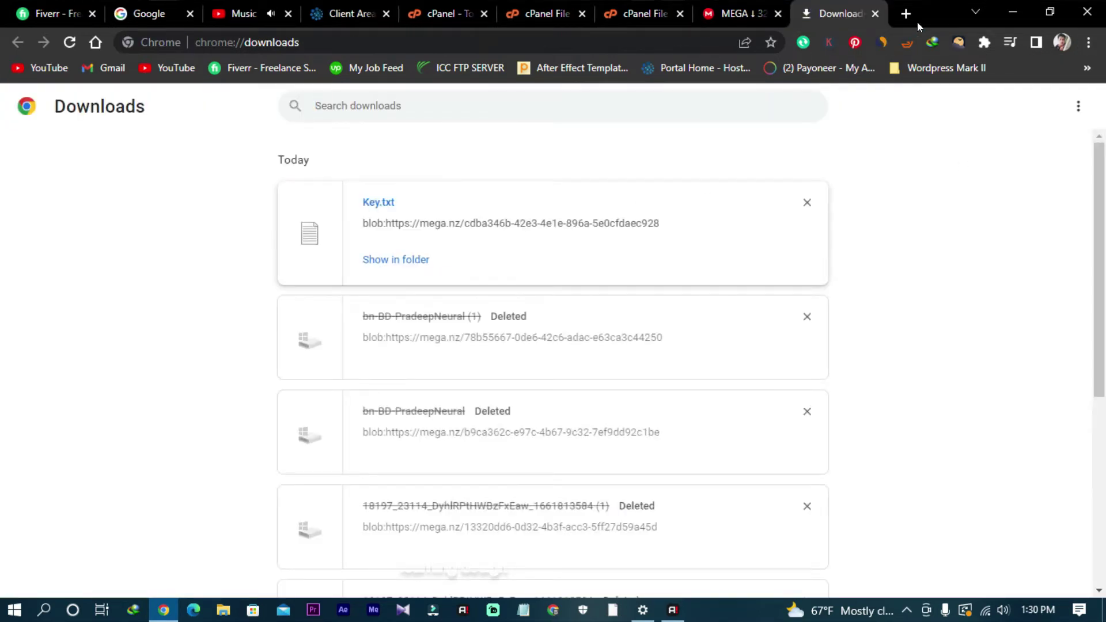
Step: Close the Downloads tab and open MEGA's SEO TOOLS folder showing atoz-seo-tools.zip and Key.txt
left_click(875, 13)
left_click(824, 13)
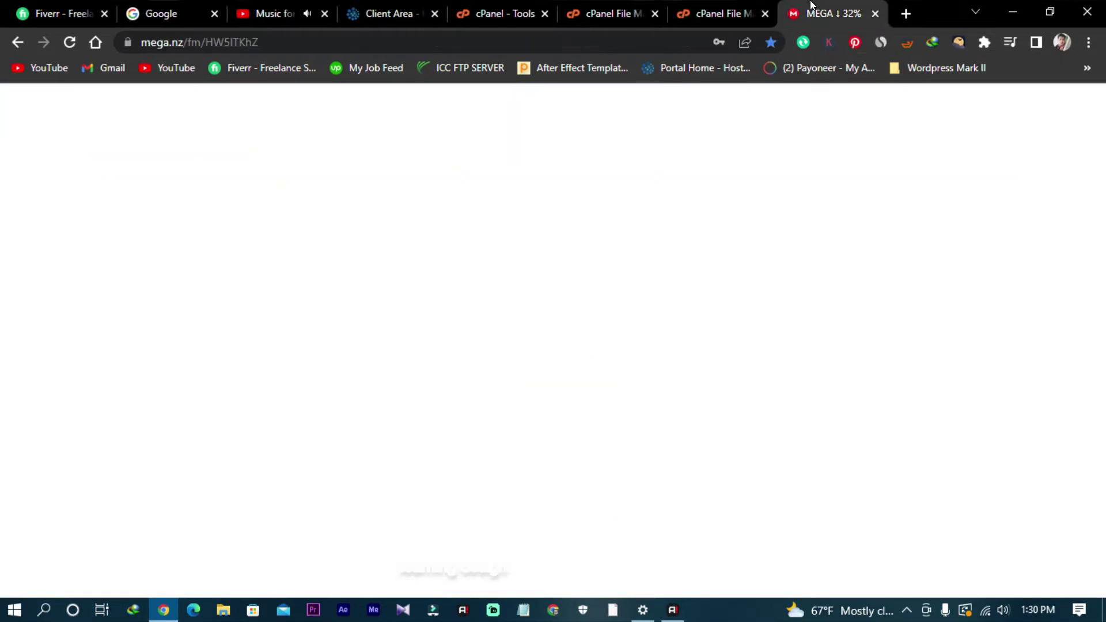
double_click(680, 357)
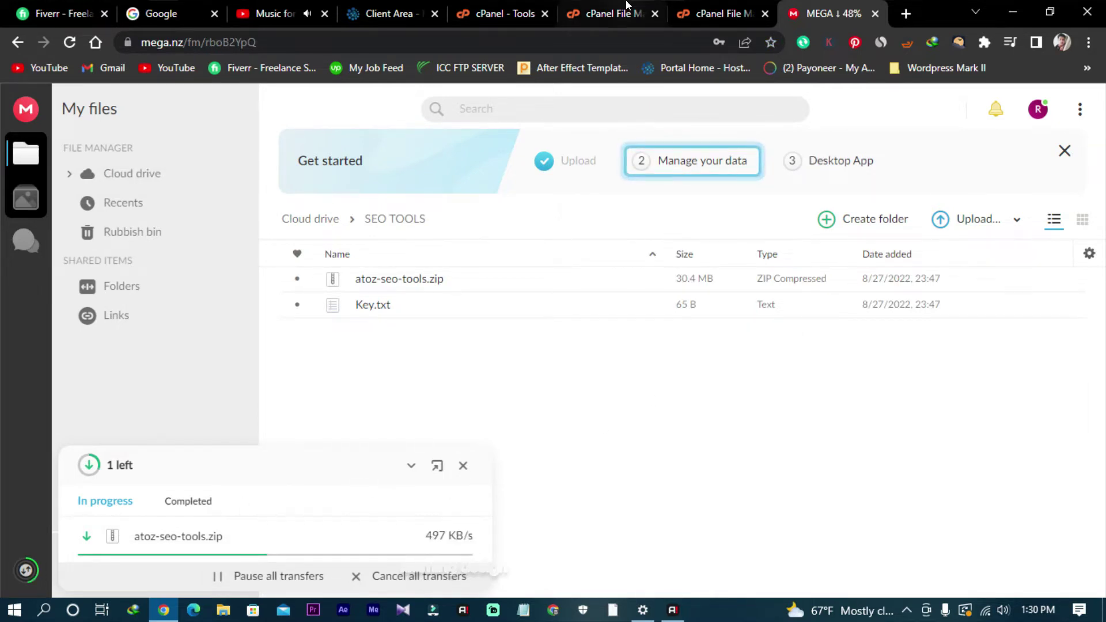
left_click(391, 14)
scroll(461, 379, "up", 3)
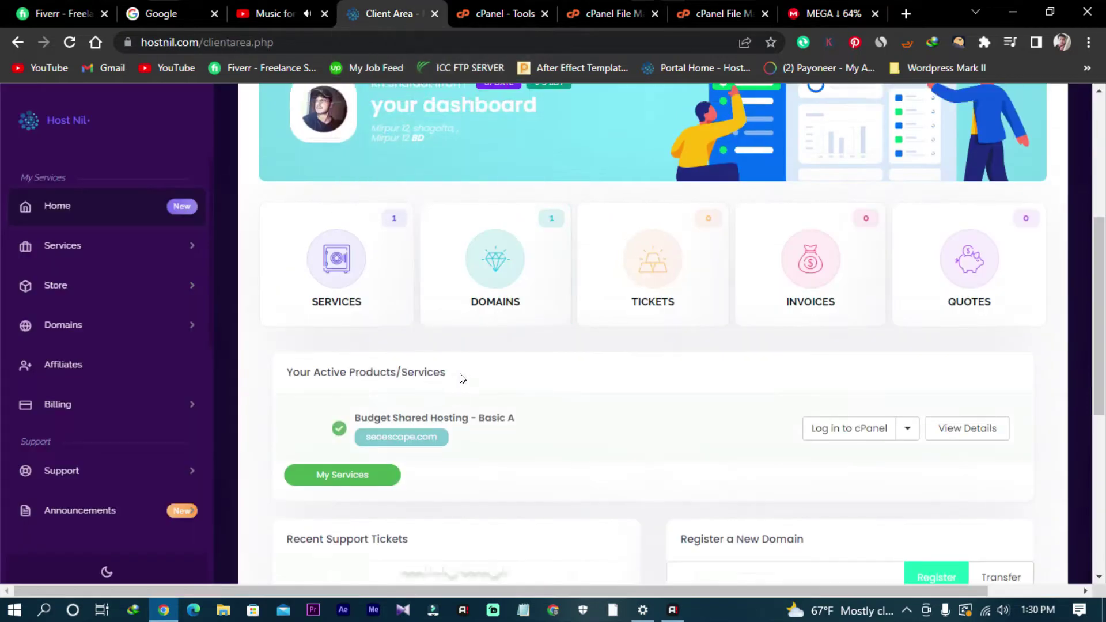
Step: Review the seoescape.com hosting dashboard, then return to cPanel's public_html File Upload page
scroll(460, 379, "down", 4)
scroll(460, 376, "down", 2)
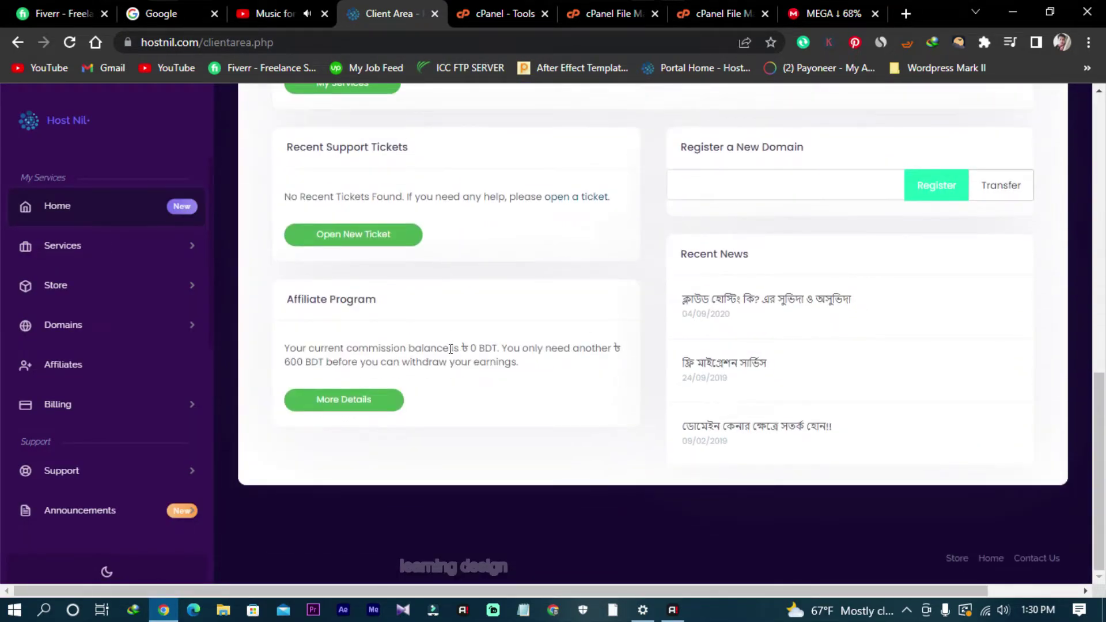
scroll(450, 339, "up", 5)
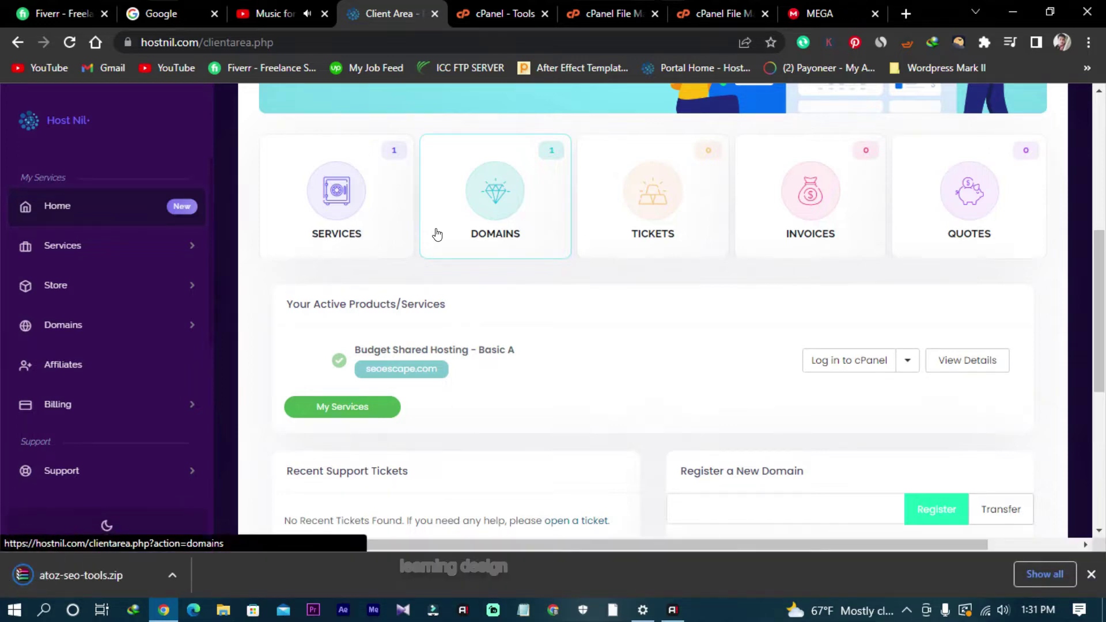
left_click(624, 15)
key("ctrl+Tab")
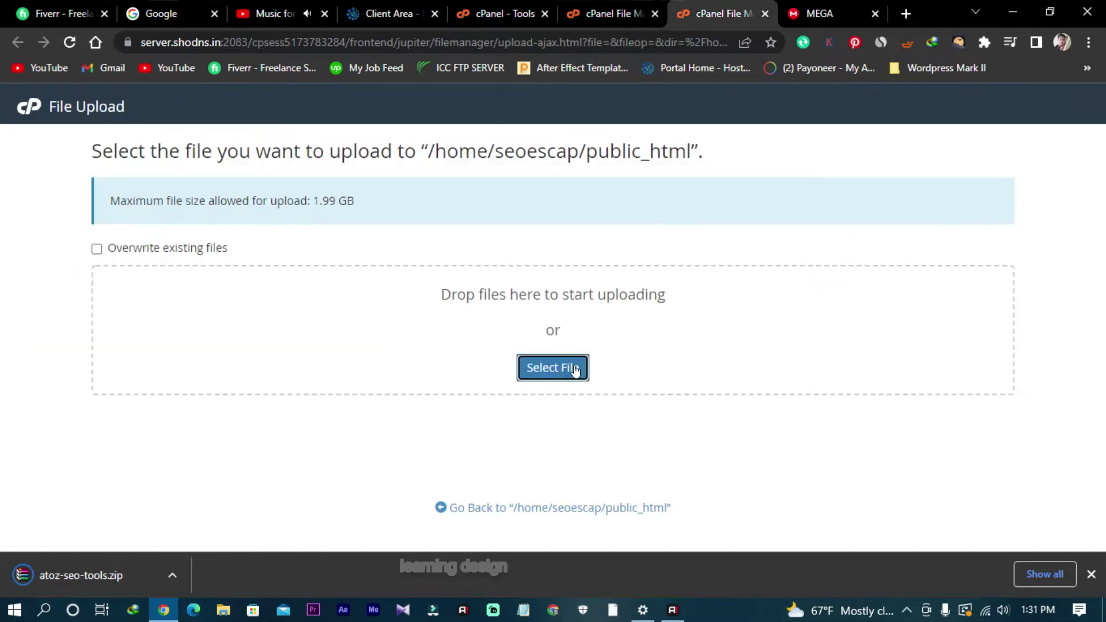
Step: Open atoz-seo-tools.zip in WinRAR from Downloads and inspect its Upload folder
left_click(574, 370)
left_click(72, 114)
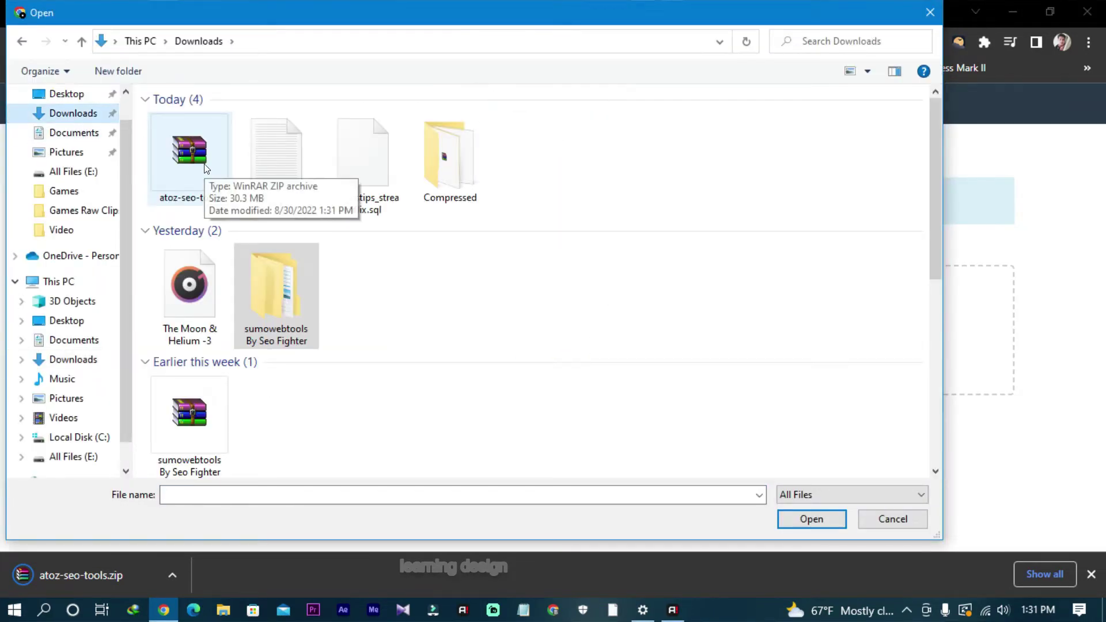
left_click(206, 167)
right_click(208, 165)
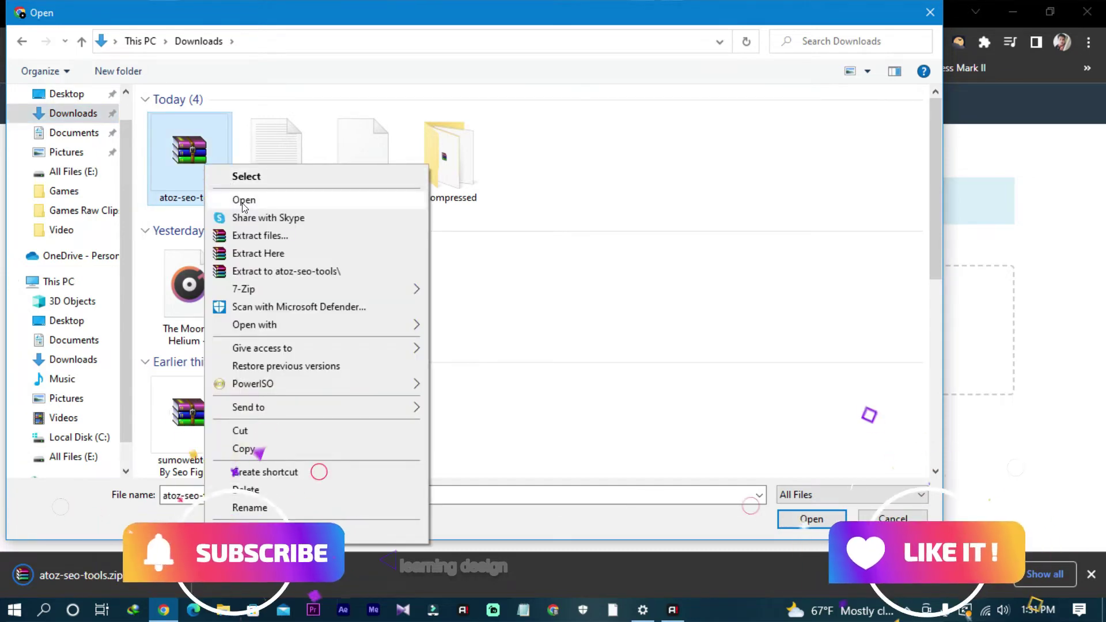
left_click(241, 200)
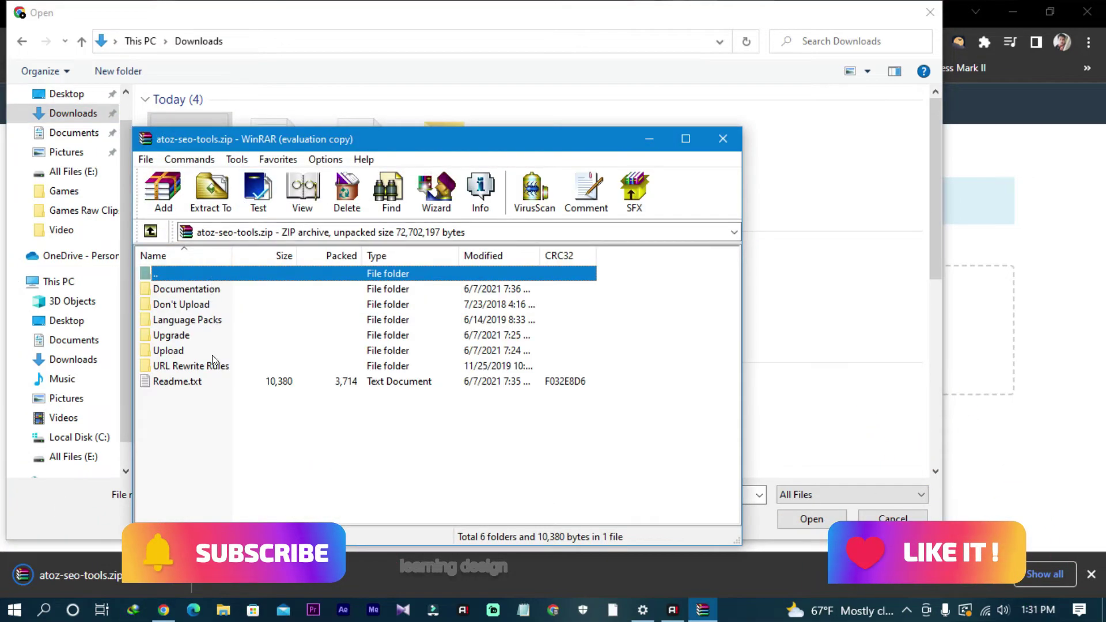
double_click(194, 351)
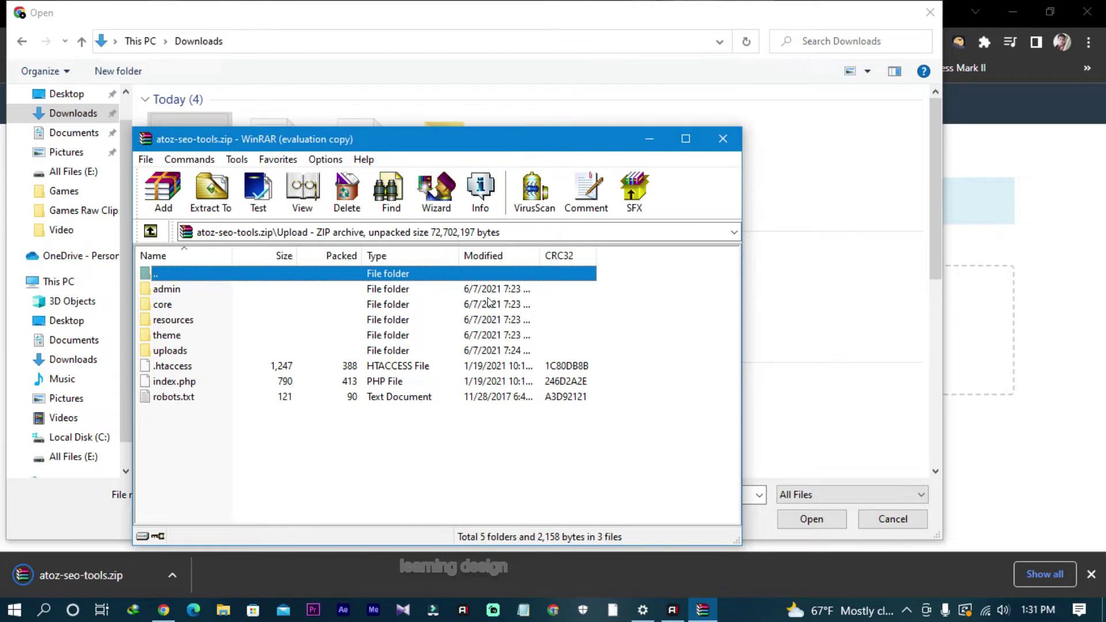
left_click(722, 139)
Step: Extract atoz-seo-tools.zip into a new atoz-seo-tools folder in Downloads
right_click(192, 157)
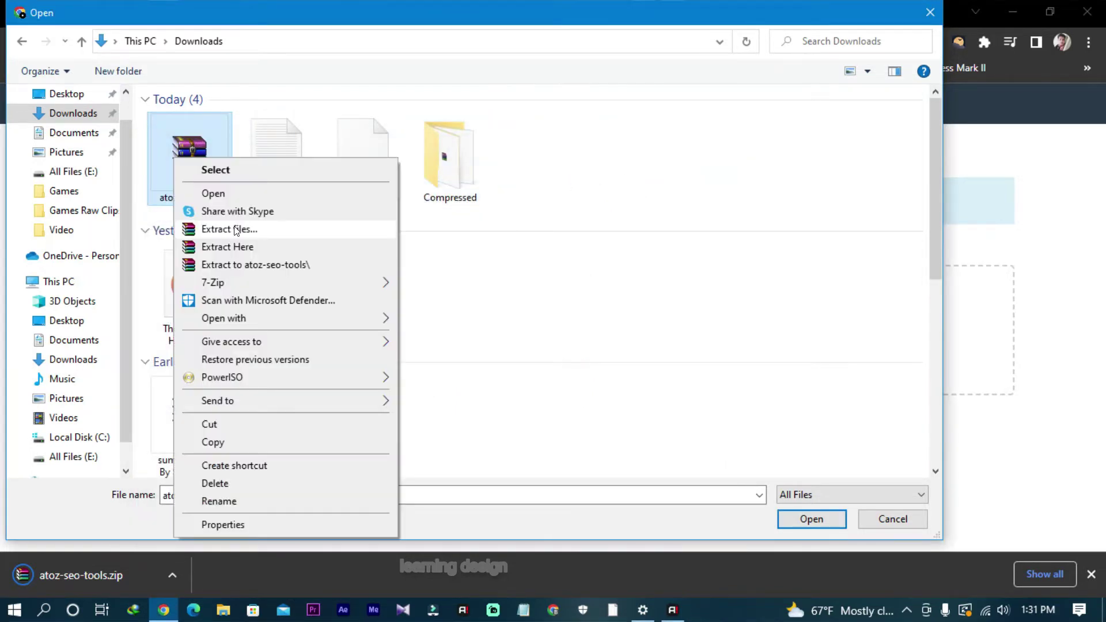
left_click(395, 307)
left_click(619, 473)
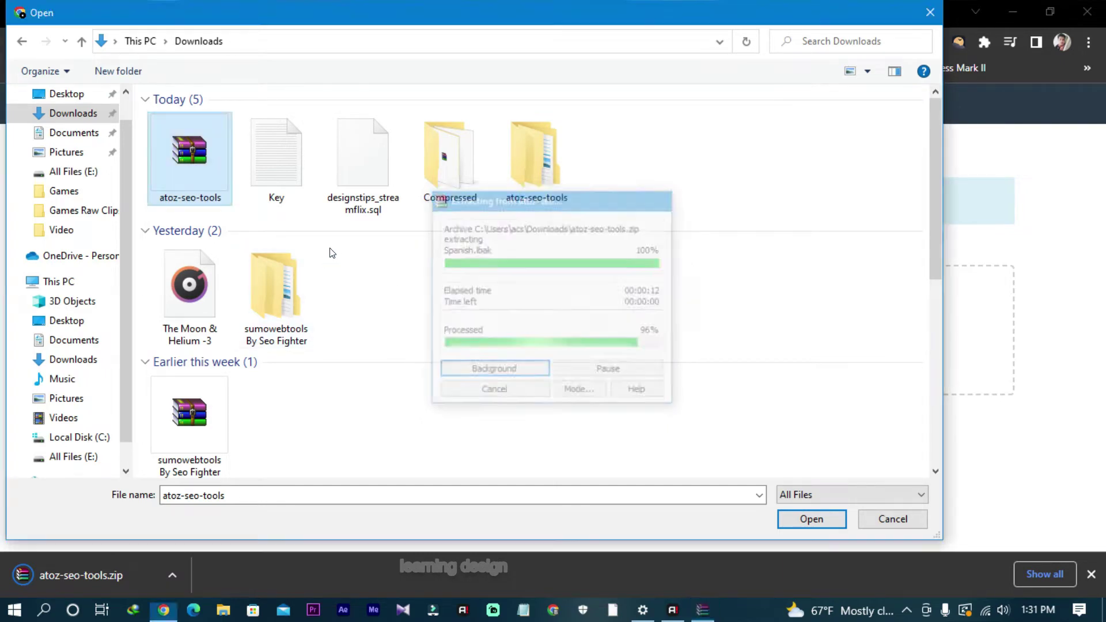
Step: Browse the extracted atoz-seo-tools folder's Upload and uploads subfolders
double_click(513, 173)
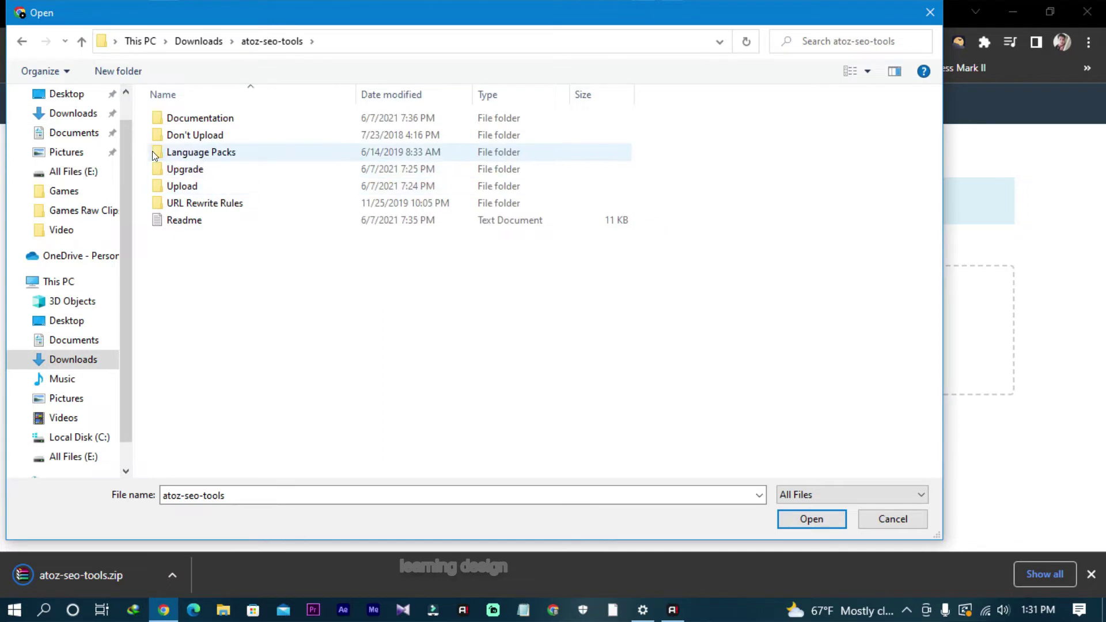
double_click(181, 186)
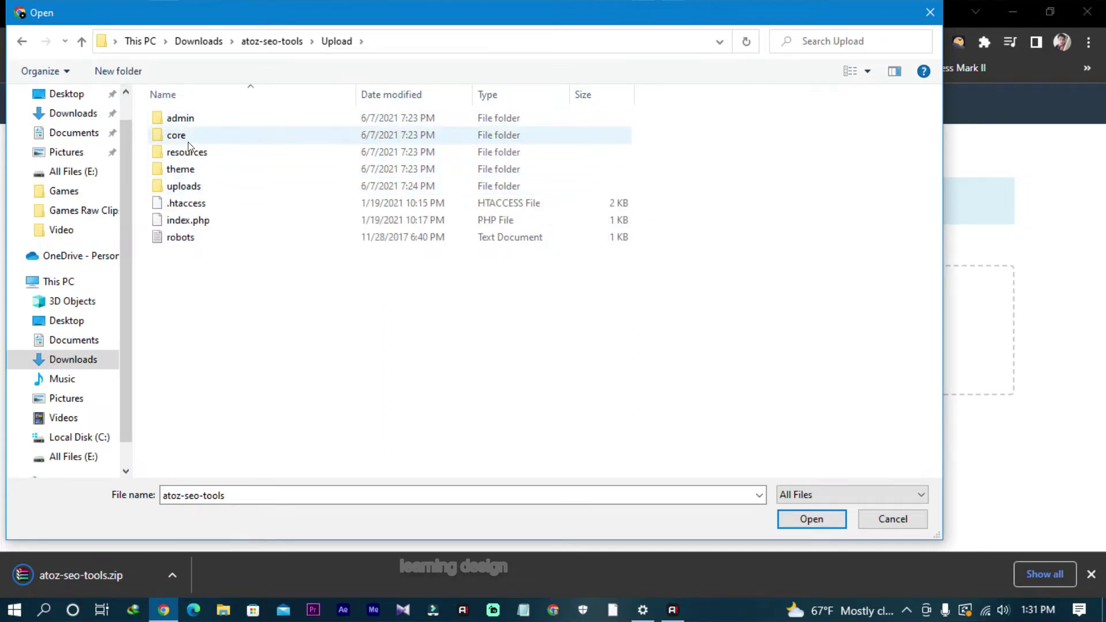
double_click(188, 191)
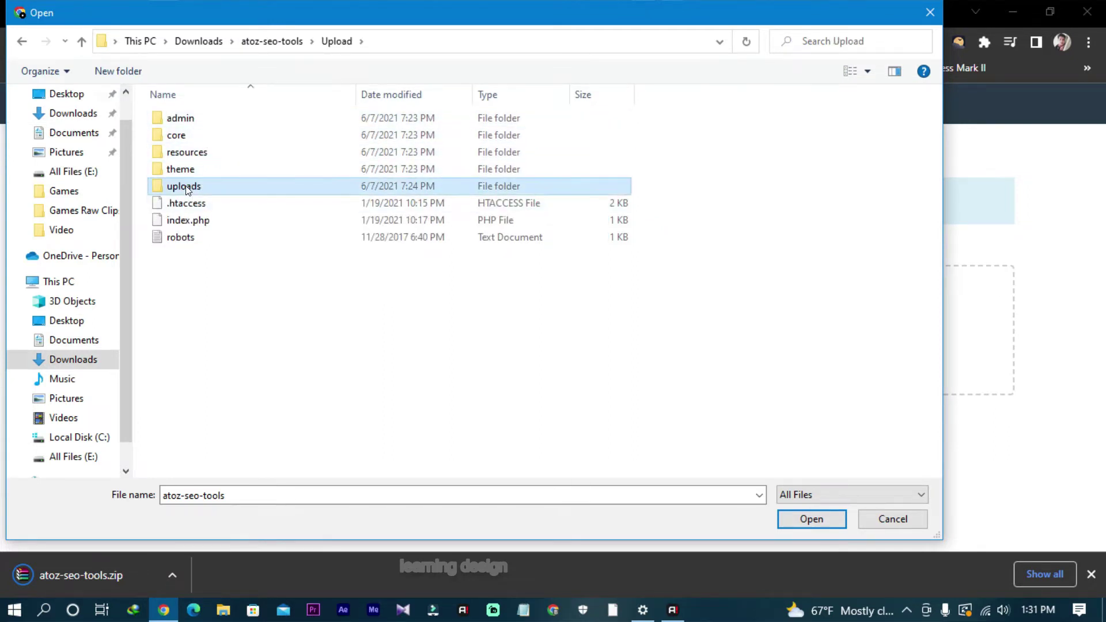
left_click(20, 45)
left_click(20, 43)
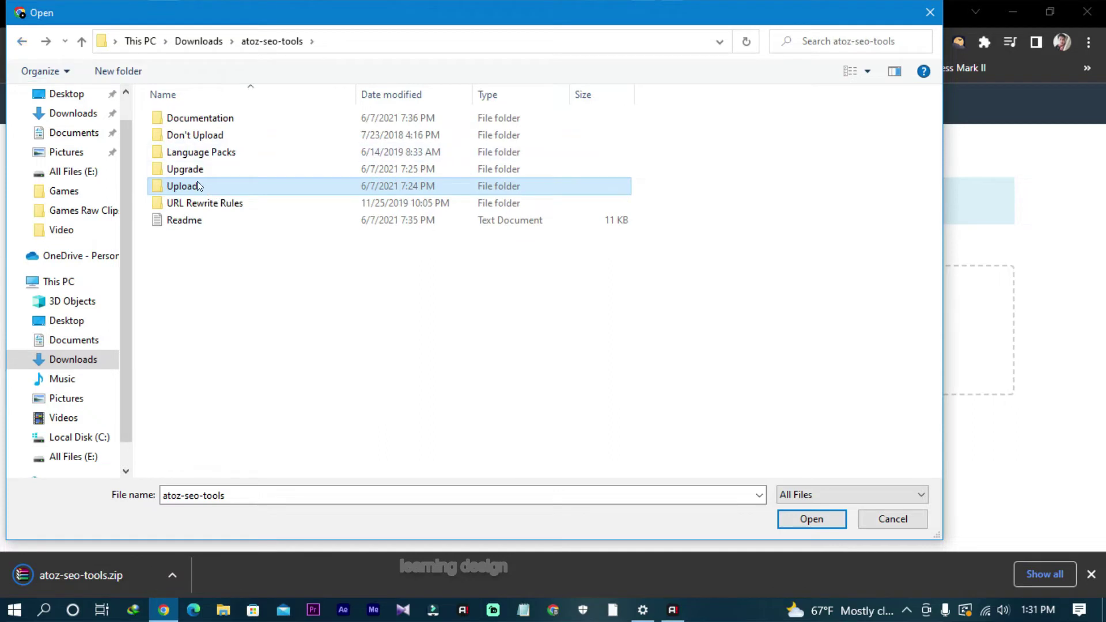
Step: Compress the Upload folder into a ZIP-format Upload.zip archive
mouse_move(199, 183)
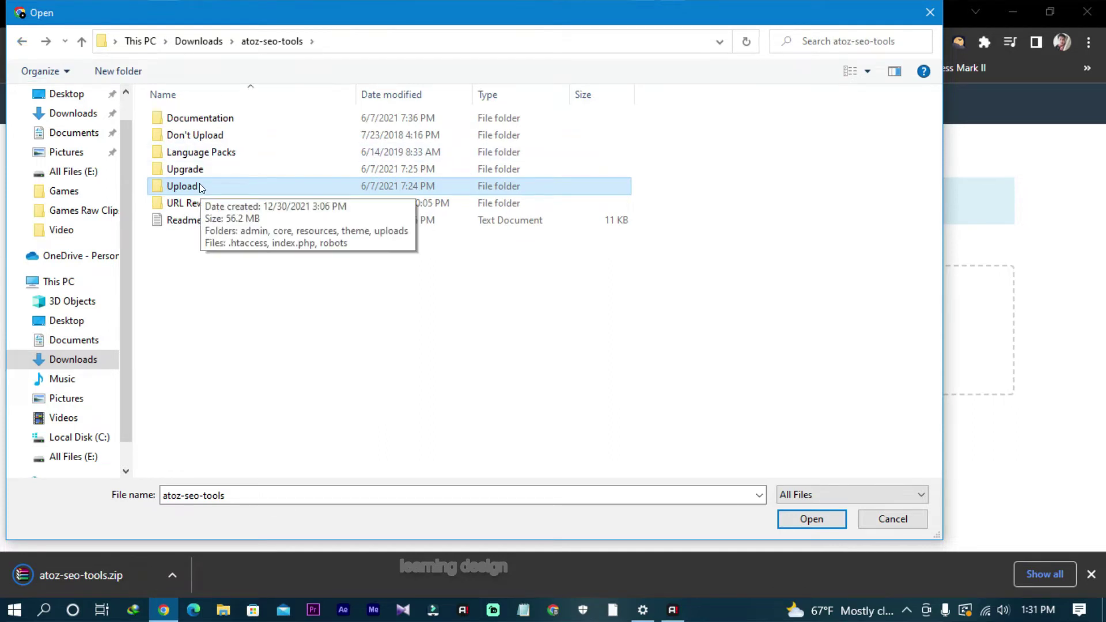
right_click(200, 184)
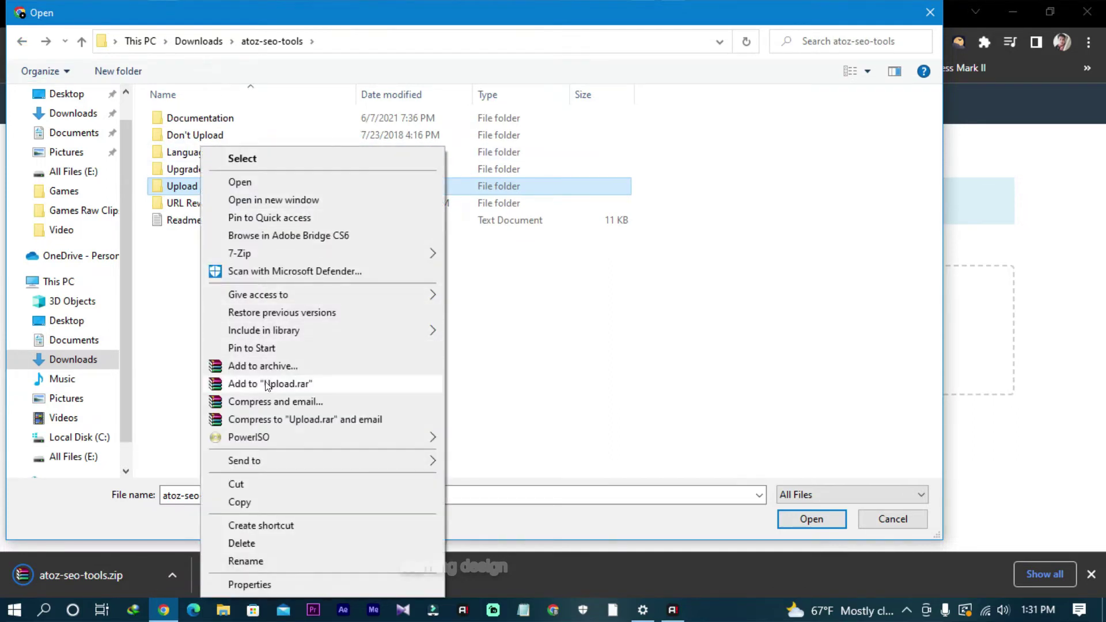
left_click(264, 366)
left_click(490, 287)
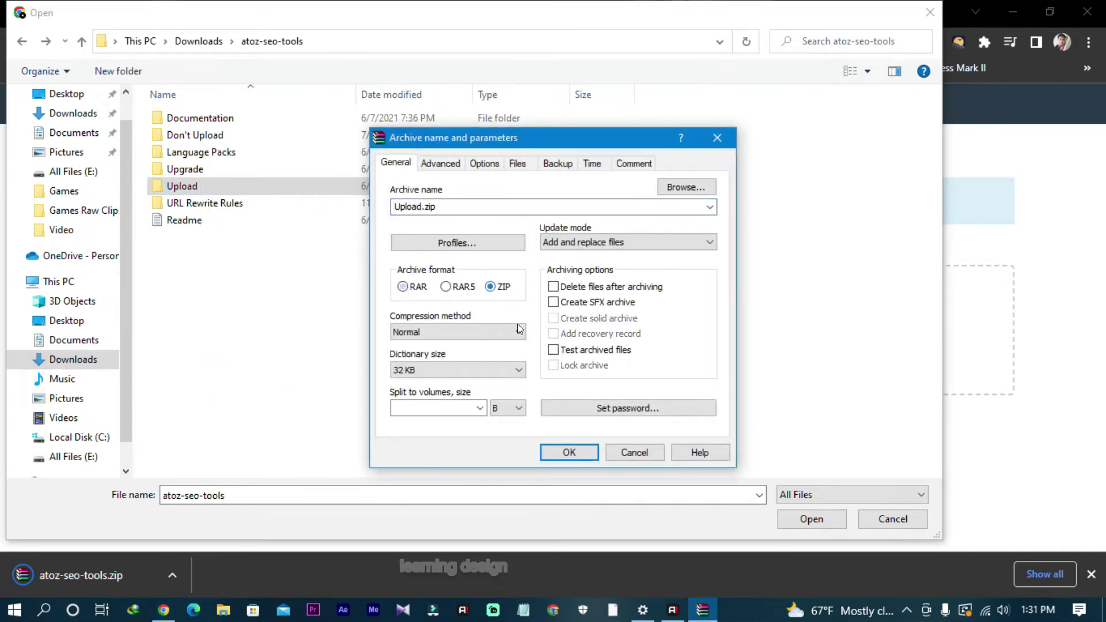
left_click(568, 453)
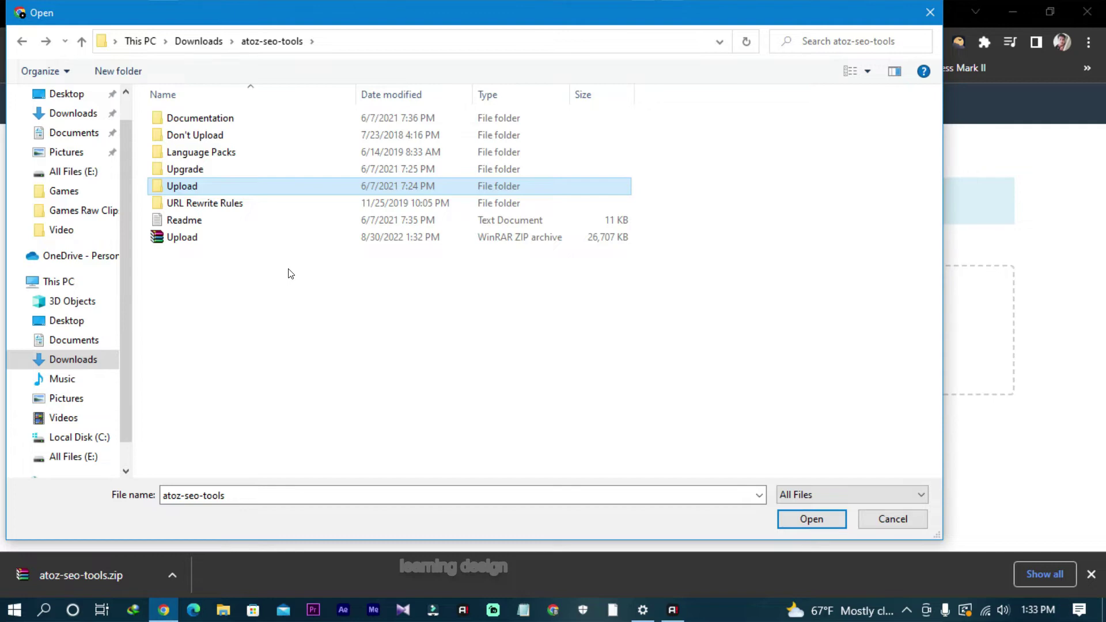
Step: Upload Upload.zip (26.08 MB) to public_html and close the tab when it completes
left_click(248, 237)
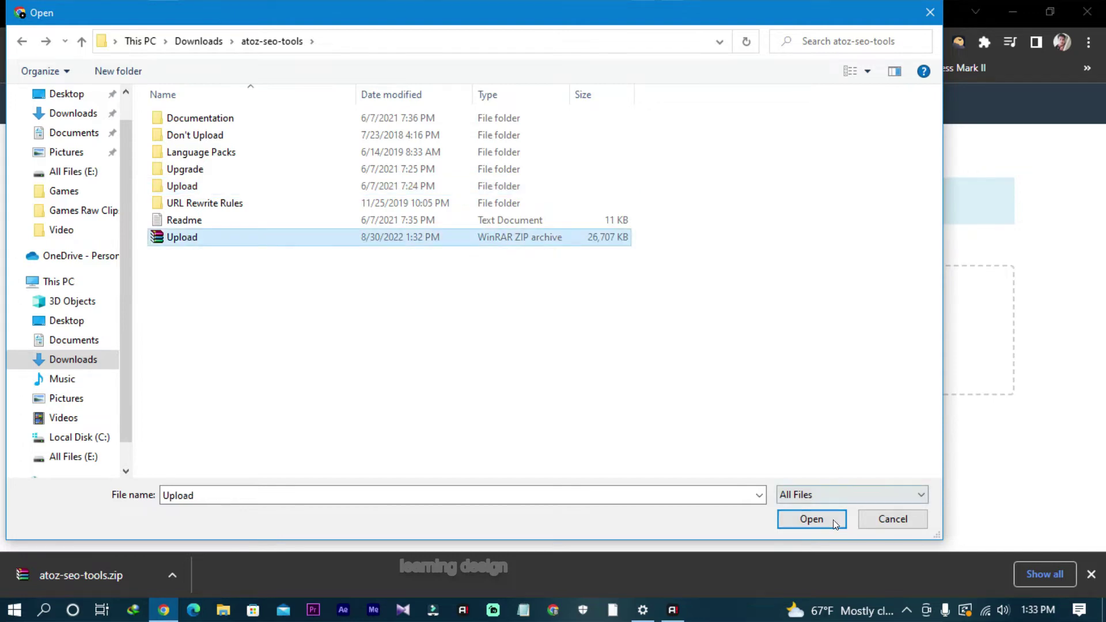
left_click(811, 519)
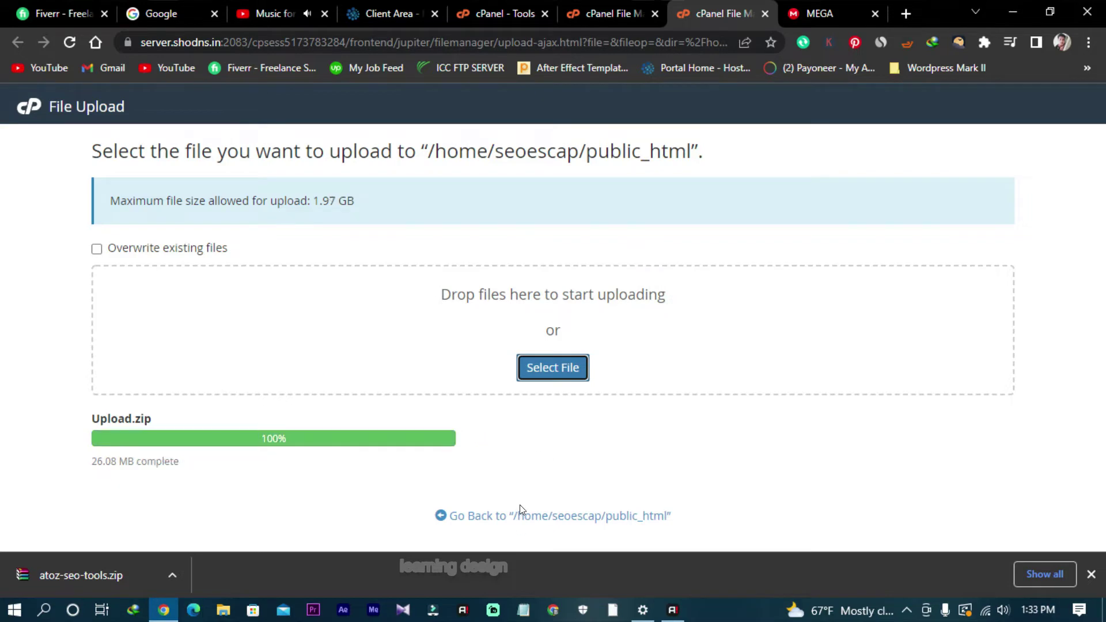
key("ctrl+w")
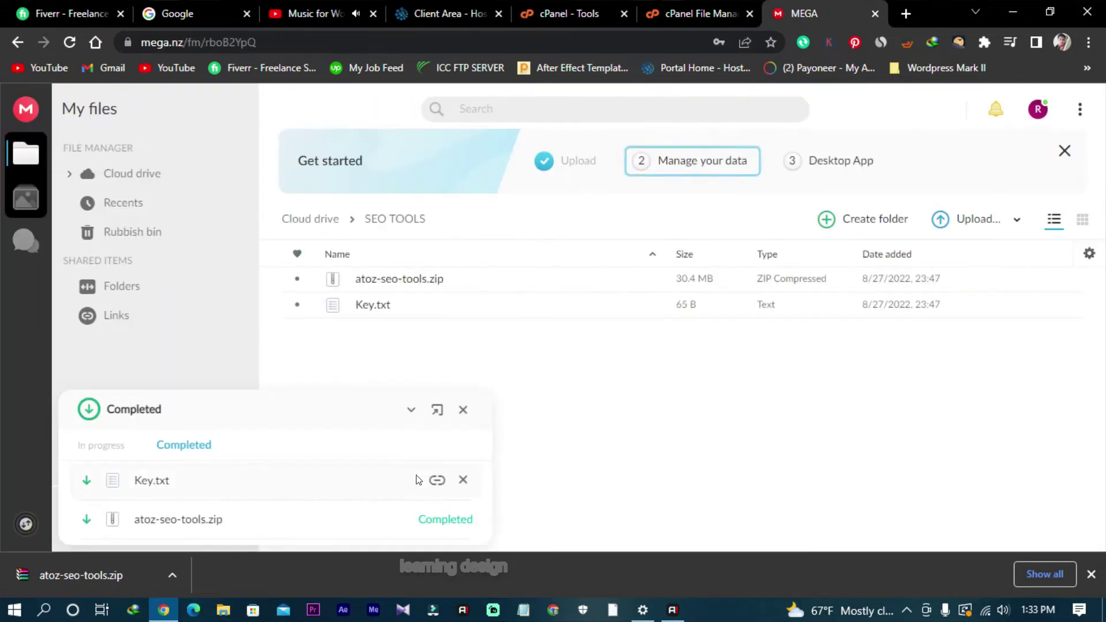
Step: Extract Upload.zip in public_html from the File Manager, creating the Upload folder
left_click(590, 5)
left_click(687, 6)
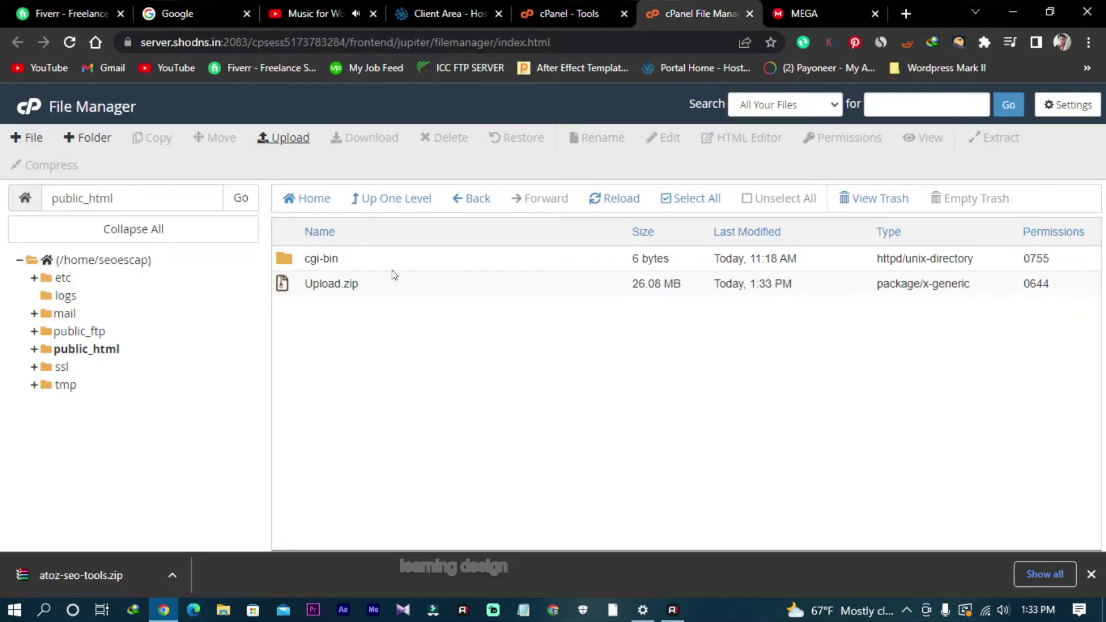
right_click(414, 288)
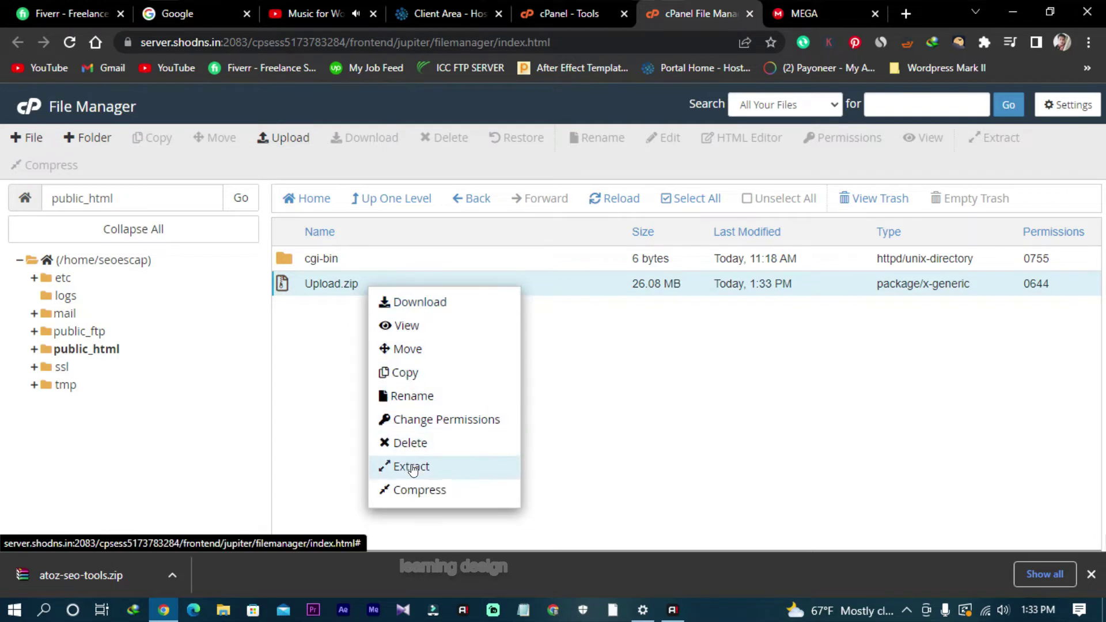
left_click(410, 464)
left_click(679, 400)
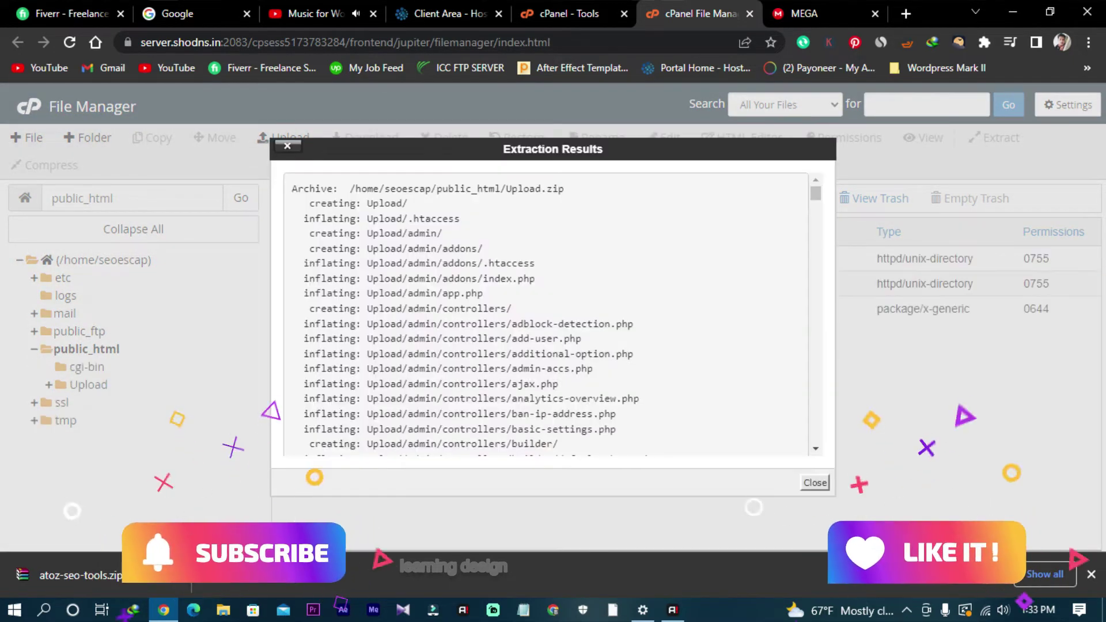
left_click(815, 484)
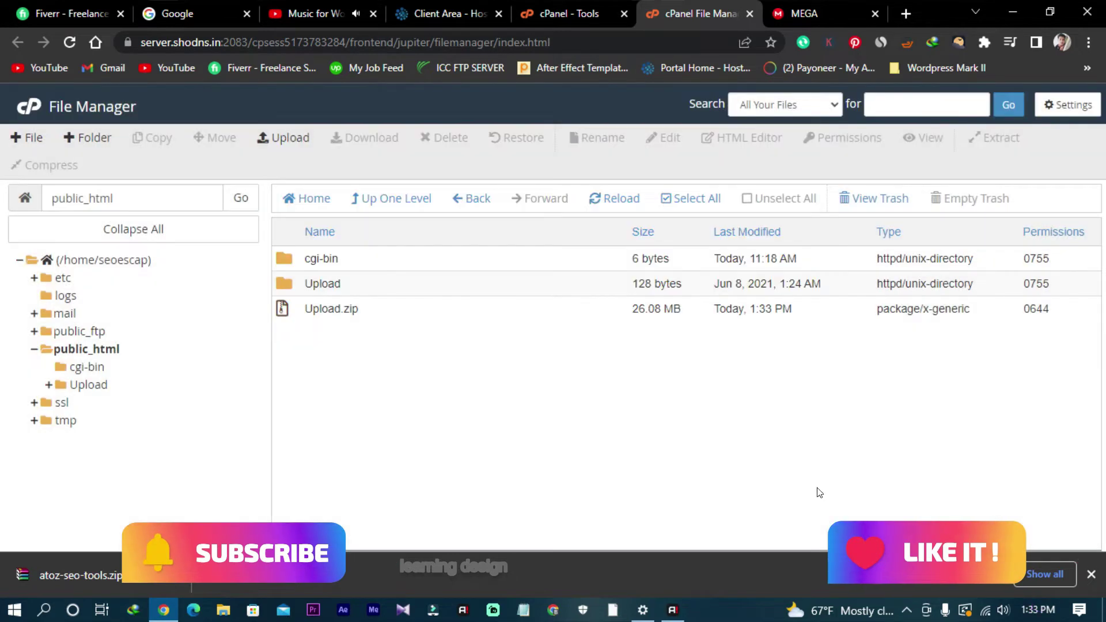
Step: Look inside the Upload folder, then move the cgi-bin folder to the trash
double_click(363, 288)
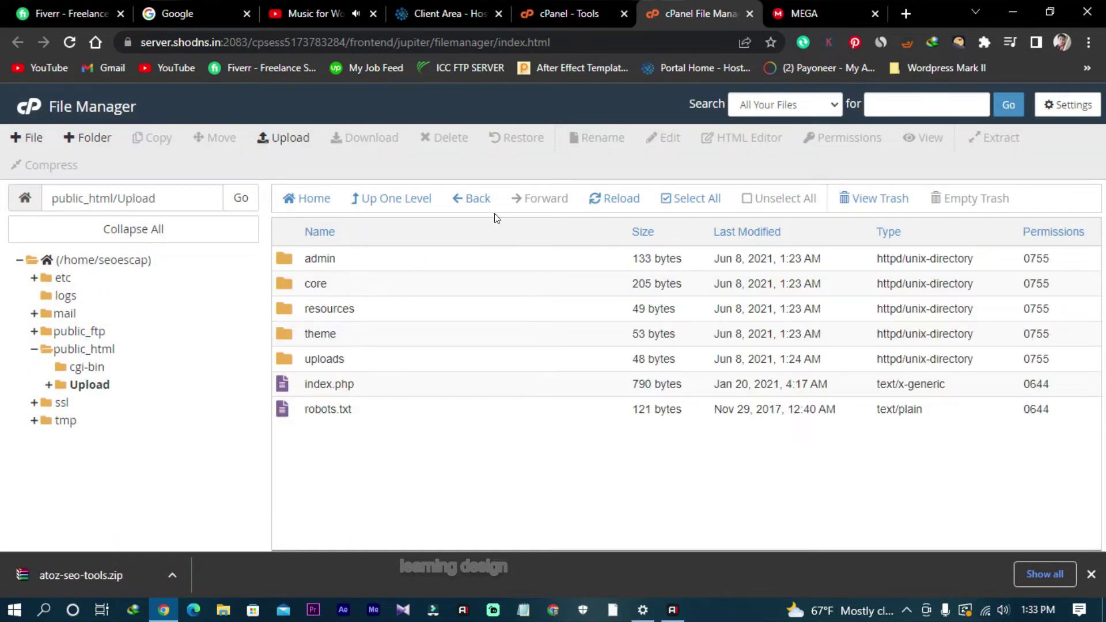
left_click(477, 199)
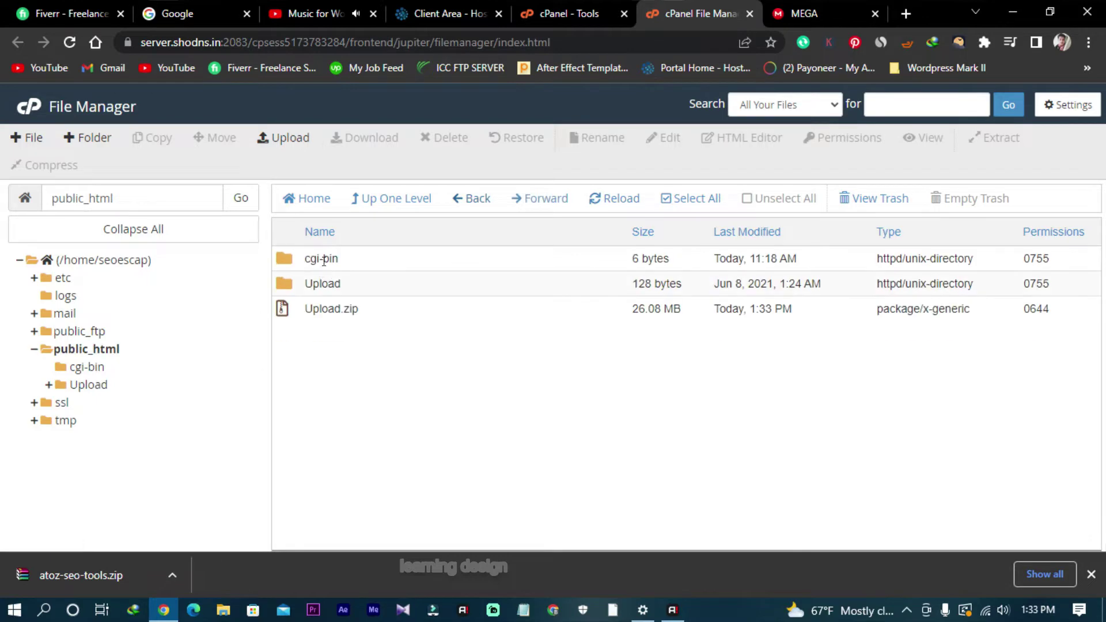
right_click(346, 261)
left_click(380, 370)
left_click(685, 374)
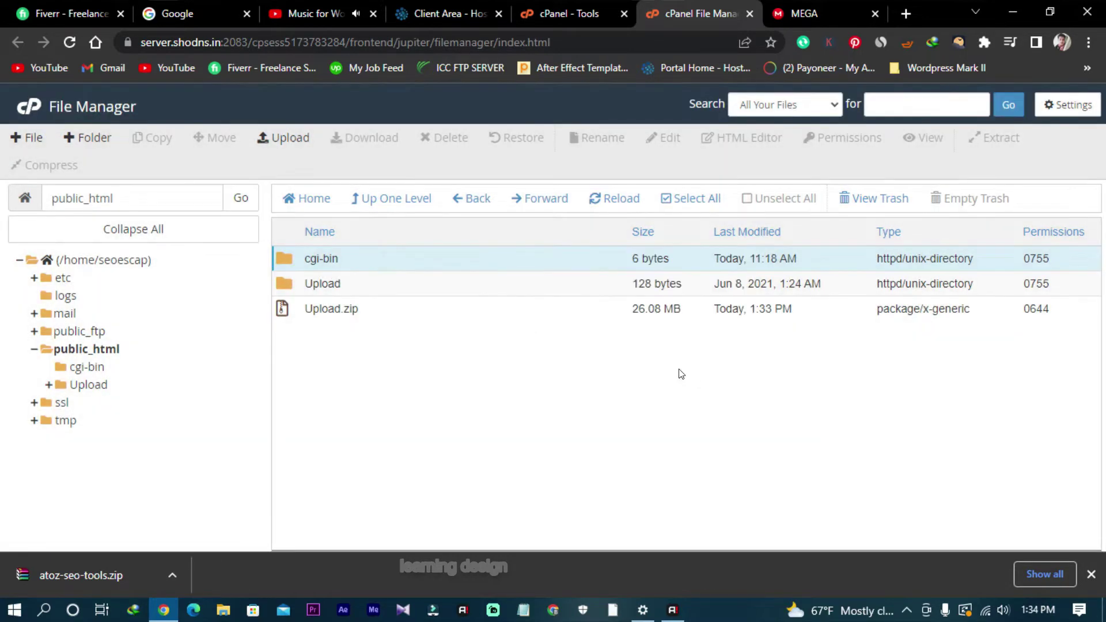
Step: Move all files from Upload into /public_html and return to the public_html listing
double_click(357, 260)
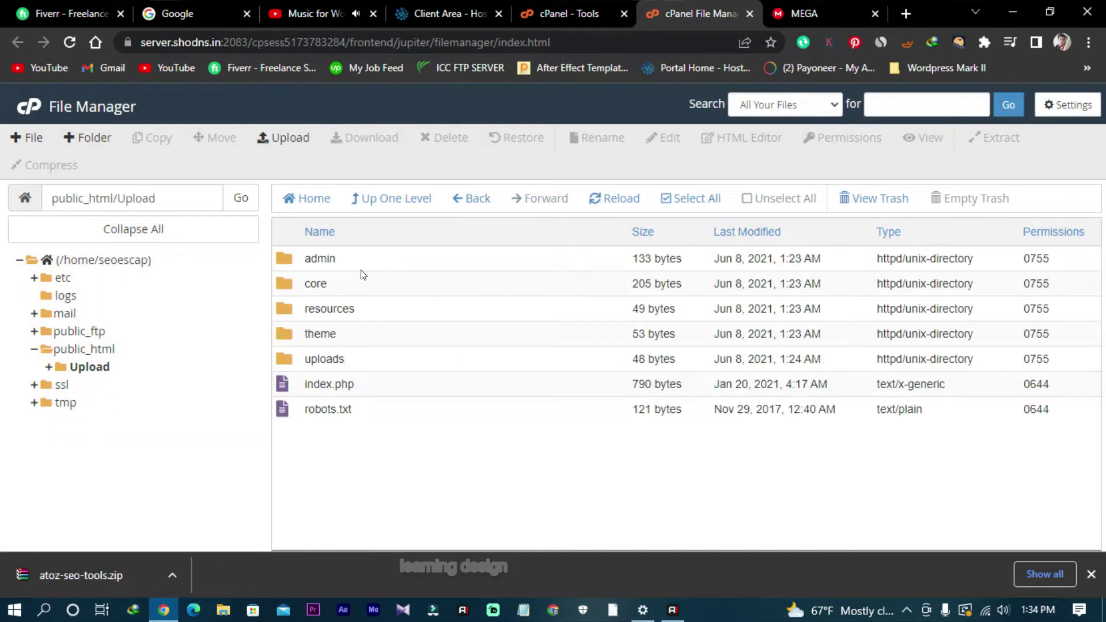
left_click(692, 199)
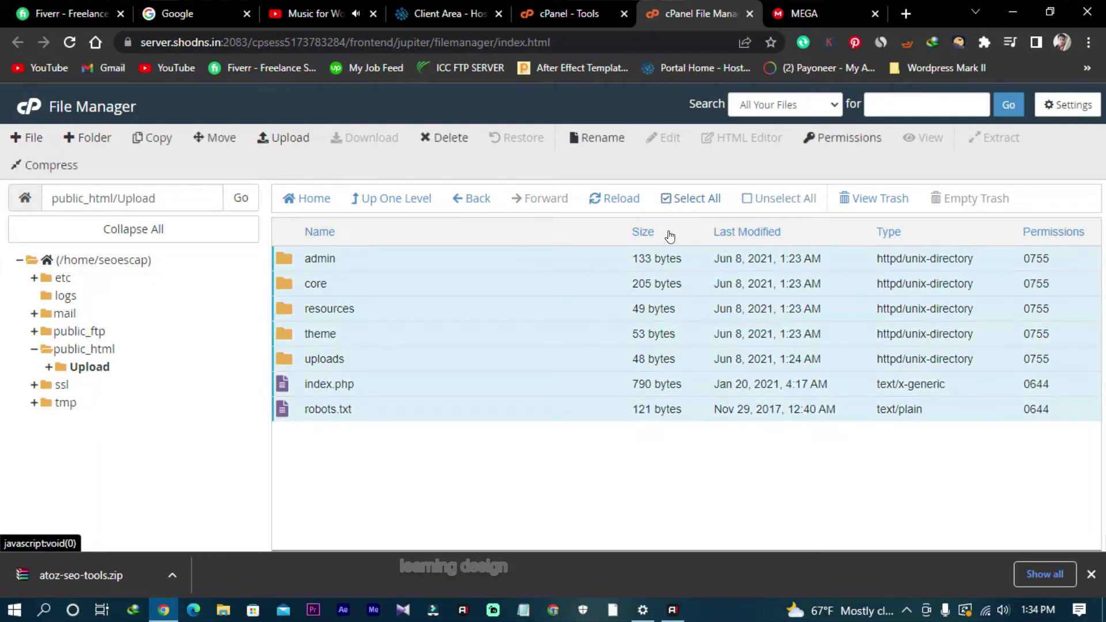
right_click(452, 255)
left_click(505, 273)
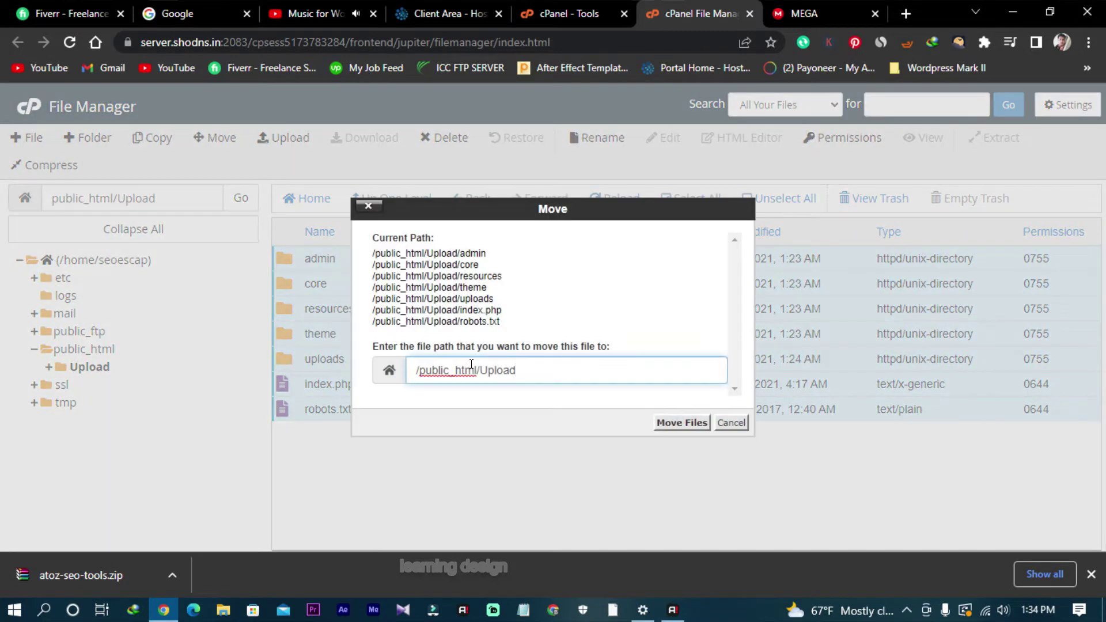
left_click_drag(474, 370, 564, 368)
key("BackSpace")
left_click(668, 422)
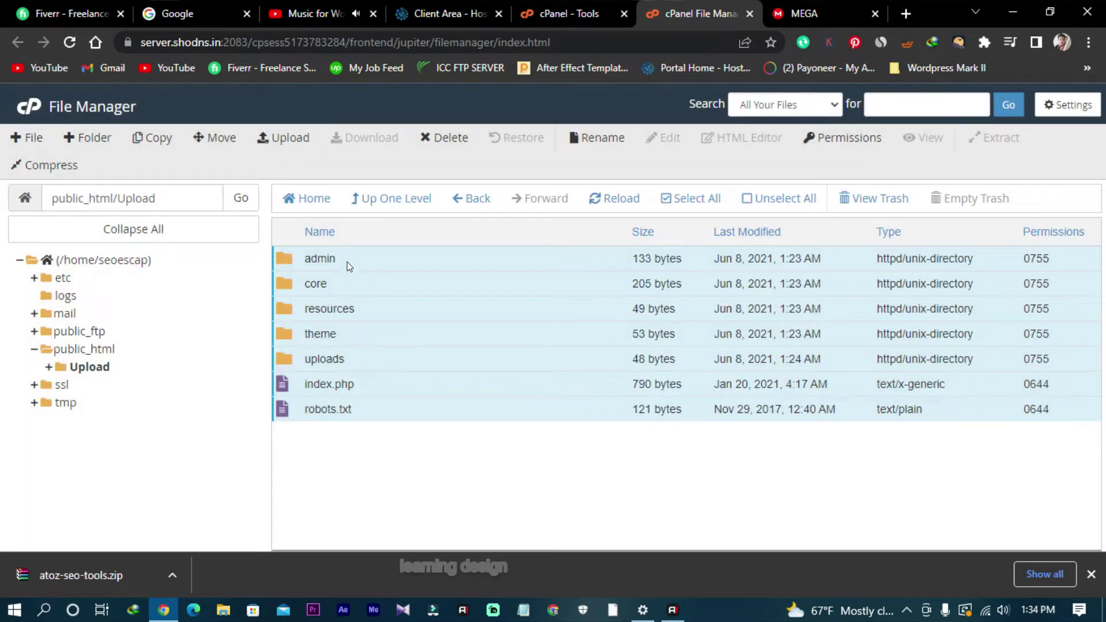
left_click(477, 198)
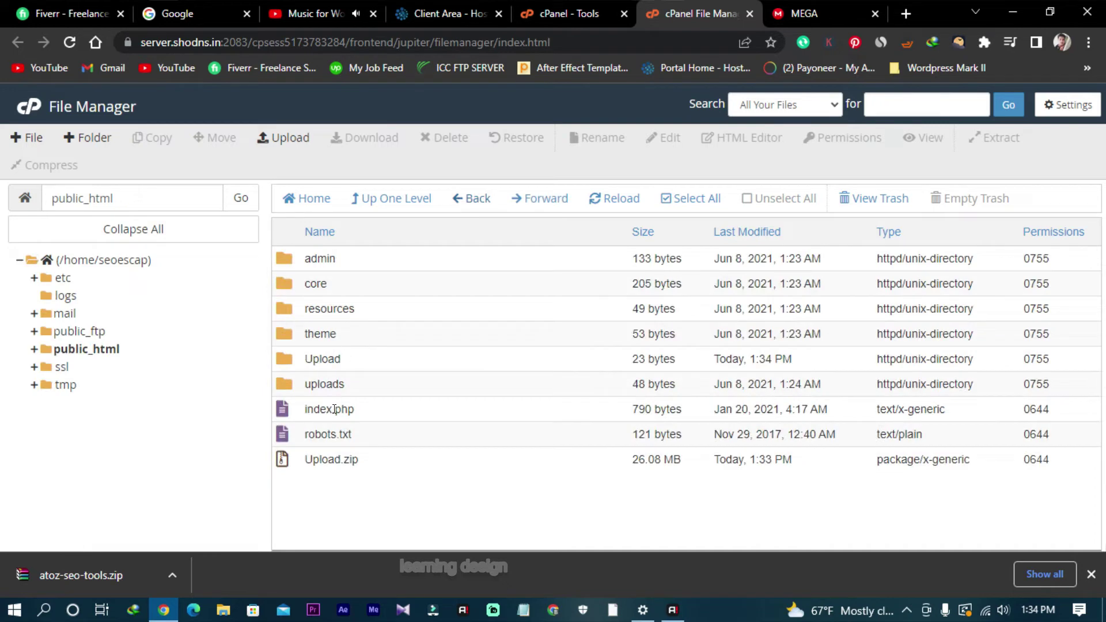
Step: Delete the Upload.zip archive from public_html
right_click(359, 458)
left_click(405, 475)
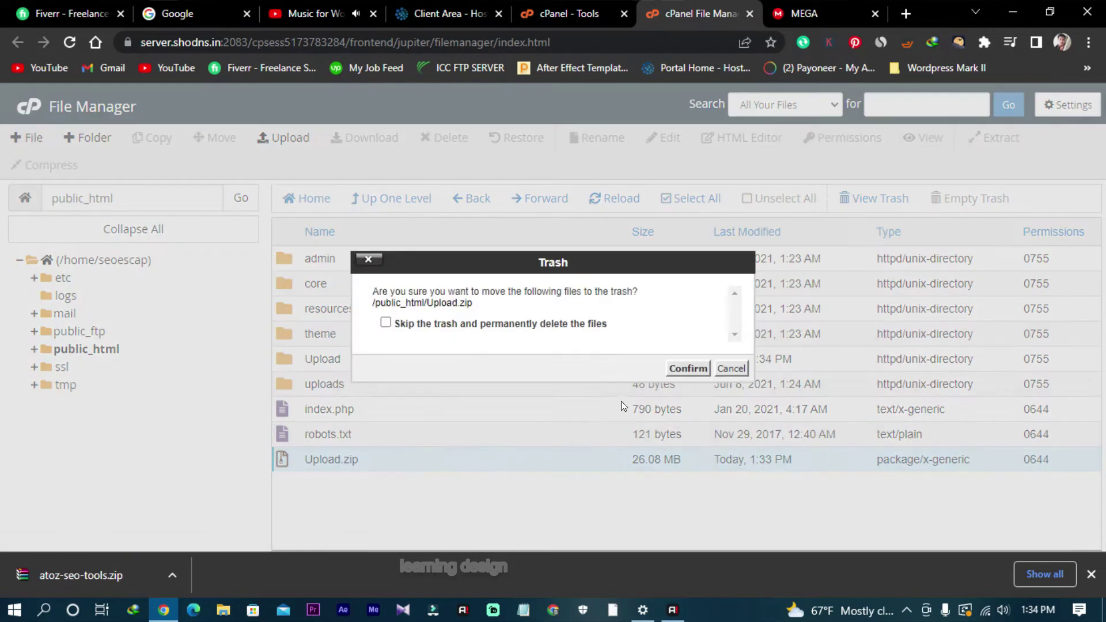
left_click(688, 368)
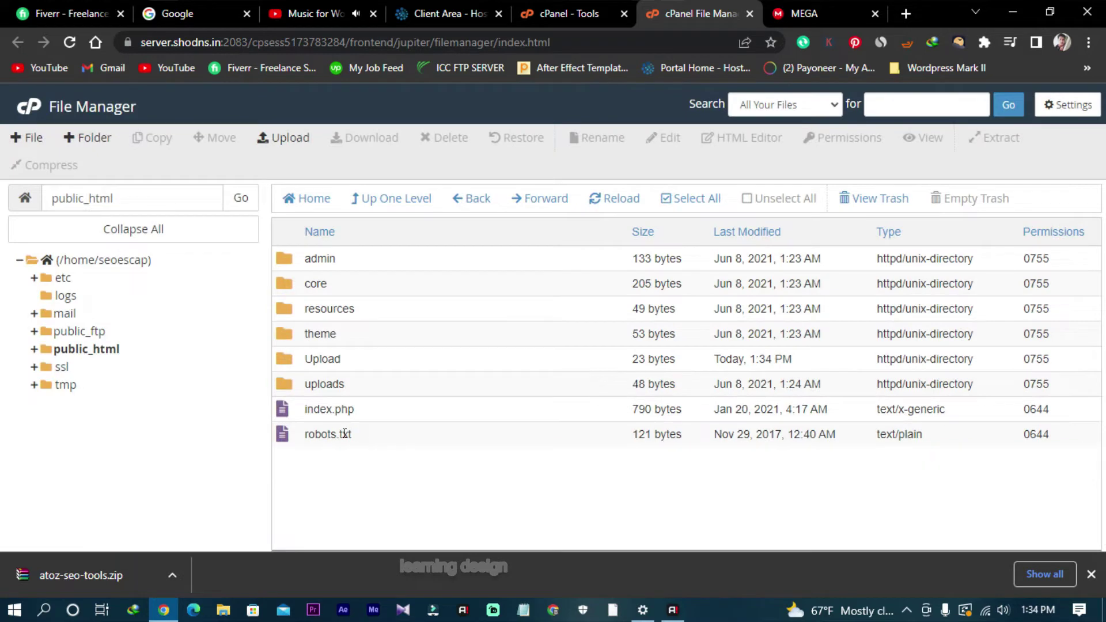
Step: Confirm the Upload folder is empty, then move it to the trash
double_click(354, 369)
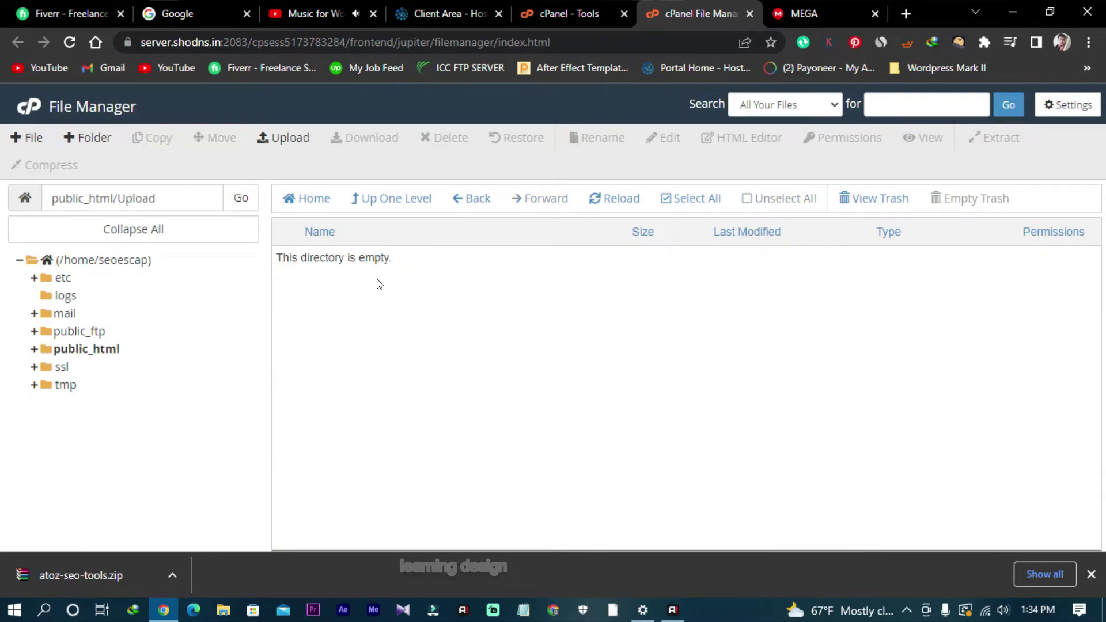
left_click(466, 200)
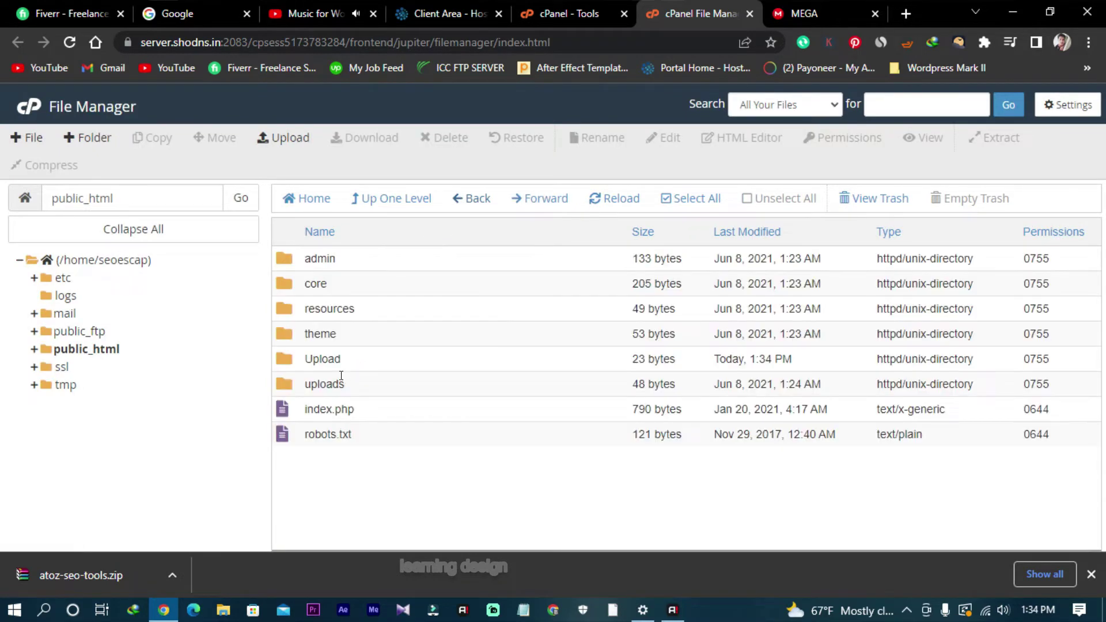
left_click(361, 366)
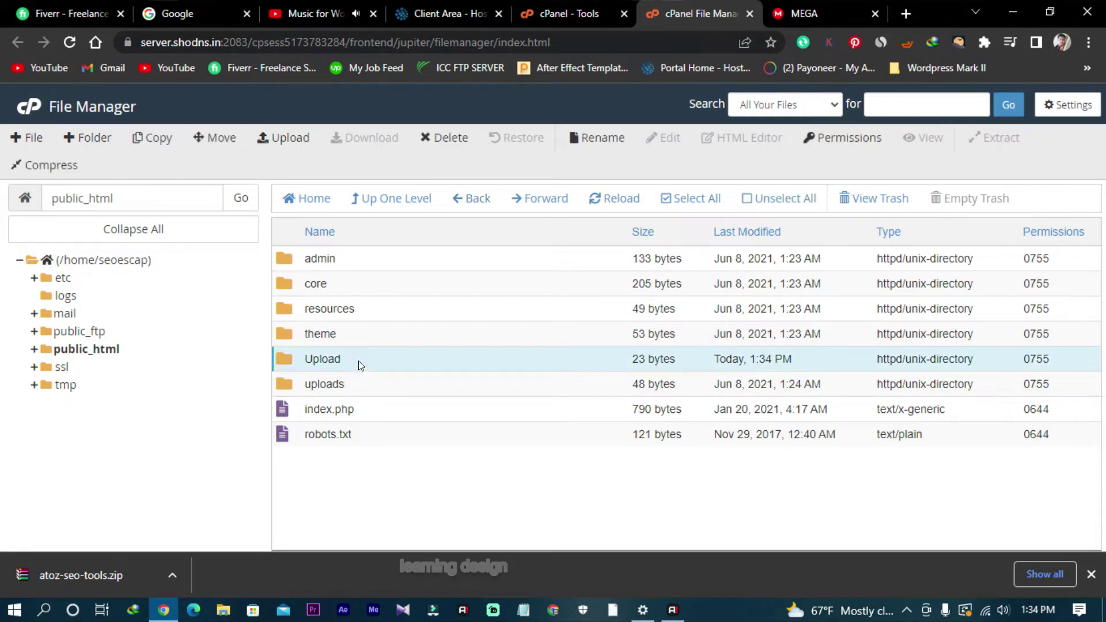
double_click(366, 386)
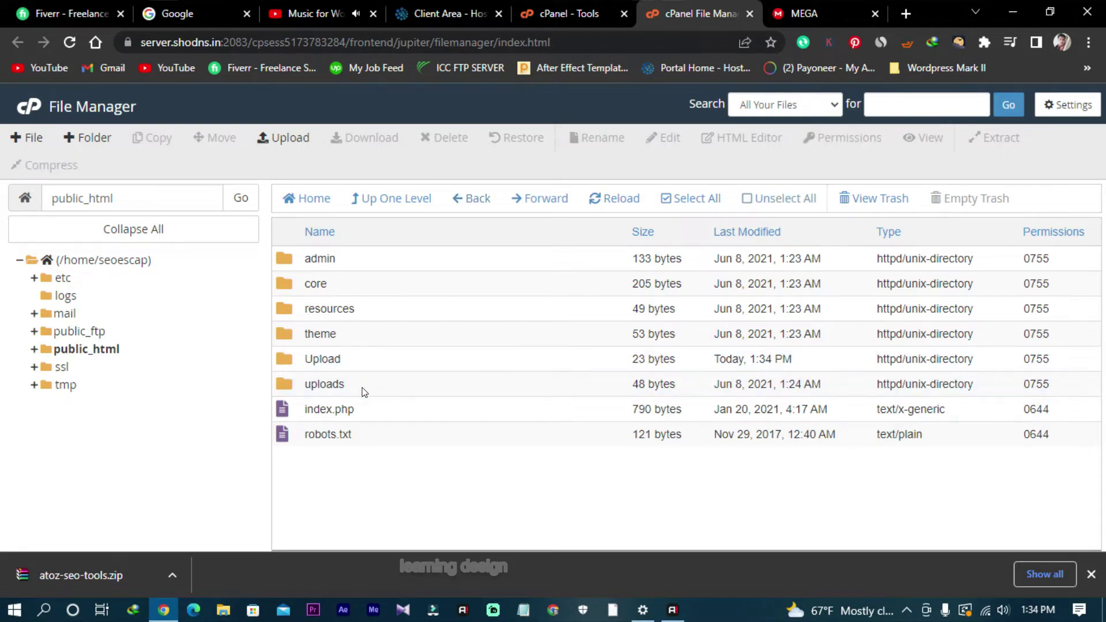
left_click(473, 198)
left_click(418, 200)
right_click(374, 359)
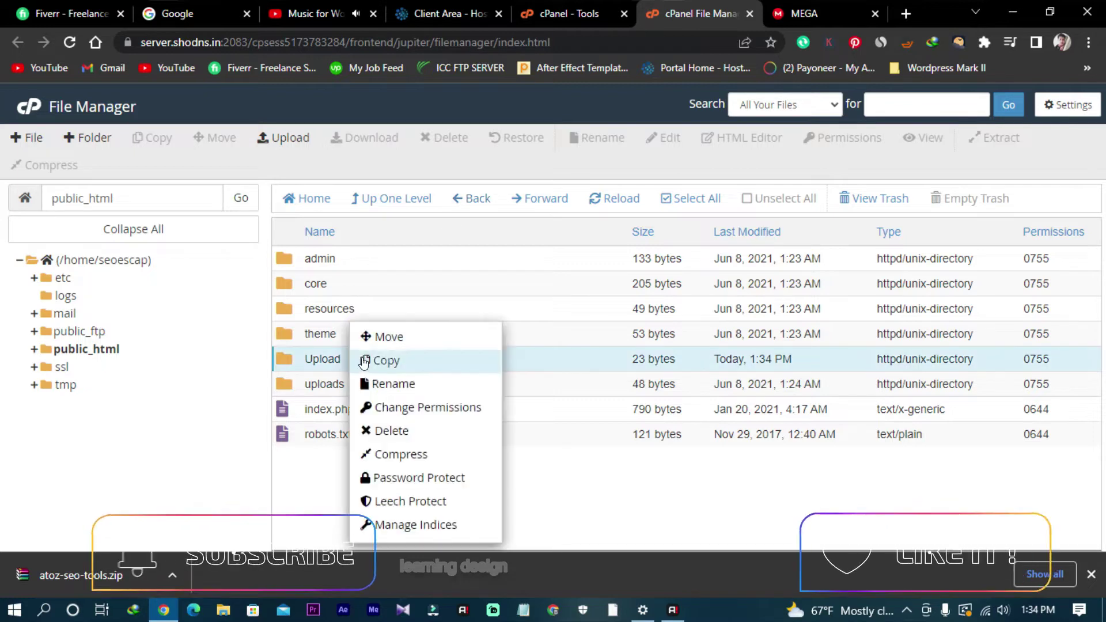
left_click(381, 430)
left_click(687, 368)
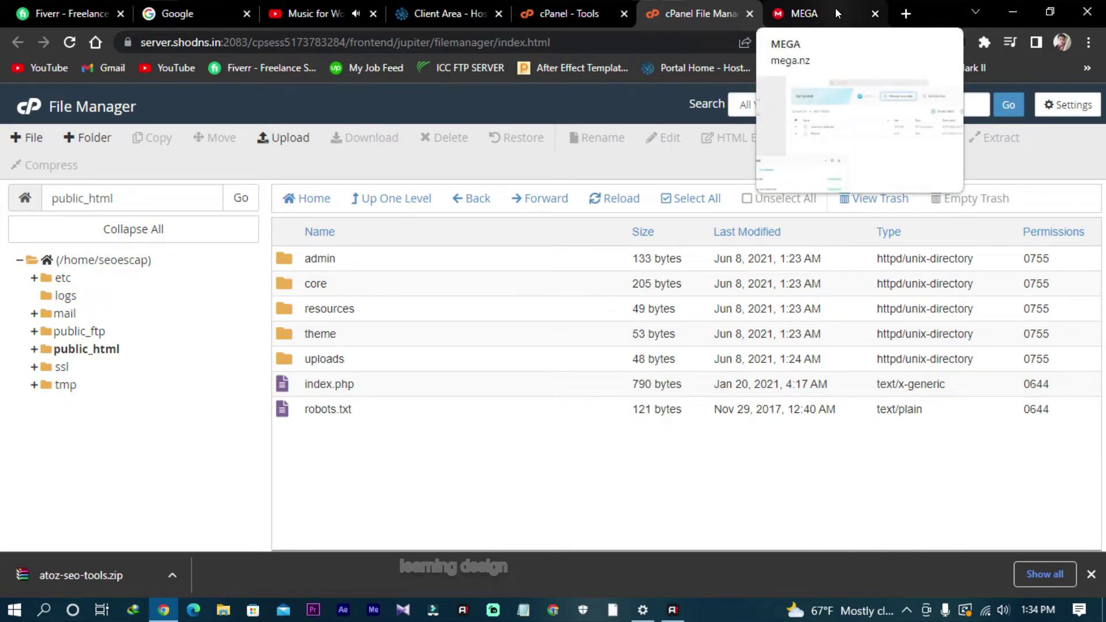
Step: Create the MySQL database seoescap_seosescape under MySQL Databases
left_click(581, 13)
scroll(400, 298, "up", 1)
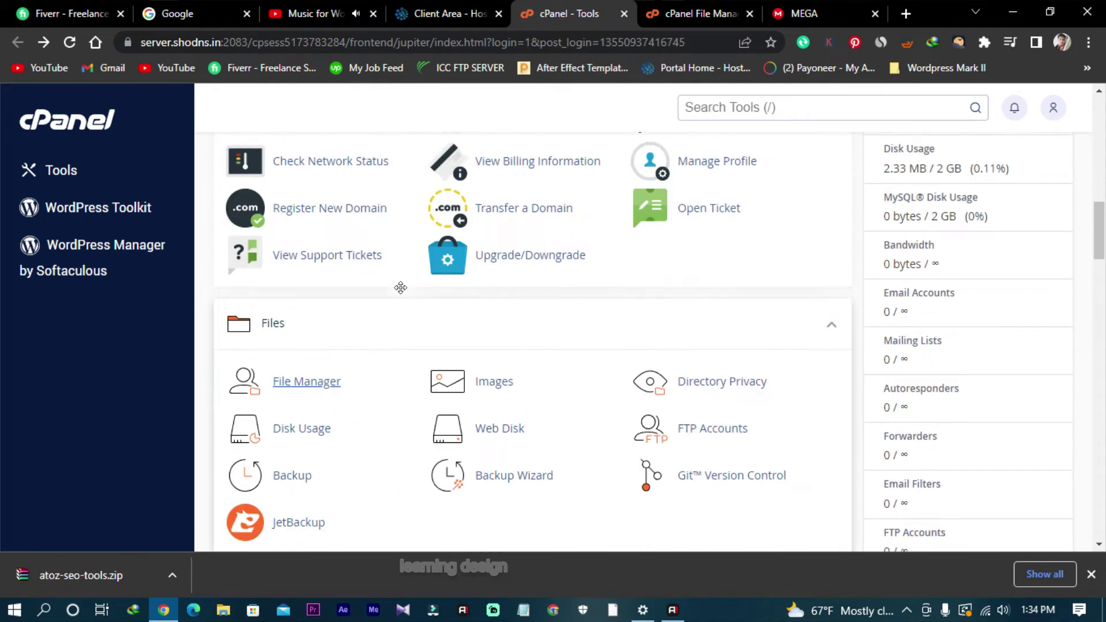
scroll(400, 286, "down", 7)
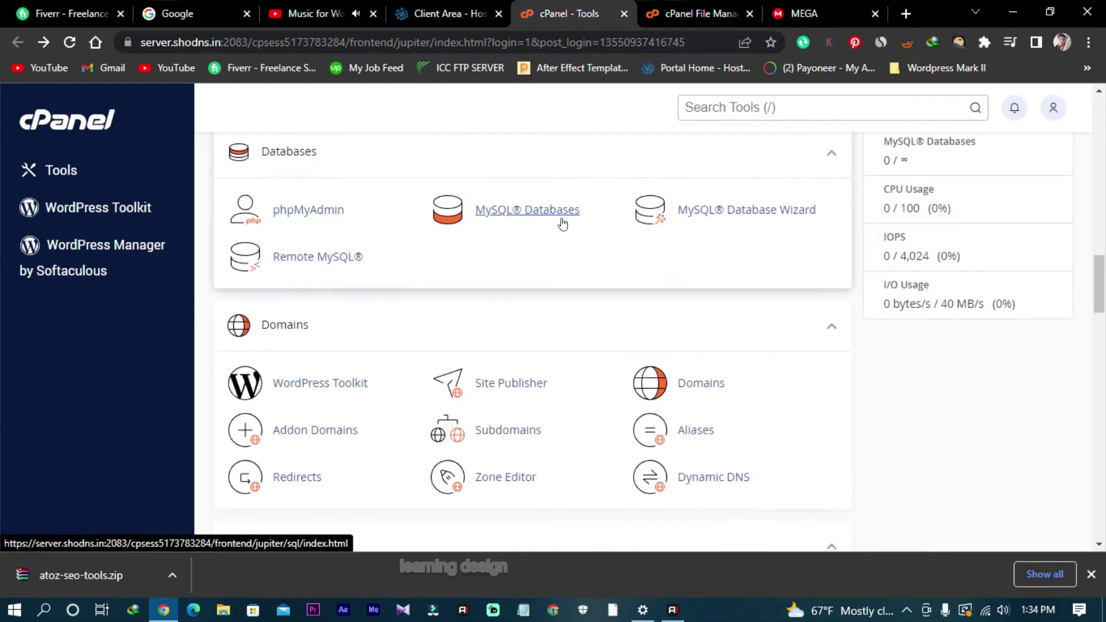
left_click(542, 217)
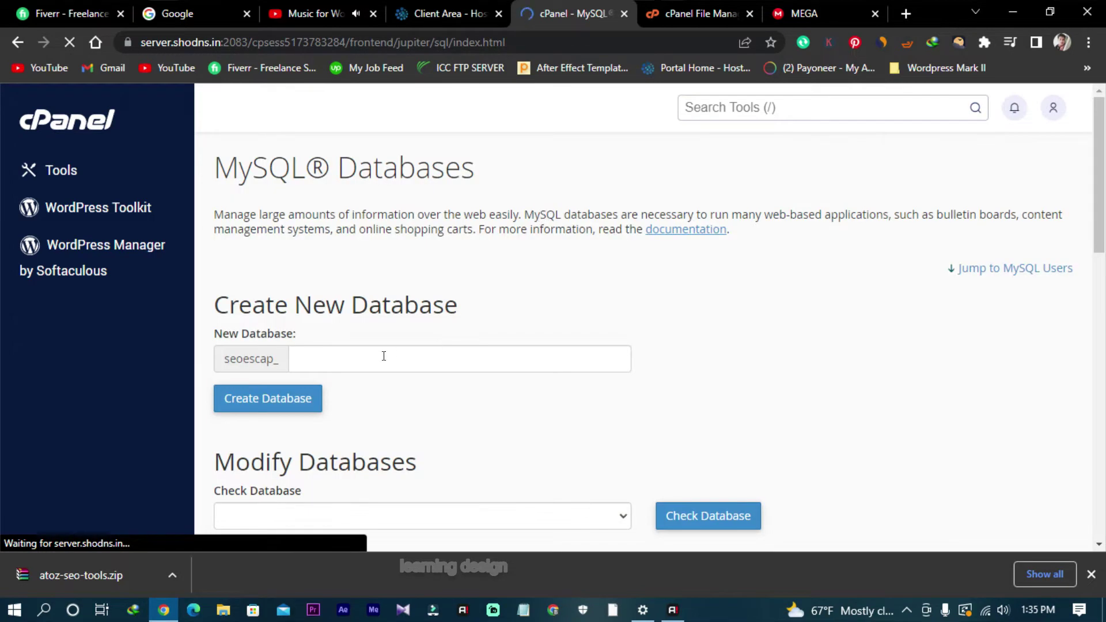
scroll(369, 299, "down", 3)
left_click(366, 196)
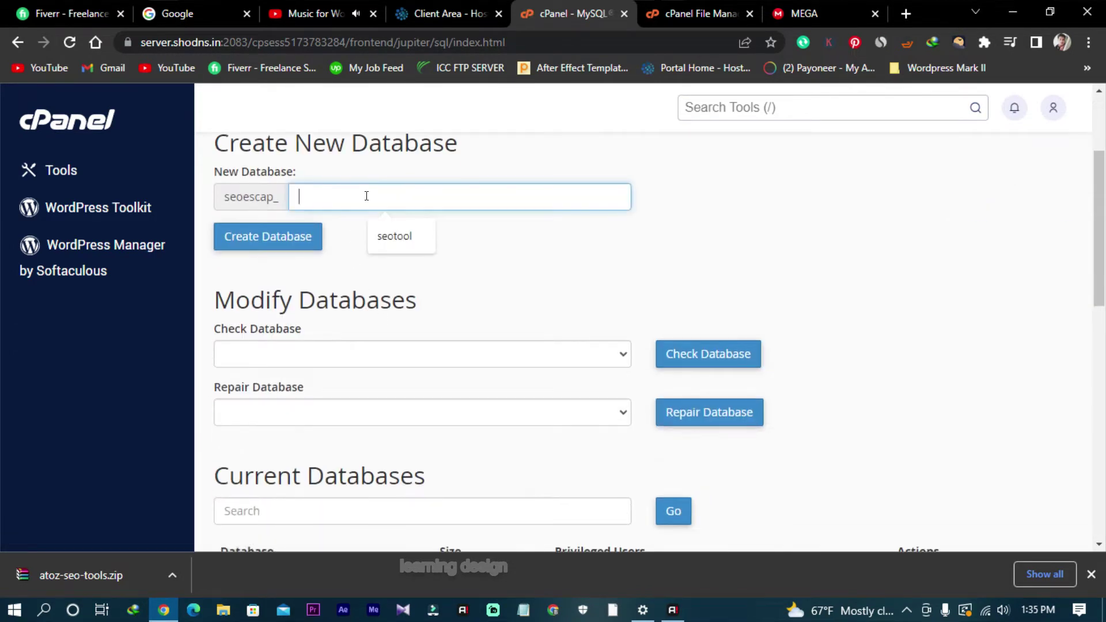
type("seoscape")
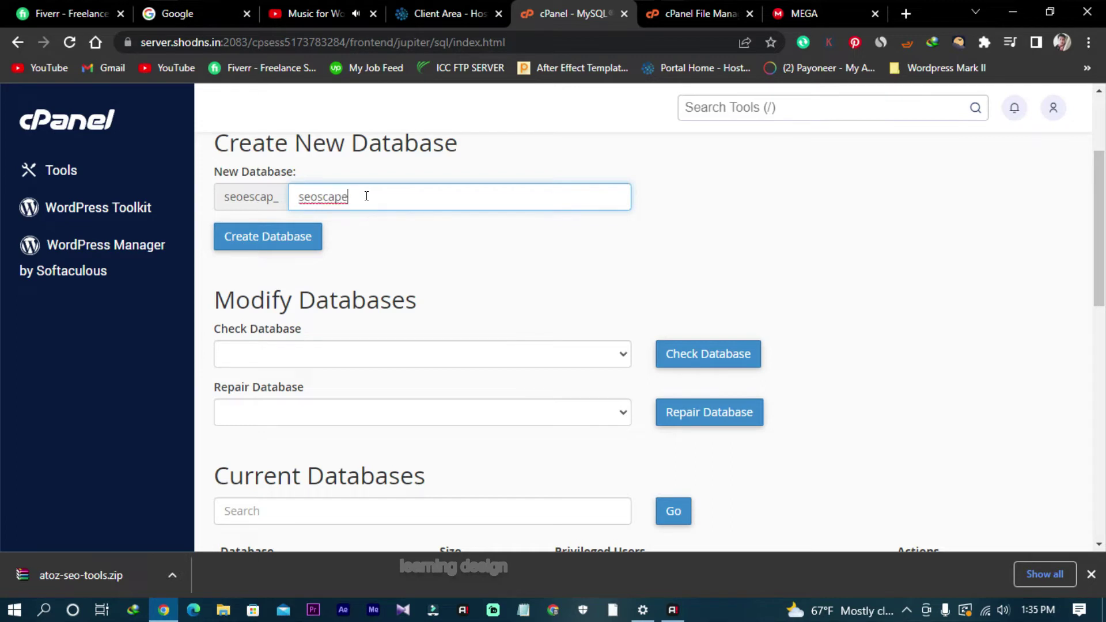
key("BackSpace")
key("BackSpace")
scroll(424, 303, "up", 1)
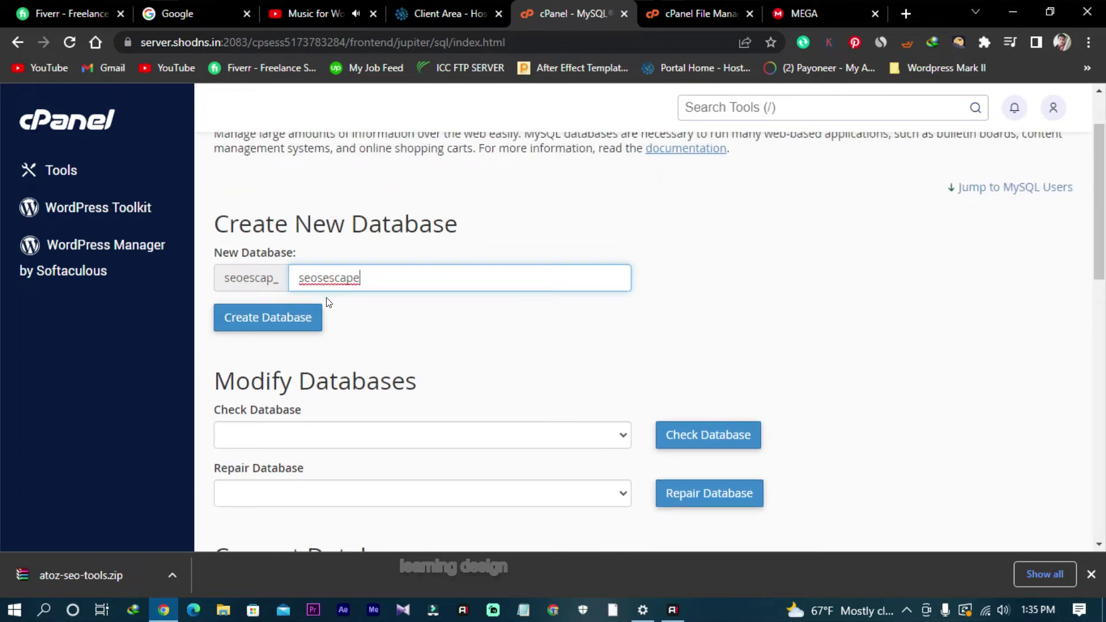
left_click(292, 316)
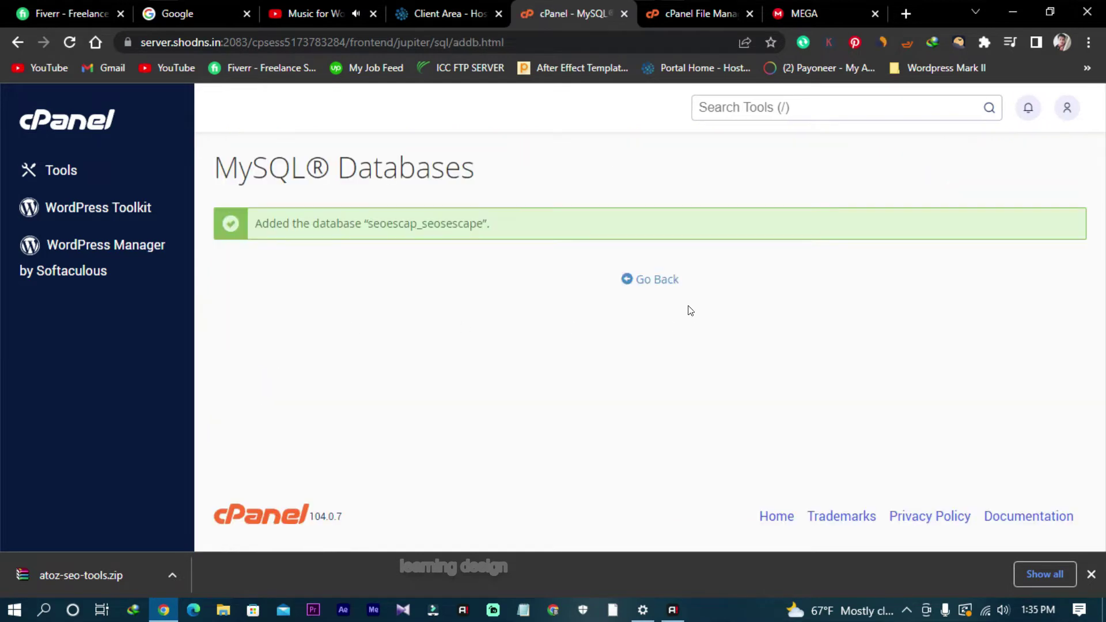
left_click(638, 279)
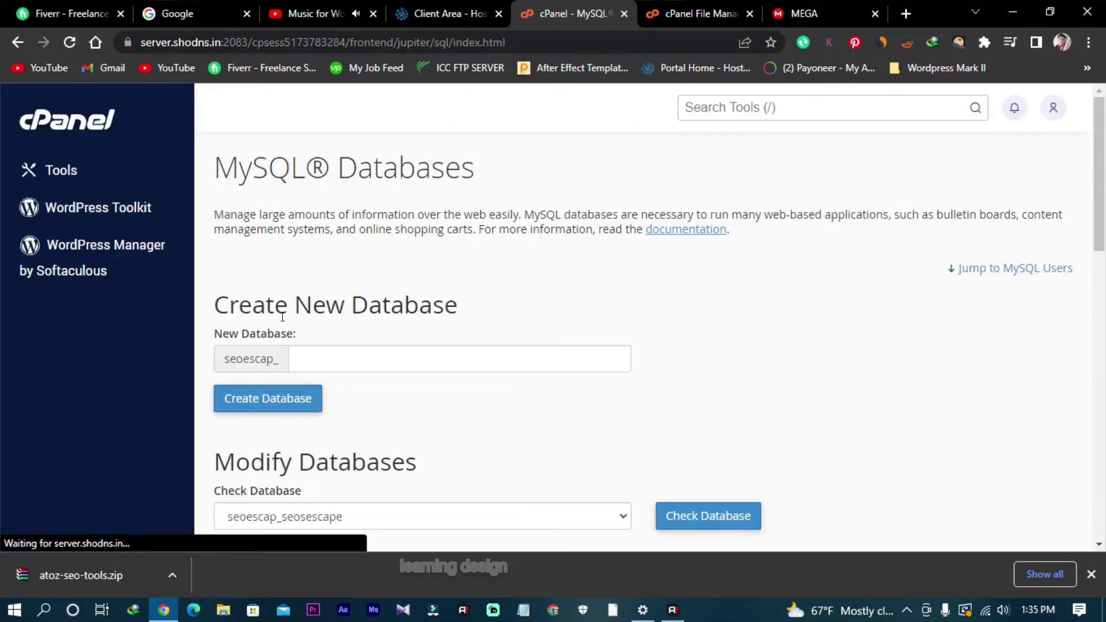
Step: Add MySQL user seoescap_seoescape with a Very Strong password and let Chrome save it
scroll(282, 316, "down", 10)
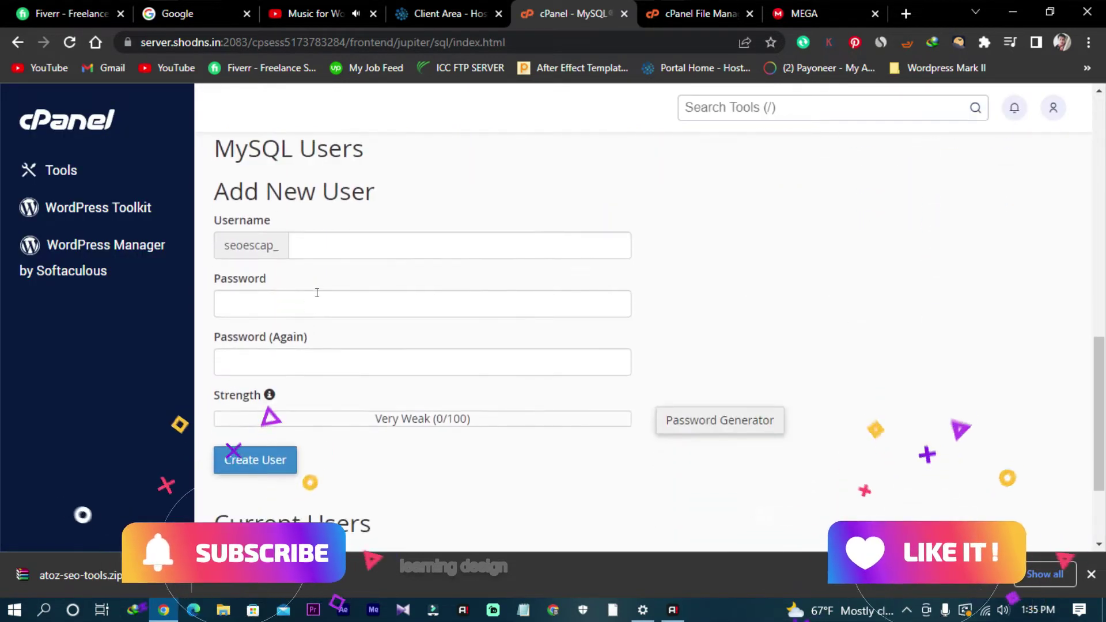
left_click(323, 243)
type("seoe")
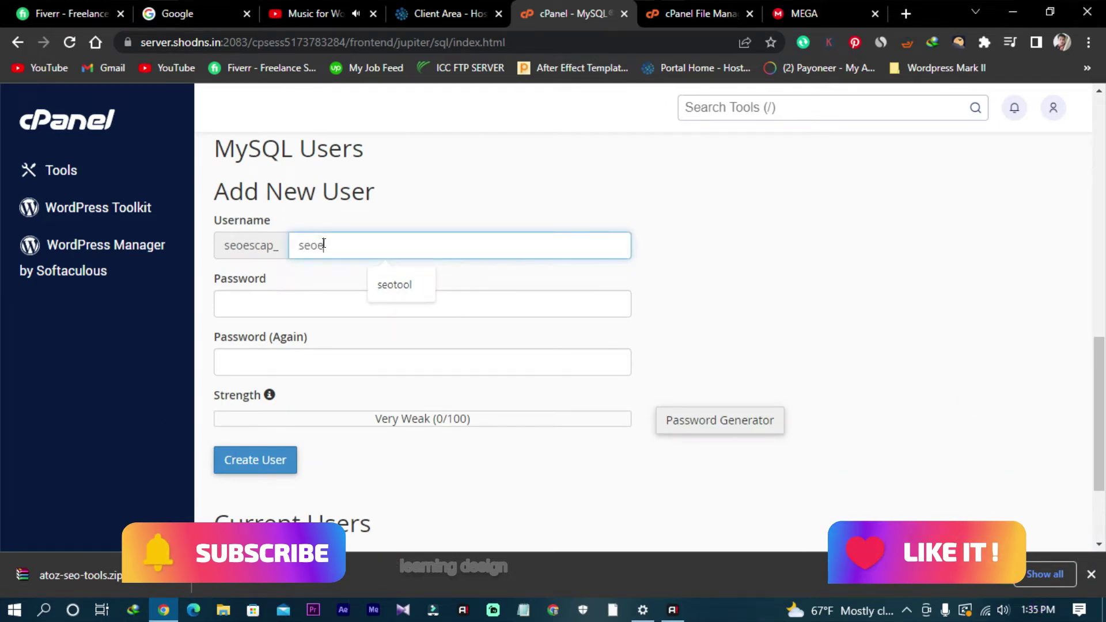
type("scape")
key("ctrl+a")
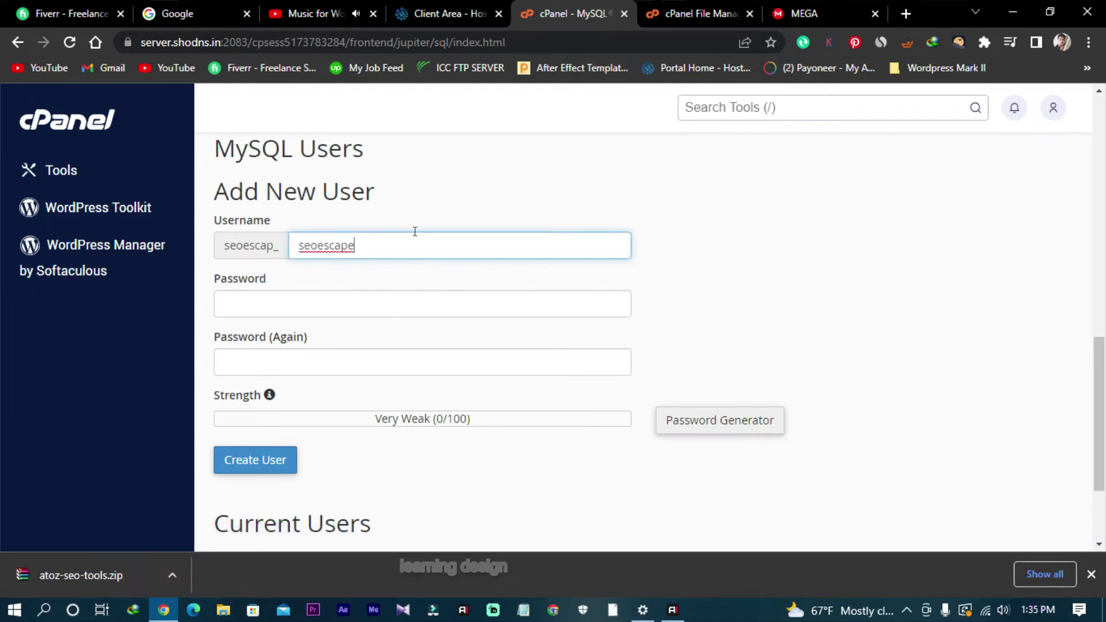
left_click(292, 299)
type("s")
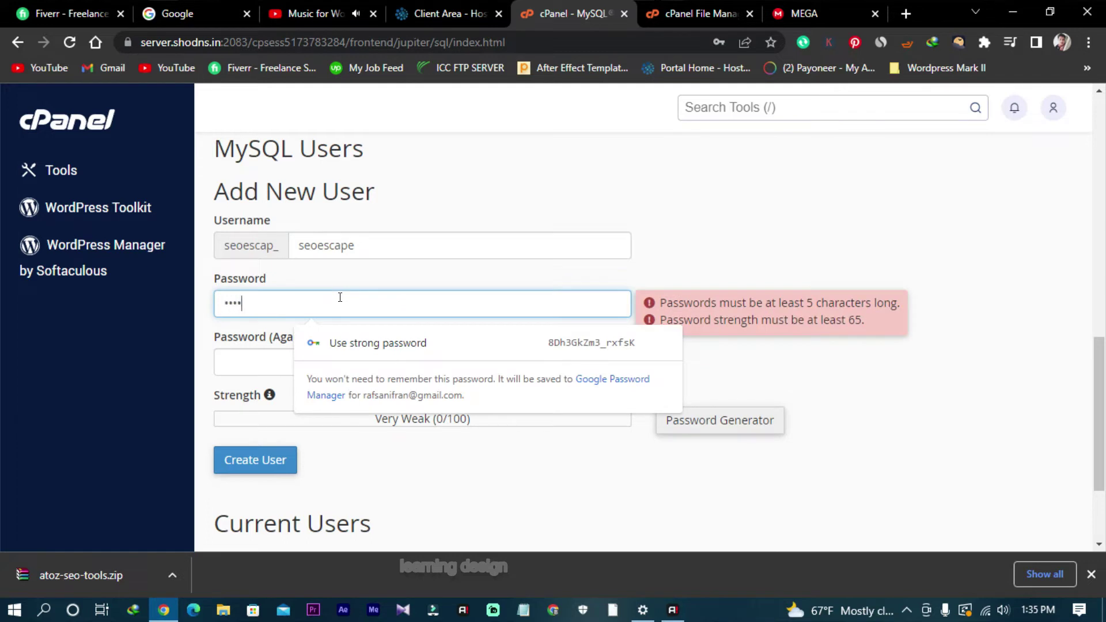
type("abc")
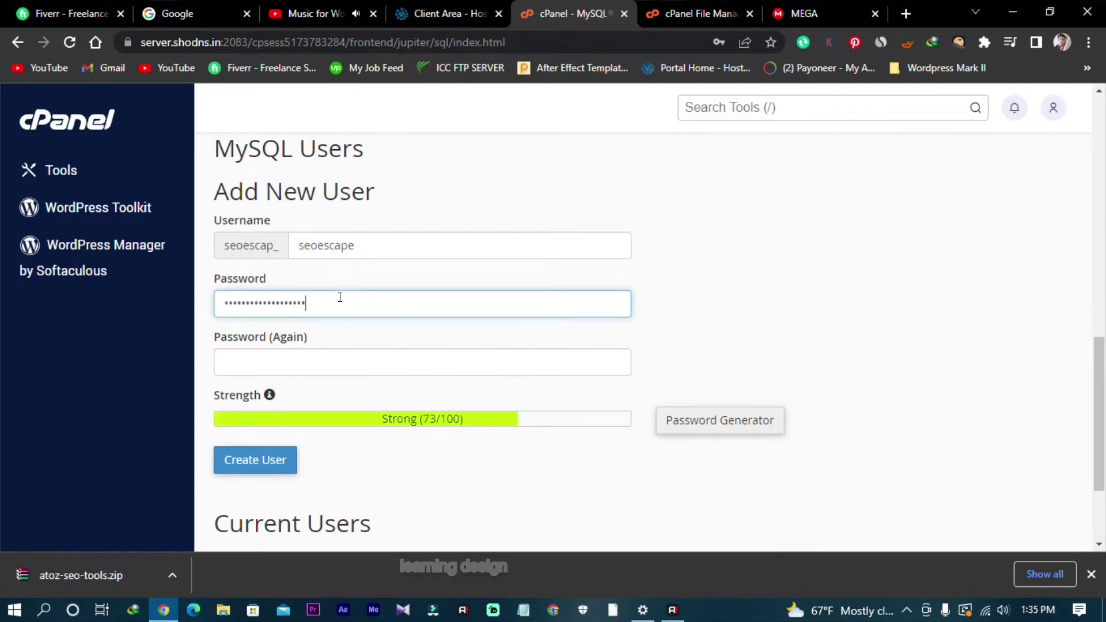
left_click(378, 359)
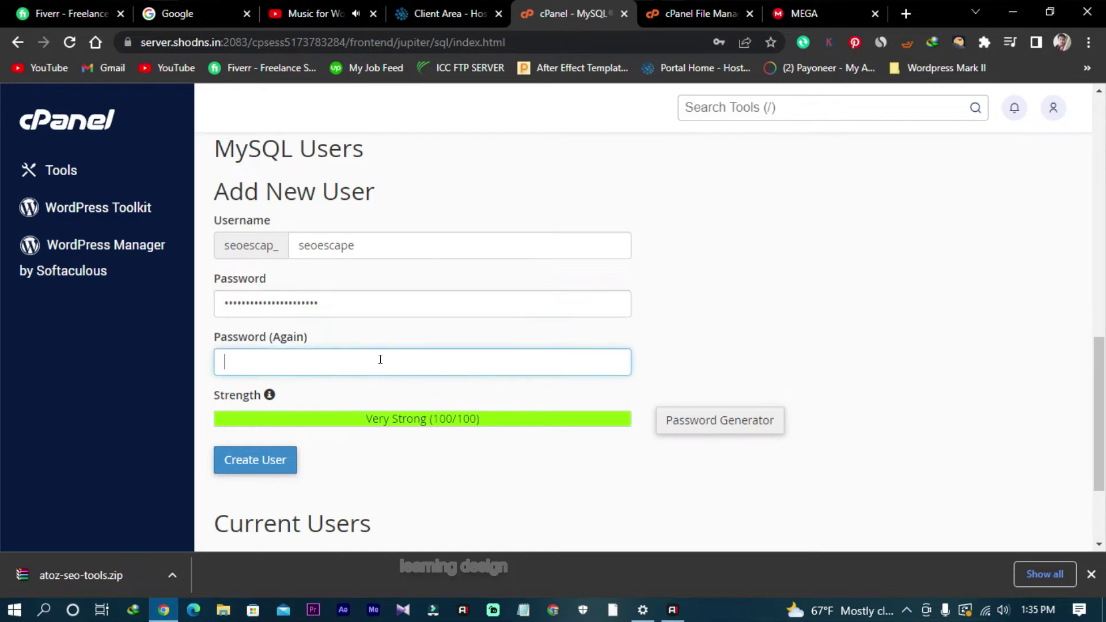
type("s")
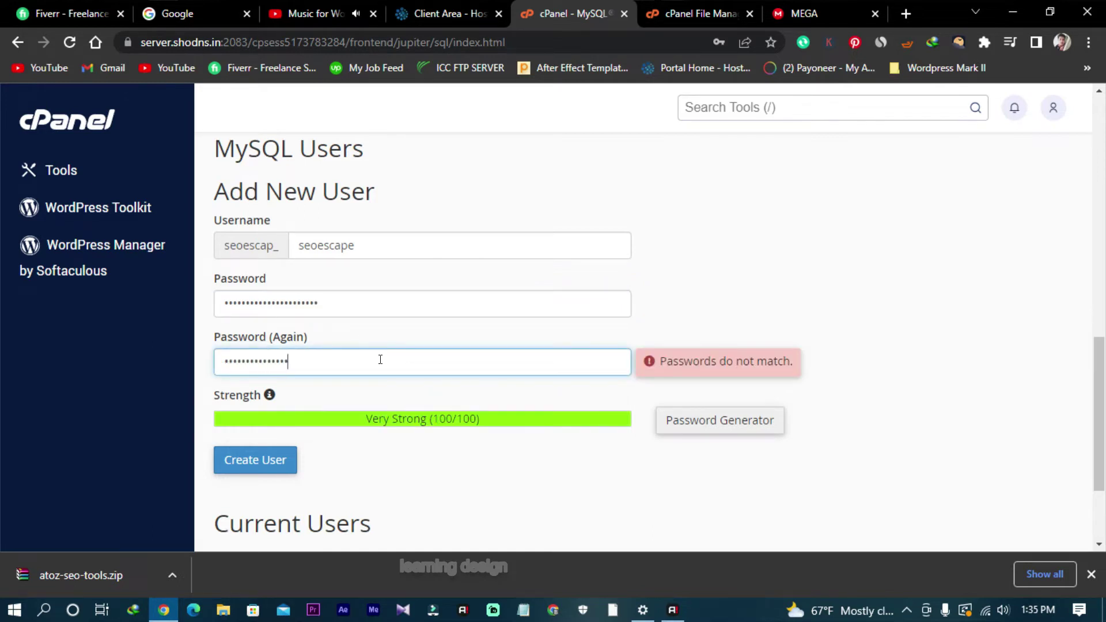
type("s")
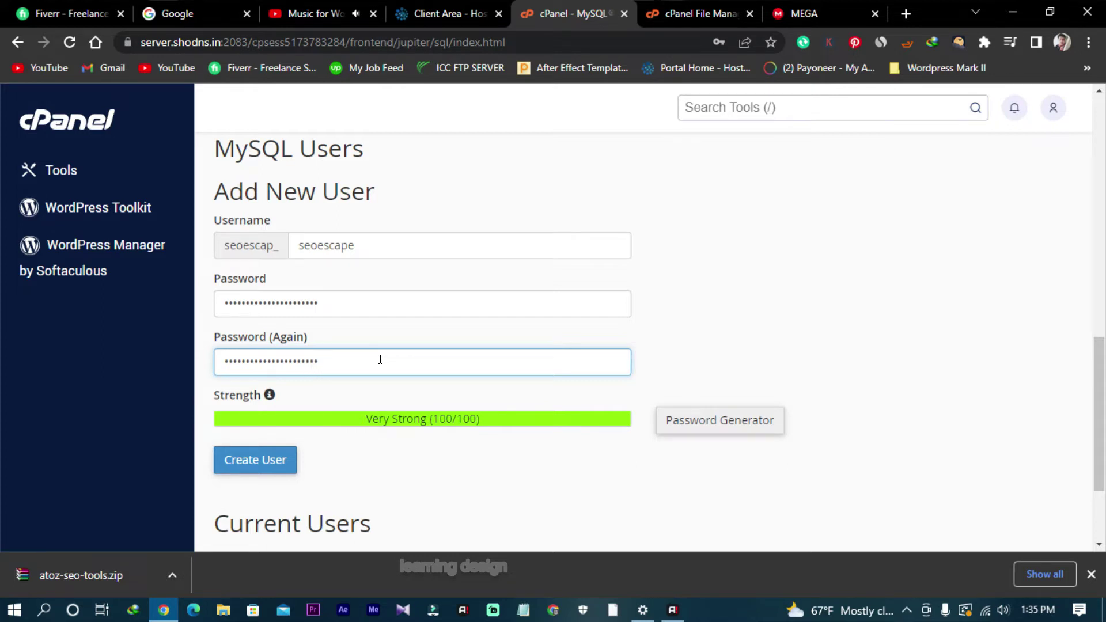
left_click(278, 461)
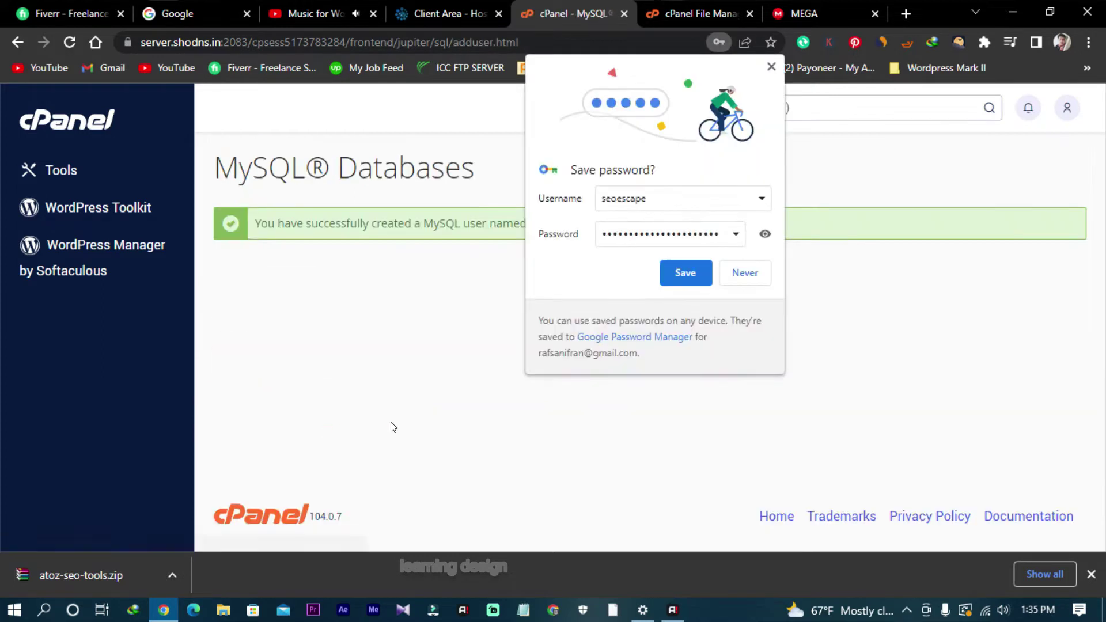
left_click(694, 277)
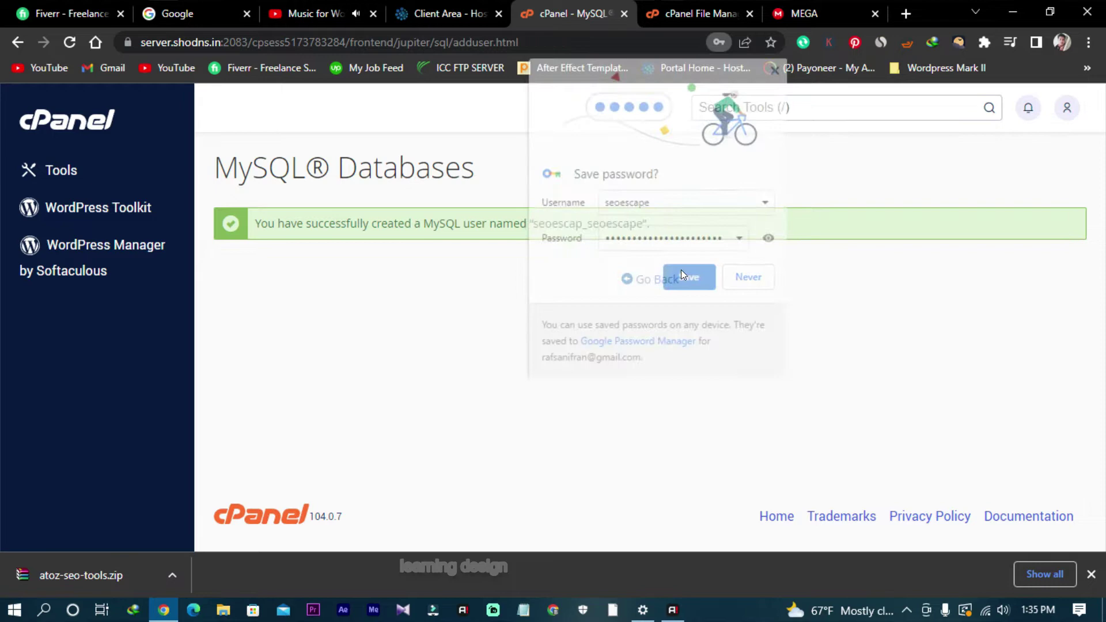
Step: Add user seoescap_seoescape to the seoescap_seosescape database
left_click(648, 279)
scroll(326, 363, "down", 7)
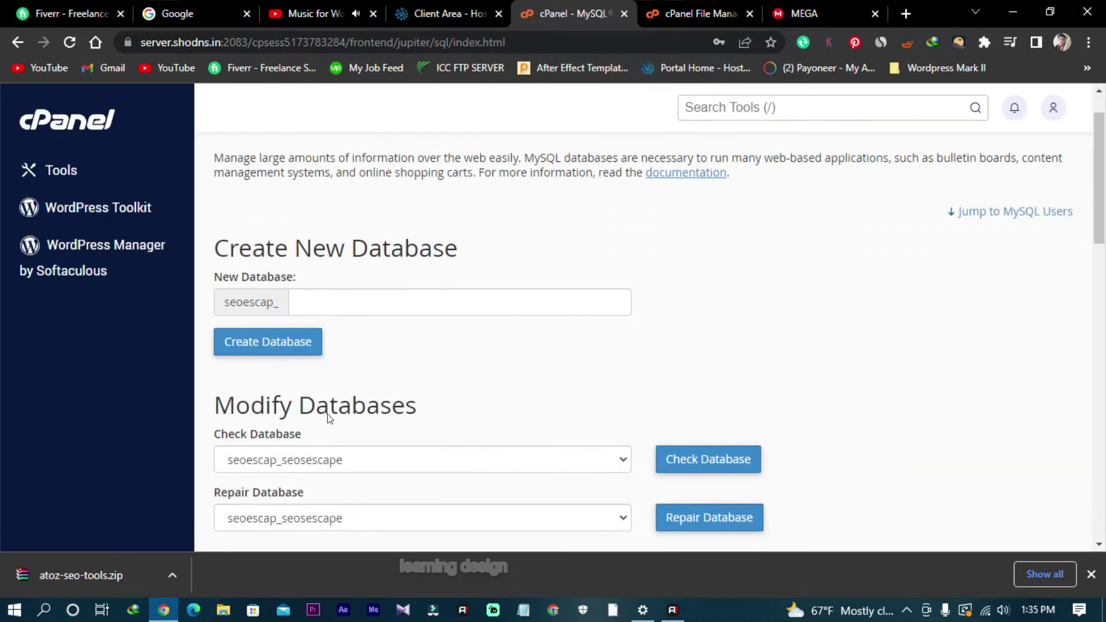
scroll(426, 363, "up", 7)
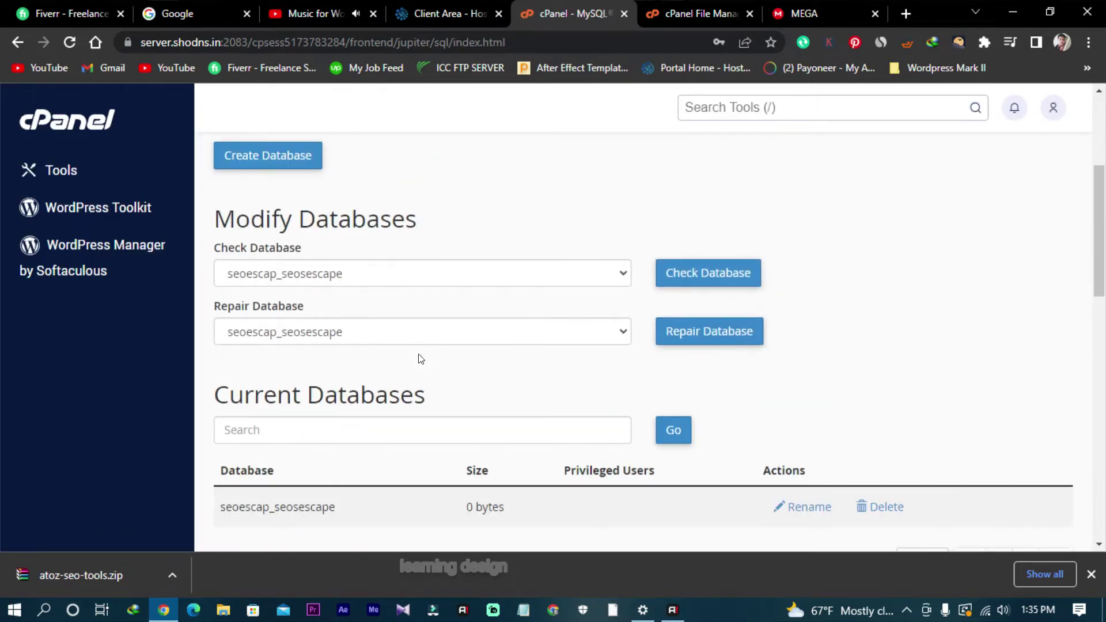
scroll(417, 353, "down", 3)
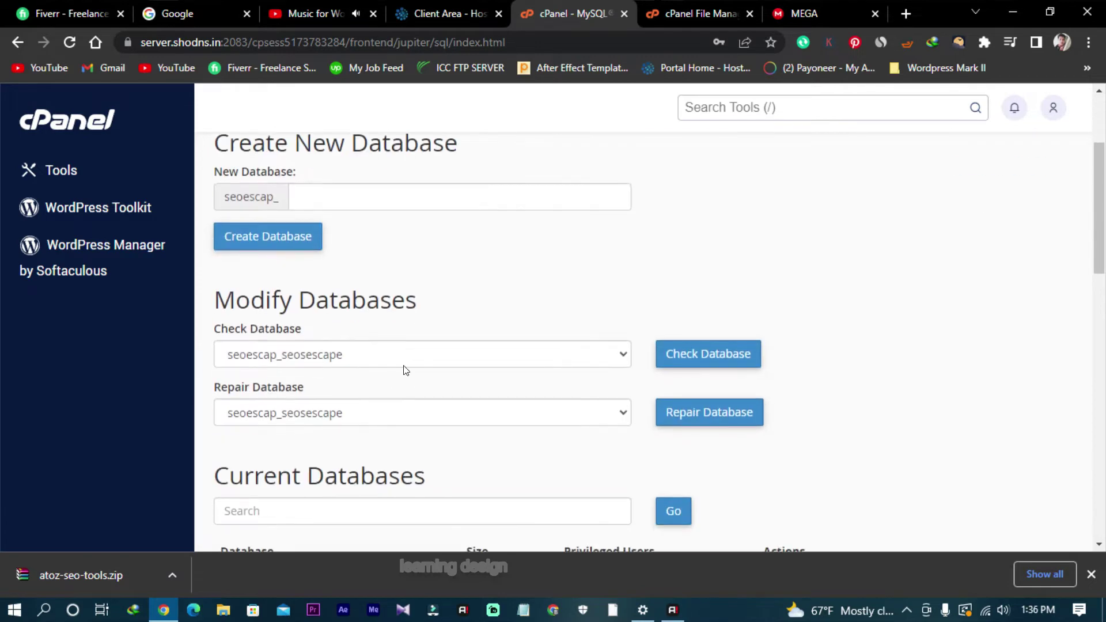
scroll(405, 370, "down", 17)
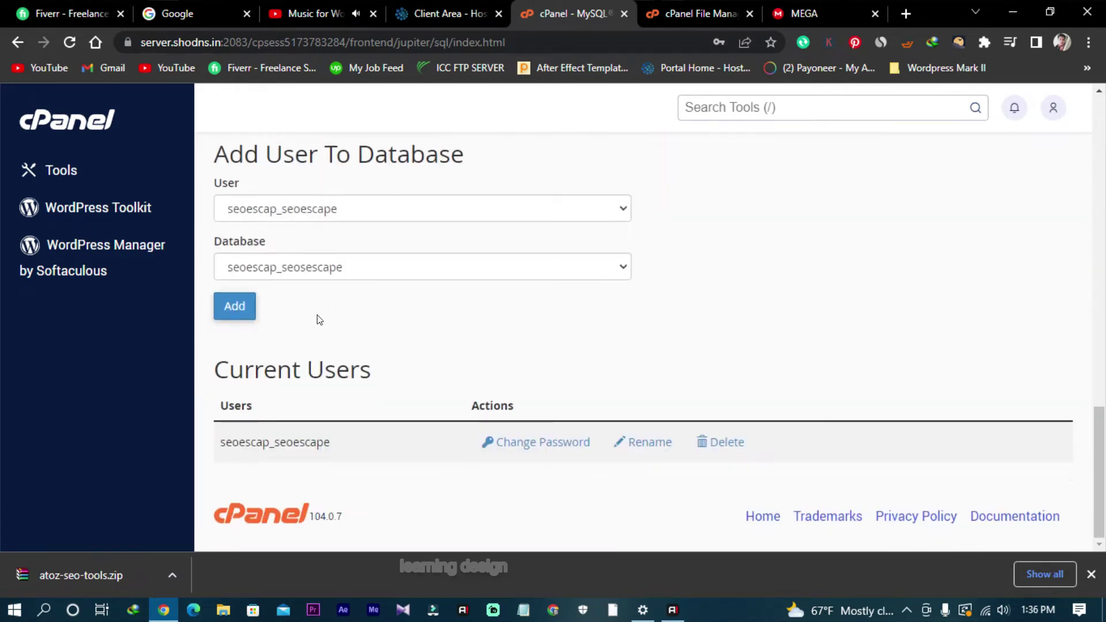
left_click(331, 212)
left_click(328, 231)
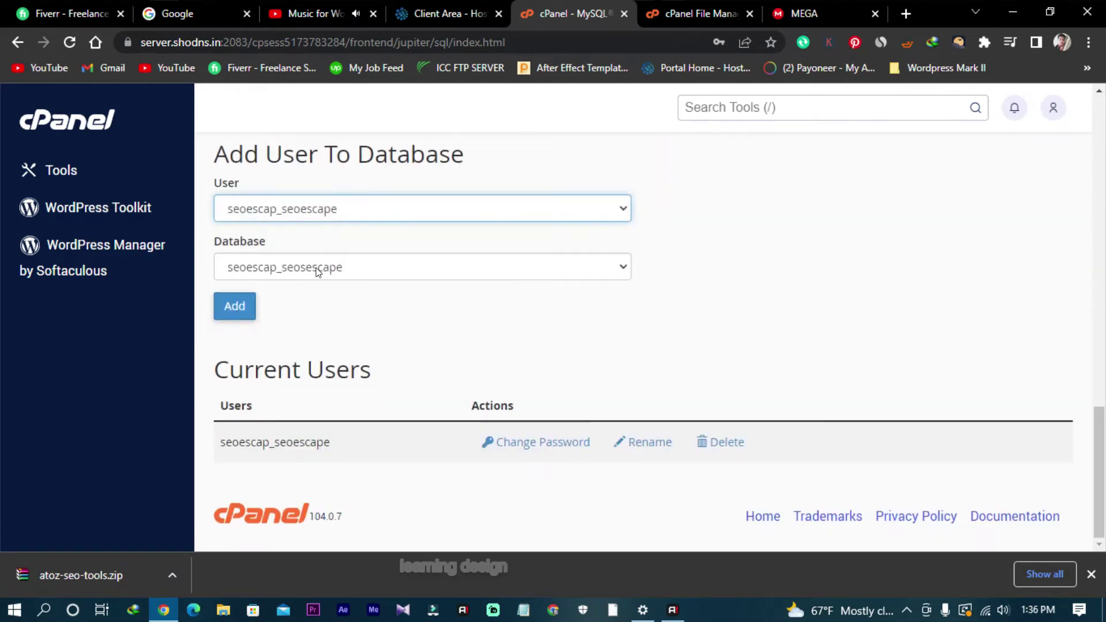
left_click(235, 310)
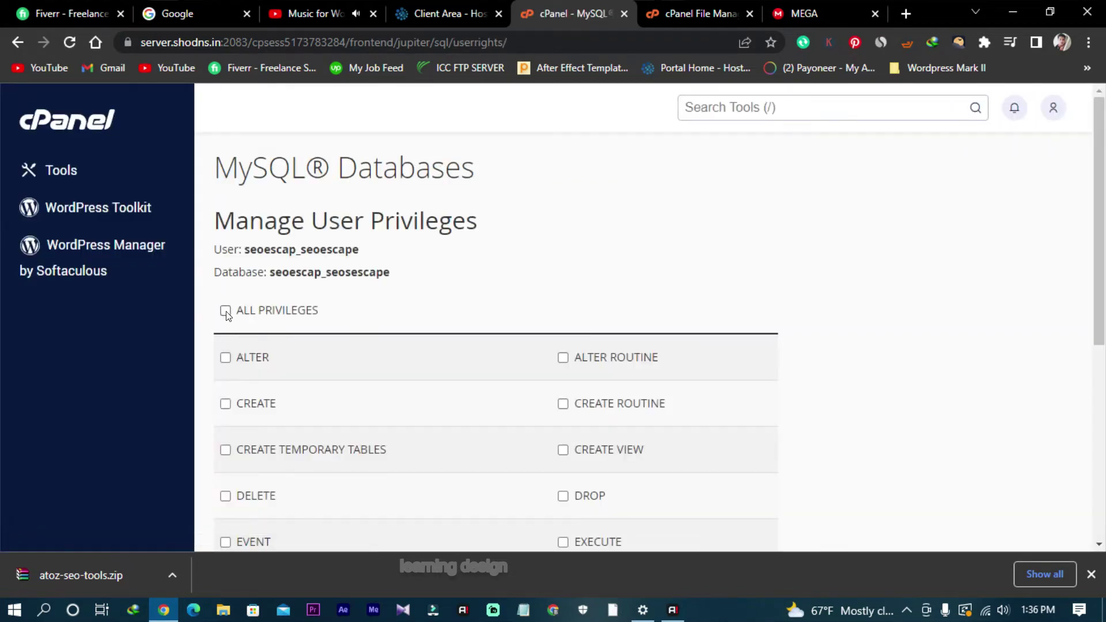
Step: Grant ALL PRIVILEGES, save the changes, and copy the database username
left_click(225, 312)
scroll(317, 297, "down", 5)
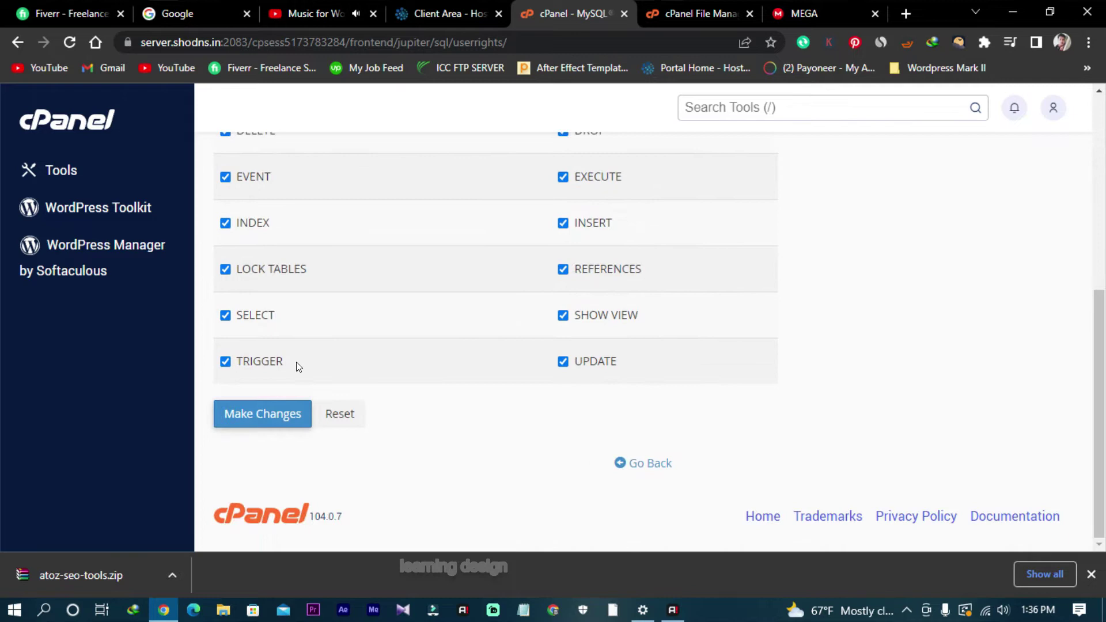
left_click(278, 416)
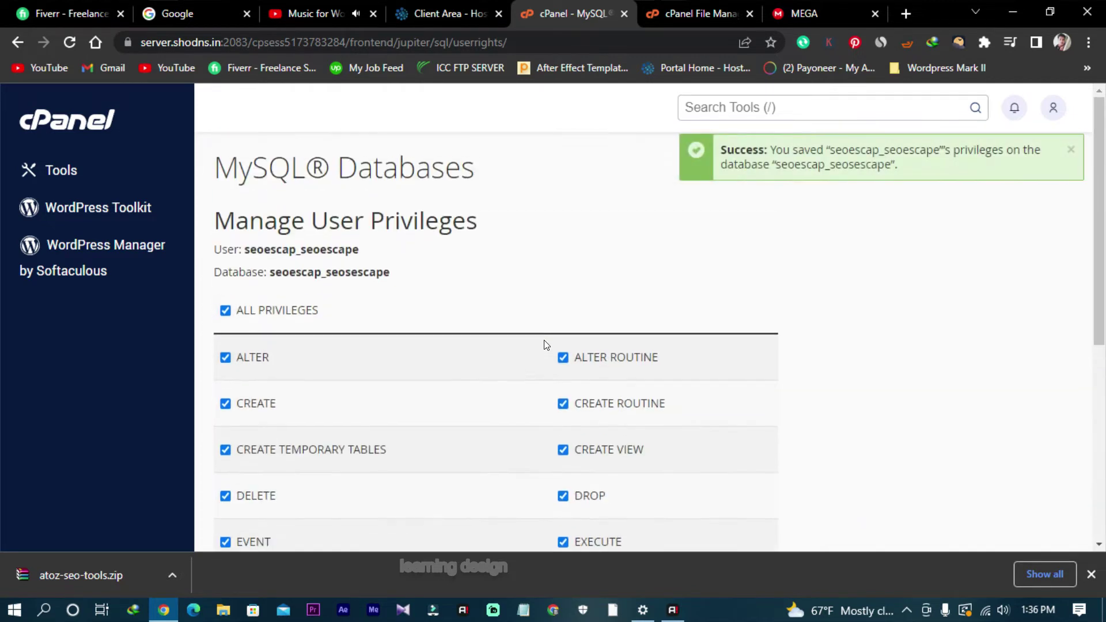
left_click_drag(246, 249, 361, 252)
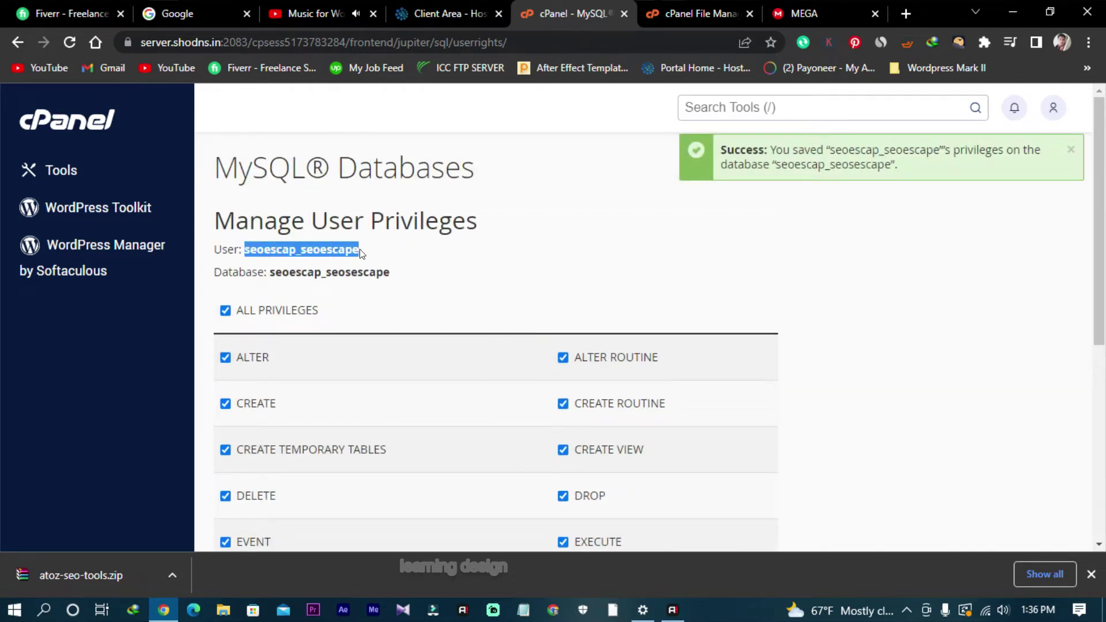
right_click(363, 249)
left_click(400, 269)
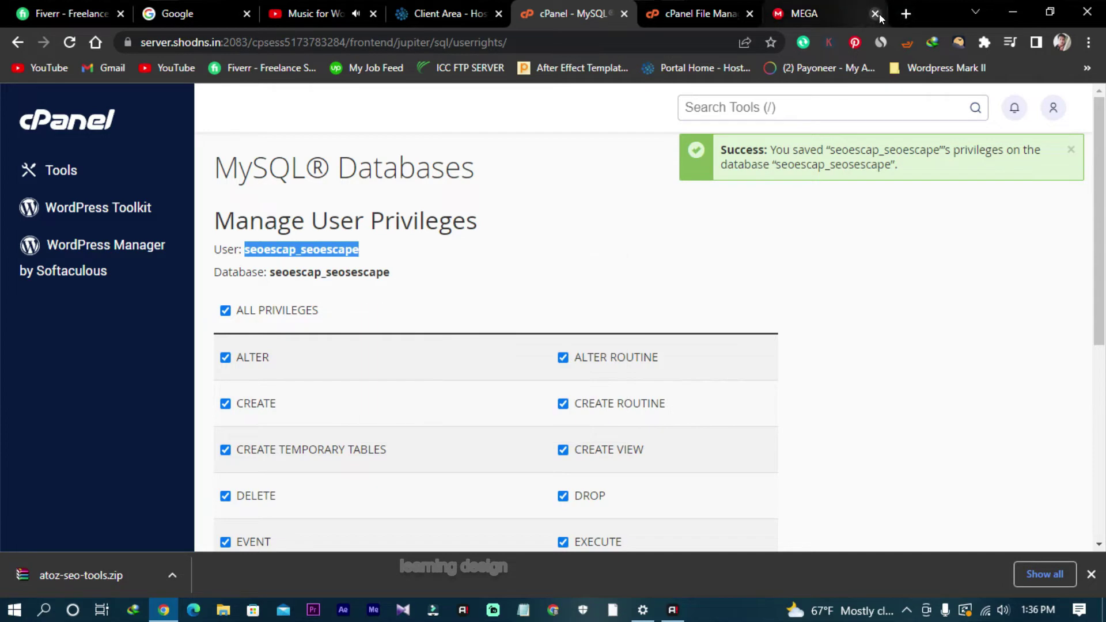
Step: Open a new tab, search for seoescape, then close that search tab
left_click(902, 14)
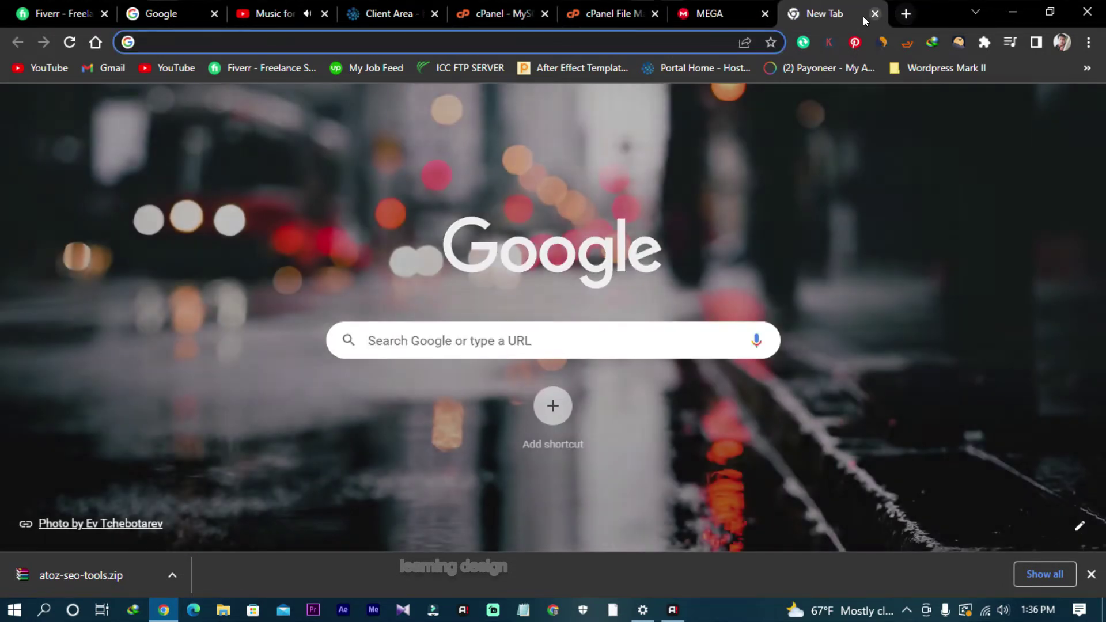
left_click_drag(863, 16, 733, 18)
left_click(677, 36)
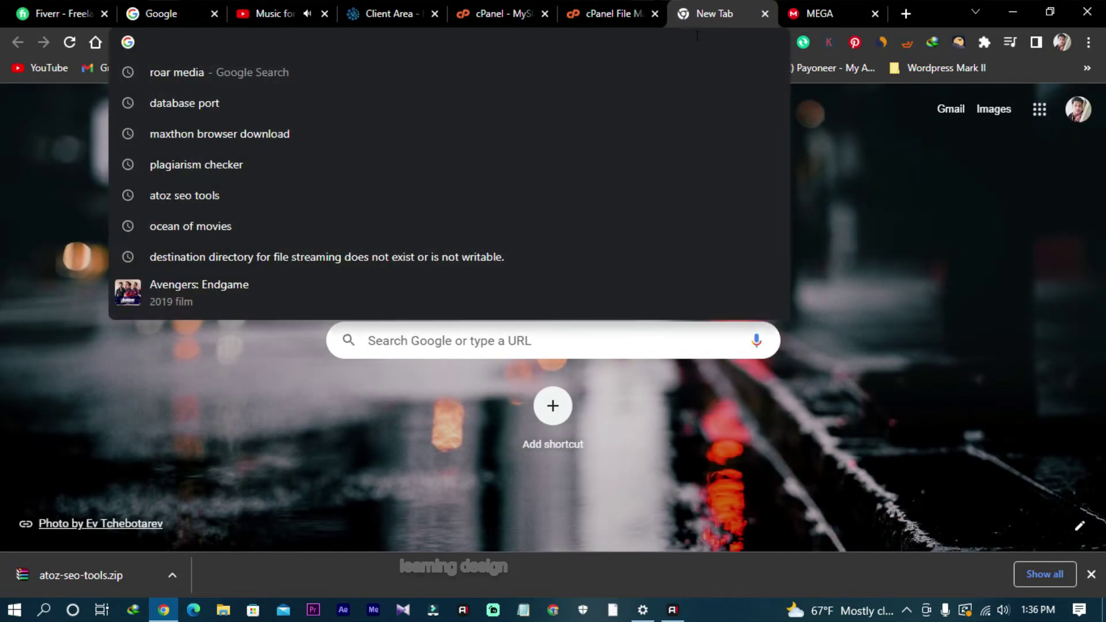
type("seoesc")
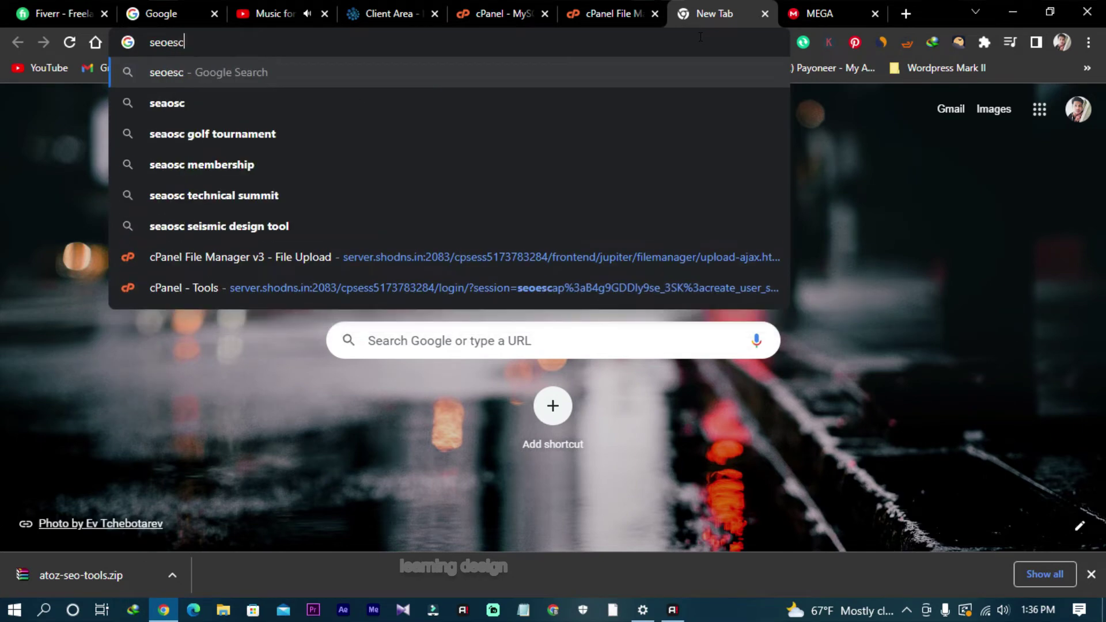
type("ape")
key("Return")
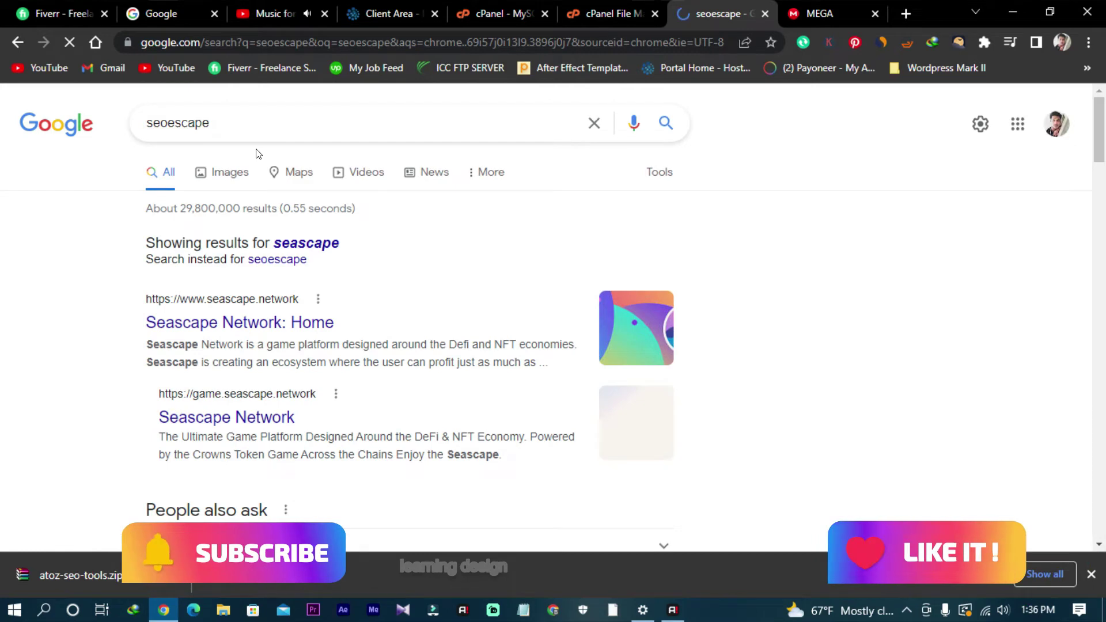
double_click(222, 124)
key("BackSpace")
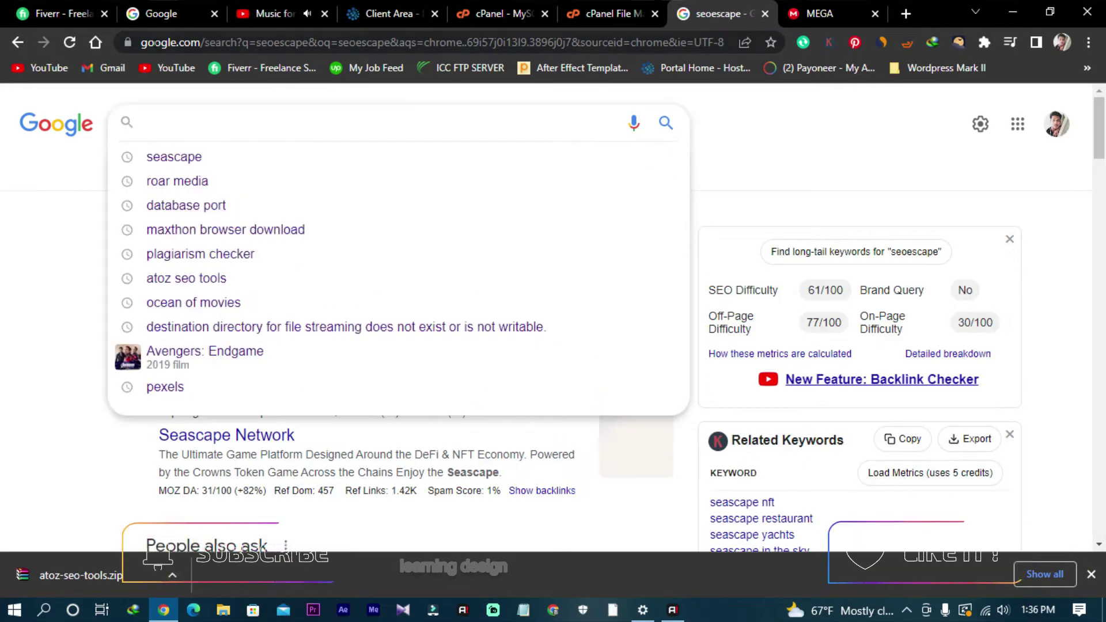
left_click(623, 42)
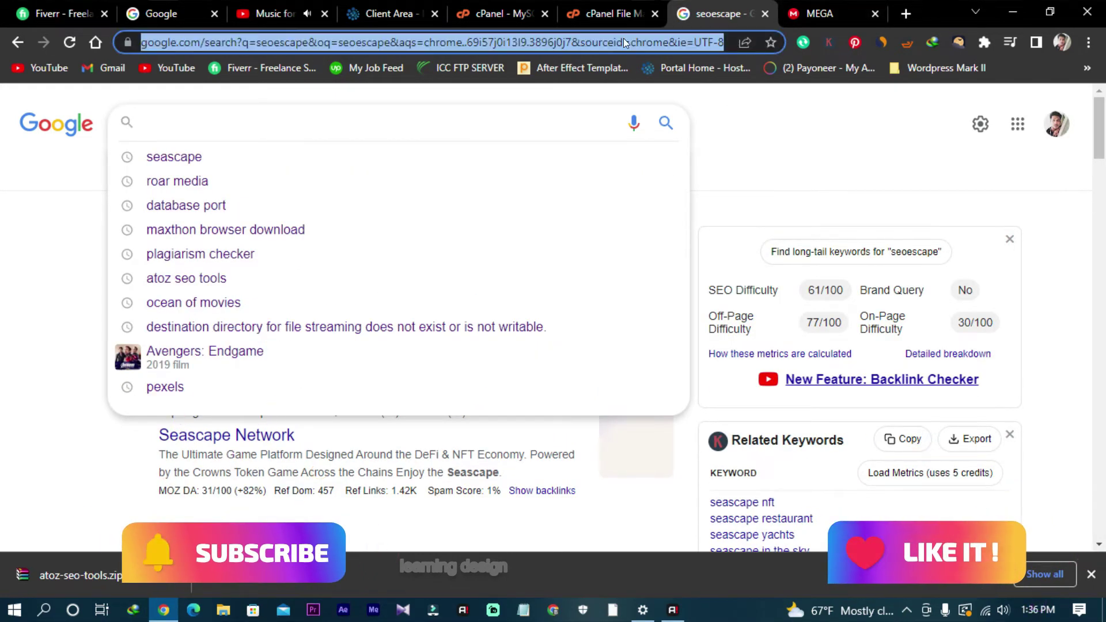
key("BackSpace")
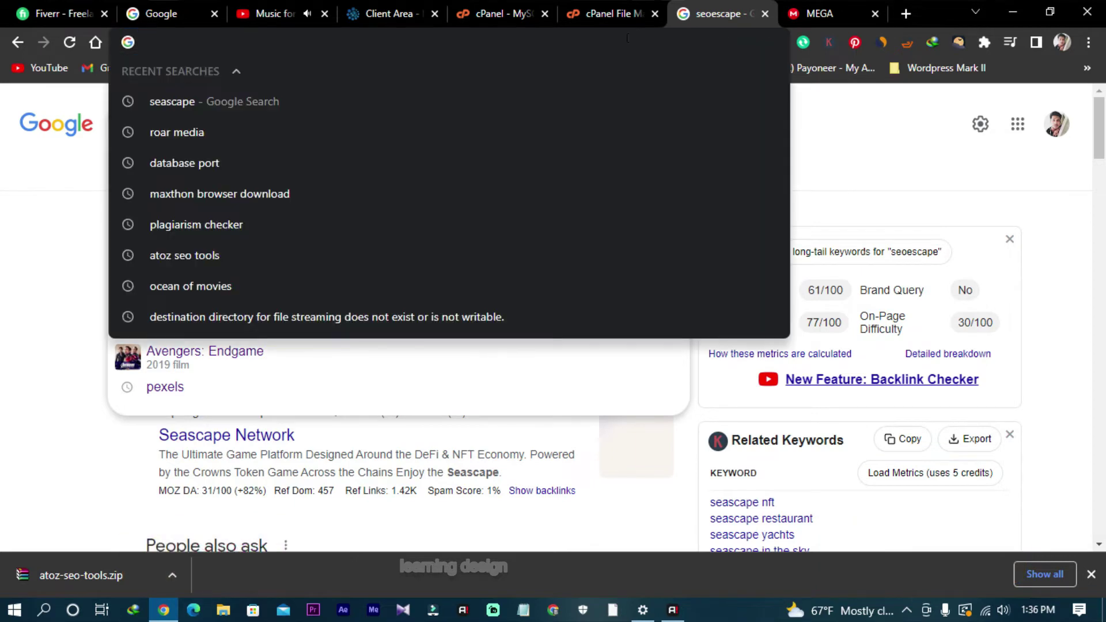
left_click(96, 42)
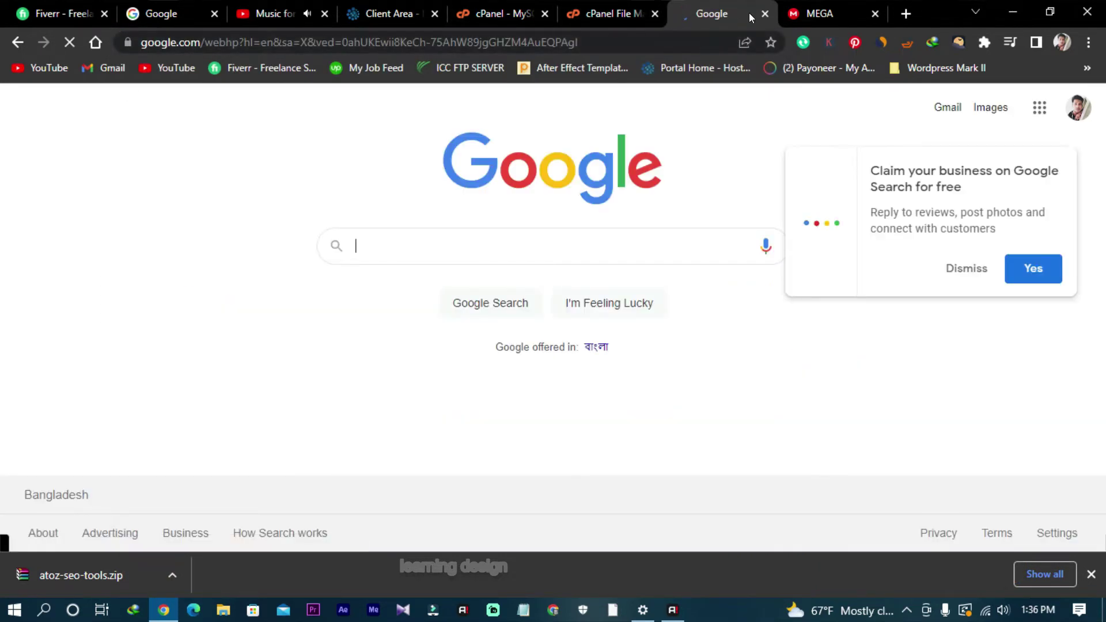
left_click(764, 13)
Step: Load seoescape.com in a fresh browser tab
left_click(795, 13)
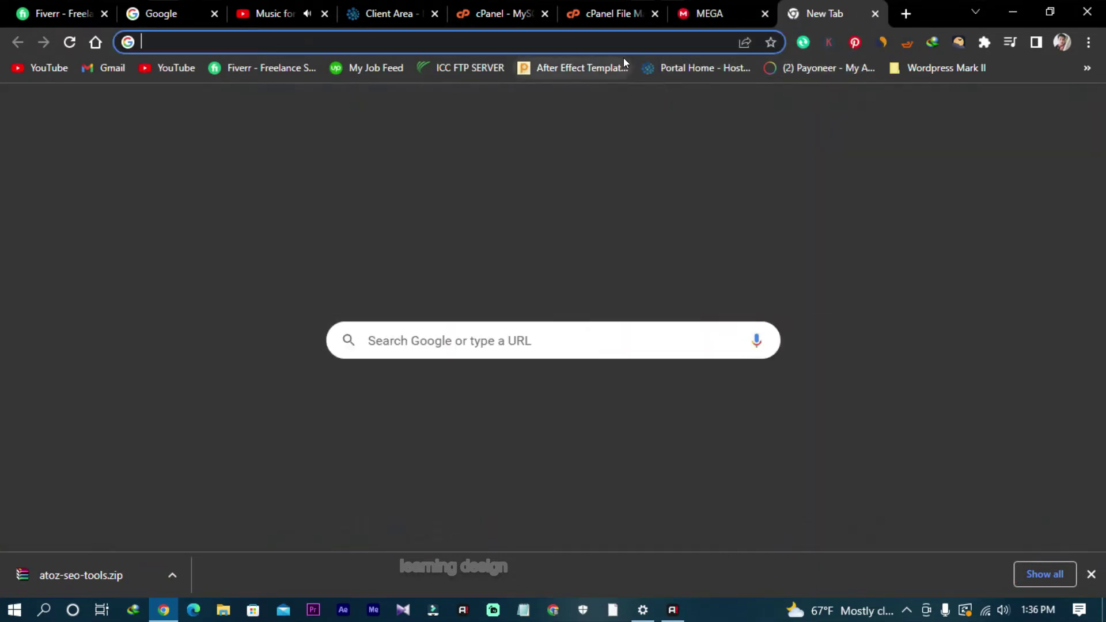
type("seo")
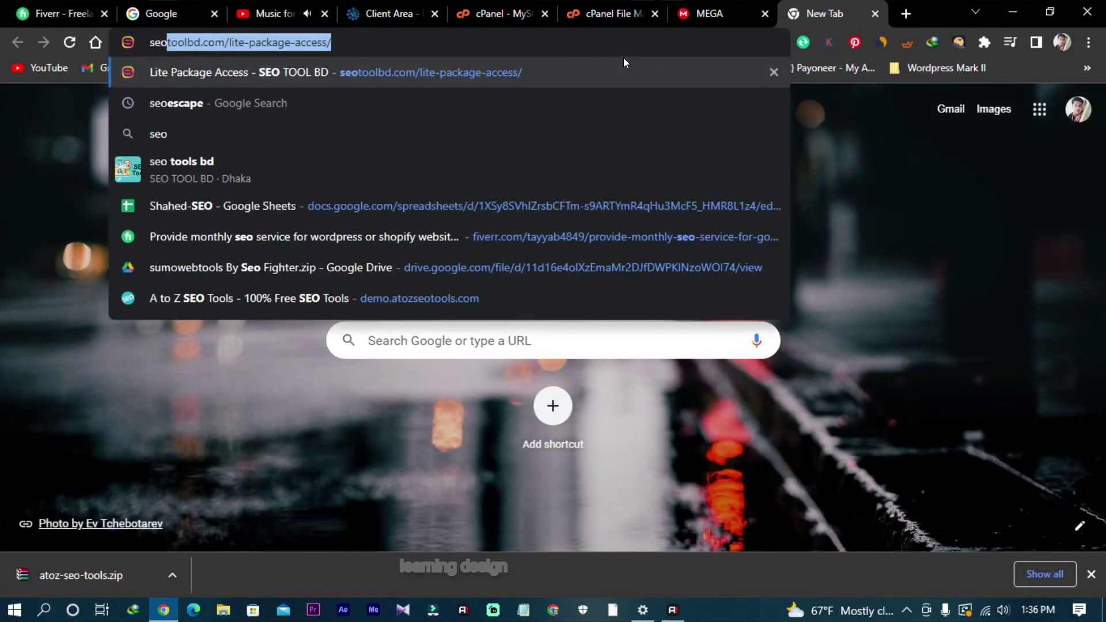
type("escape")
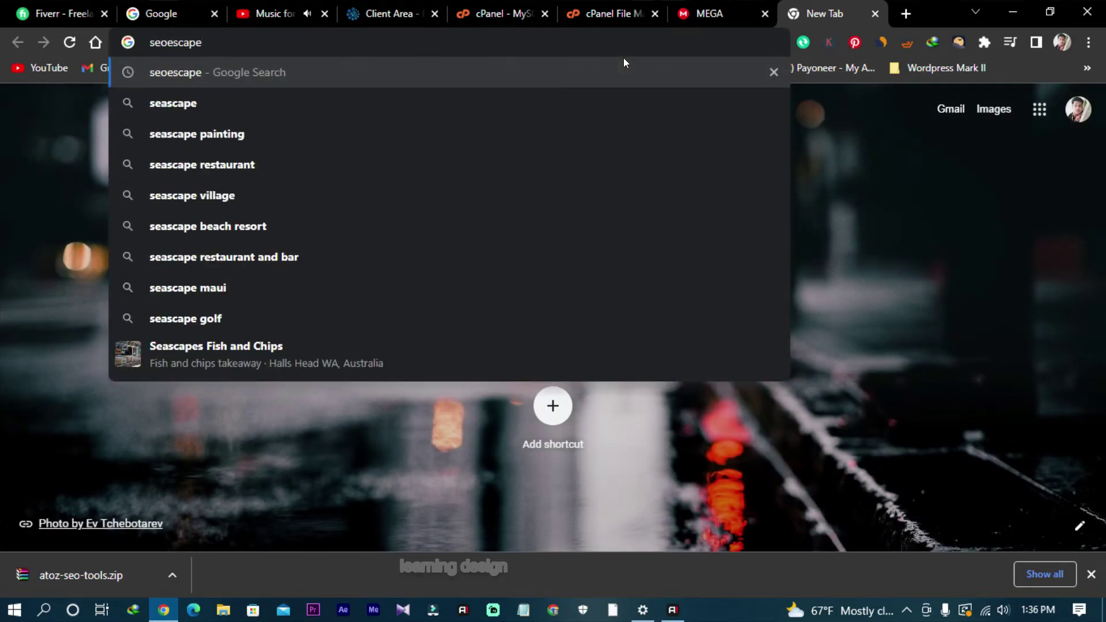
type(".com")
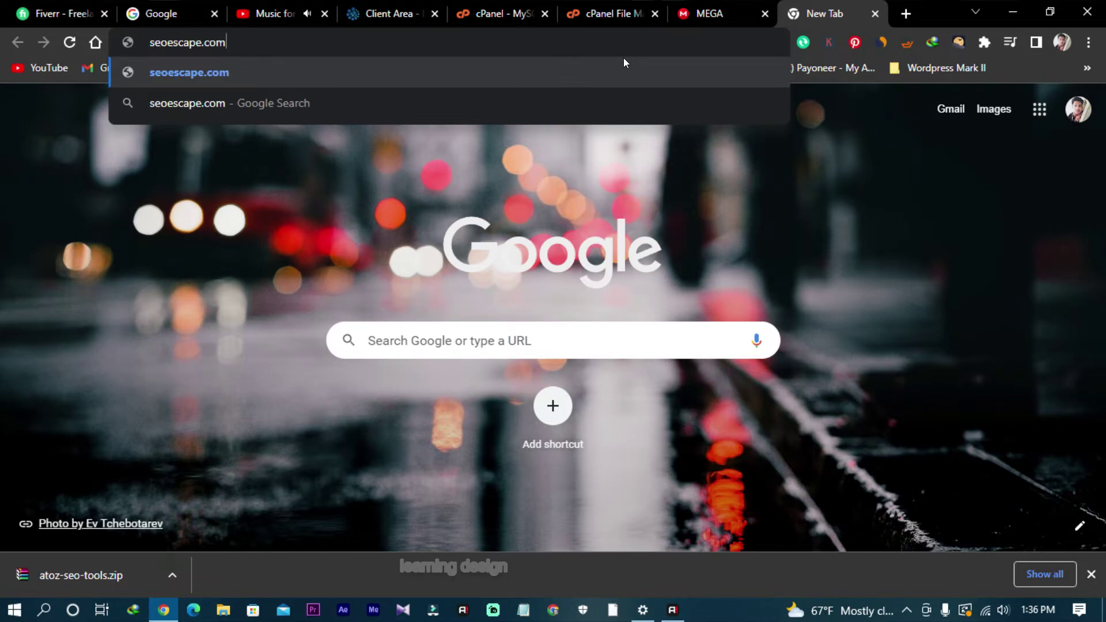
key("Return")
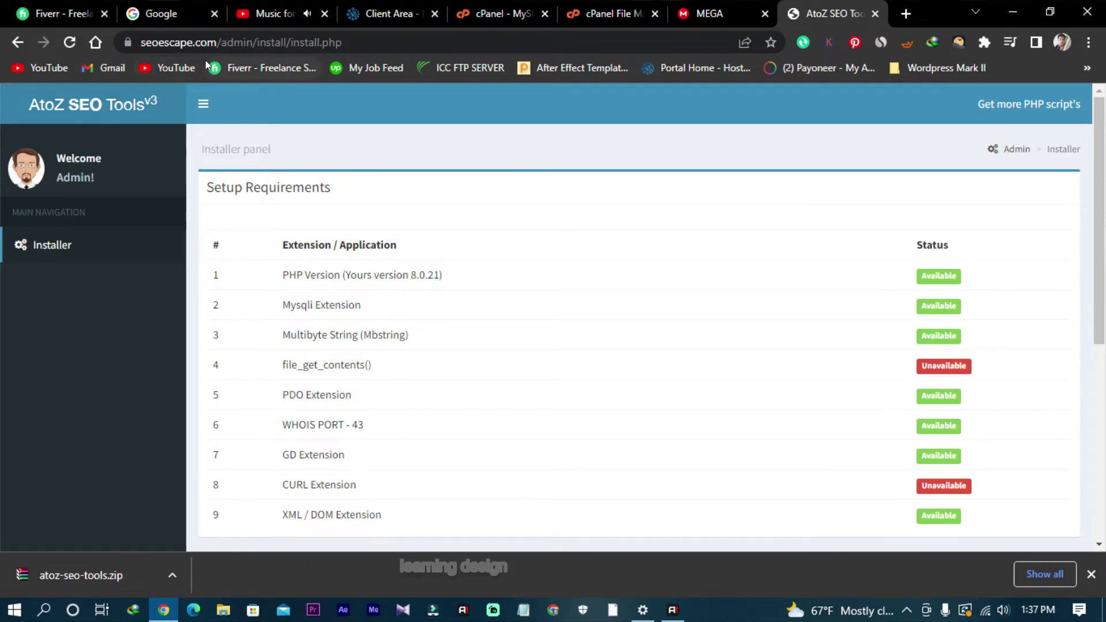
Step: Scroll the installer's requirements and directory permissions, confirming all Available and Writable
scroll(393, 315, "down", 3)
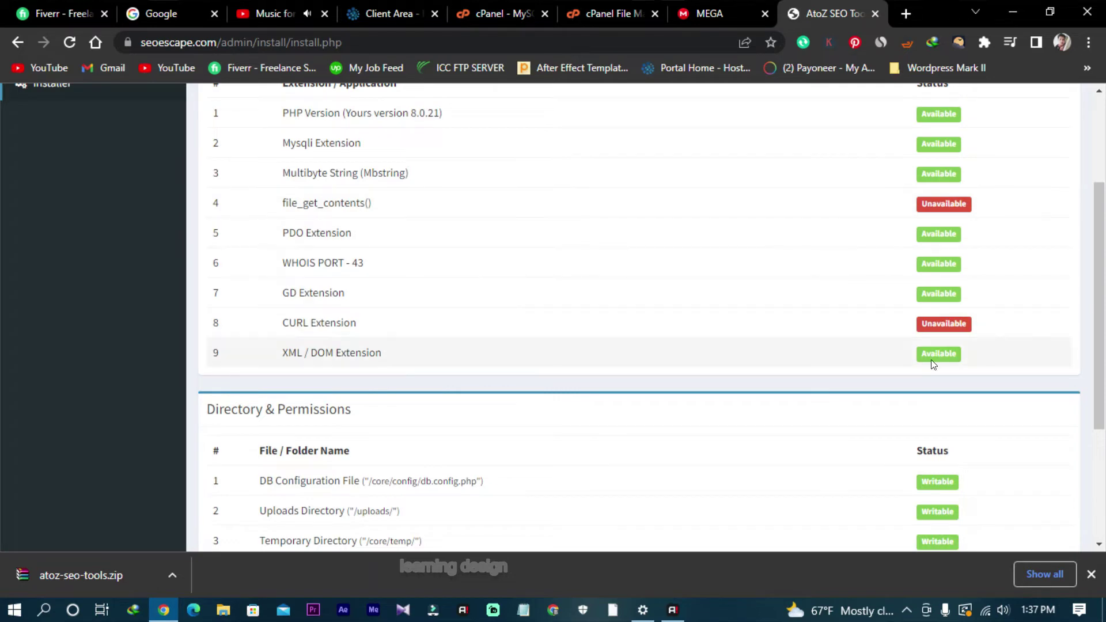
scroll(928, 346, "up", 3)
scroll(926, 325, "down", 3)
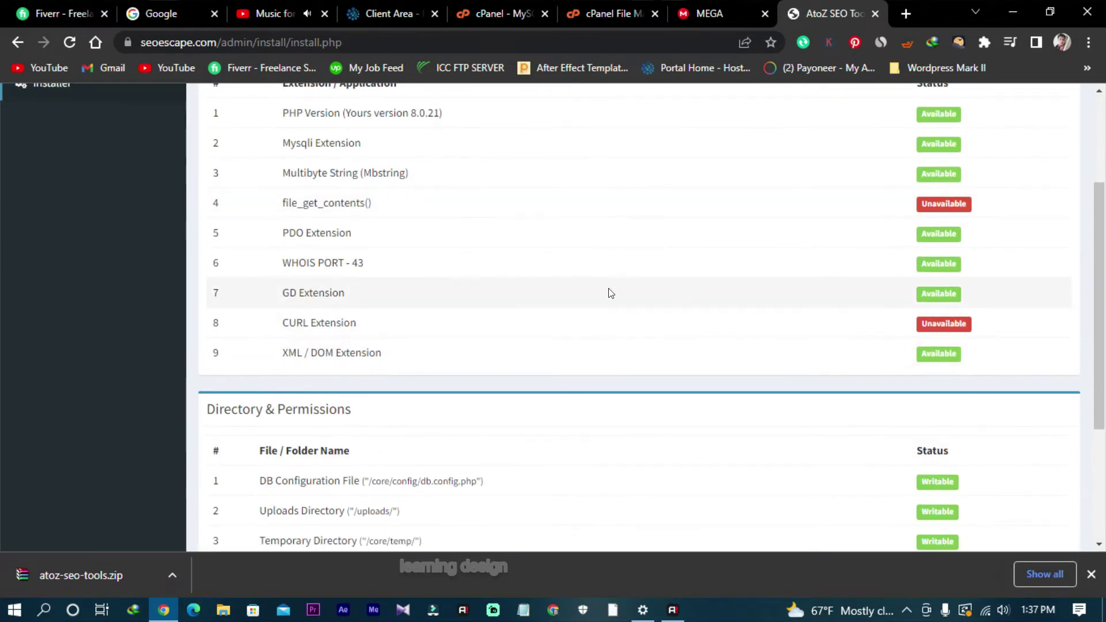
scroll(547, 322, "down", 4)
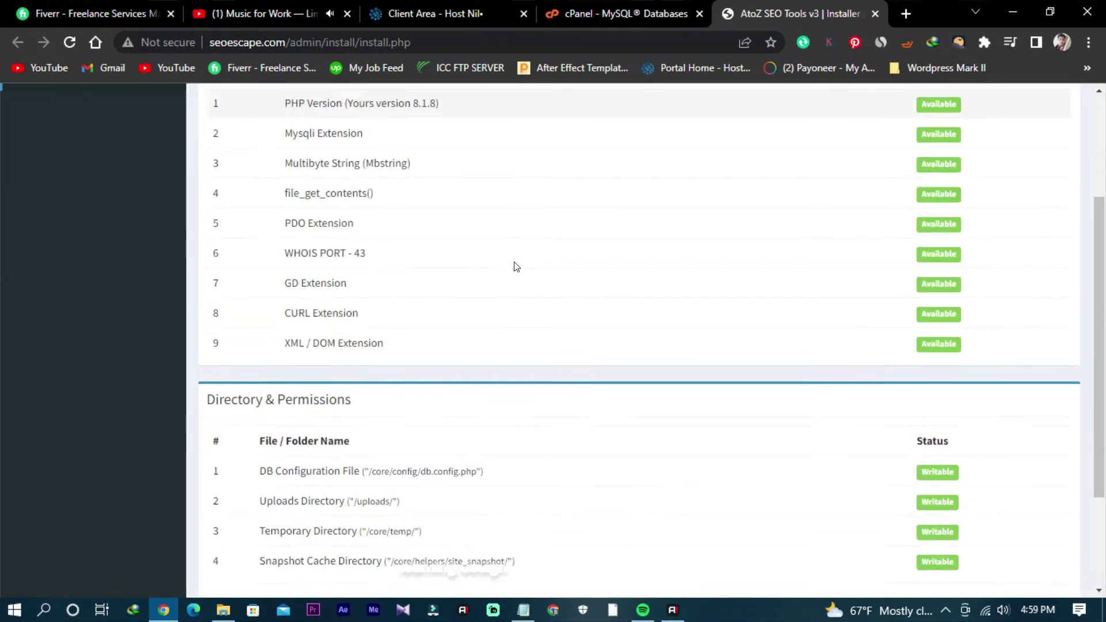
scroll(514, 267, "down", 2)
scroll(515, 267, "up", 3)
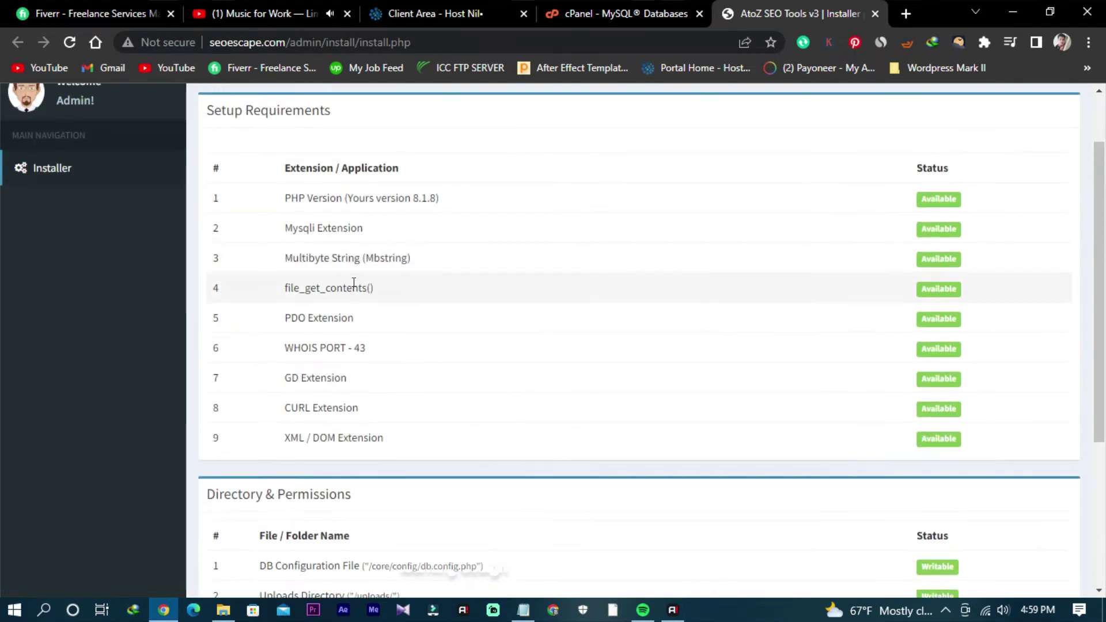
scroll(353, 284, "down", 4)
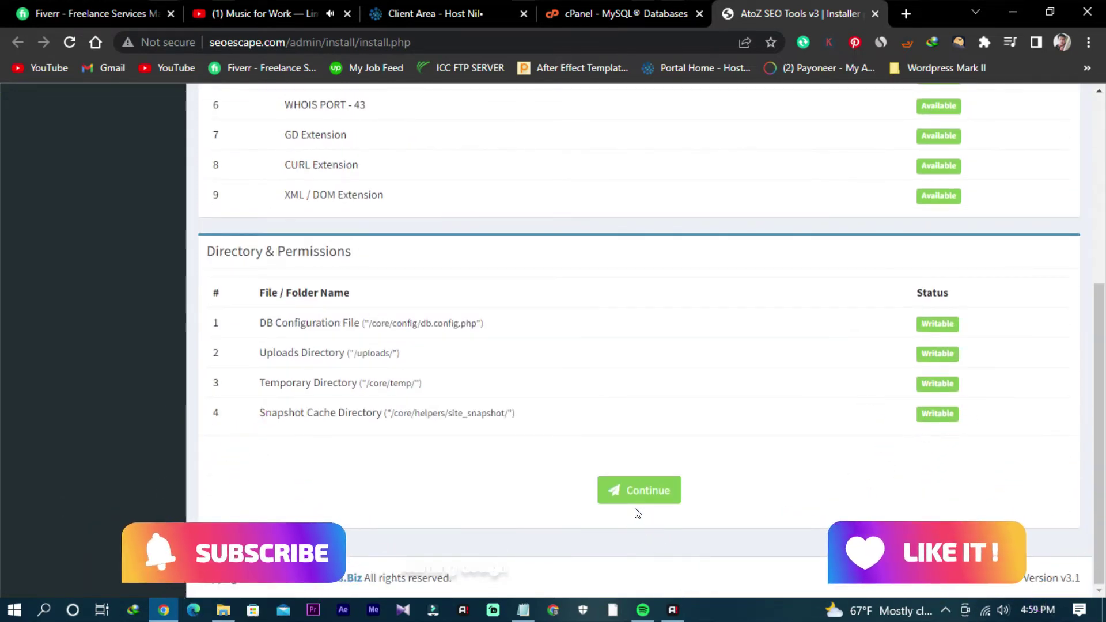
Step: Clear Chrome's browsing data for All time, then close the Settings and History tabs
left_click(1087, 42)
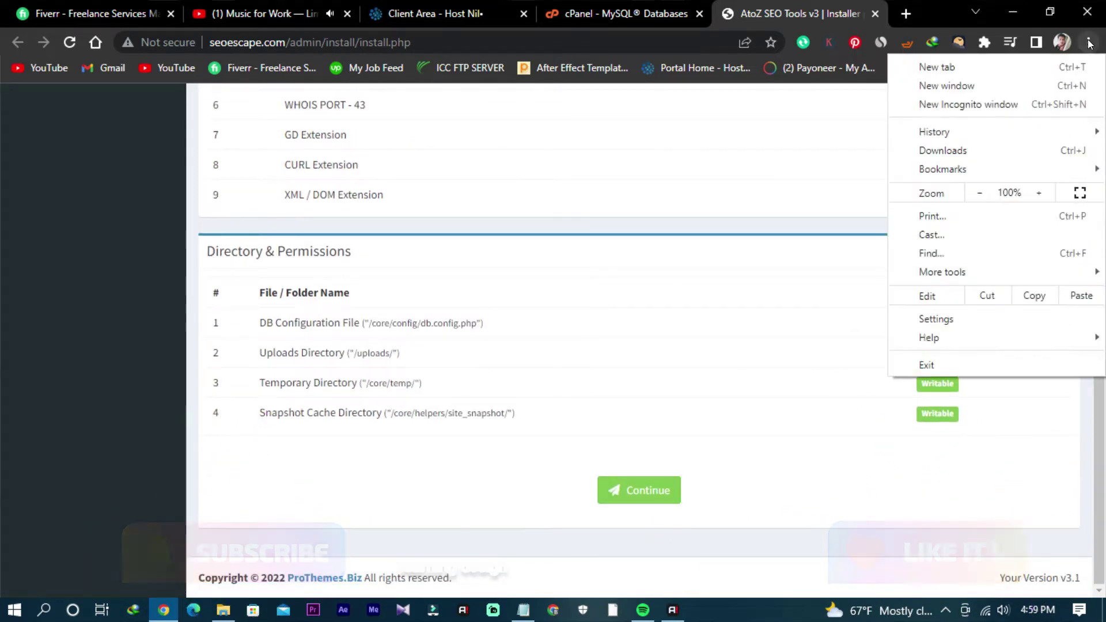
mouse_move(987, 125)
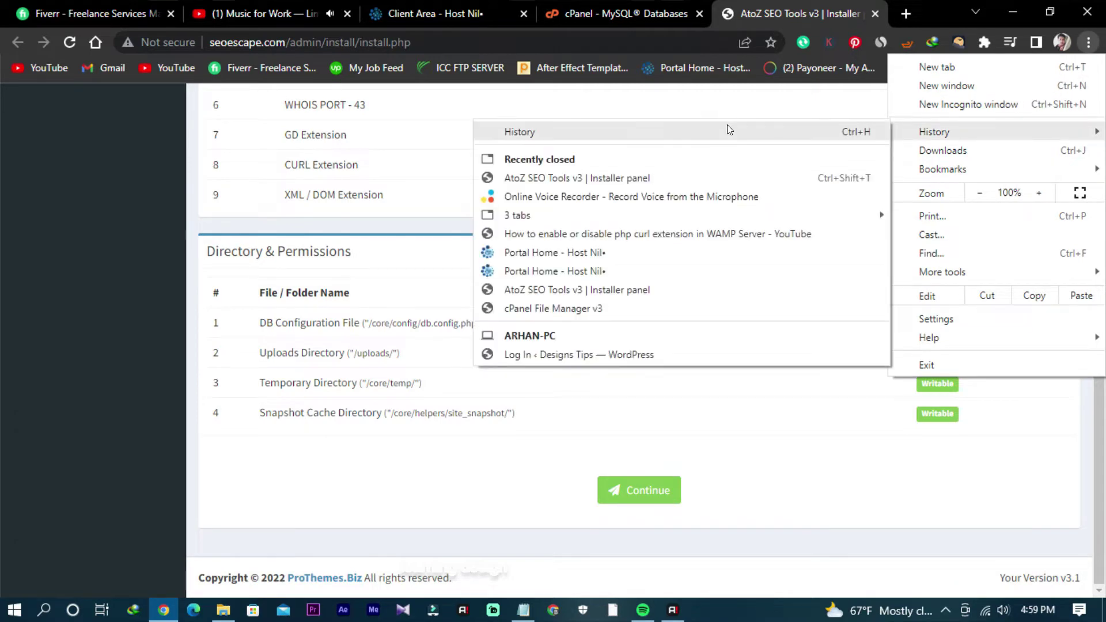
left_click(726, 128)
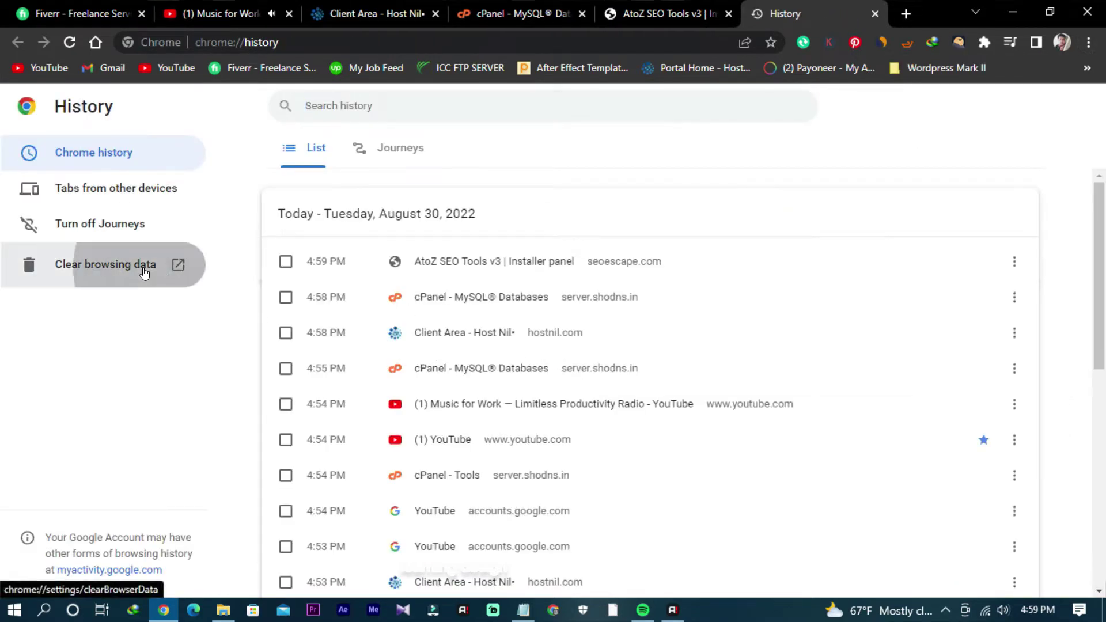
left_click(144, 265)
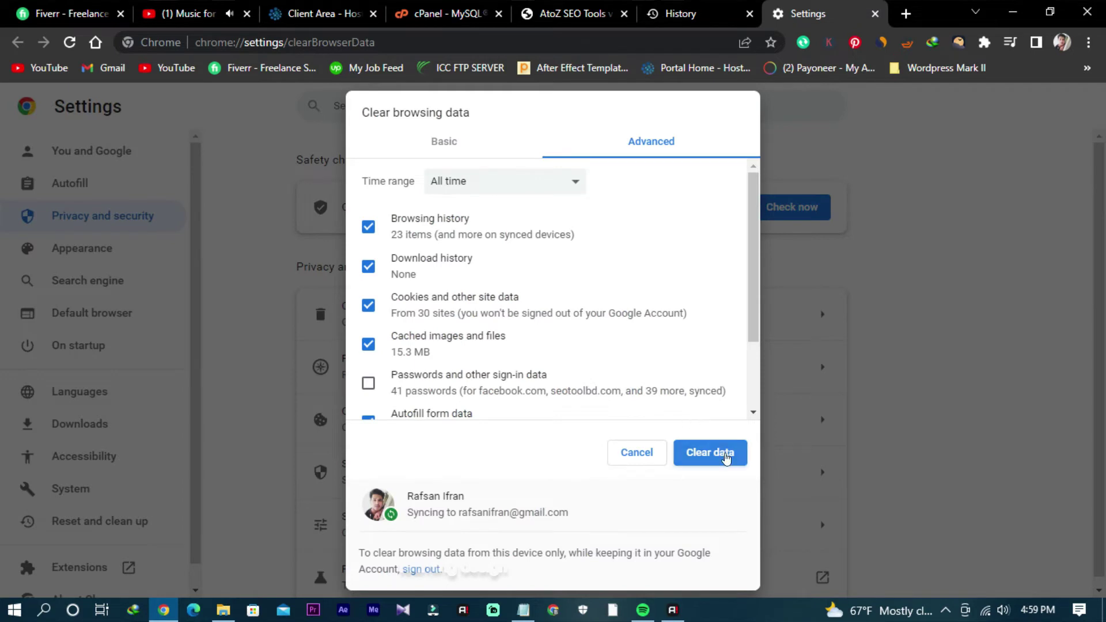
left_click(711, 452)
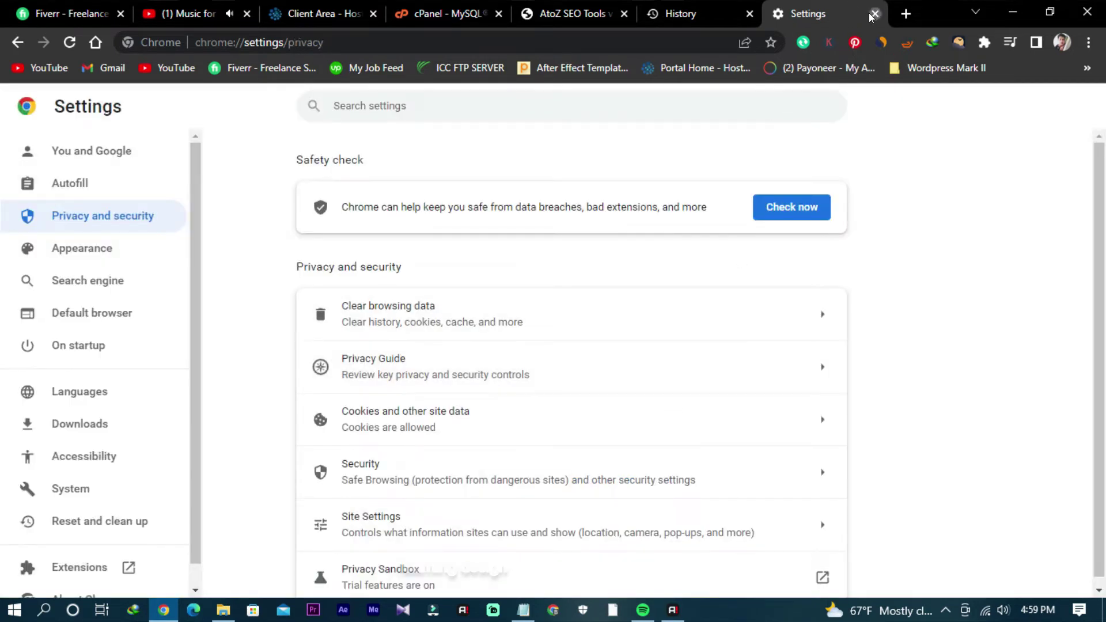
left_click(874, 14)
left_click(875, 14)
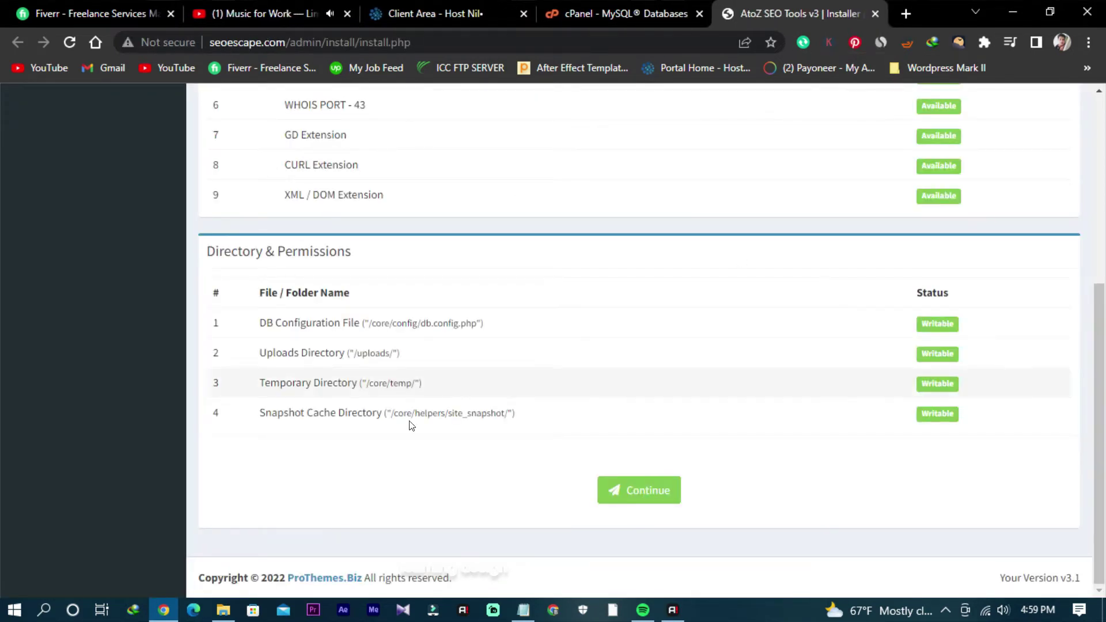
Step: Continue to the Database Connection form and enter localhost as the database host
left_click(637, 498)
scroll(638, 500, "up", 2)
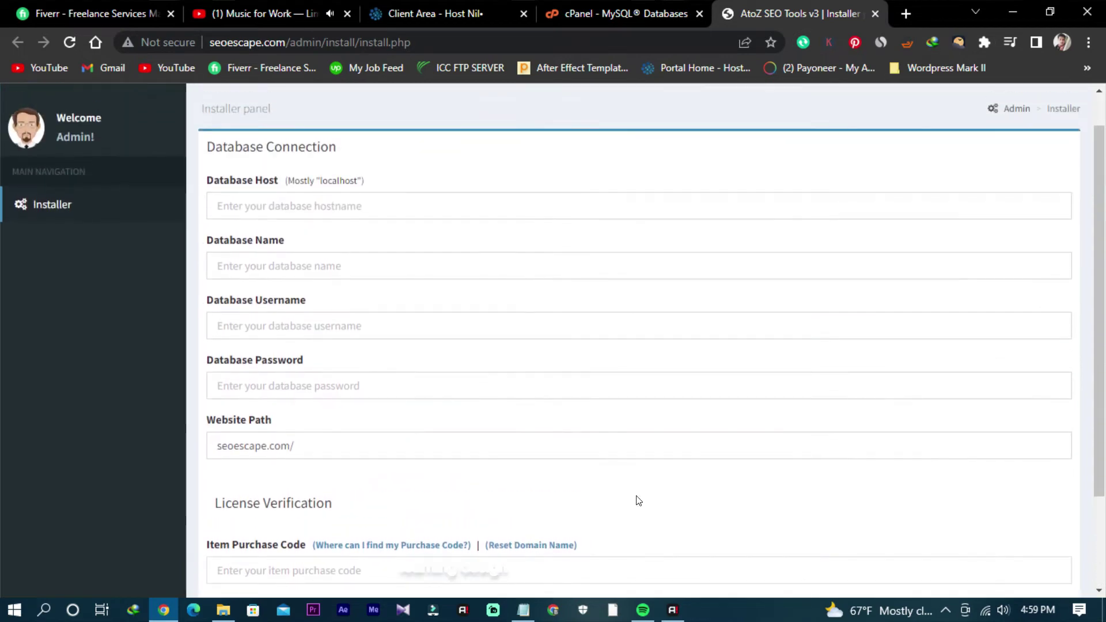
left_click(399, 197)
type("localhost")
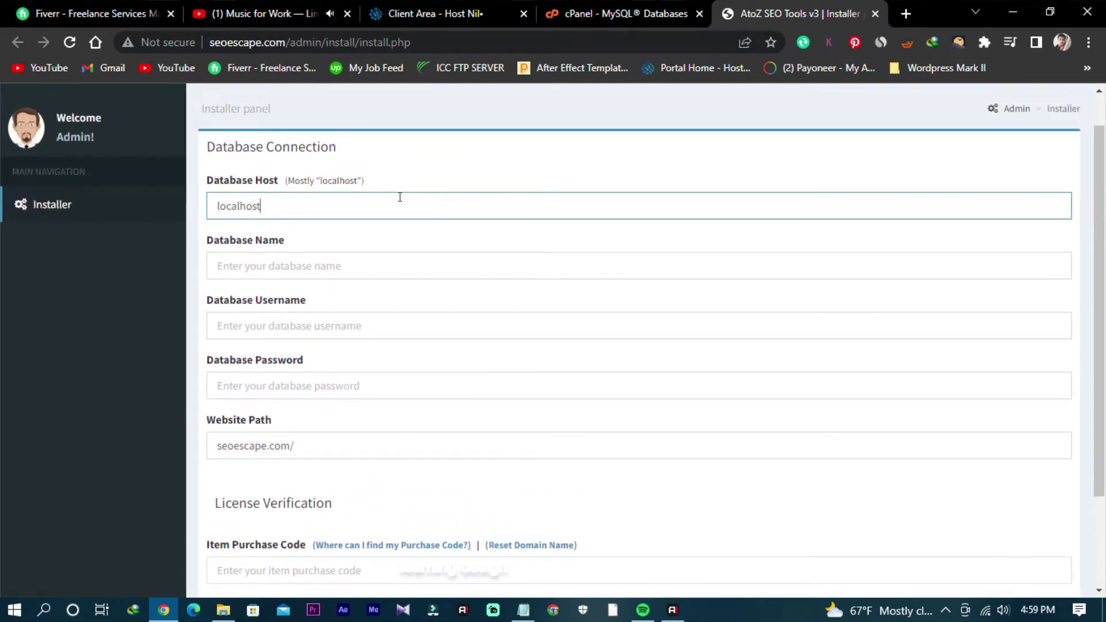
left_click(758, 265)
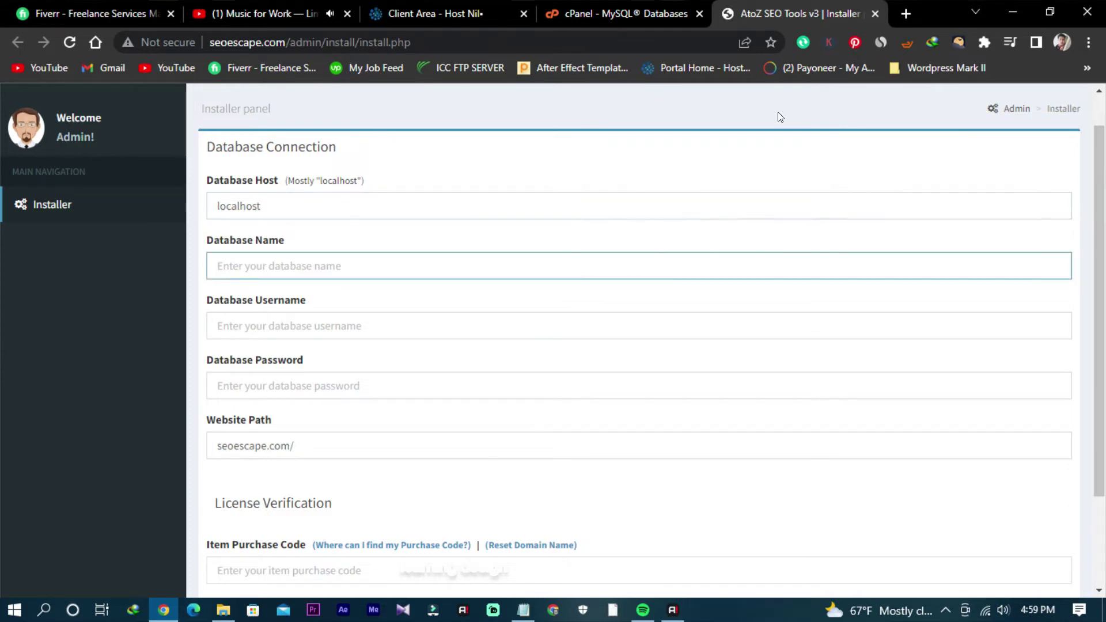
type("http://seoescape.com/")
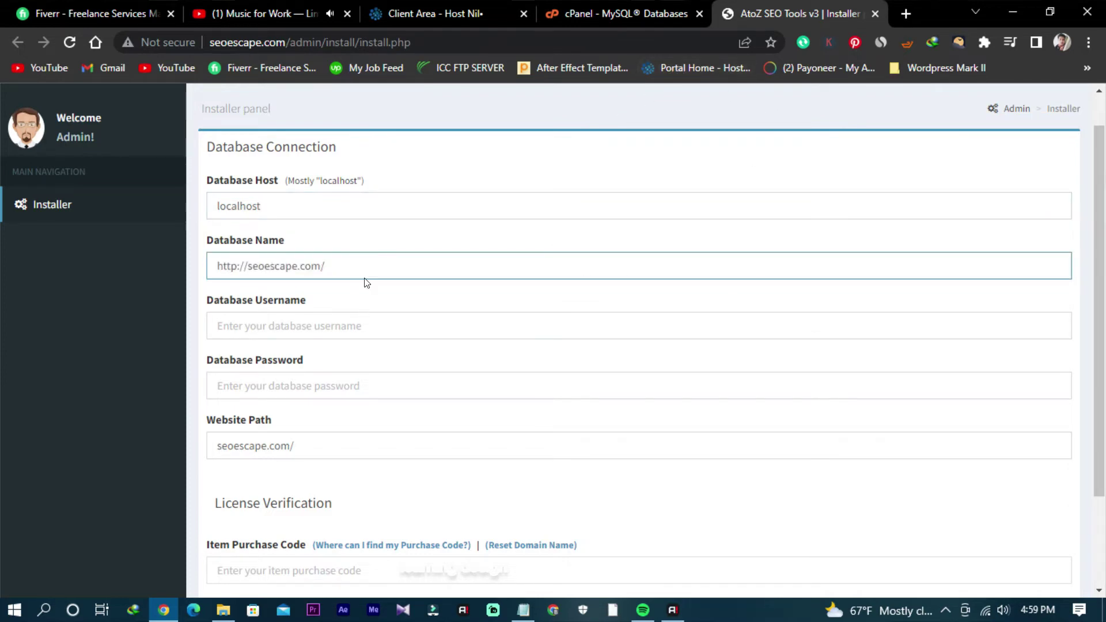
key("ctrl+a")
key("BackSpace")
Step: Copy the database username from cPanel and paste it into Database Username
left_click(622, 13)
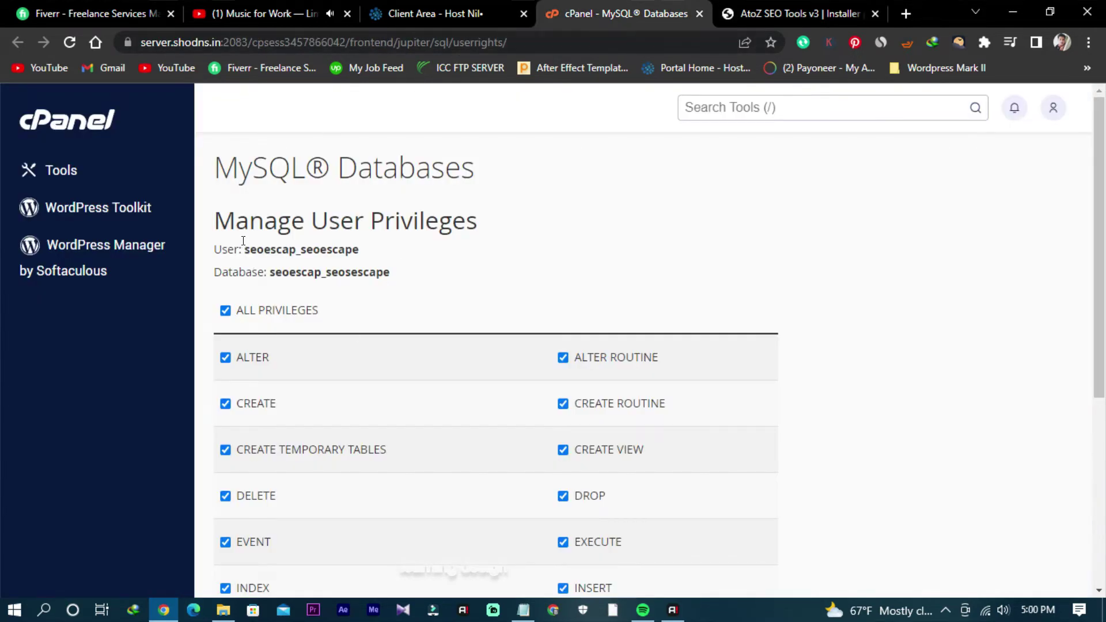
left_click_drag(243, 241, 443, 254)
key("ctrl+c")
left_click(726, 18)
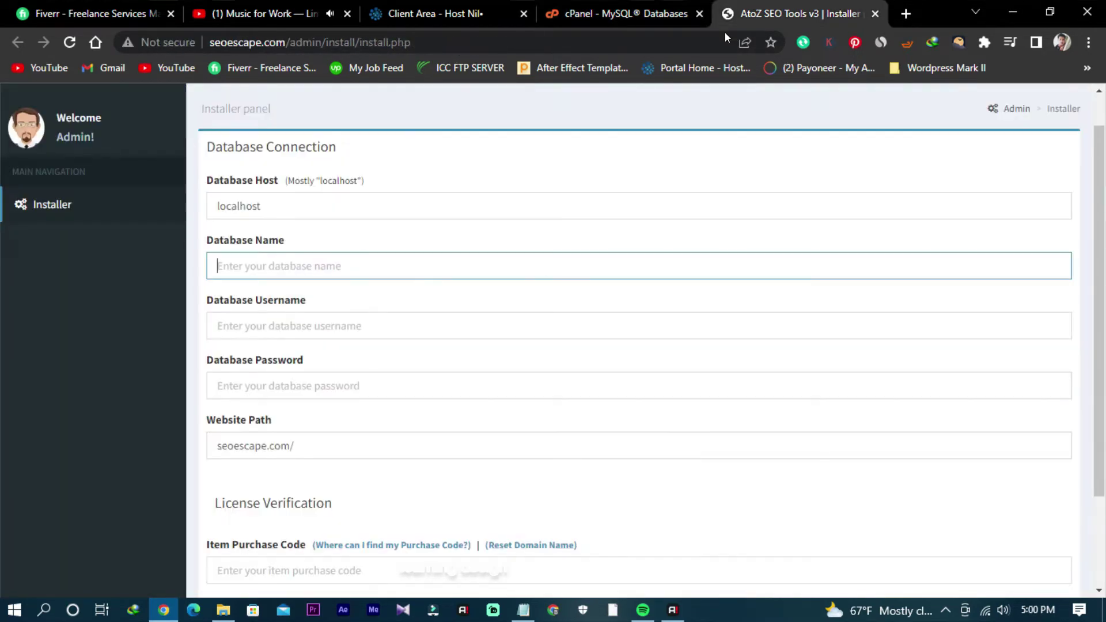
left_click(251, 316)
key("ctrl+v")
left_click(272, 386)
key("ctrl+v")
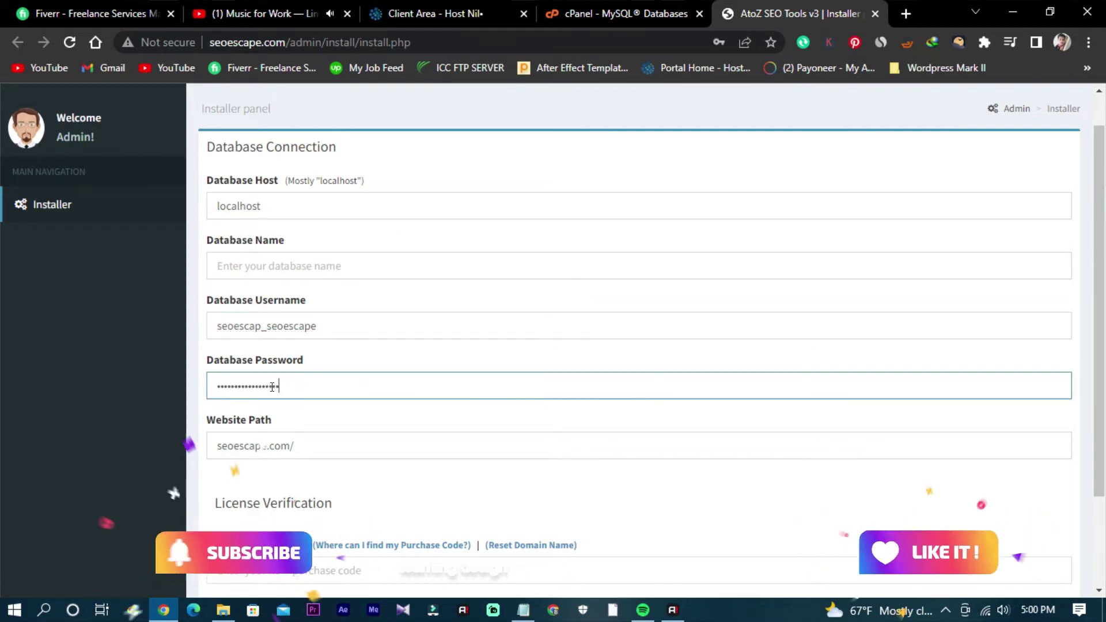
left_click_drag(288, 386, 190, 392)
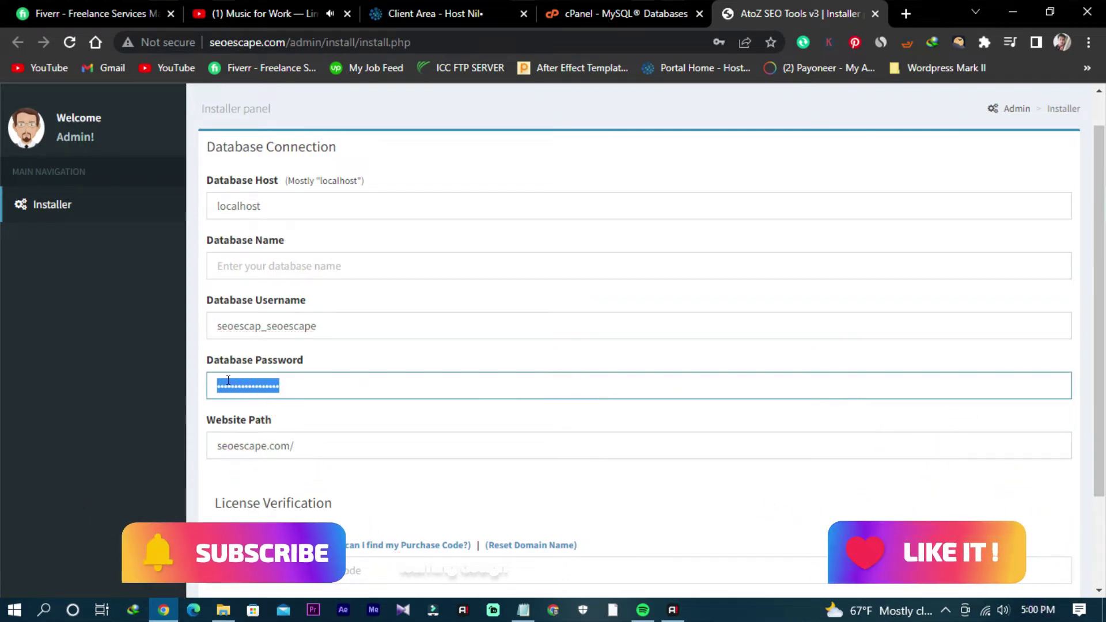
key("BackSpace")
Step: Fill in the database name and type the database password
left_click(306, 257)
key("ctrl+v")
left_click(307, 396)
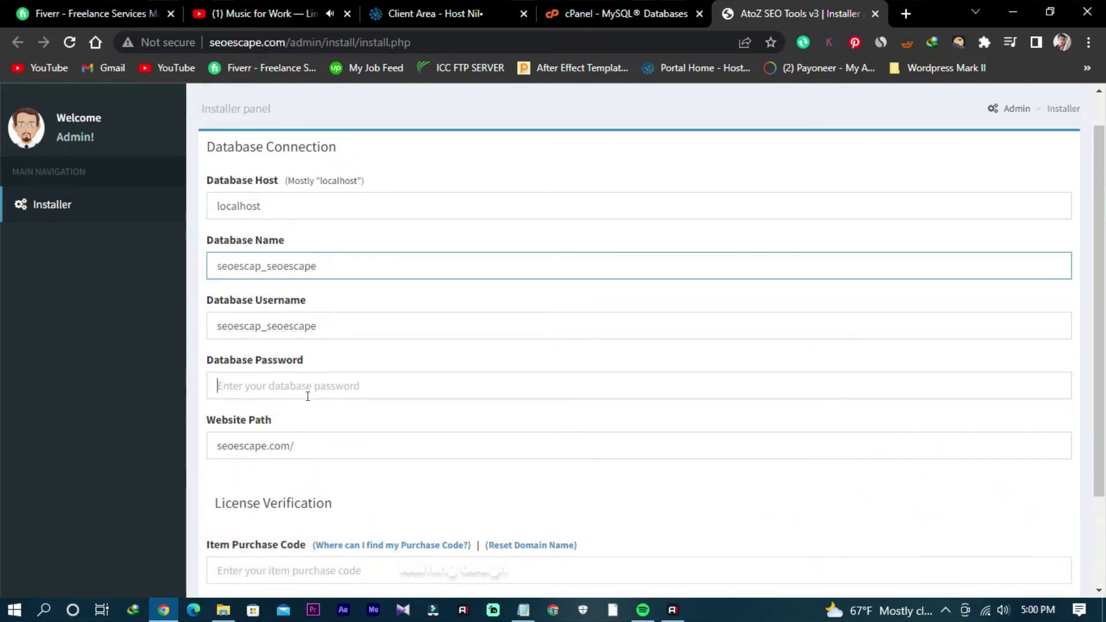
type("••••••")
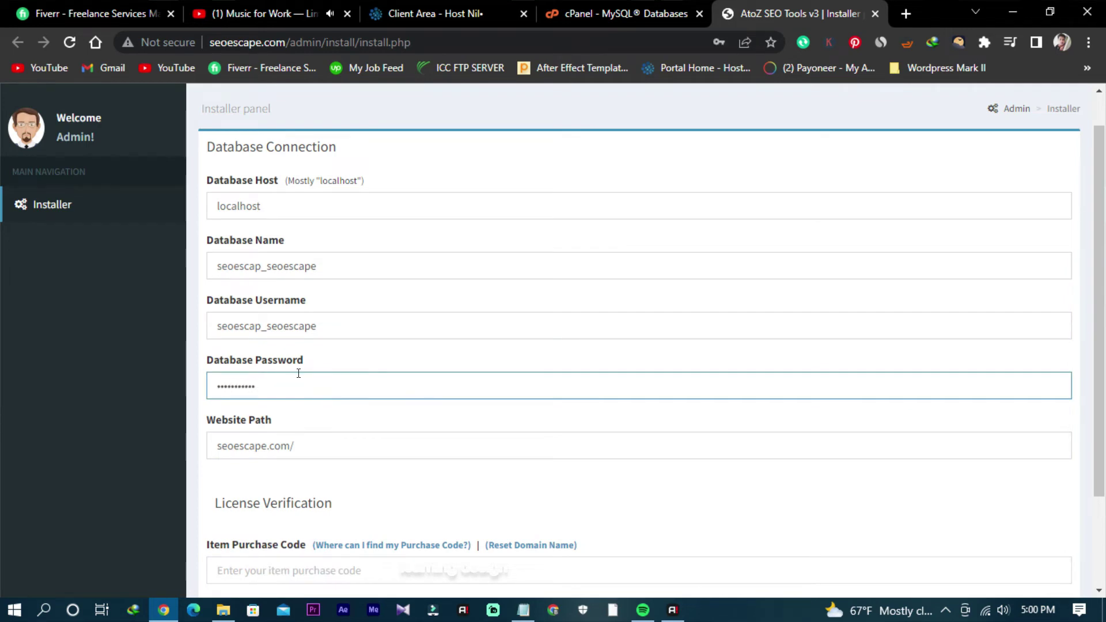
type("••••••••••••")
scroll(364, 359, "down", 1)
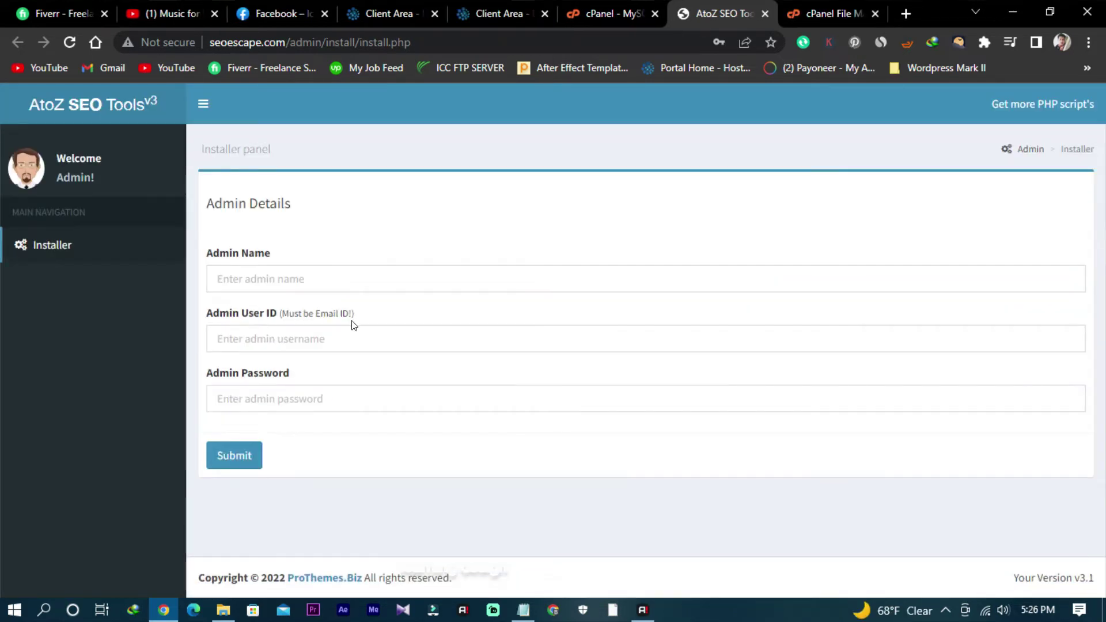
Step: Enter the admin name, e-mail and password on Admin Details and submit to start installation
left_click(343, 274)
type("raf")
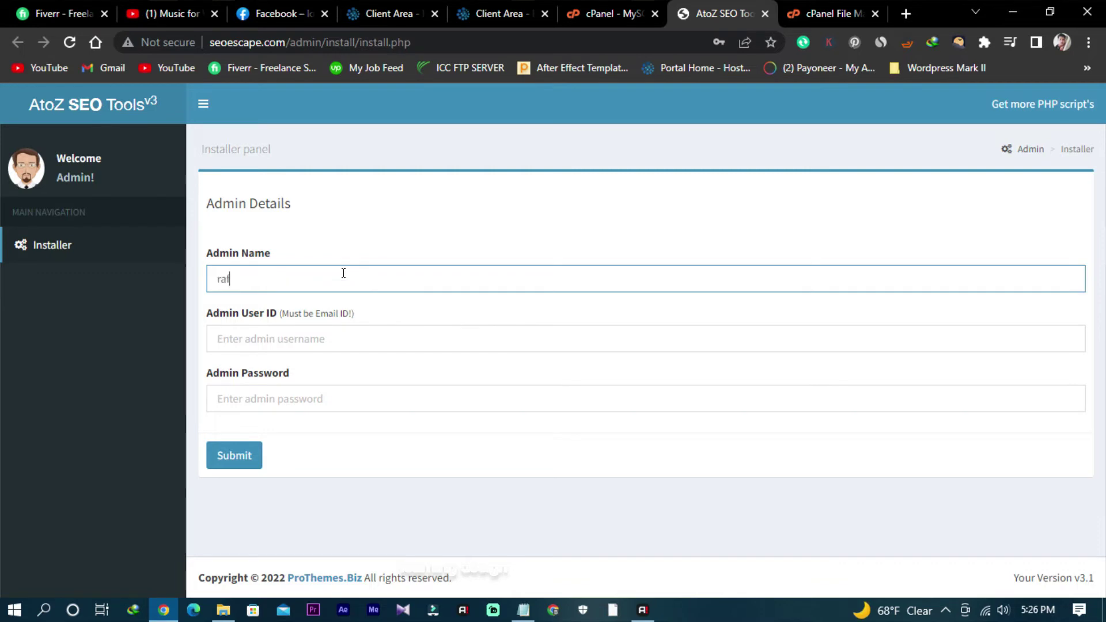
type("sanit")
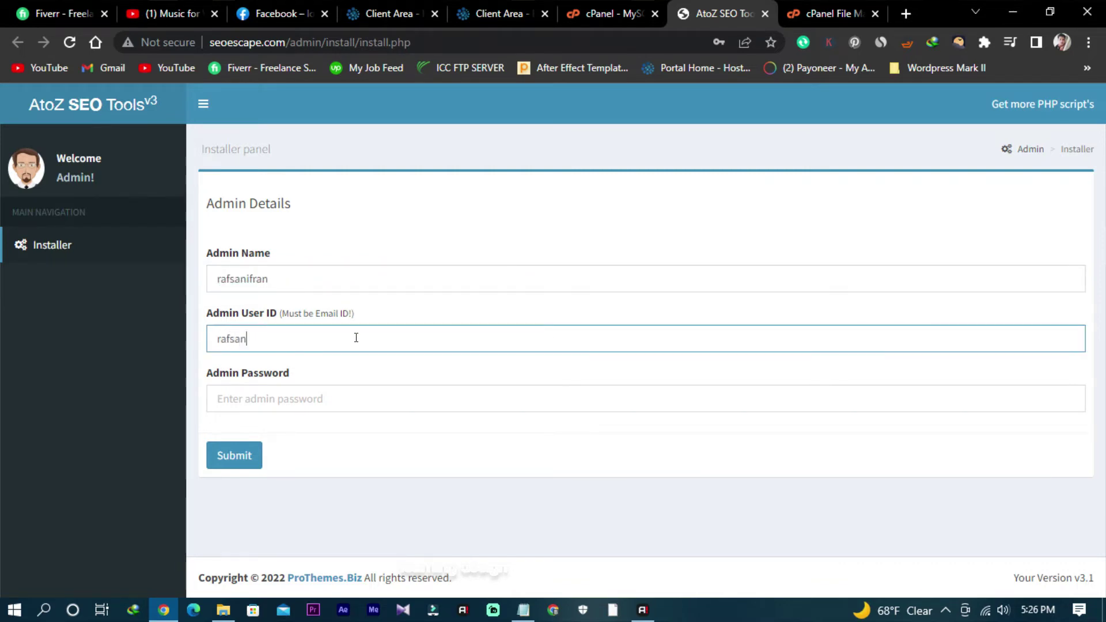
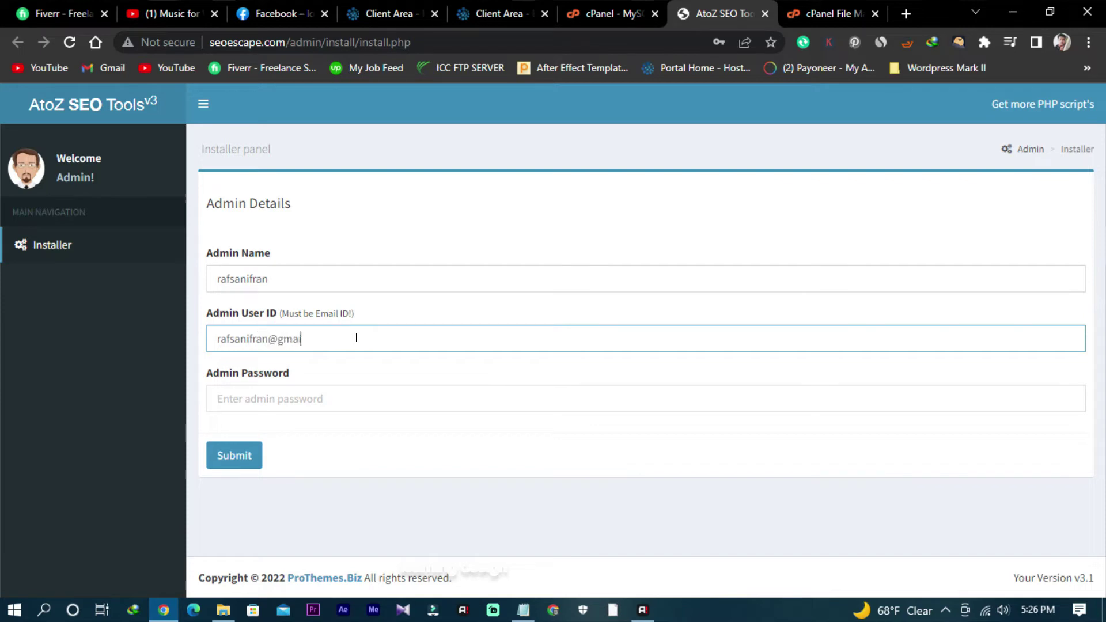
left_click(381, 408)
type("•••••")
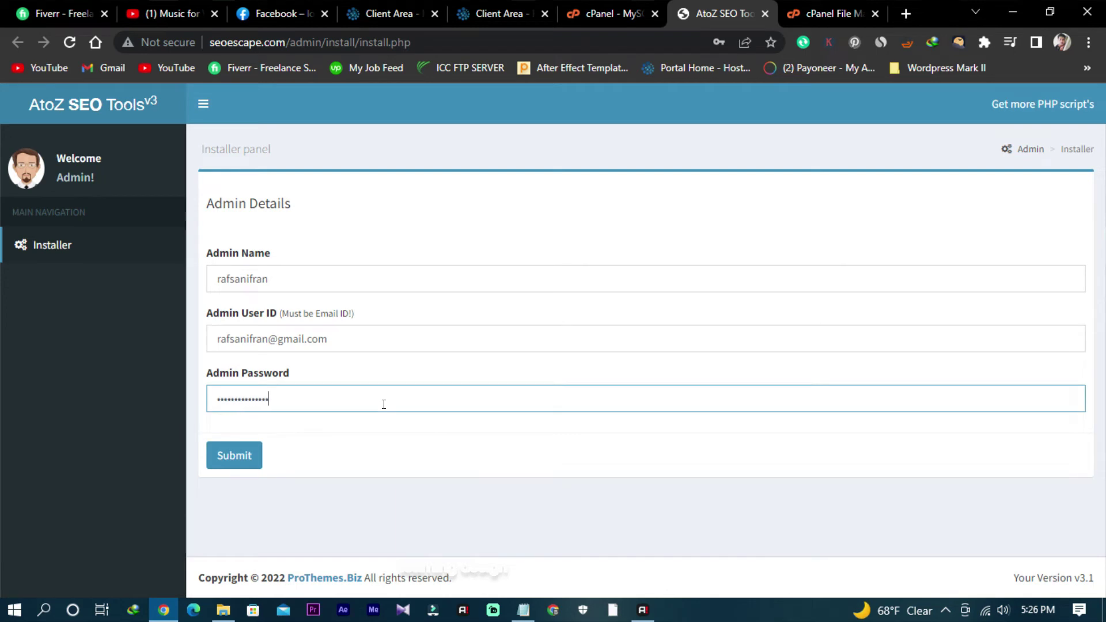
type("••")
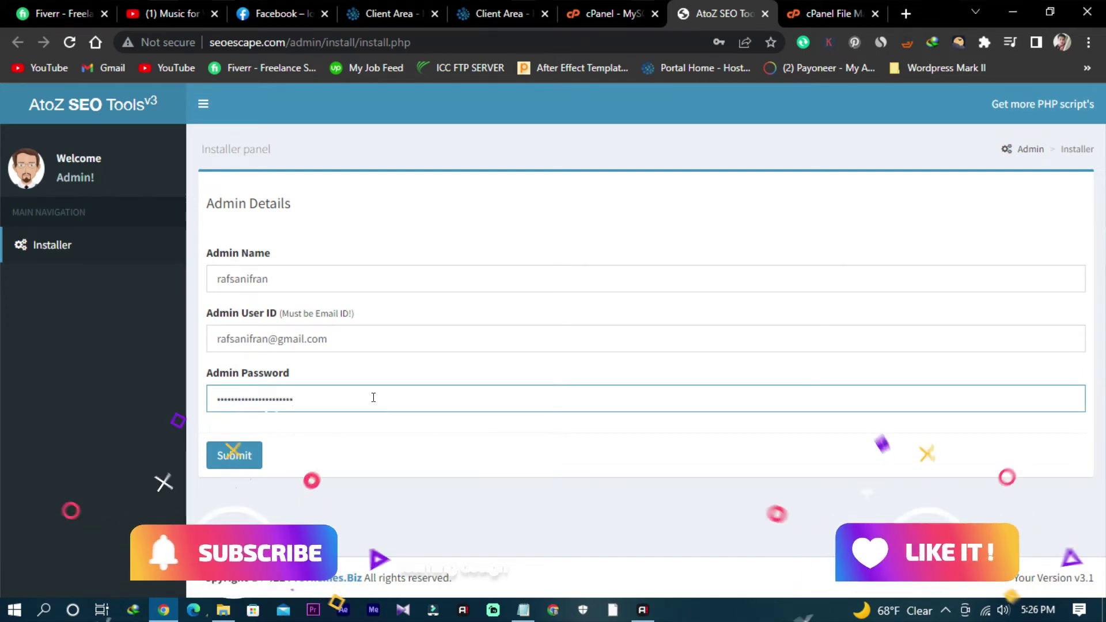
left_click(227, 465)
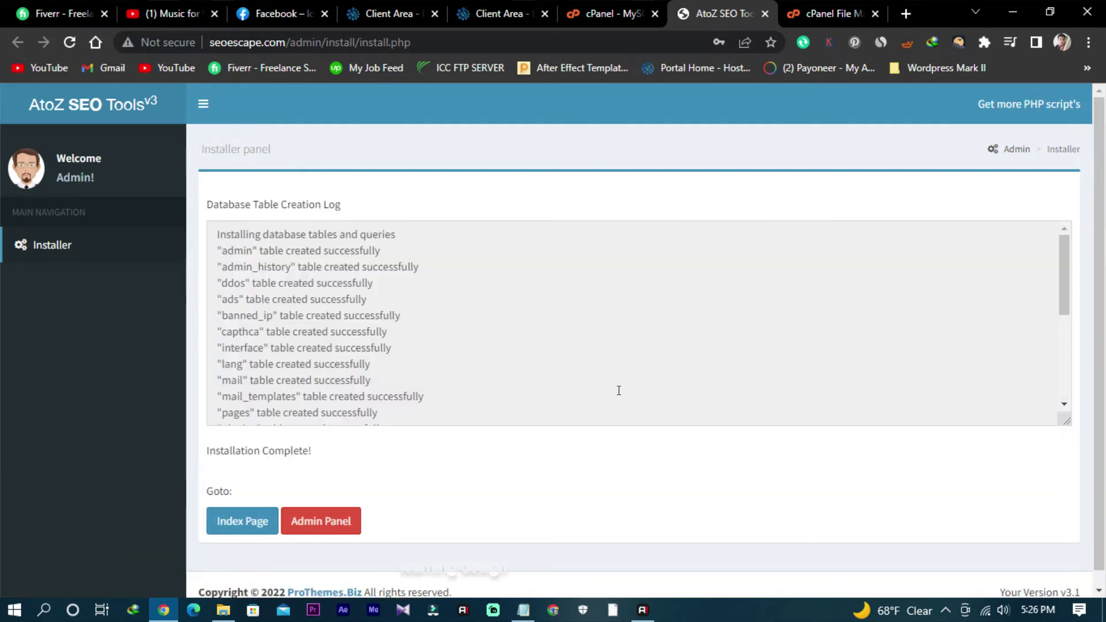
Step: Check the table creation log, then open the Index Page link in a new tab
scroll(443, 349, "down", 5)
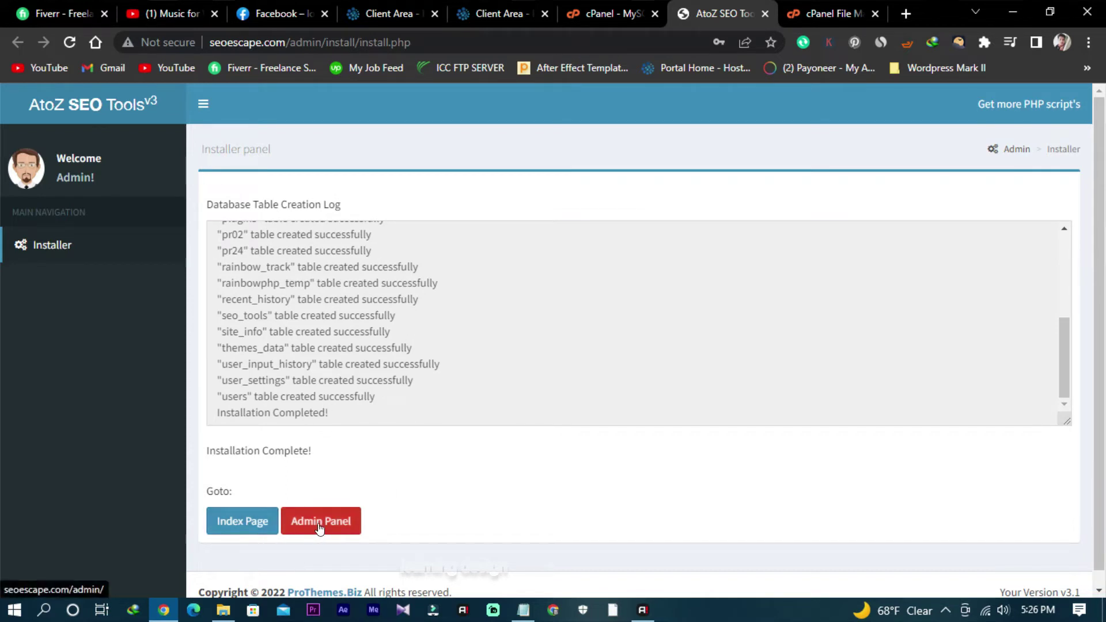
right_click(246, 521)
left_click(285, 370)
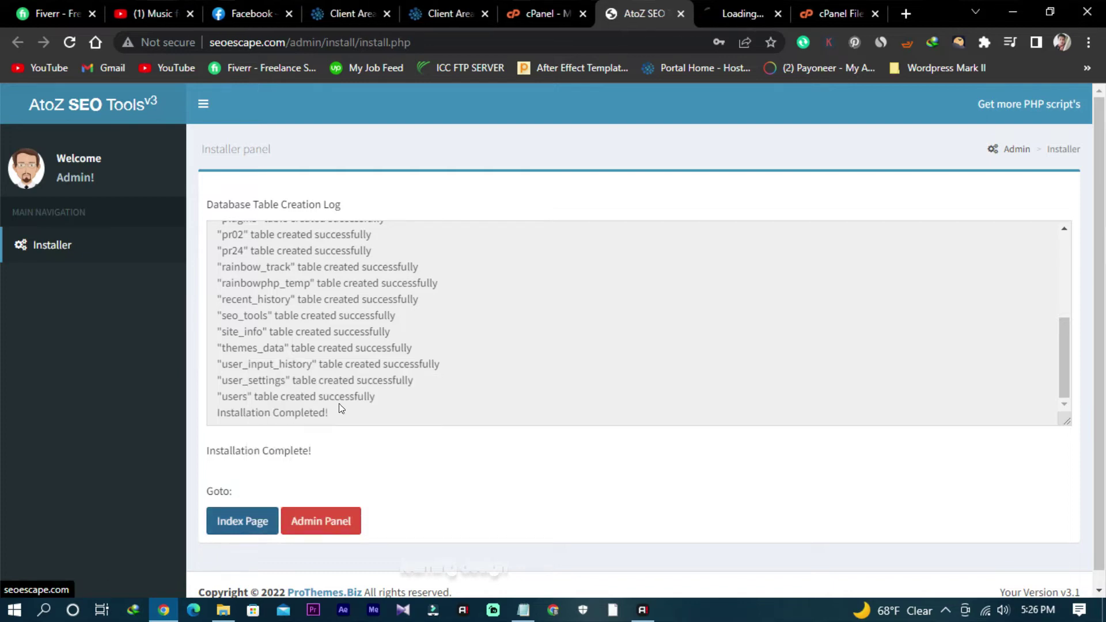
Step: Review the live homepage's SEO tool grid, then go to the Admin Panel sign-in from the installer
left_click(742, 13)
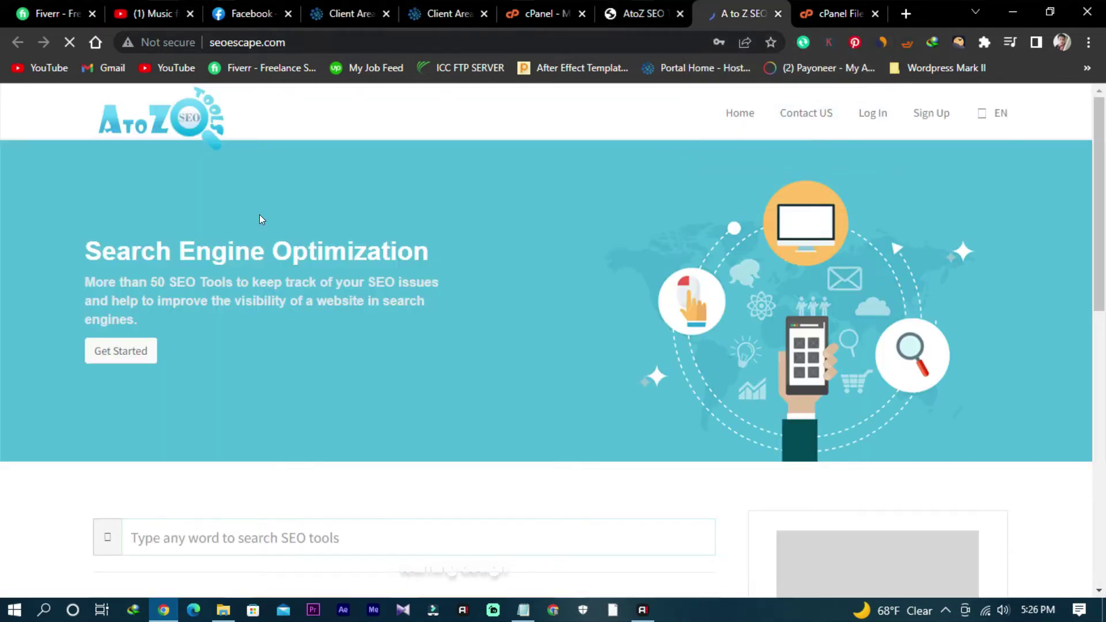
scroll(305, 362, "down", 12)
scroll(453, 411, "up", 4)
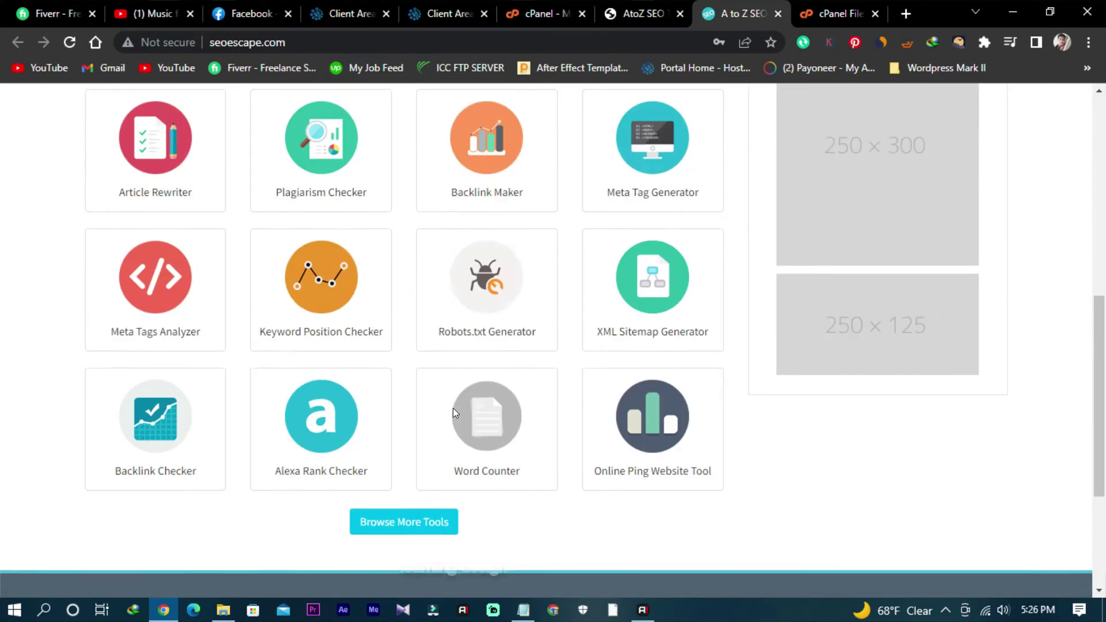
scroll(453, 408, "up", 8)
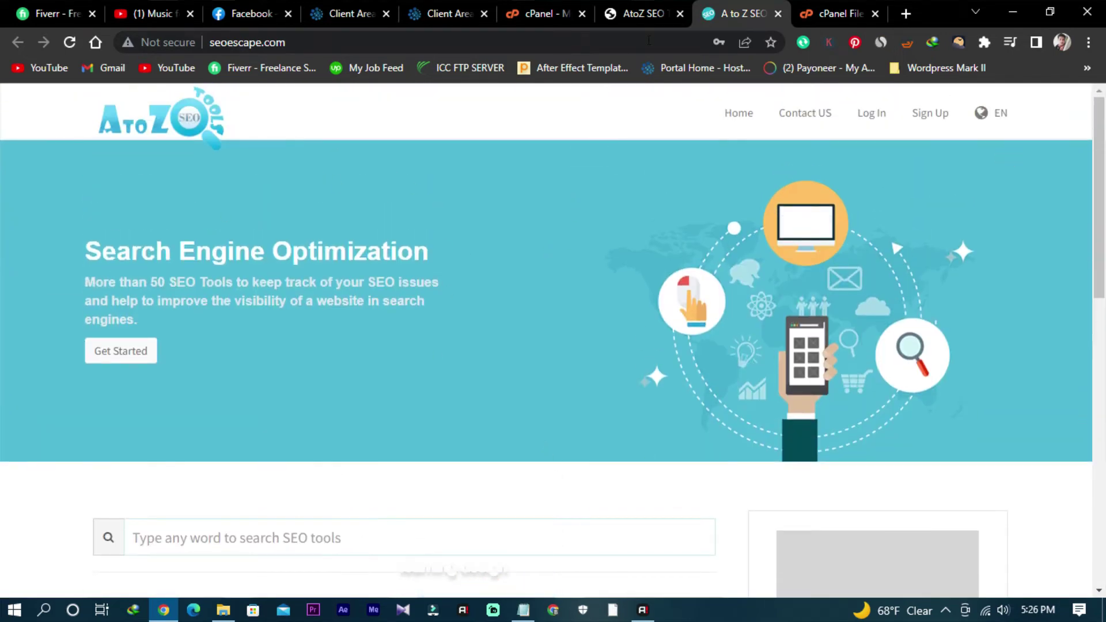
left_click(637, 13)
left_click(334, 524)
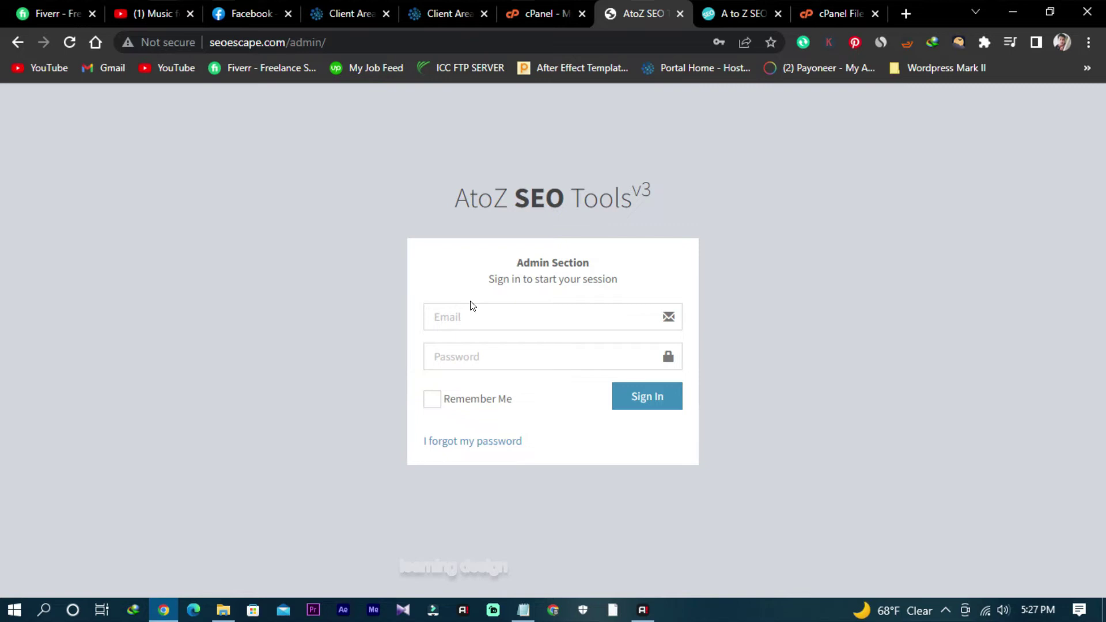
Step: Sign in to the admin panel with the admin e-mail and password, with Remember Me ticked
left_click(523, 308)
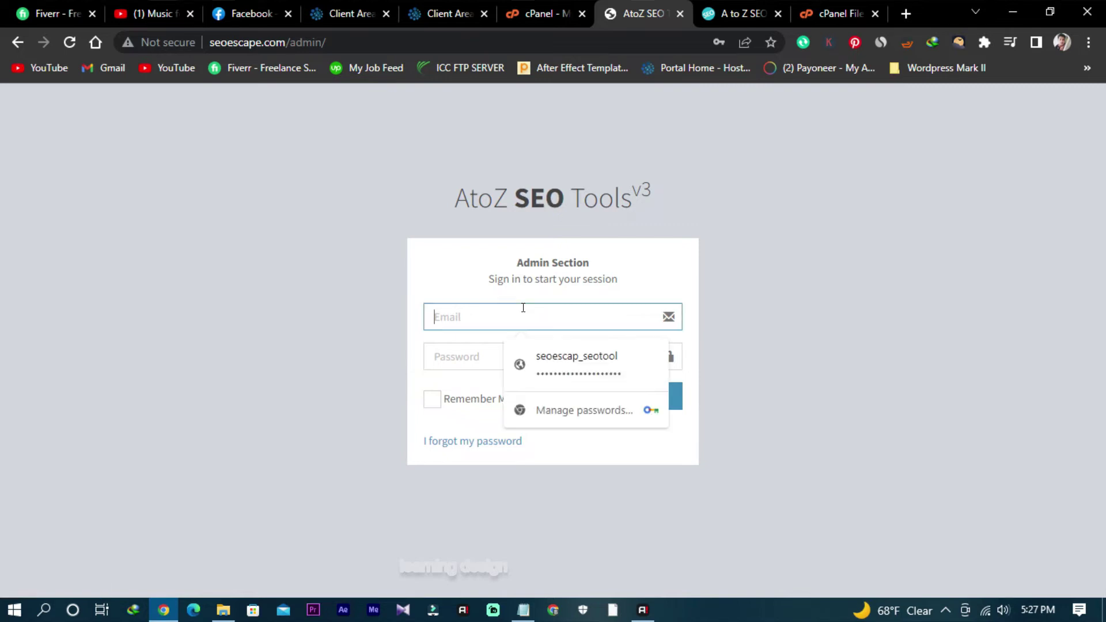
type("rafsanifran")
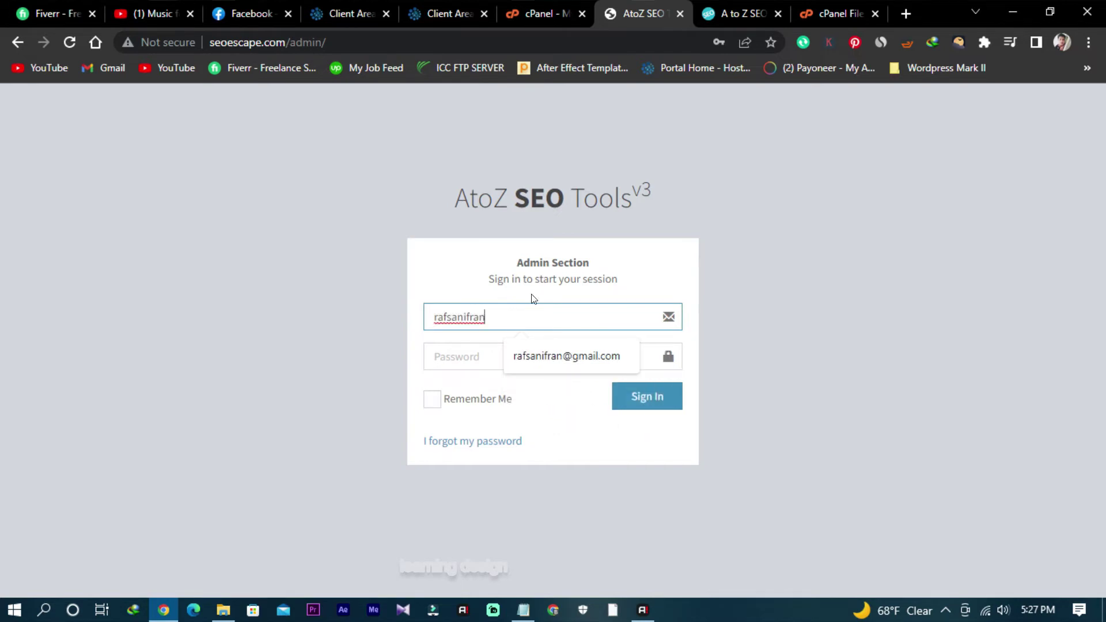
left_click(558, 355)
left_click(501, 355)
type("****")
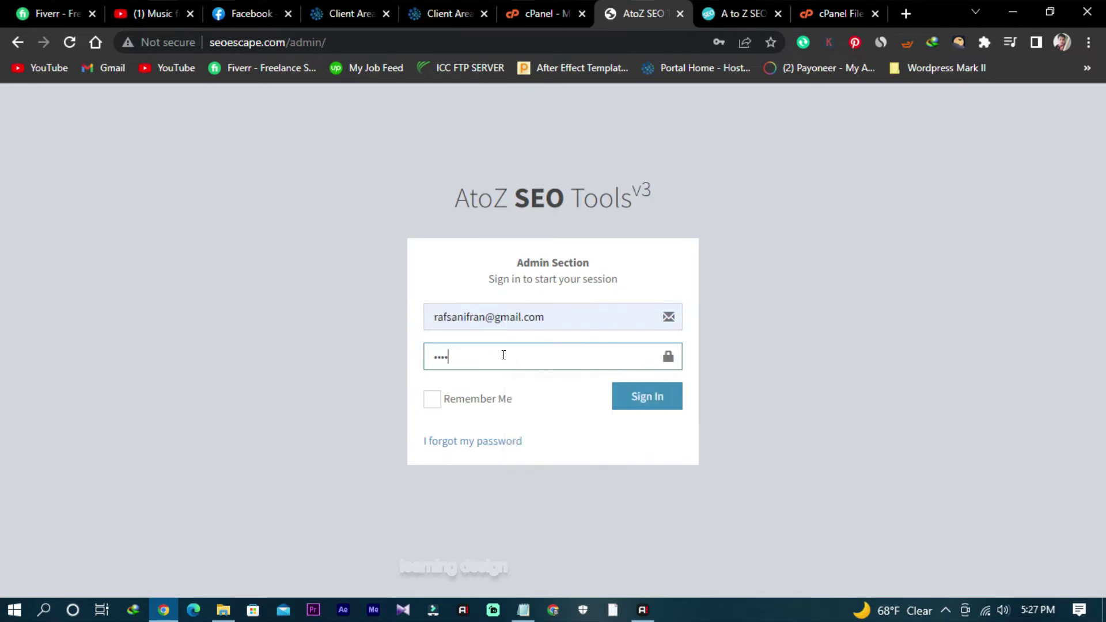
type("**********")
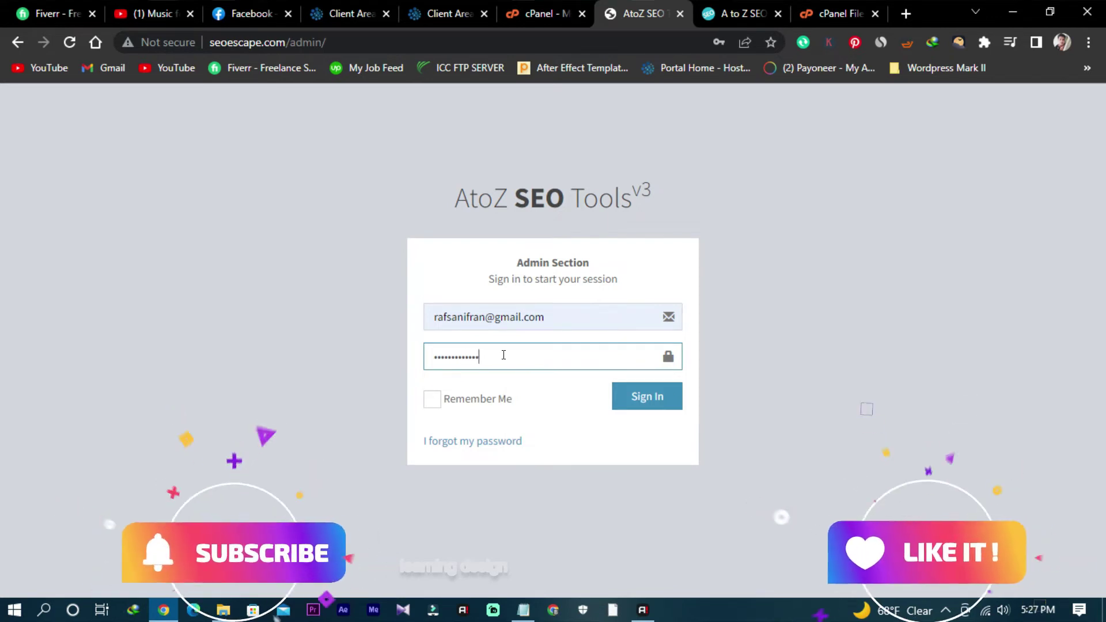
type("****")
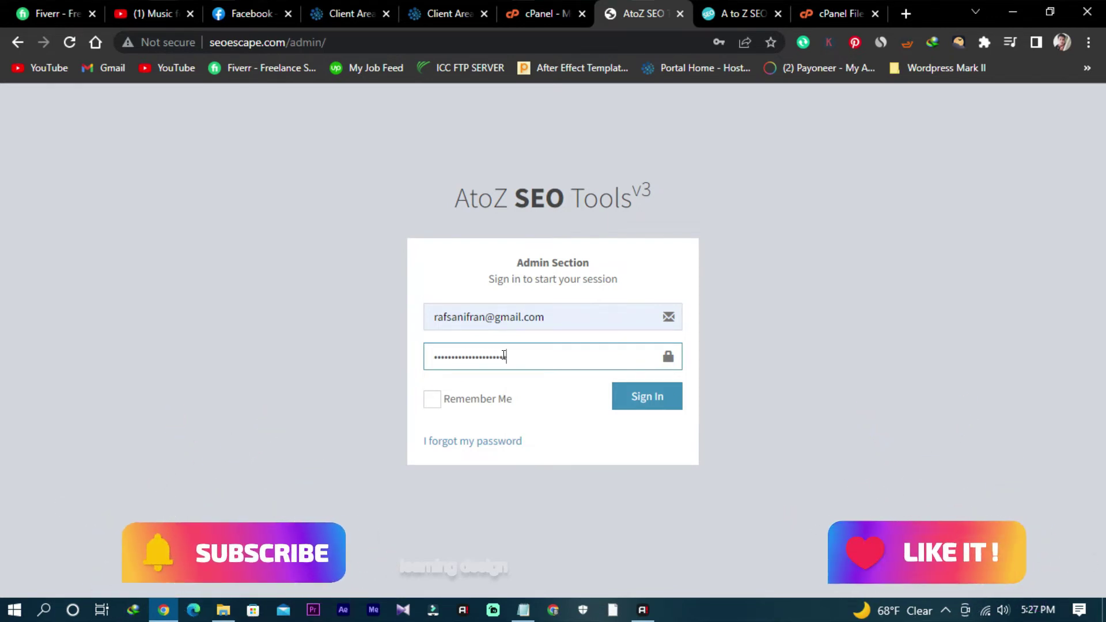
type("**")
left_click(450, 399)
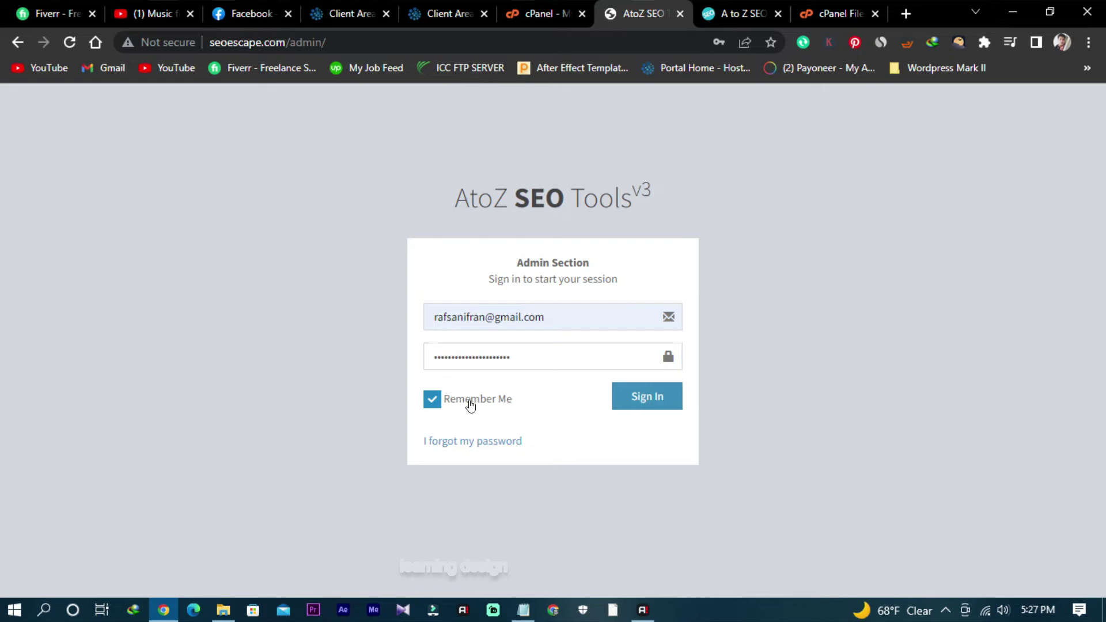
left_click(660, 408)
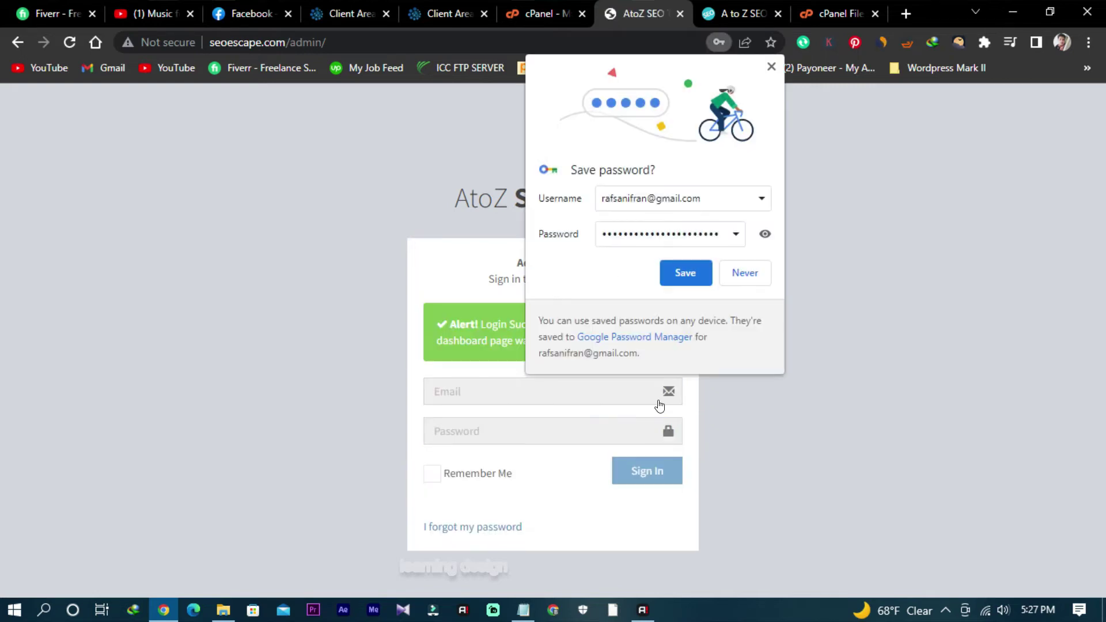
Step: Save the admin login in Chrome, sign in again, and go to the public homepage tab
left_click(698, 274)
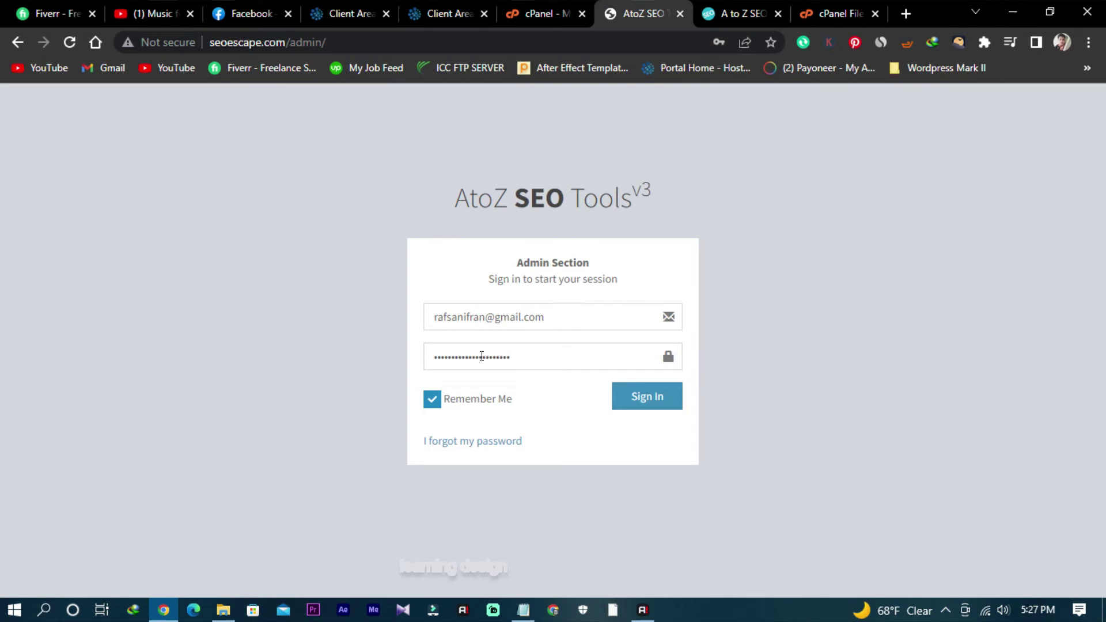
left_click(648, 396)
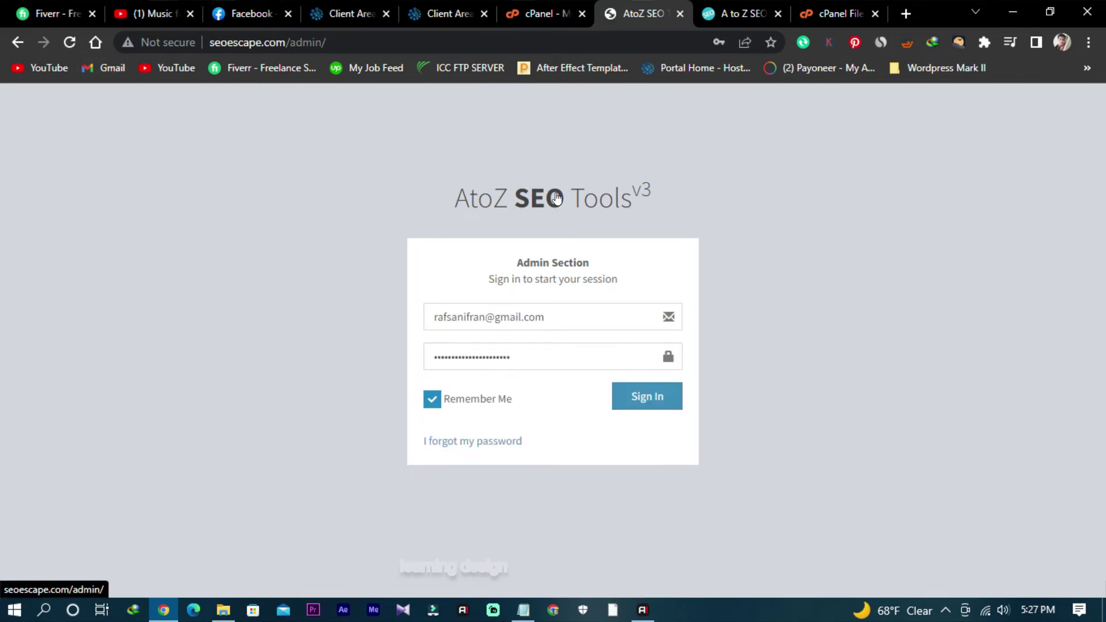
left_click(740, 13)
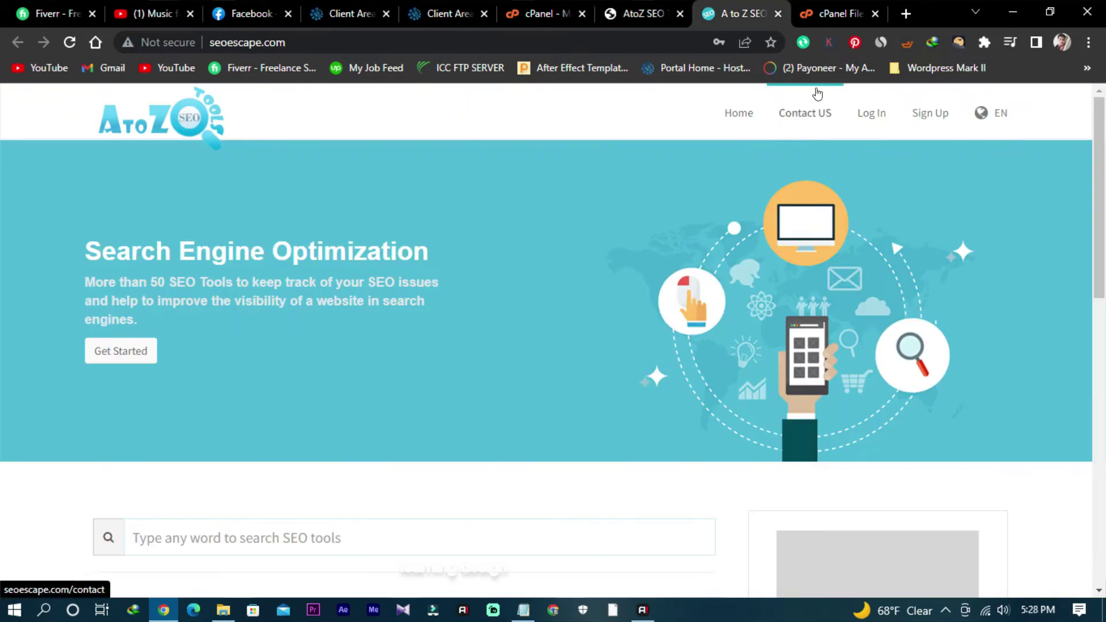
Step: Open the member Log In form and enter the username, correcting typos, and the password
left_click(869, 115)
left_click(426, 311)
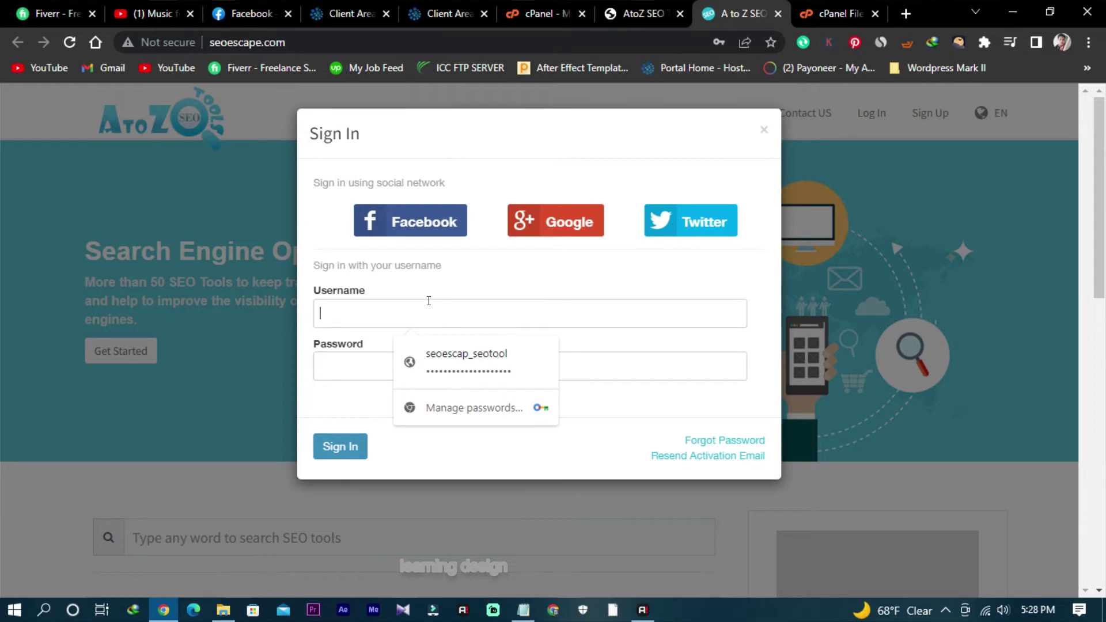
type("seo")
key("BackSpace")
key("BackSpace")
key("BackSpace")
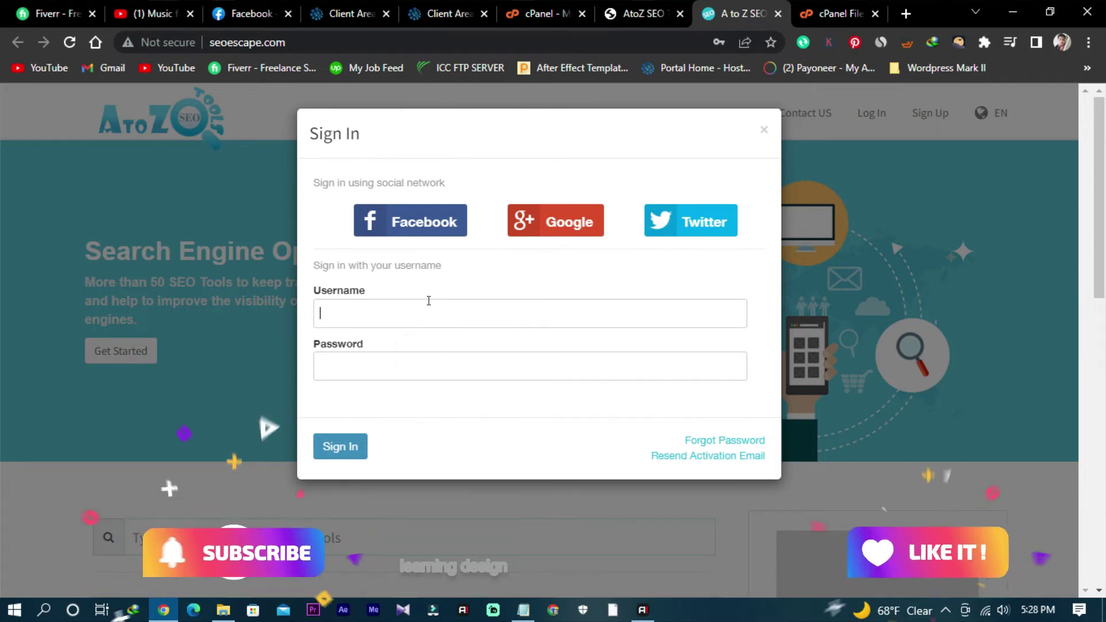
type("shafaa")
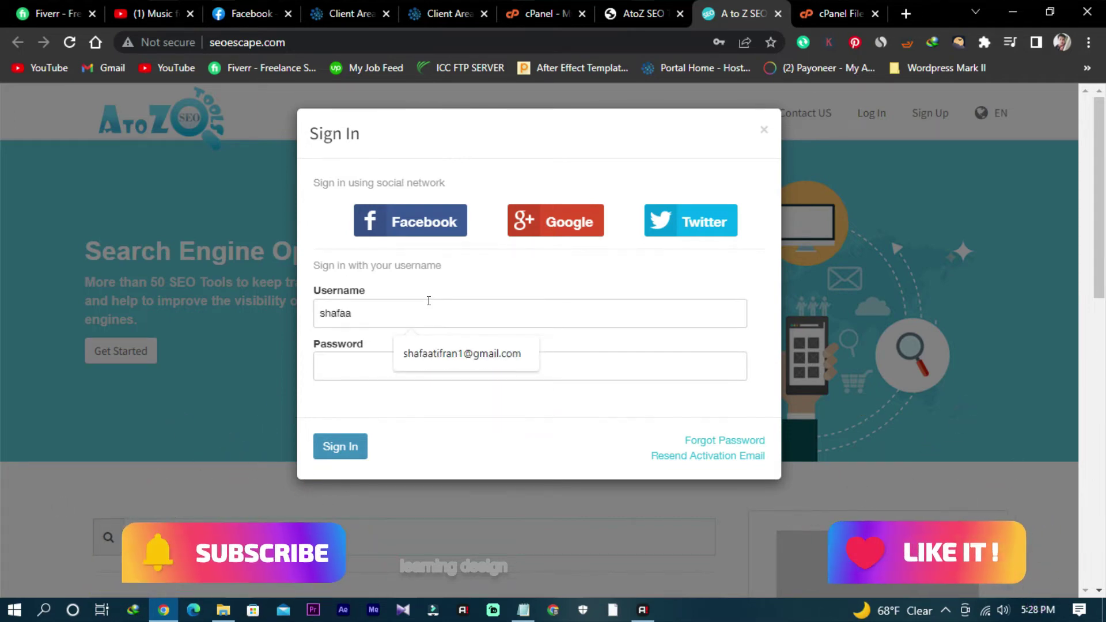
key("ctrl+a")
type("rafsani")
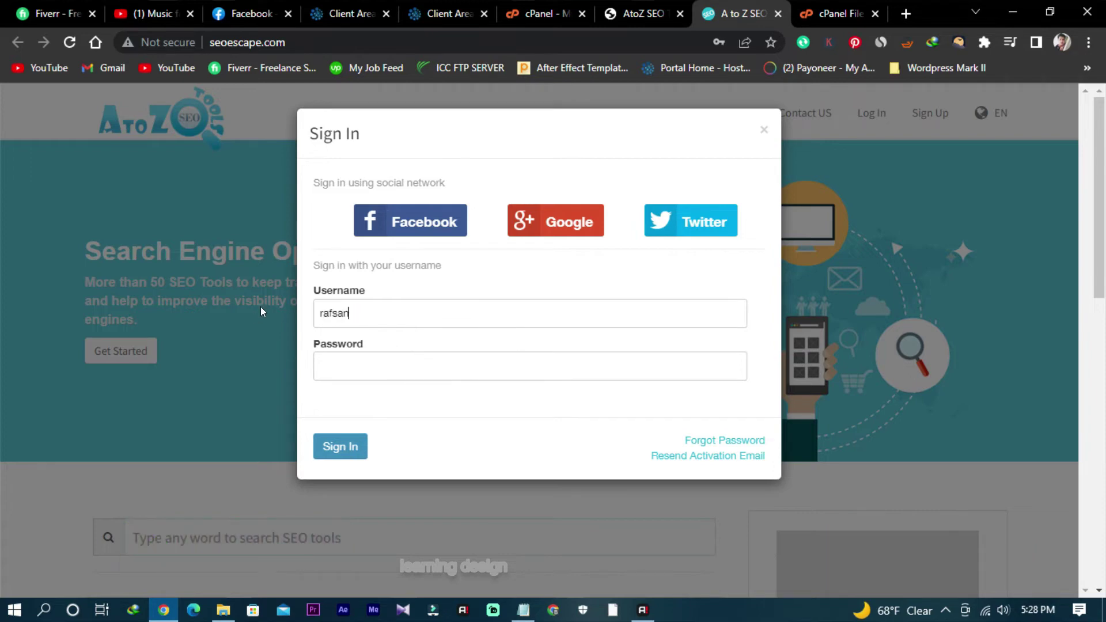
key("BackSpace")
key("BackSpace")
key("BackSpace")
key("BackSpace")
key("BackSpace")
key("BackSpace")
key("BackSpace")
type("r")
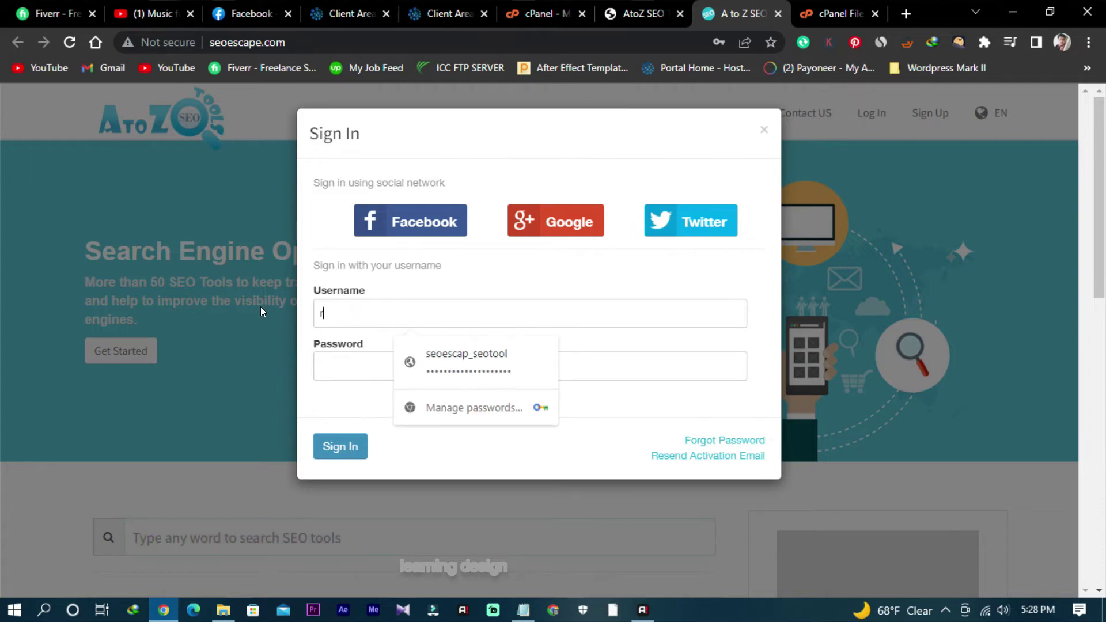
type("afsanifran")
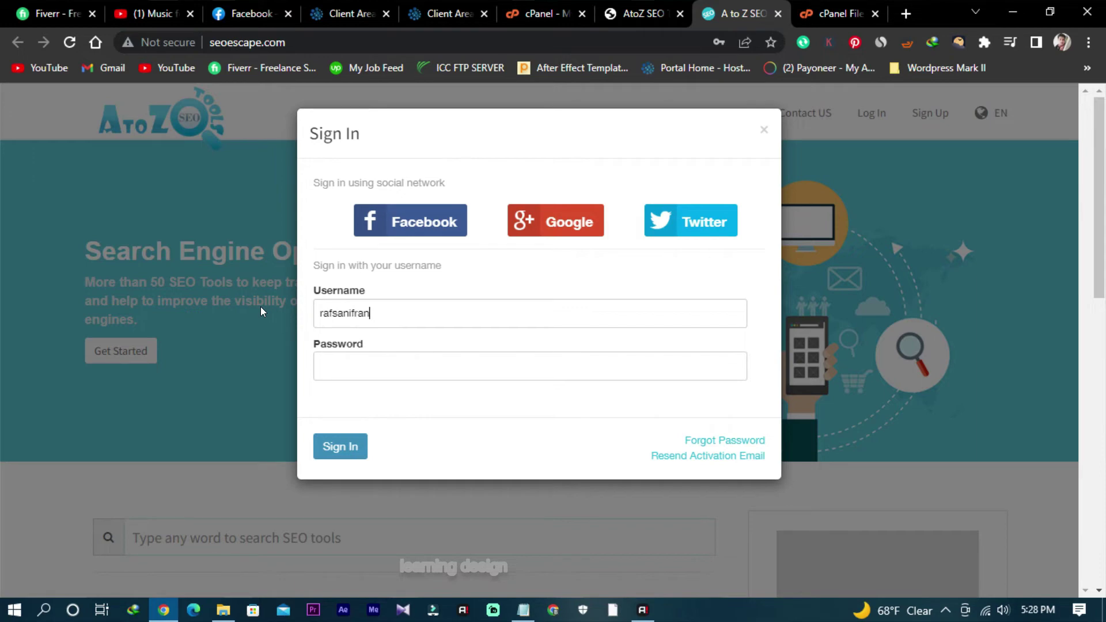
left_click(324, 364)
type("••••")
Step: Submit the member sign-in, then clear the admin Email and Password fields
left_click(326, 447)
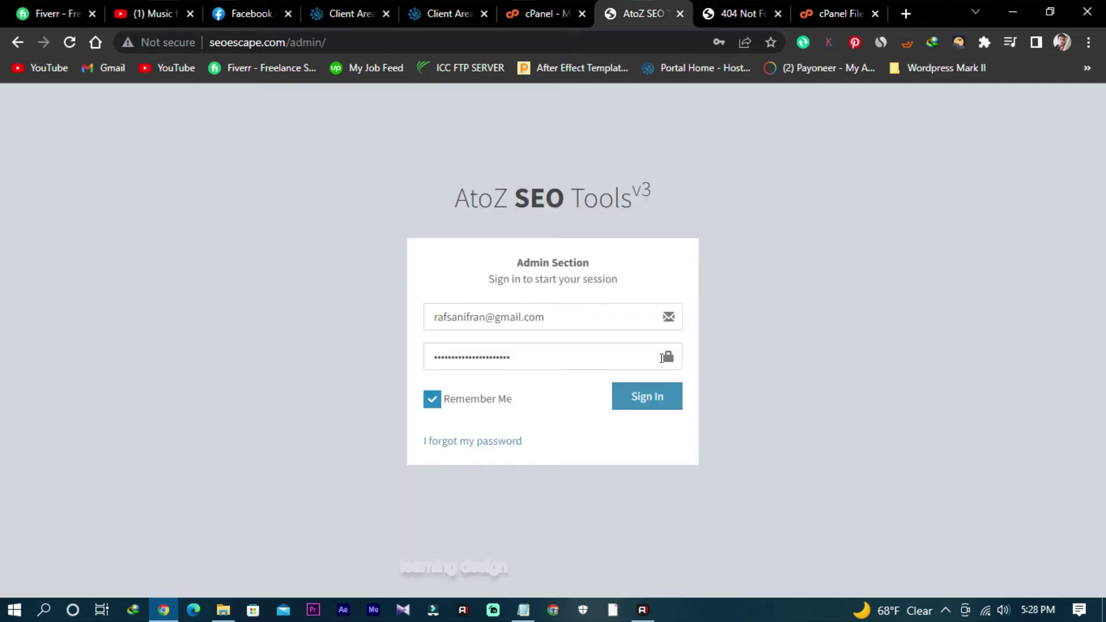
left_click_drag(546, 323, 310, 314)
key("BackSpace")
left_click_drag(518, 357, 369, 370)
key("BackSpace")
Step: Reload and resubmit the 404 member login page, then close that tab
key("ctrl+Tab")
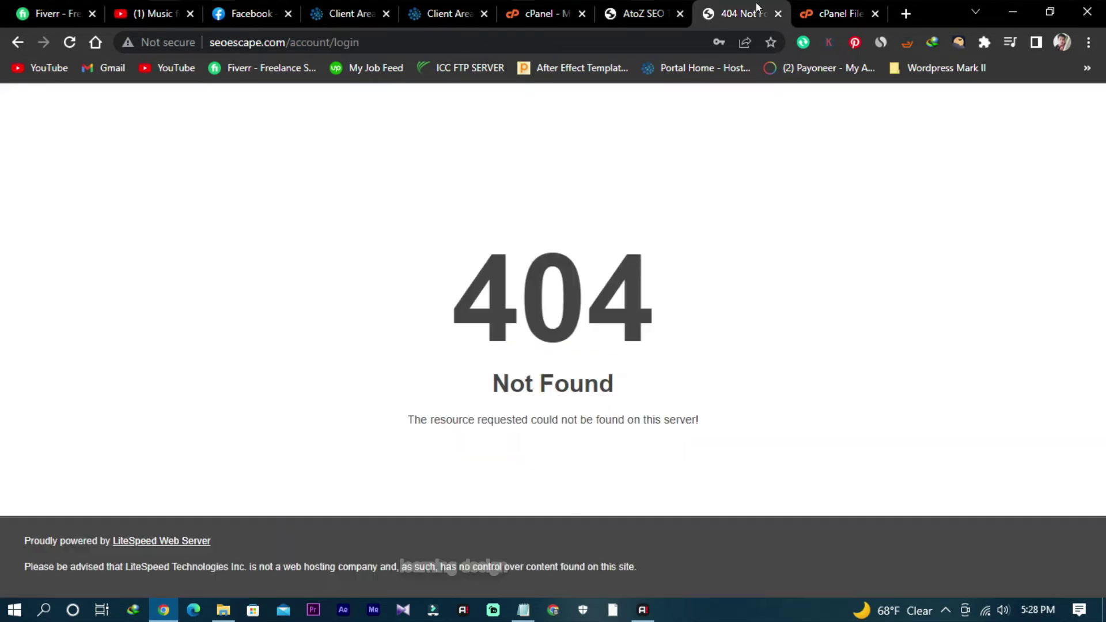
left_click(70, 42)
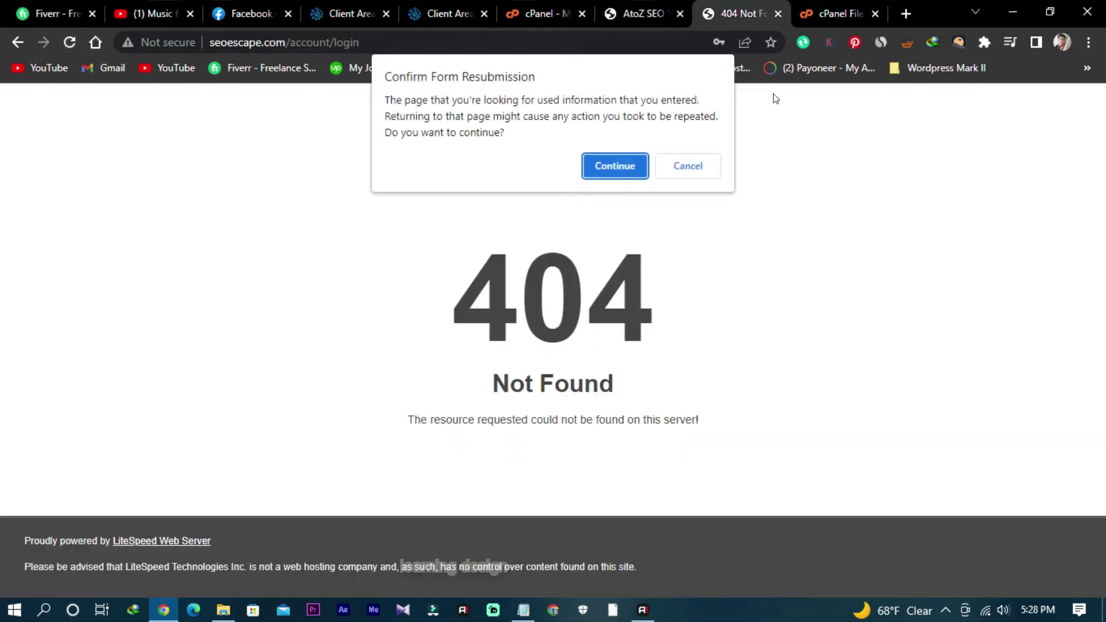
left_click(628, 164)
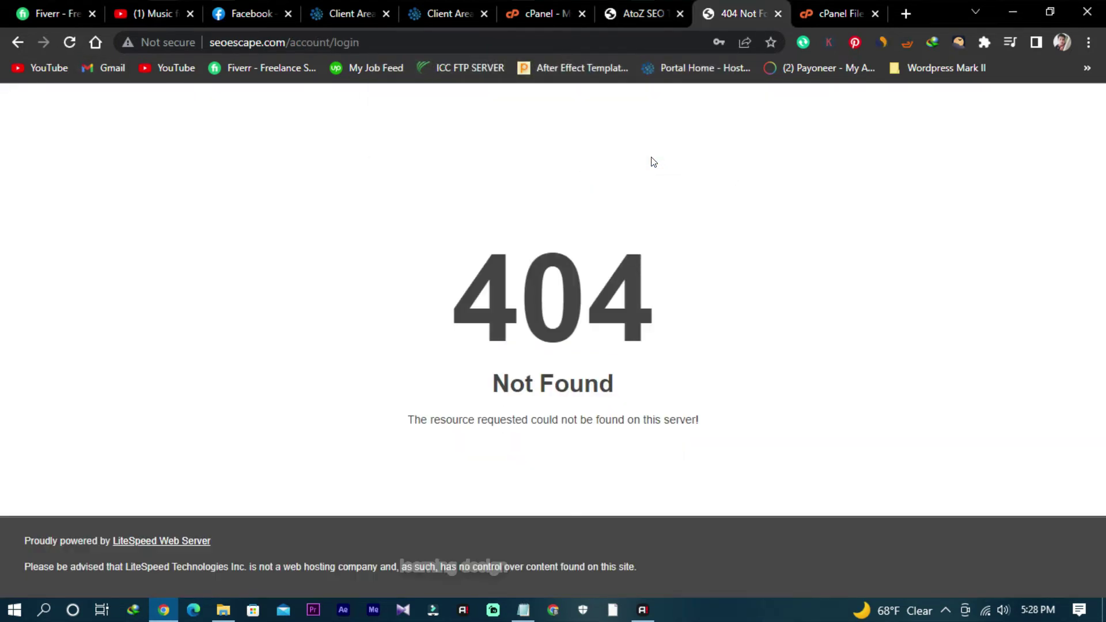
left_click(778, 14)
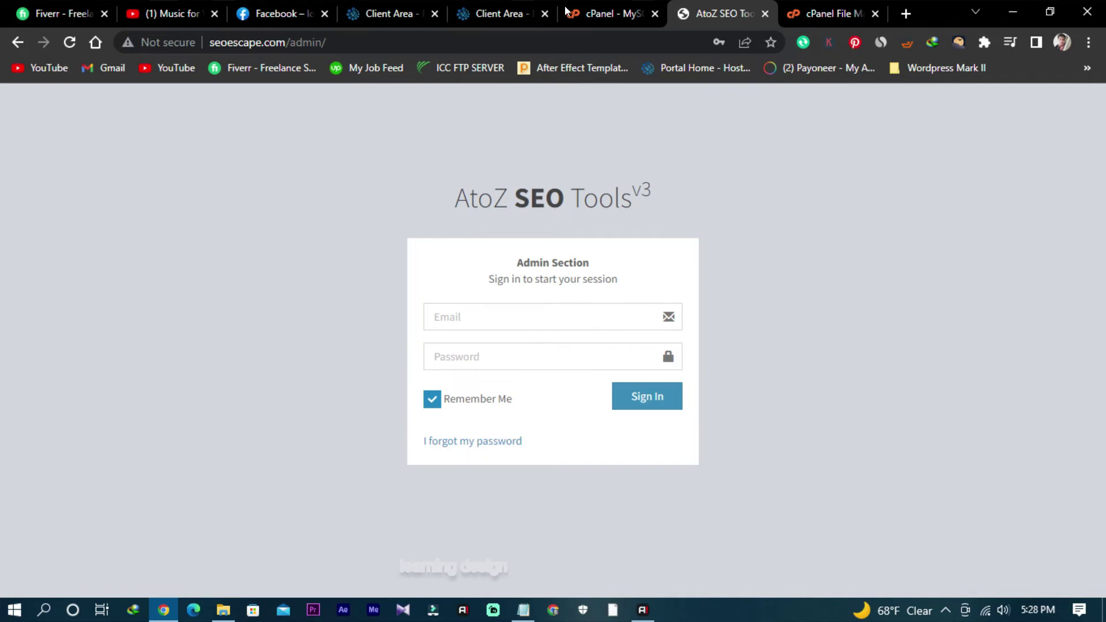
Step: Remove /admin/ from the address to load the seoescape.com homepage, then return to the HostNil client area
left_click_drag(286, 42, 376, 30)
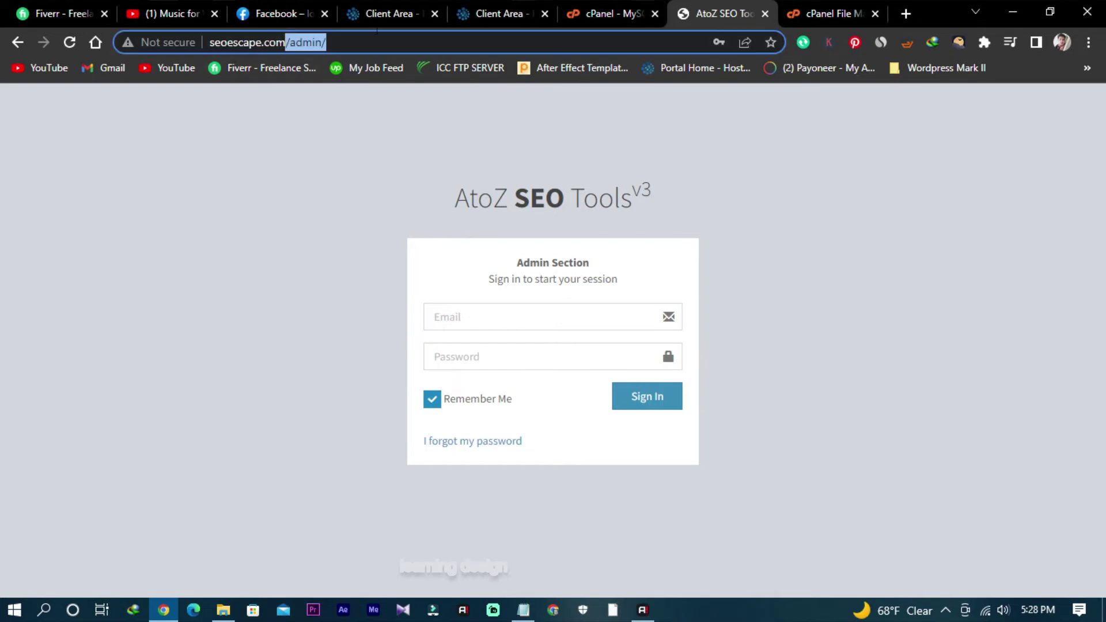
key("BackSpace")
key("Return")
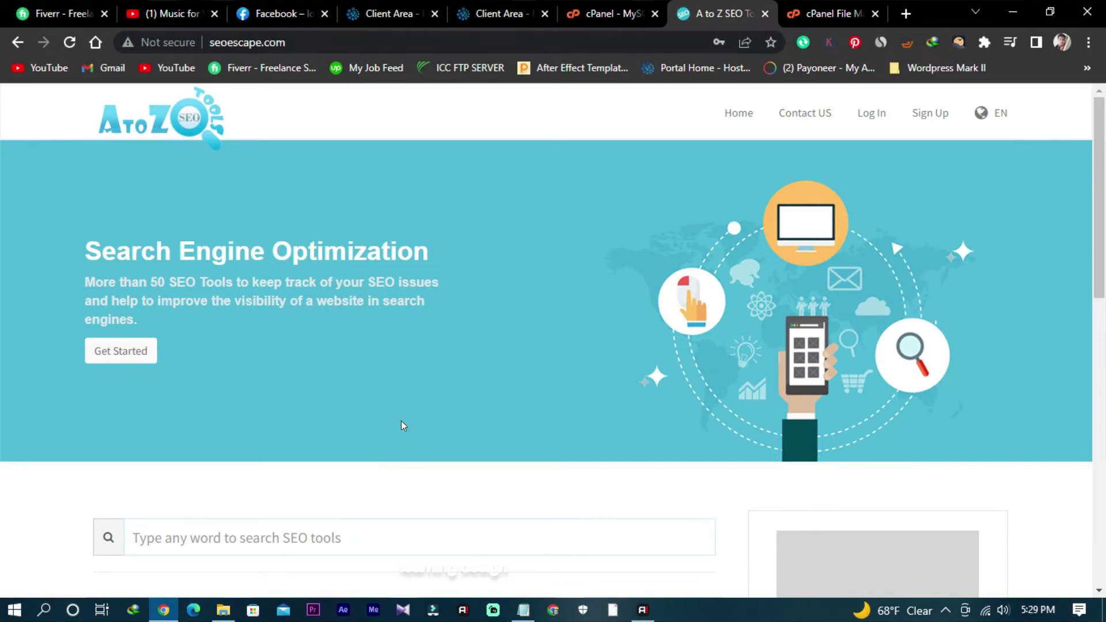
left_click(502, 13)
scroll(670, 328, "down", 2)
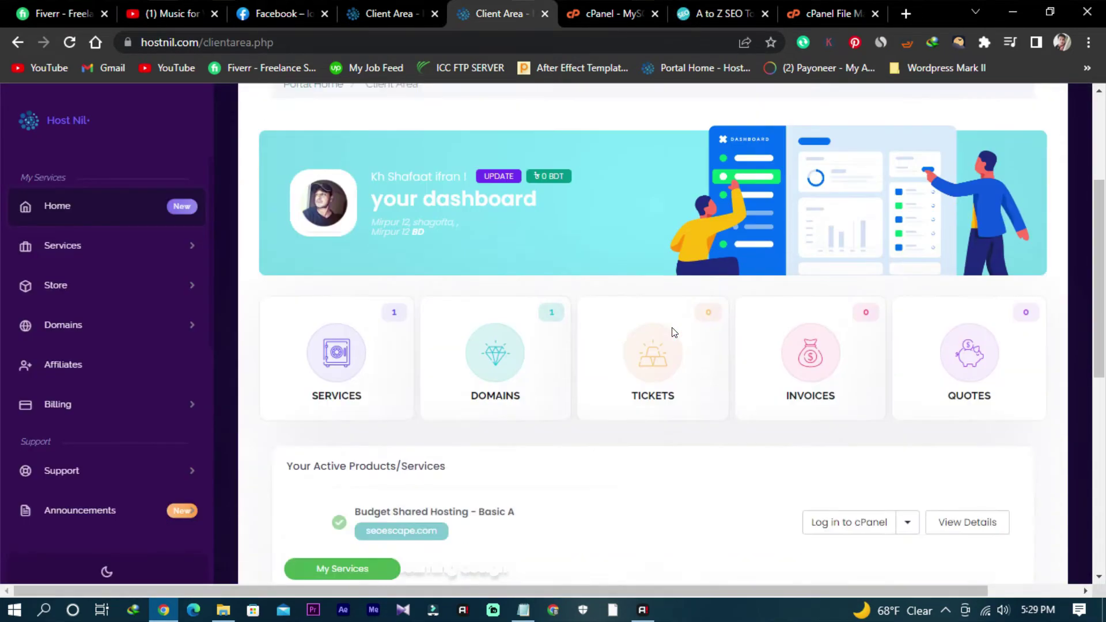
Step: Navigate back and forward through the cPanel MySQL Databases pages, then open WordPress Toolkit
scroll(671, 329, "up", 4)
scroll(671, 329, "down", 8)
left_click(661, 6)
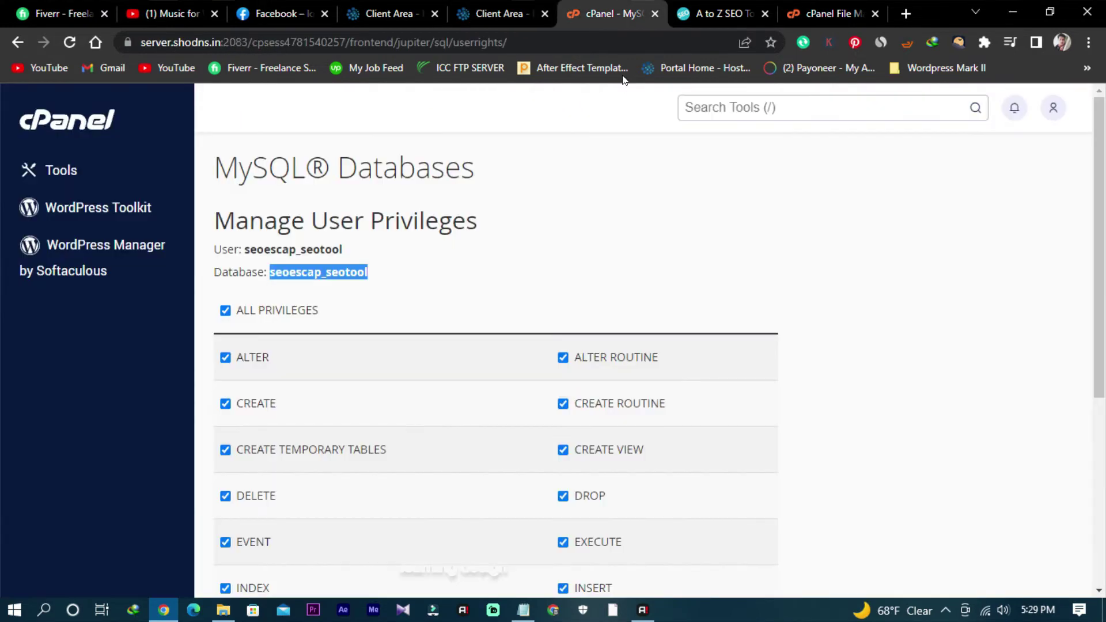
left_click(17, 42)
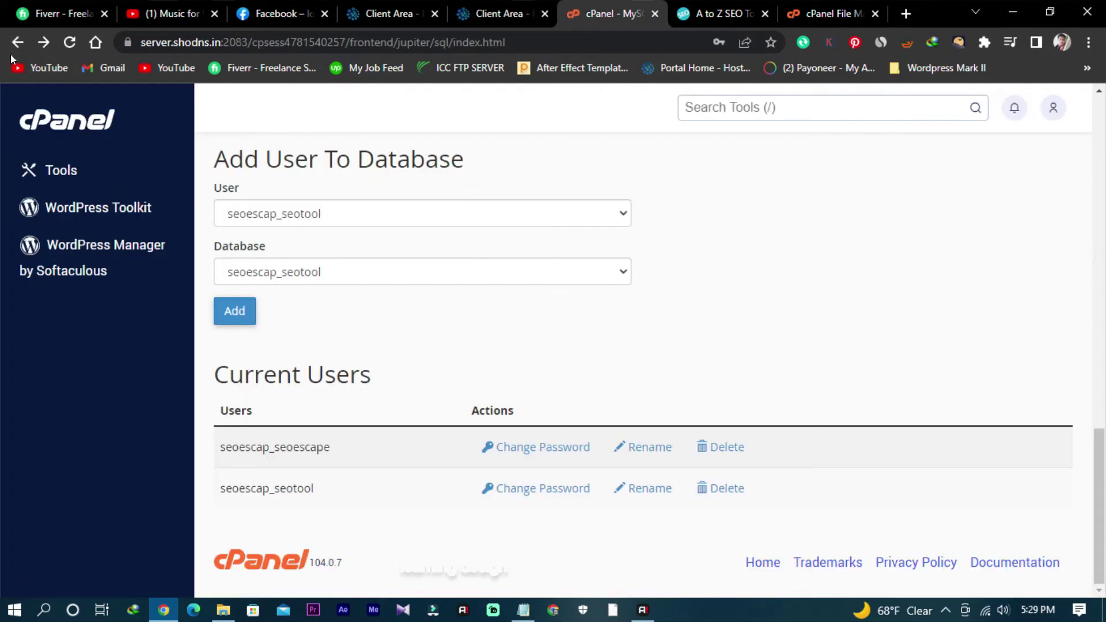
left_click(14, 49)
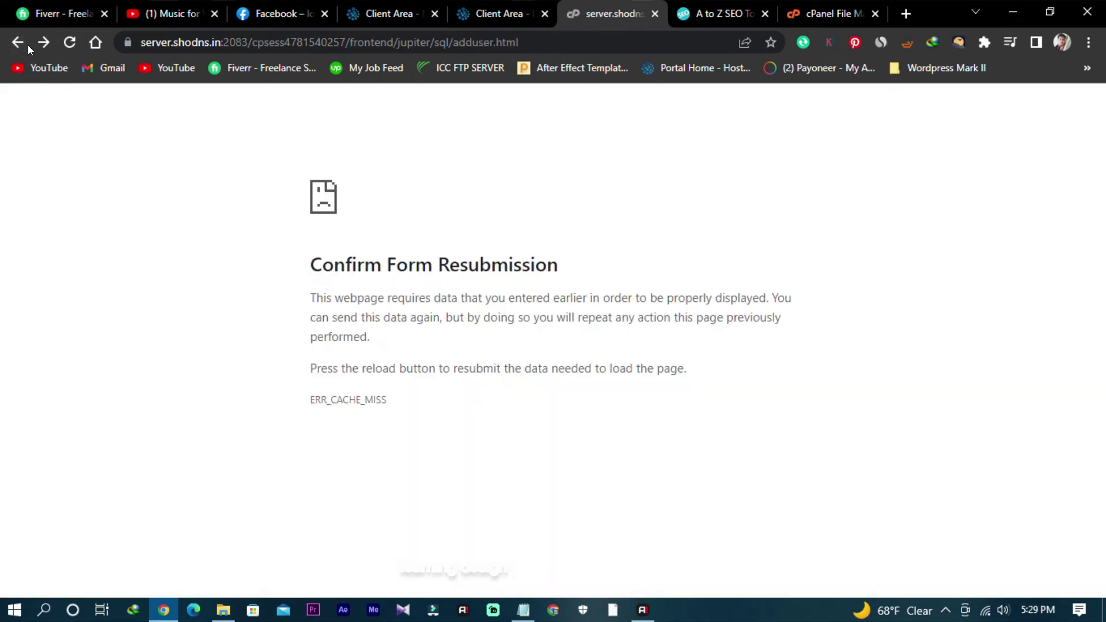
left_click(22, 43)
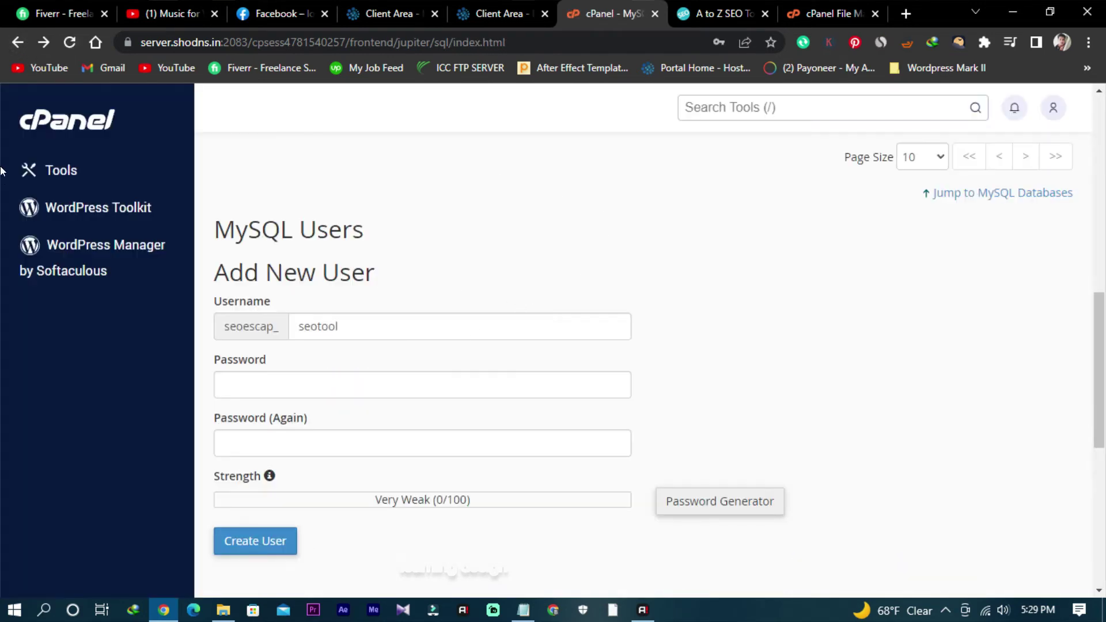
left_click(92, 209)
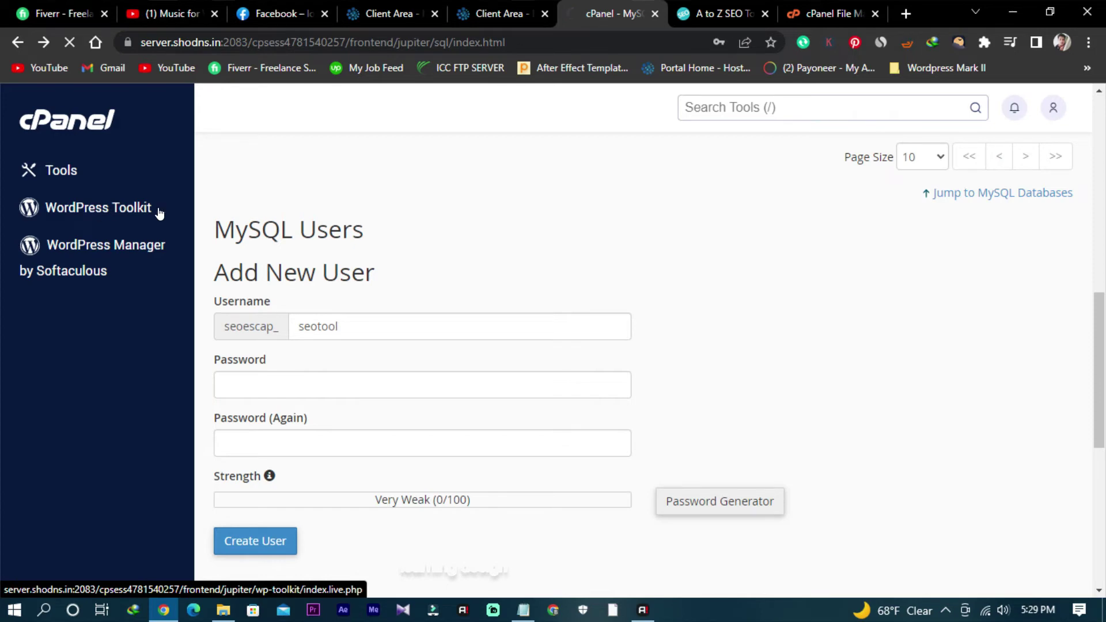
Step: Try the Plagiarism Checker tool on the seoescape.com homepage and return from its 404 page
left_click(735, 16)
scroll(339, 338, "down", 8)
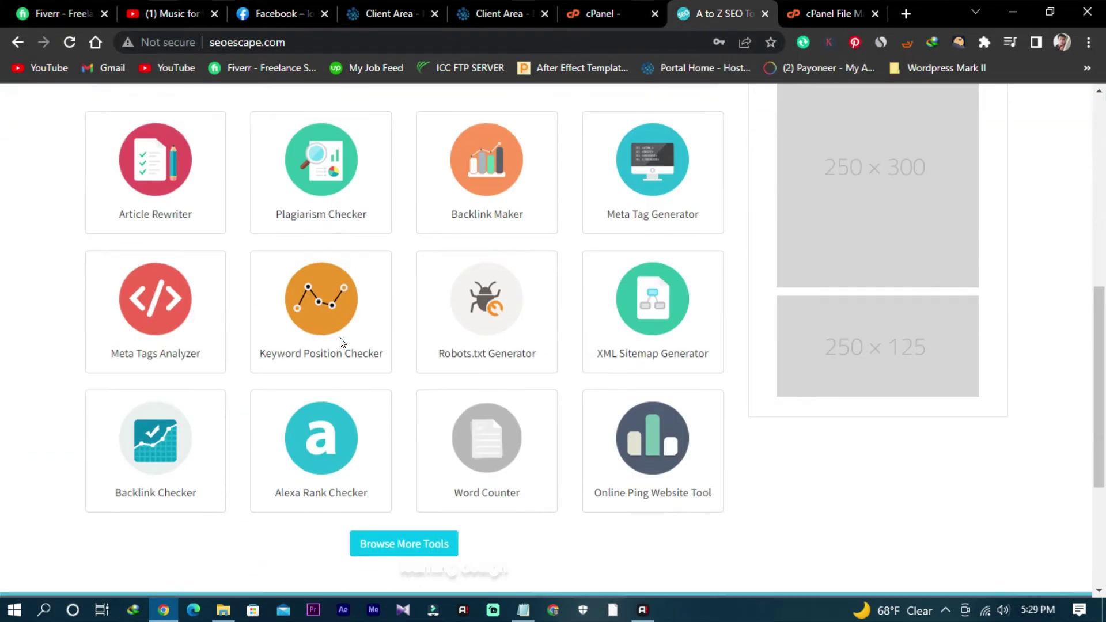
left_click(331, 184)
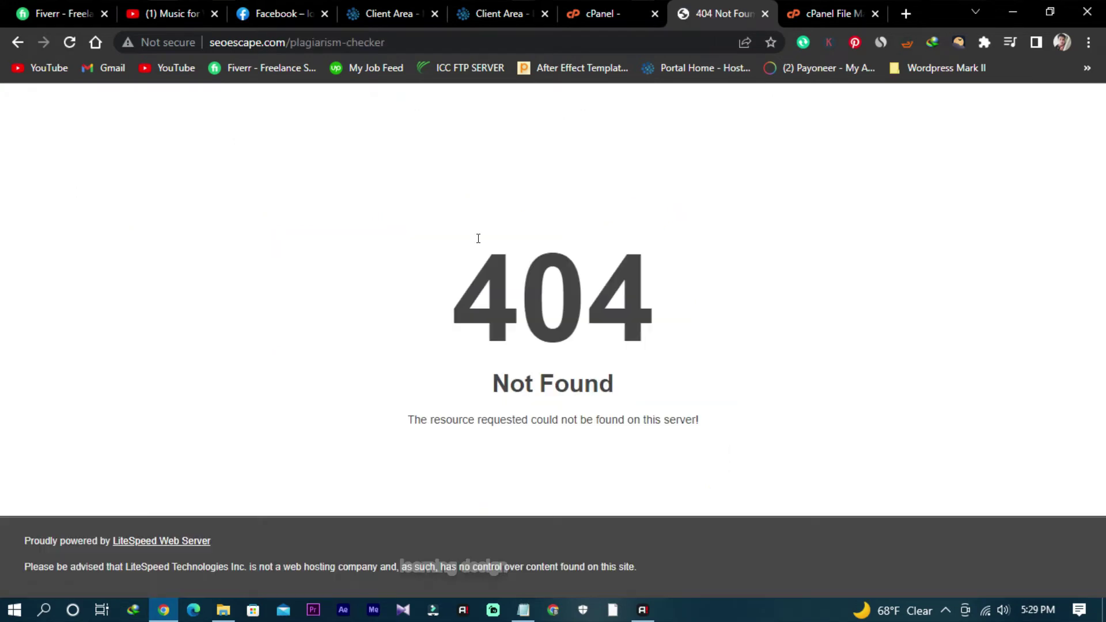
left_click(17, 42)
Step: Load more tools, try Page Size Checker (404 Not Found), then view cPanel's WordPress Toolkit
scroll(737, 412, "down", 10)
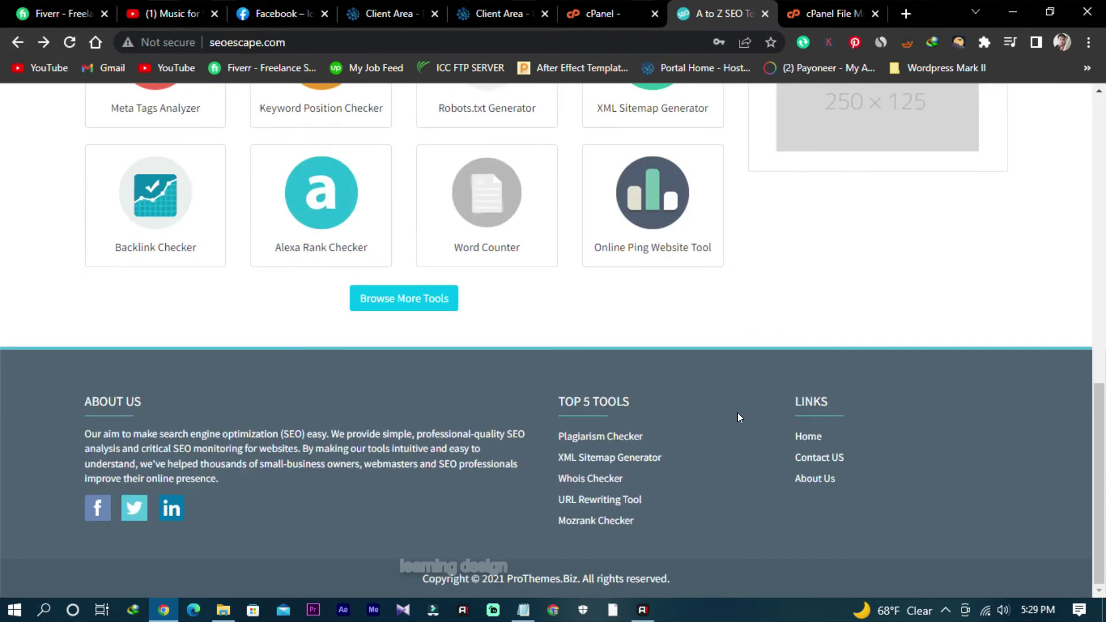
scroll(737, 412, "up", 5)
scroll(740, 416, "down", 3)
left_click(370, 380)
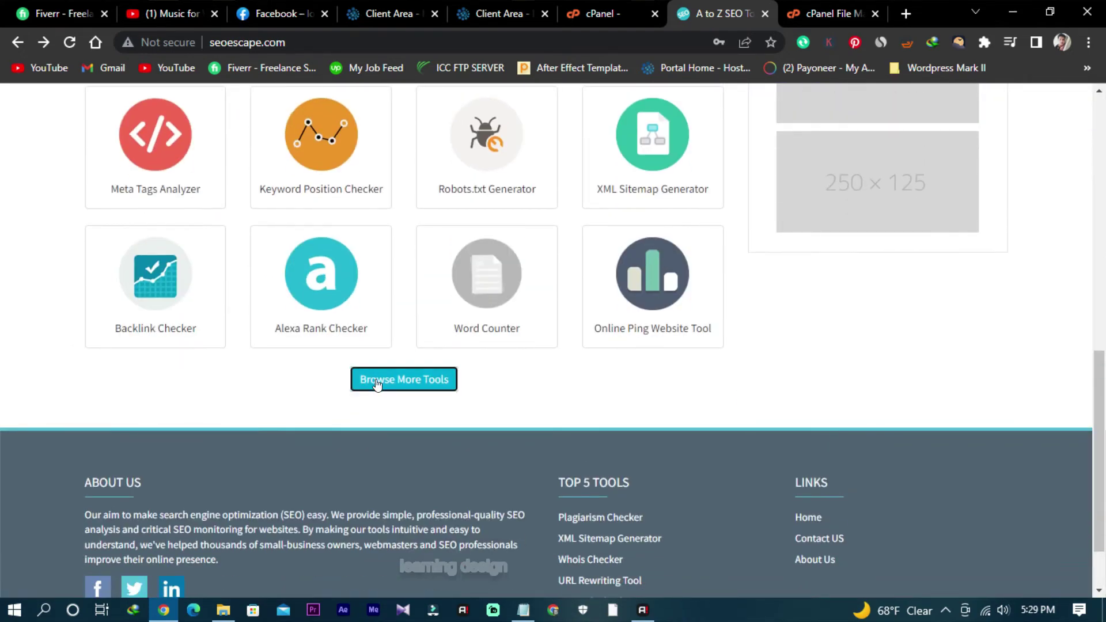
scroll(392, 383, "down", 5)
scroll(402, 385, "down", 1)
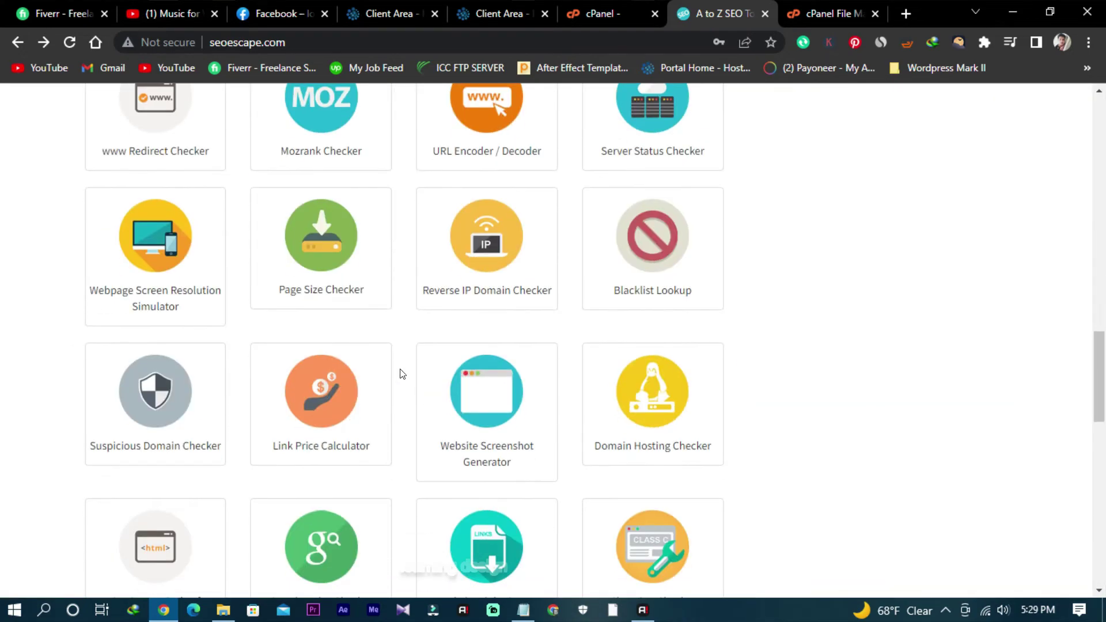
left_click(309, 259)
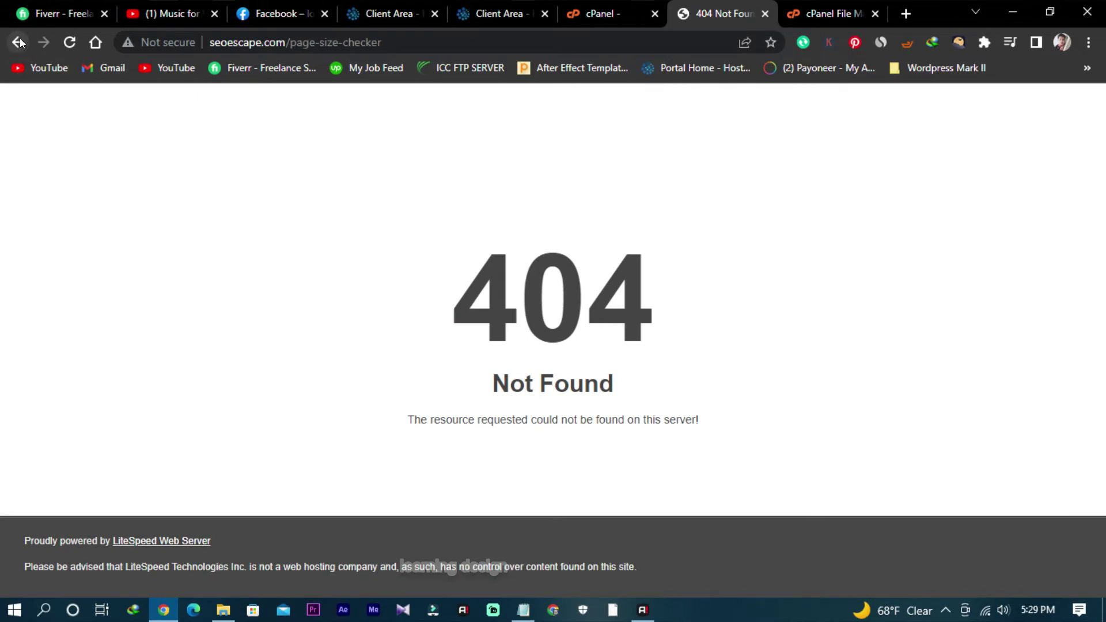
left_click(19, 42)
left_click(609, 15)
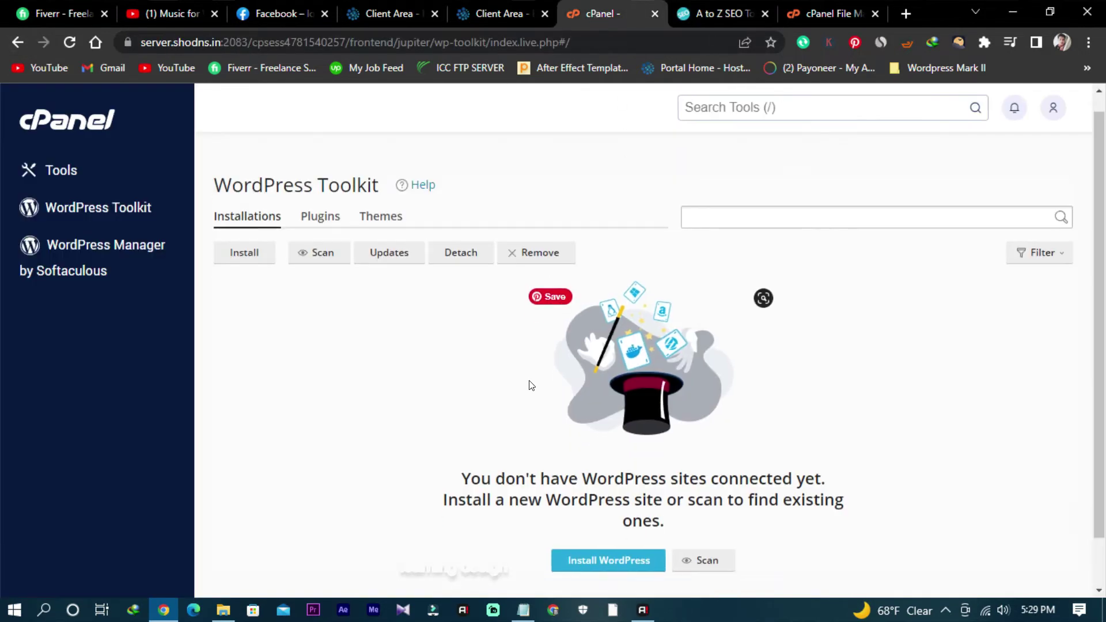
Step: Close the old WordPress Toolkit tab and log in to cPanel for seoescape.com from the client area
scroll(528, 382, "down", 1)
scroll(528, 382, "up", 2)
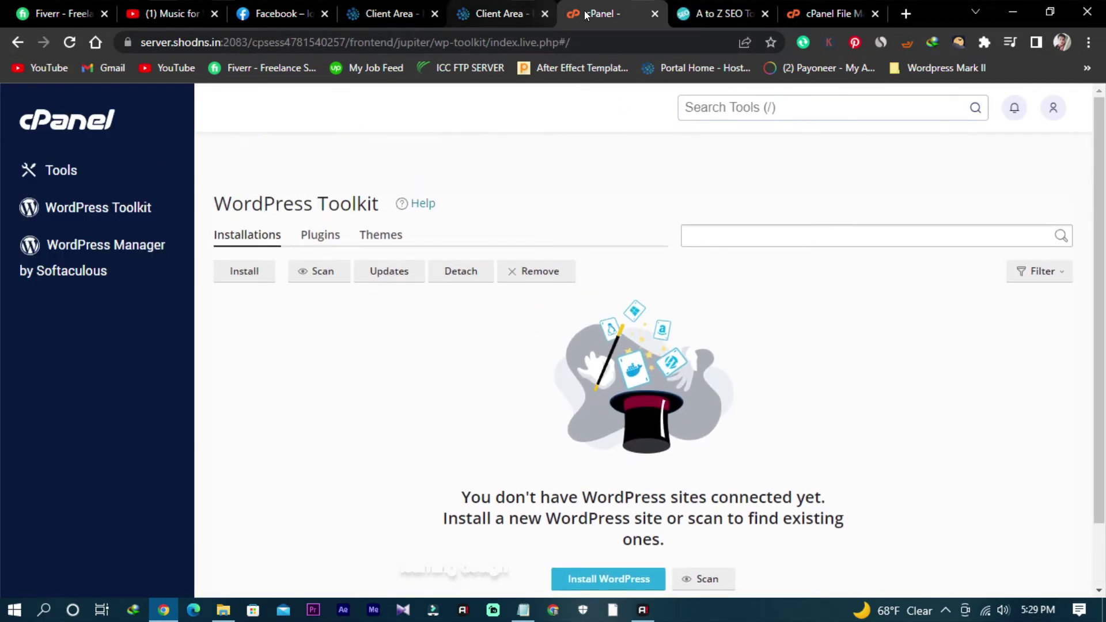
left_click(655, 13)
left_click(498, 13)
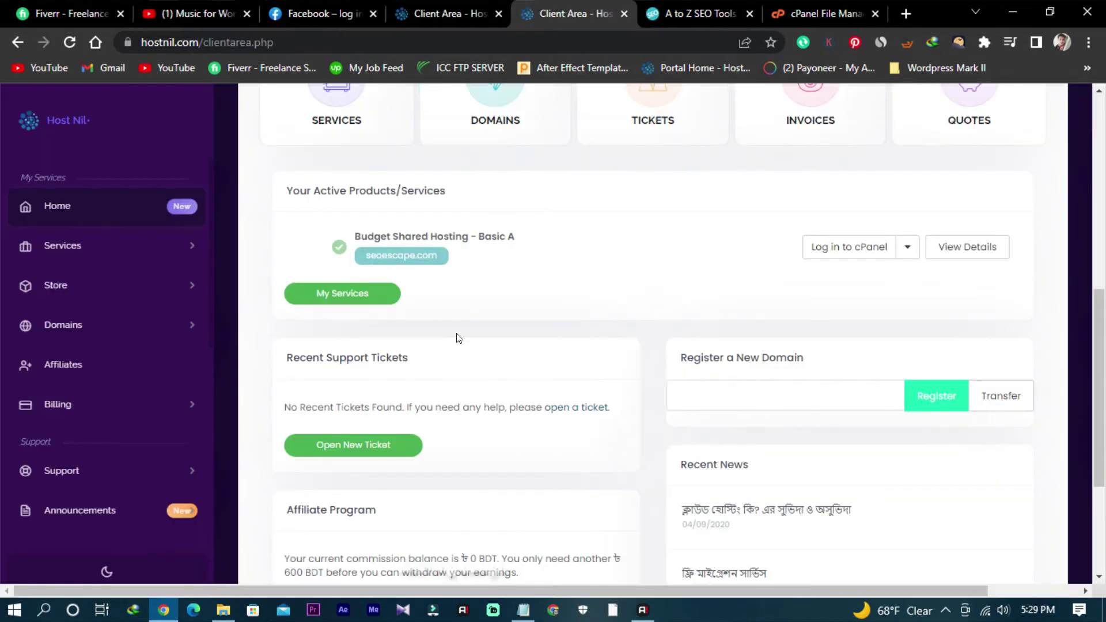
scroll(454, 338, "up", 1)
left_click(880, 337)
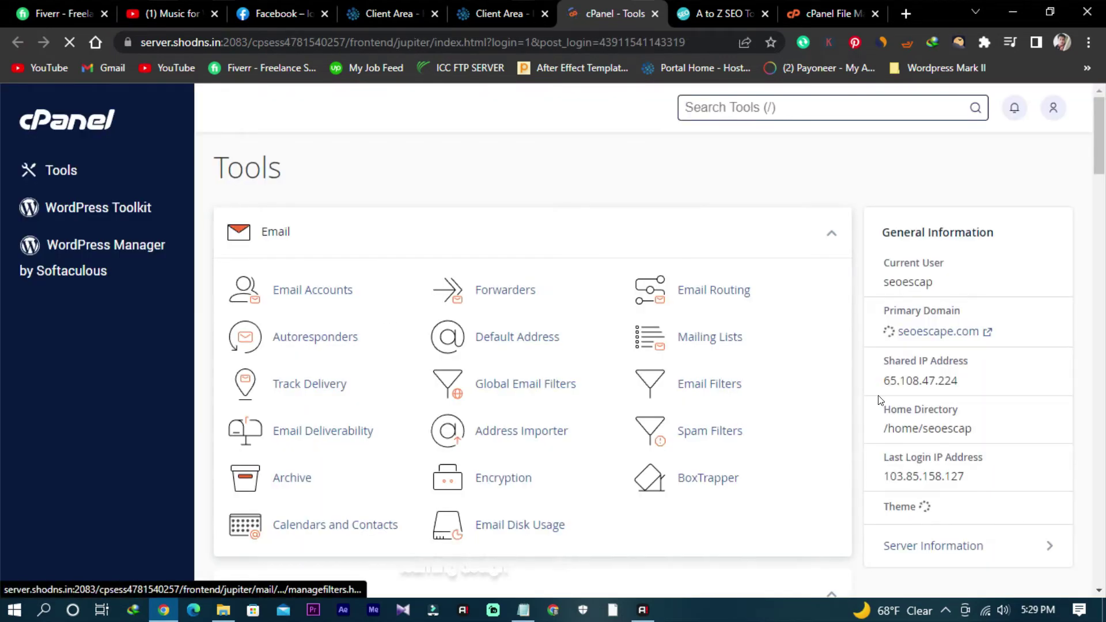
Step: Reload the expired File Manager tab, close it, and continue in the fresh cPanel Tools dashboard
scroll(894, 411, "down", 3)
scroll(895, 411, "down", 9)
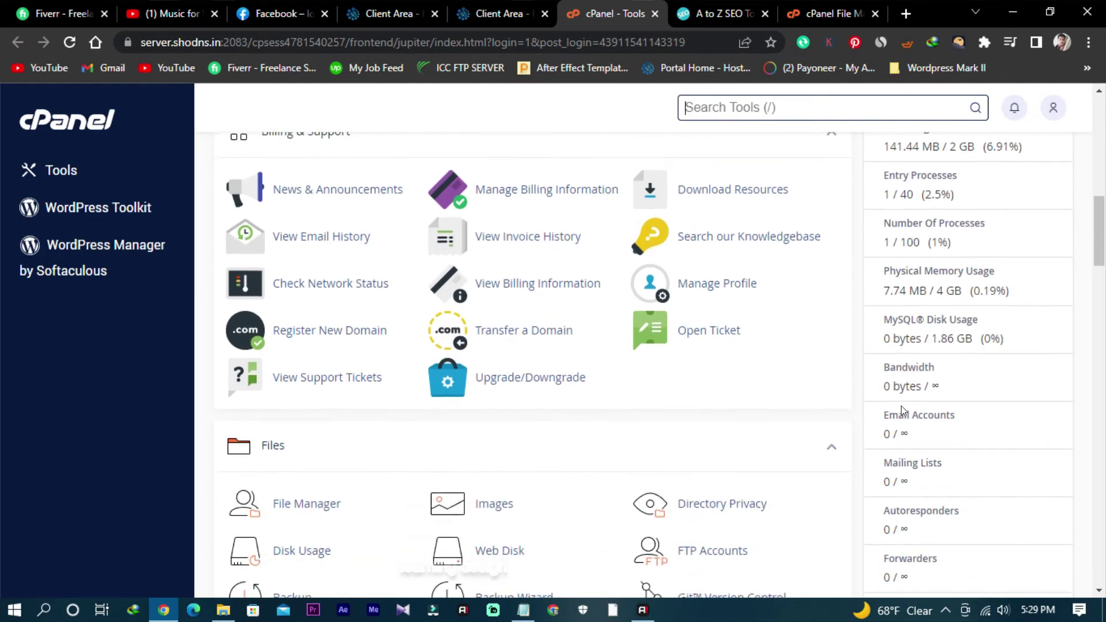
scroll(900, 406, "up", 2)
scroll(903, 407, "up", 6)
scroll(899, 402, "down", 2)
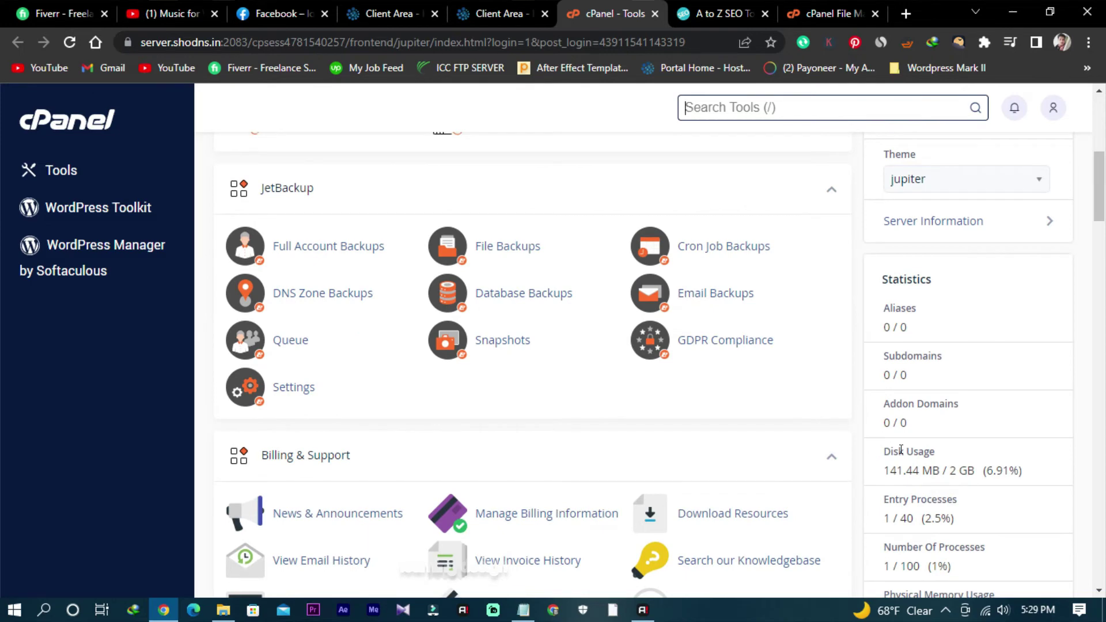
left_click(722, 13)
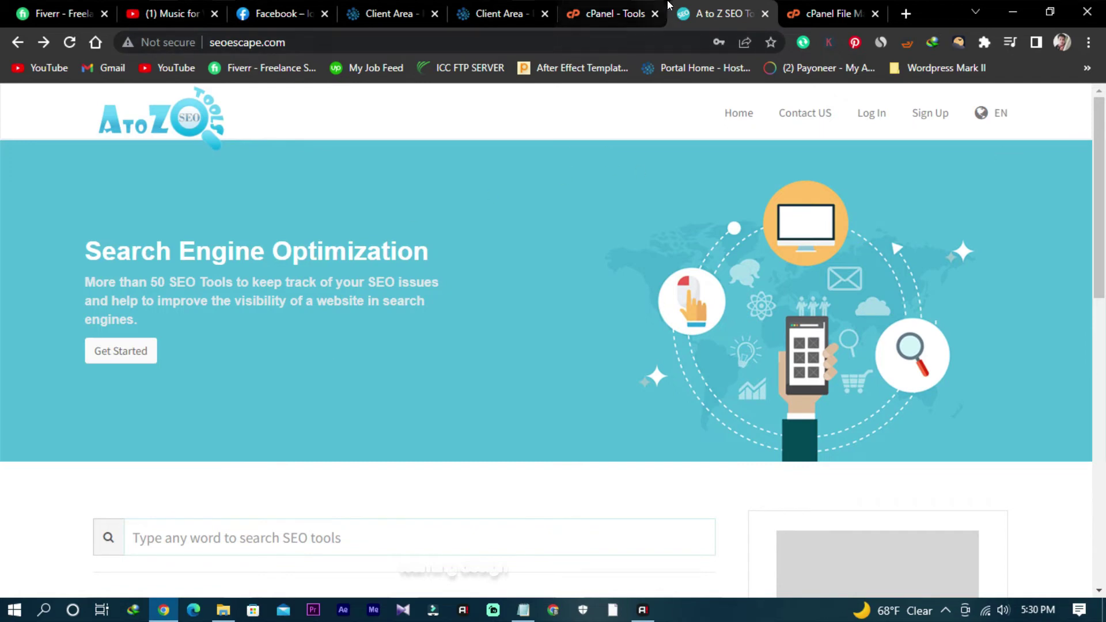
left_click(837, 6)
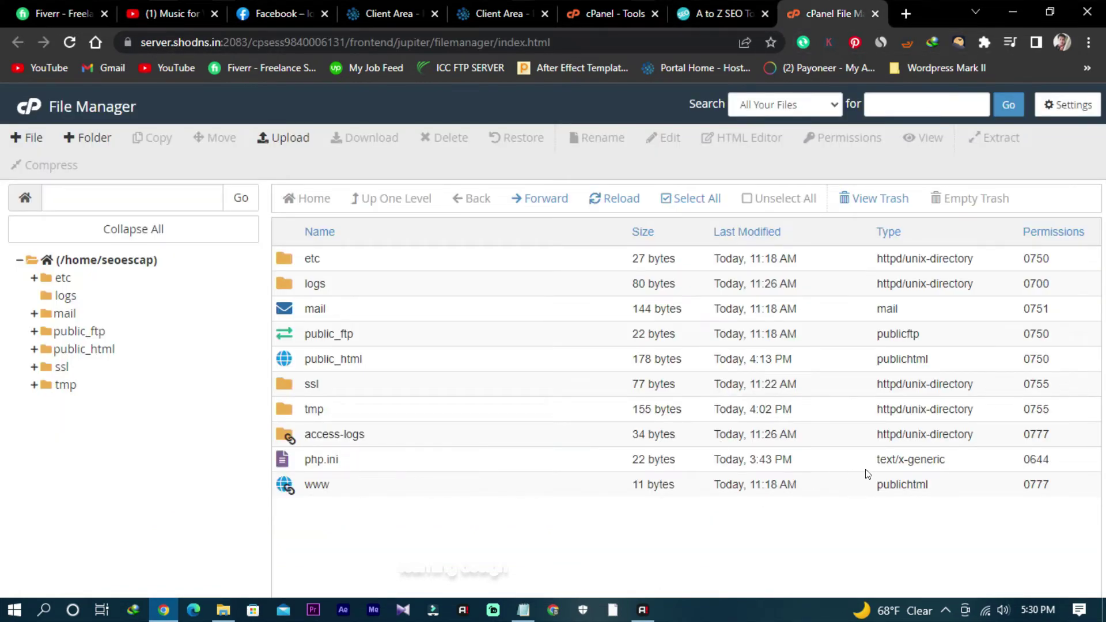
left_click(70, 43)
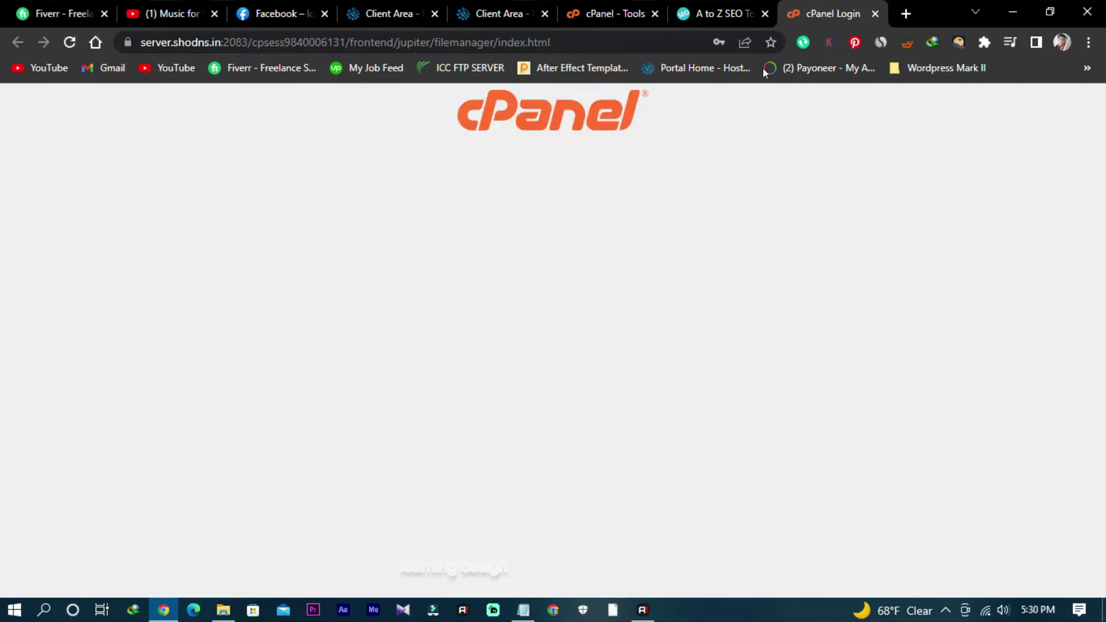
left_click(875, 13)
left_click(614, 14)
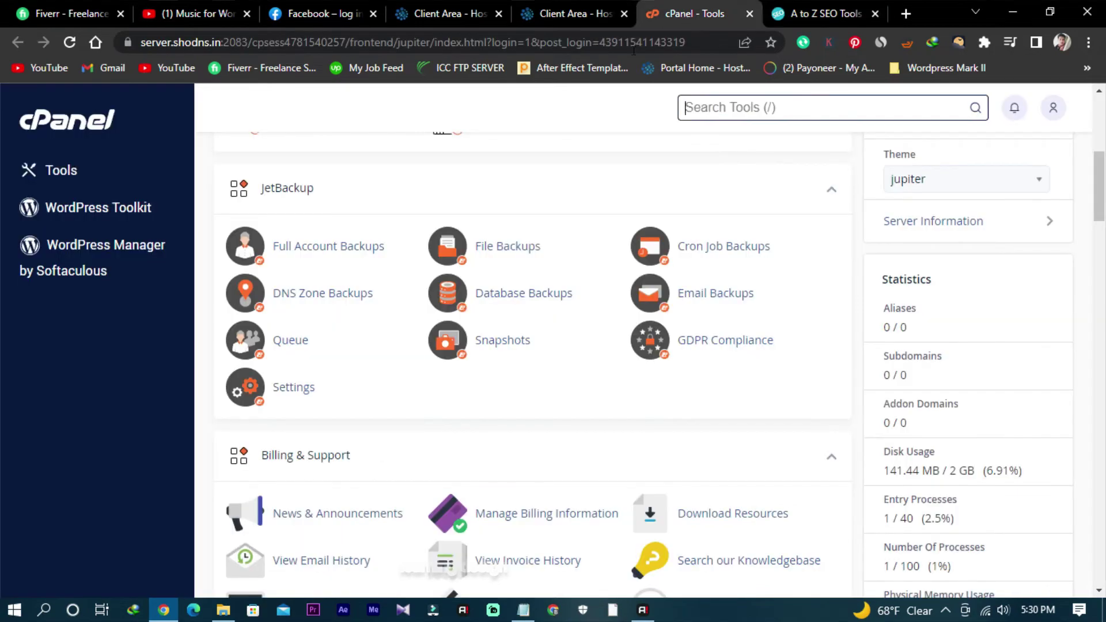
Step: In MySQL Databases, delete the first current user, seoescap_seoescape, leaving seoescap_seotool
scroll(486, 481, "down", 8)
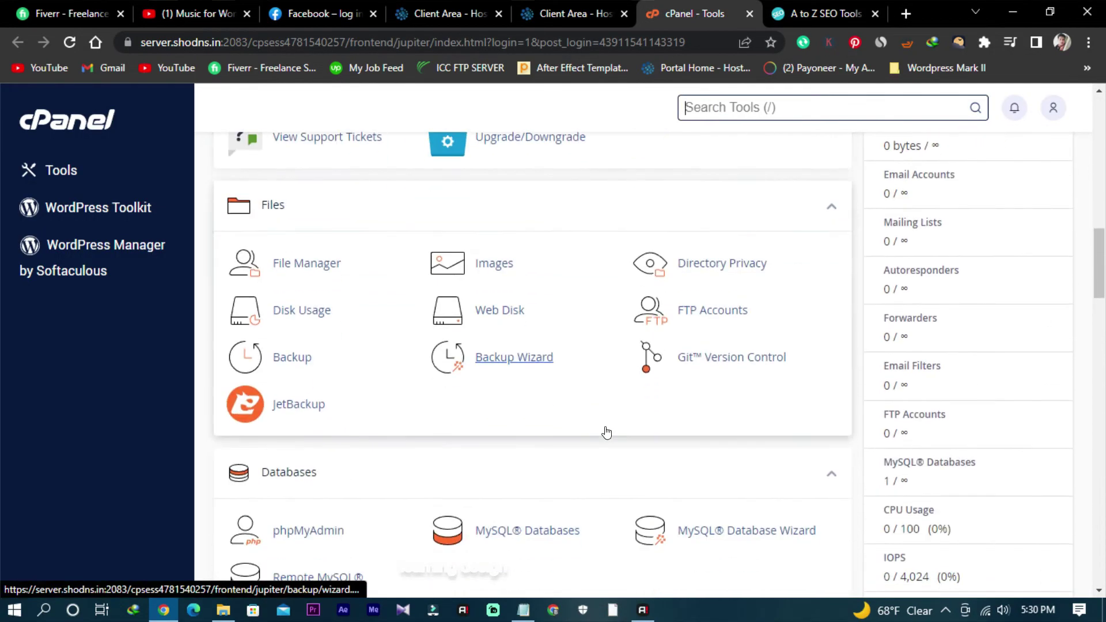
scroll(606, 432, "up", 4)
scroll(606, 432, "down", 7)
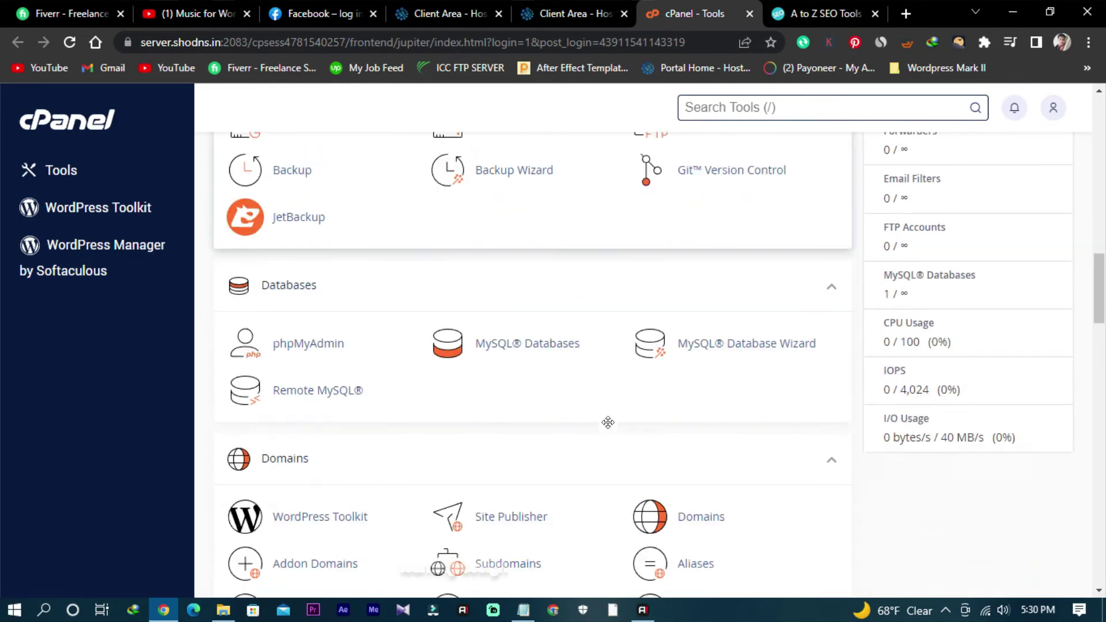
left_click(519, 286)
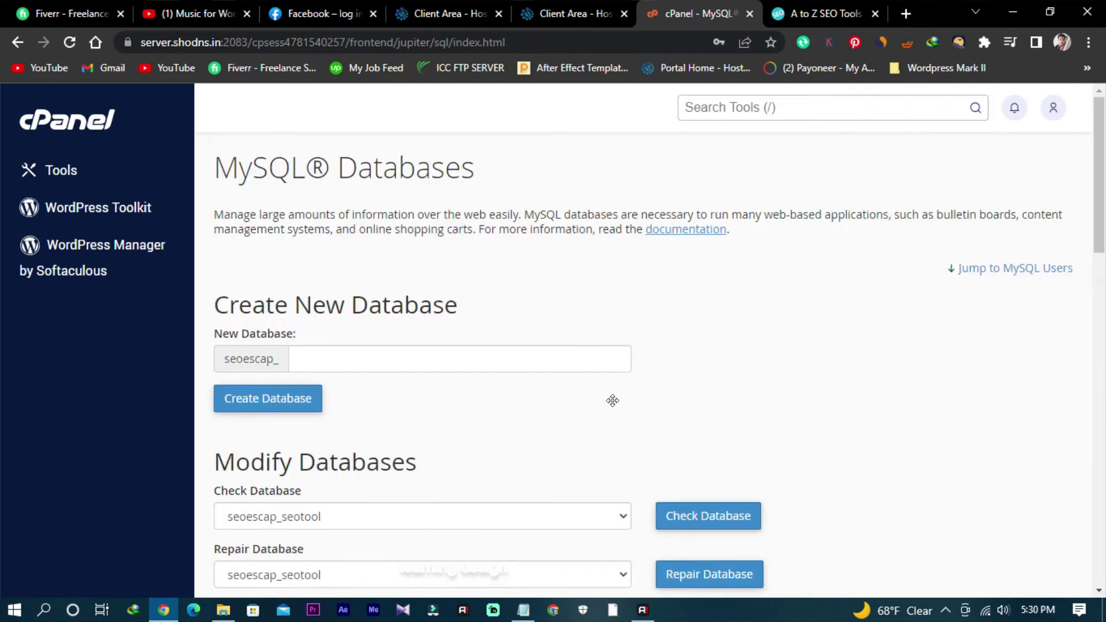
scroll(612, 401, "down", 4)
scroll(613, 400, "down", 10)
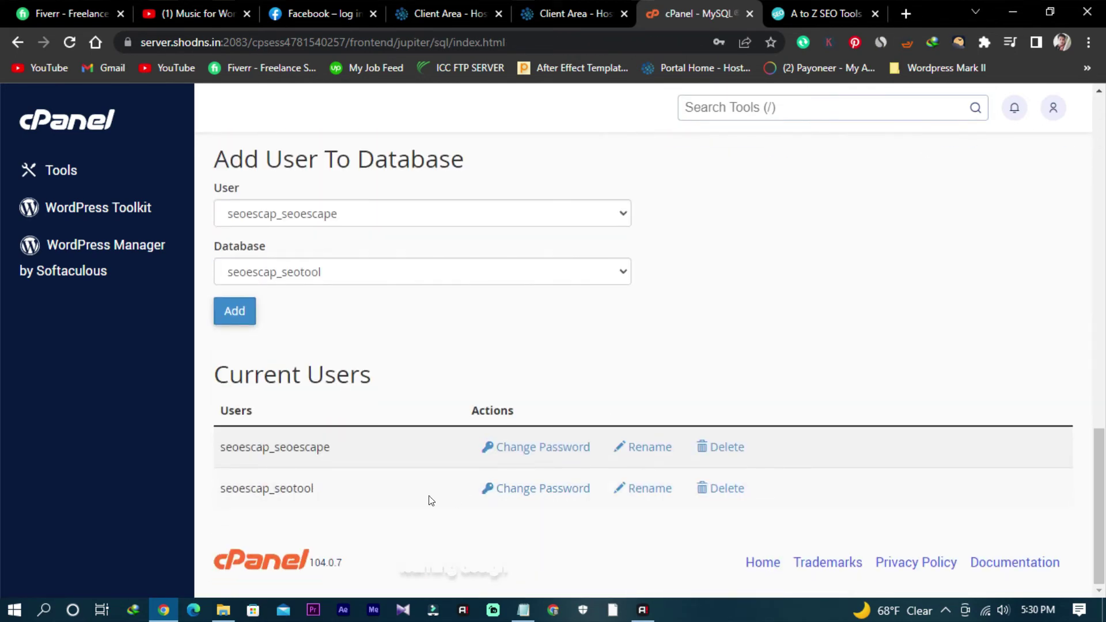
left_click(727, 447)
left_click(249, 280)
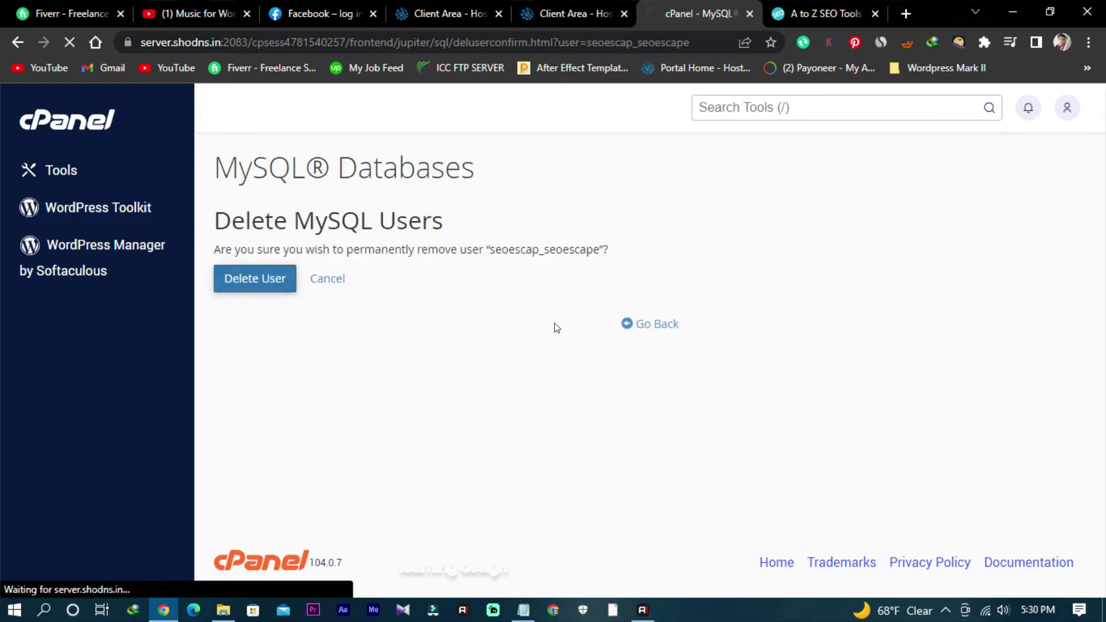
Step: Return to the MySQL Databases page and switch to the Host Nil client area
left_click(656, 315)
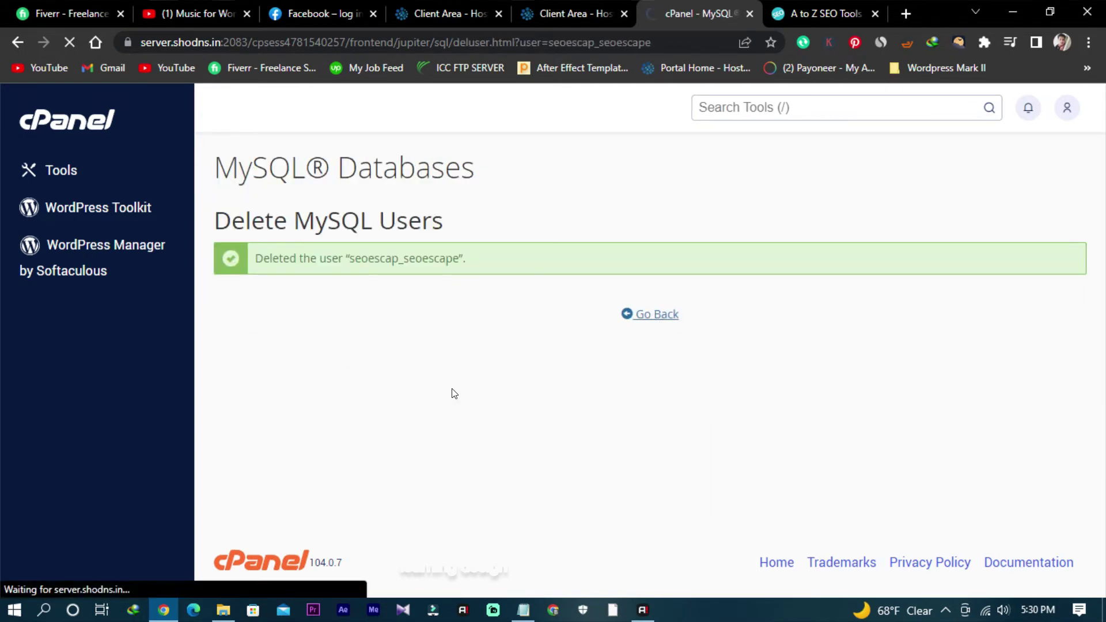
scroll(453, 393, "down", 8)
scroll(455, 392, "up", 8)
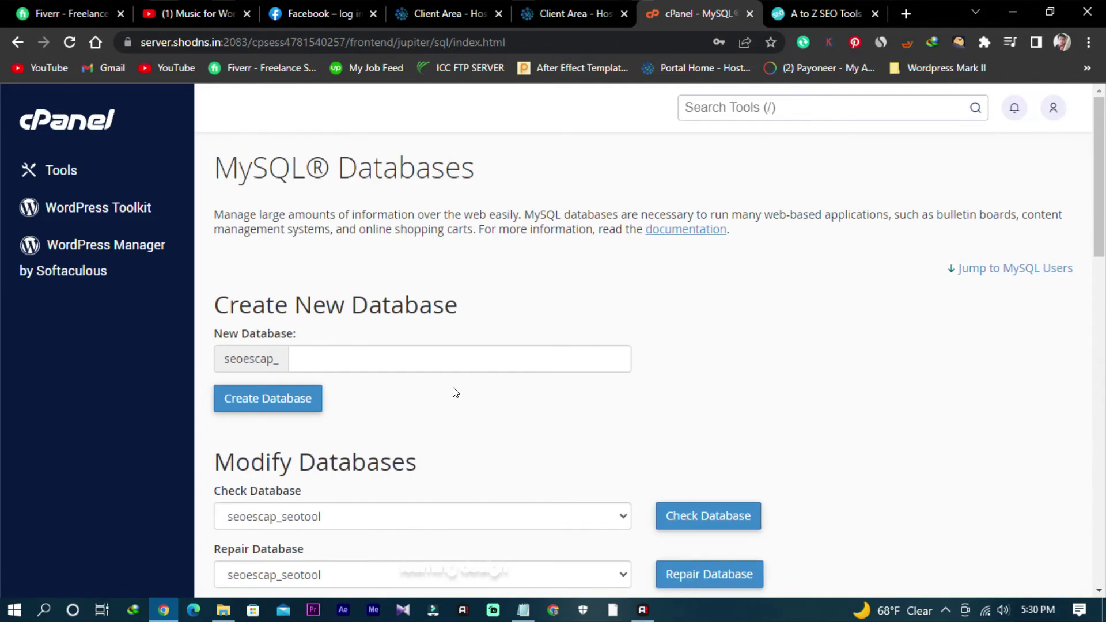
left_click(18, 42)
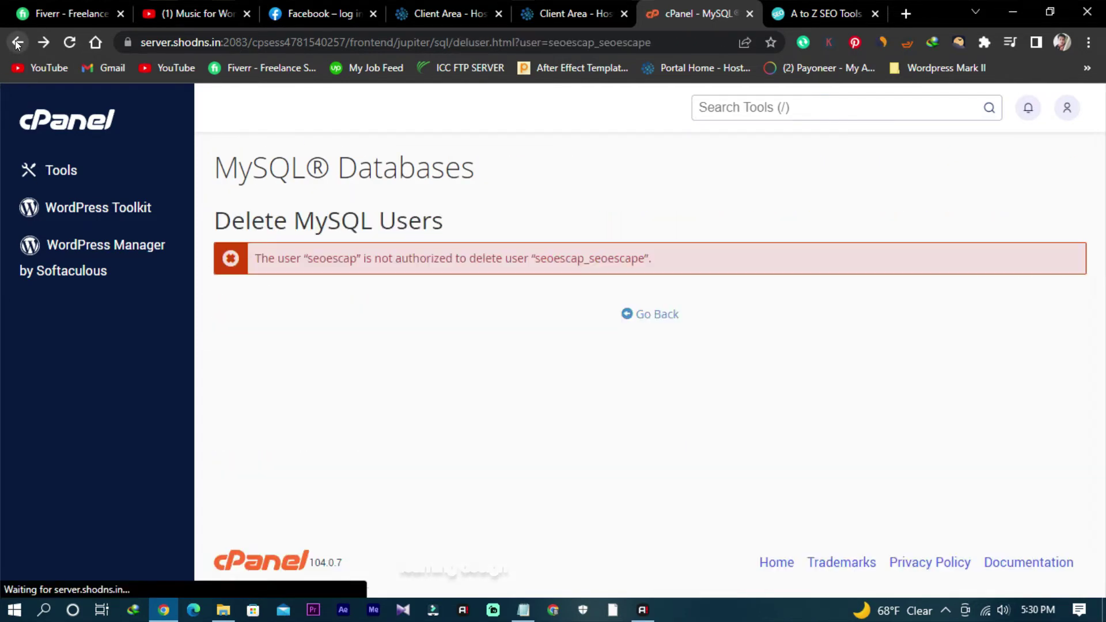
left_click(634, 318)
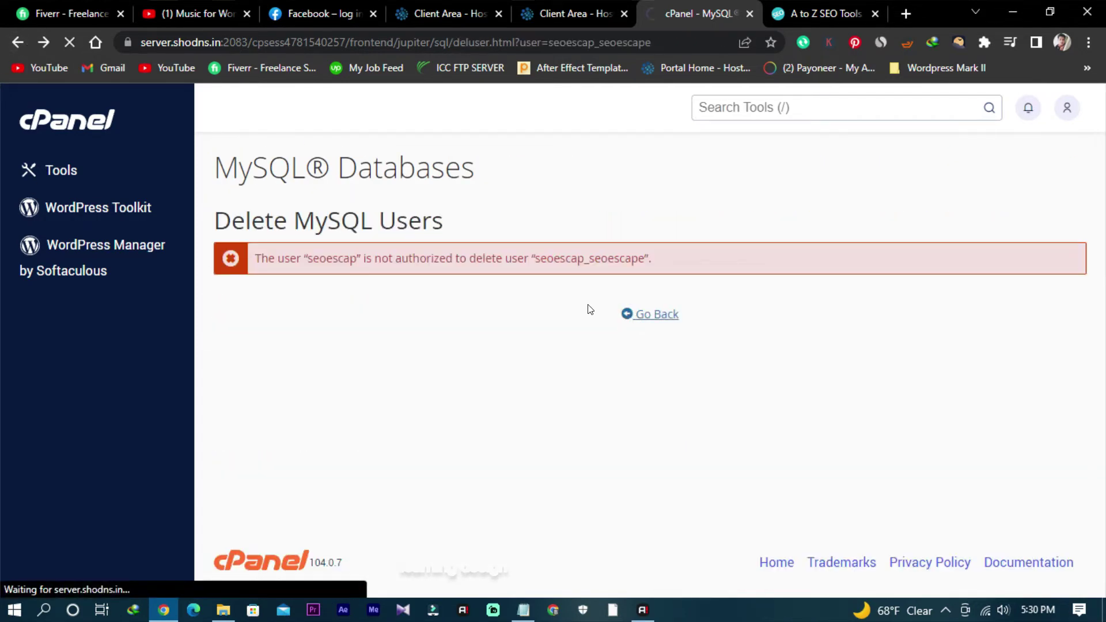
left_click(570, 13)
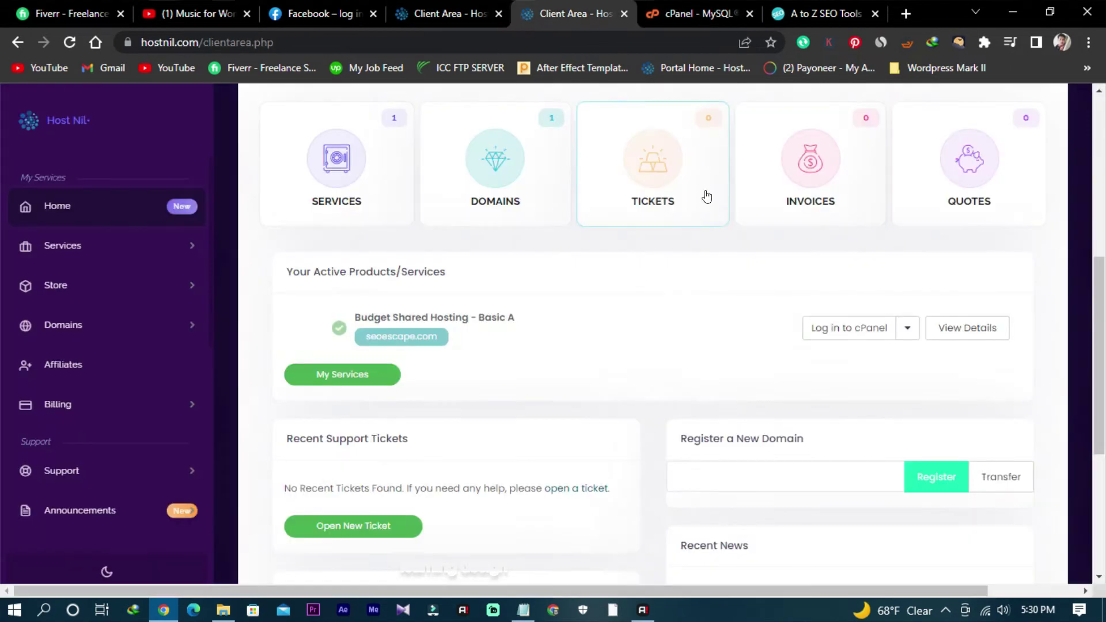
Step: Log into cPanel again, close MySQL Databases, and test the Plagiarism Checker, which returns 404
left_click(841, 327)
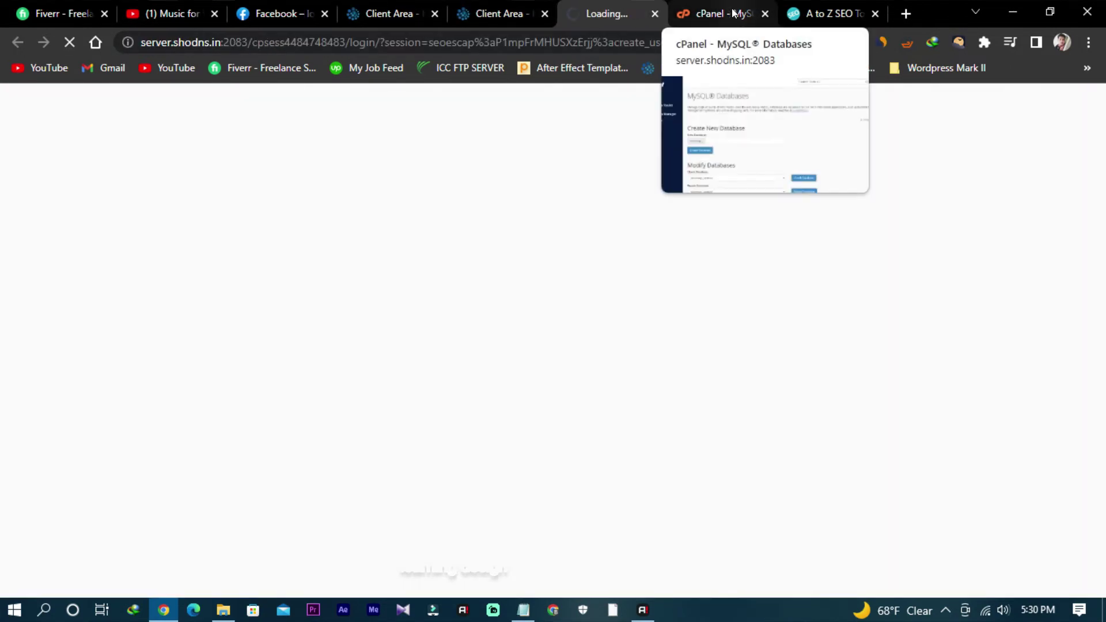
left_click(737, 14)
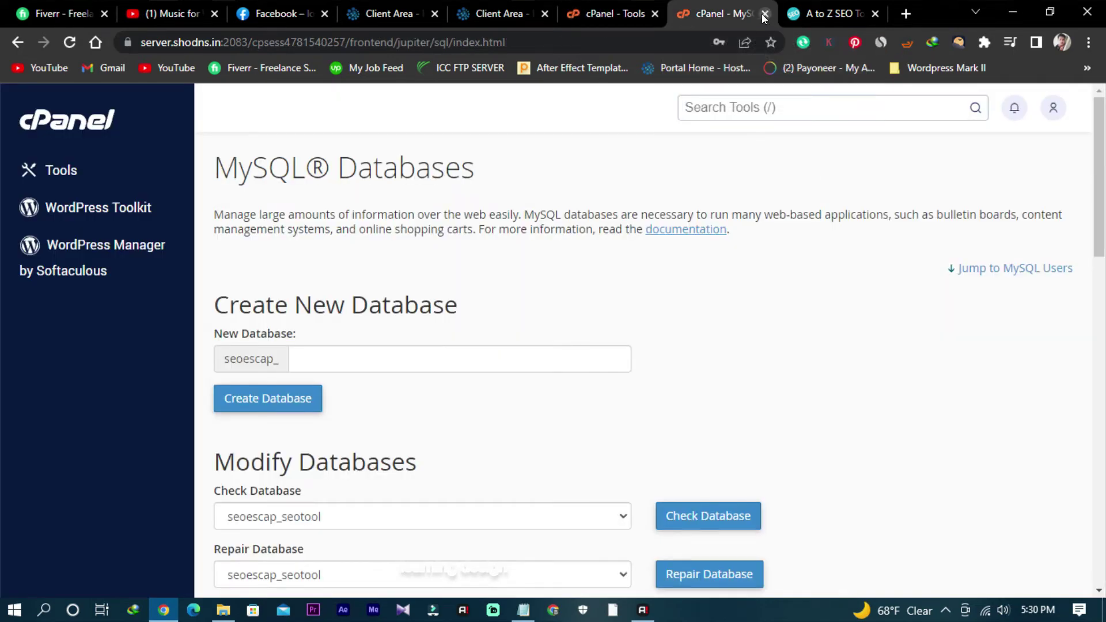
left_click(764, 14)
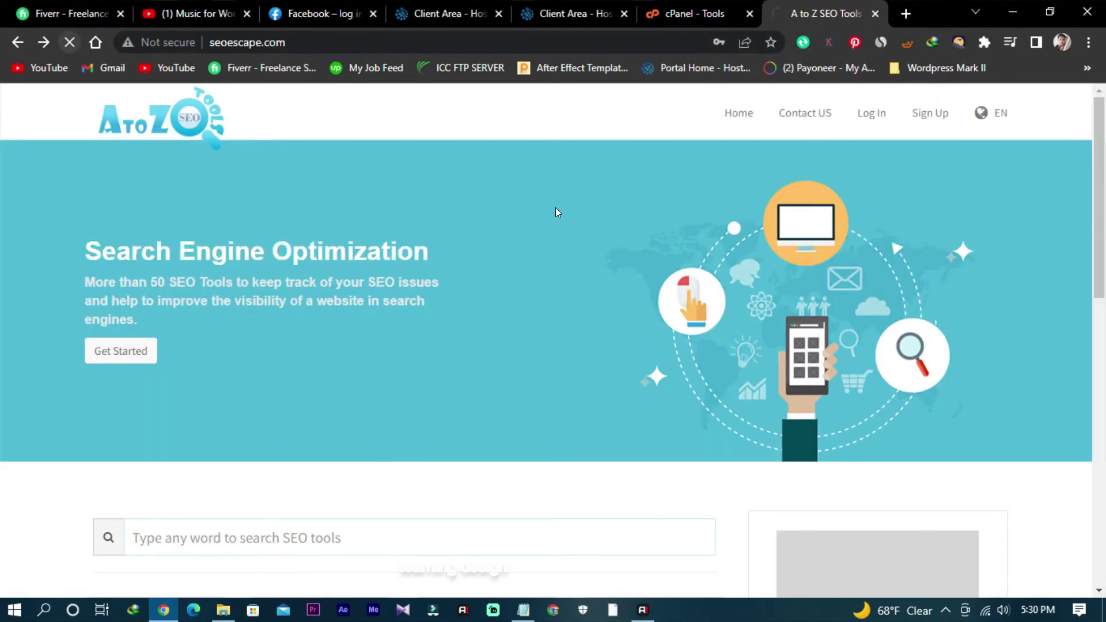
scroll(520, 409, "down", 6)
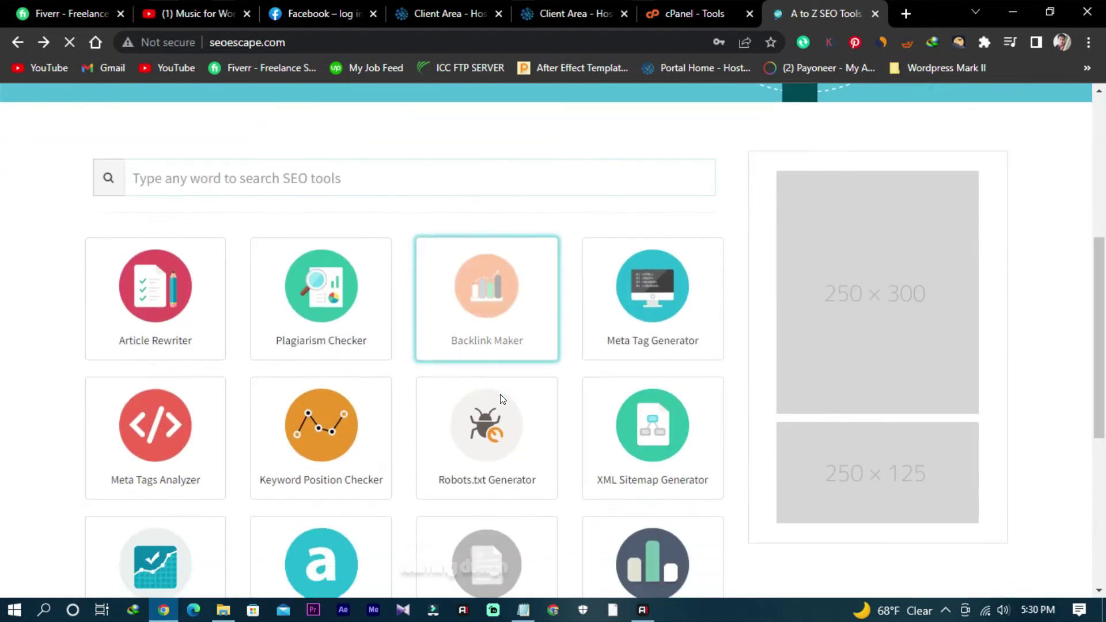
left_click(308, 286)
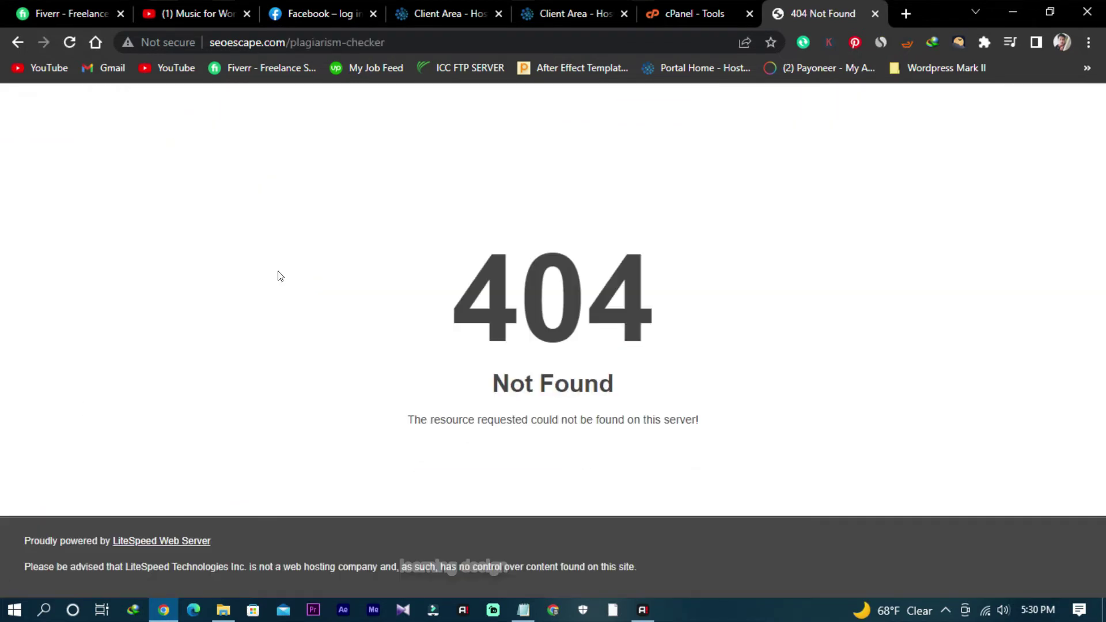
key("alt+Left")
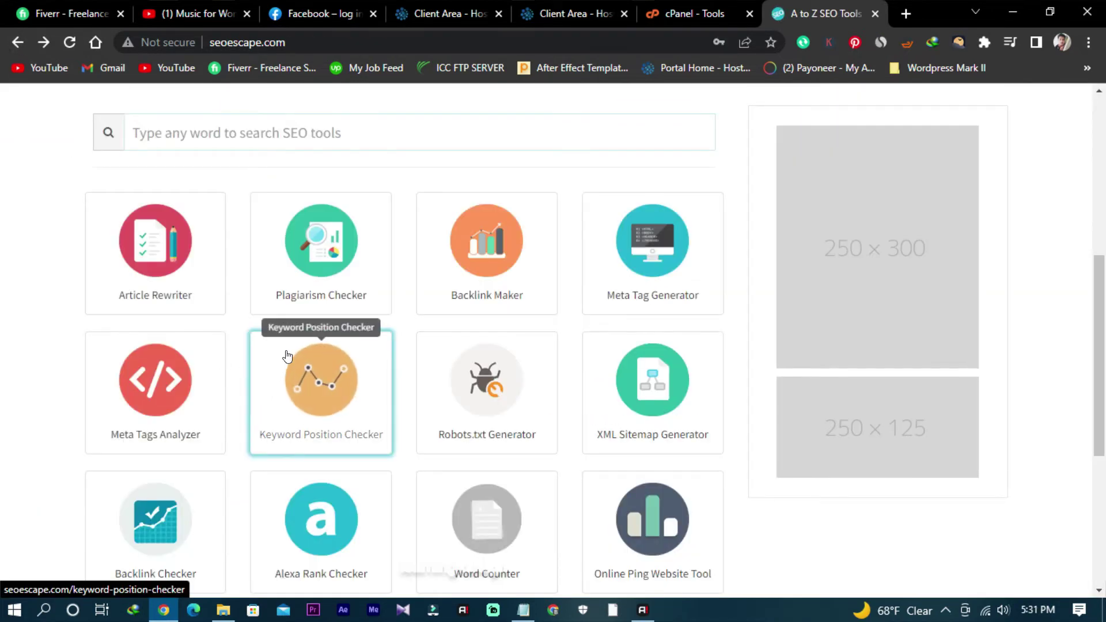
scroll(287, 356, "down", 5)
scroll(288, 353, "up", 10)
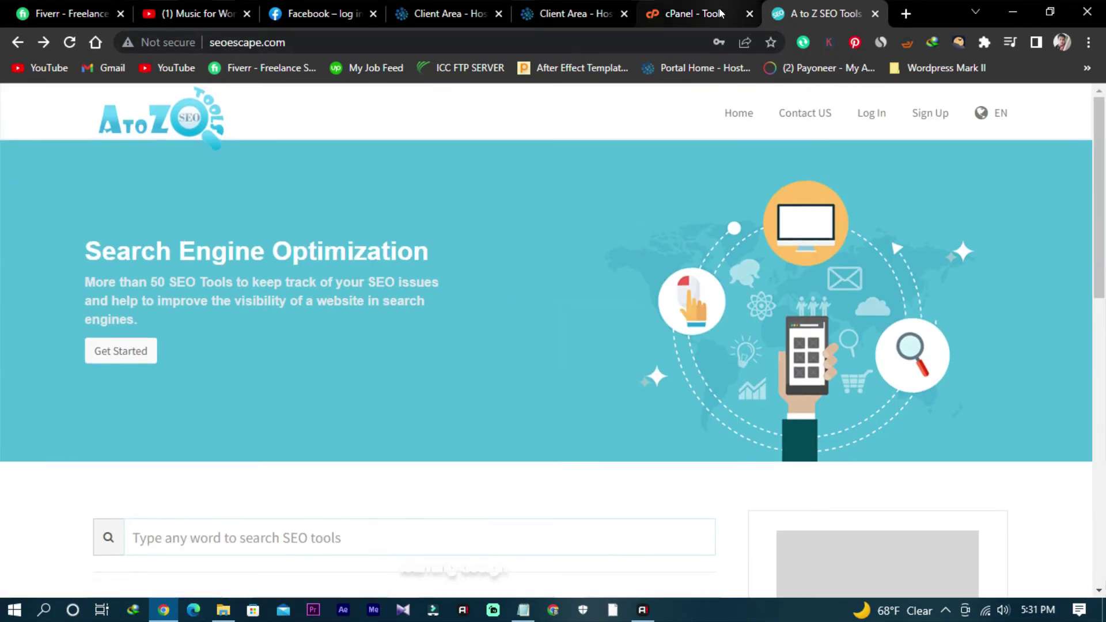
Step: On the seoescape.com homepage, open the Sign In popup and close it again
left_click(719, 13)
left_click(820, 13)
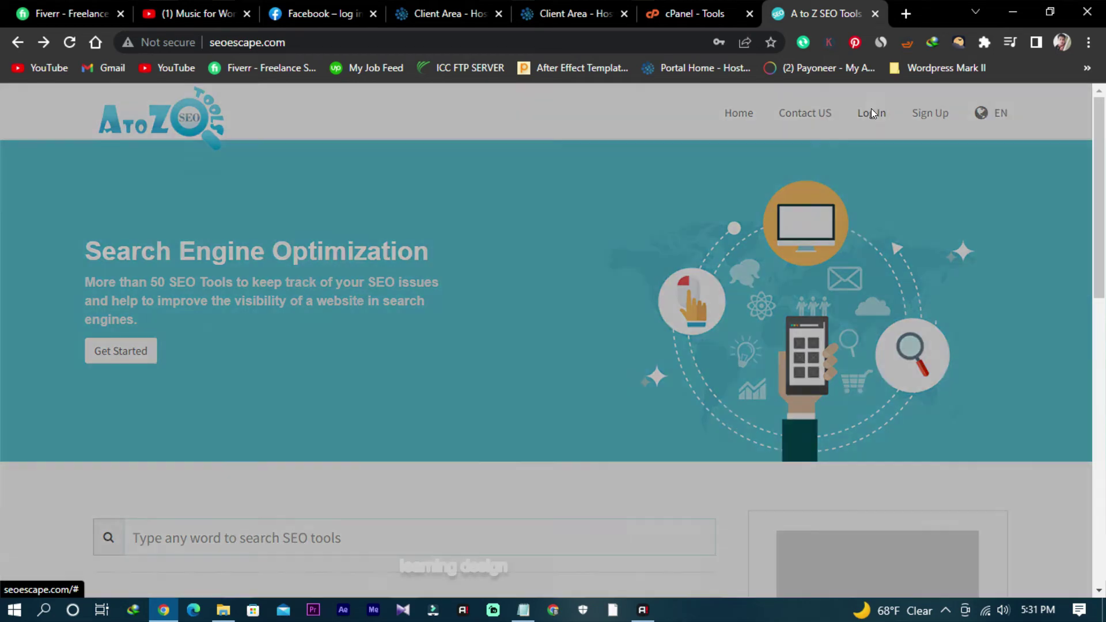
left_click(870, 113)
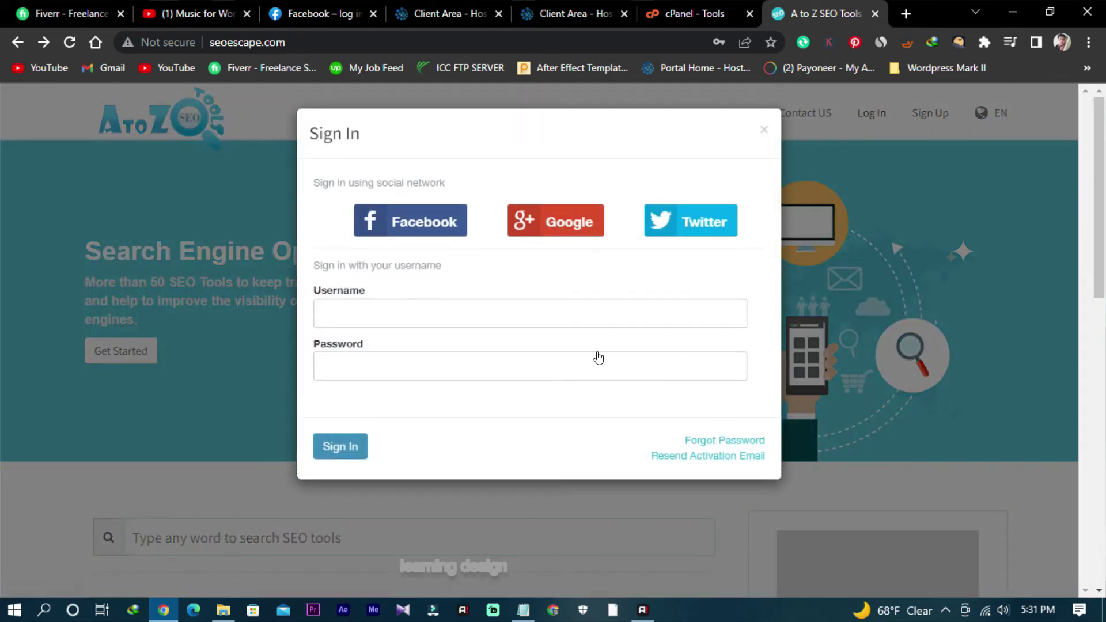
left_click(764, 132)
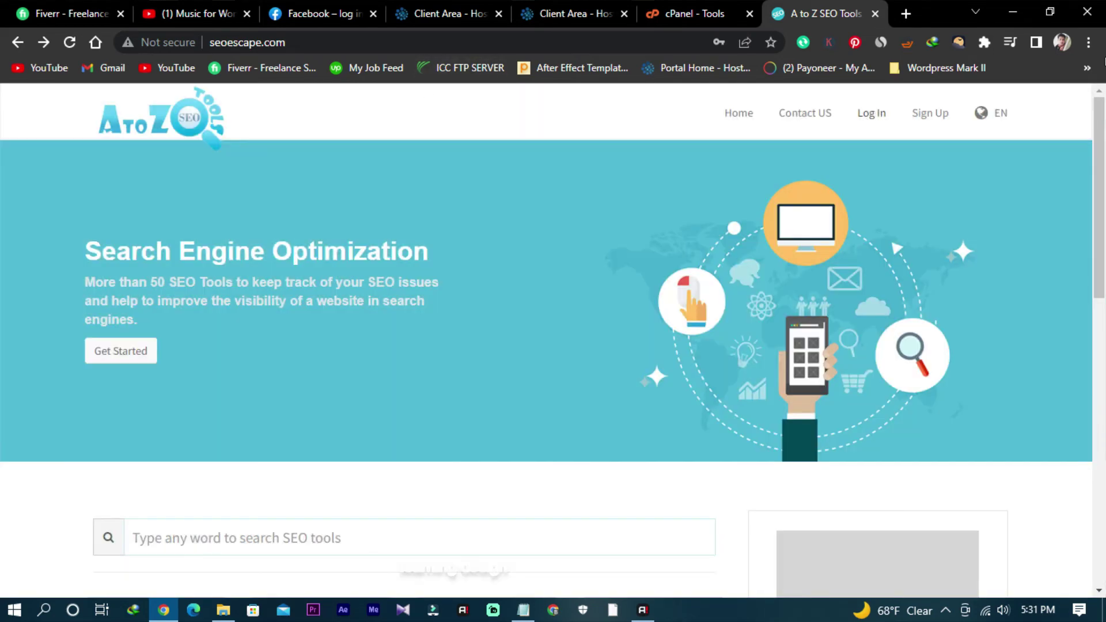
left_click(1086, 68)
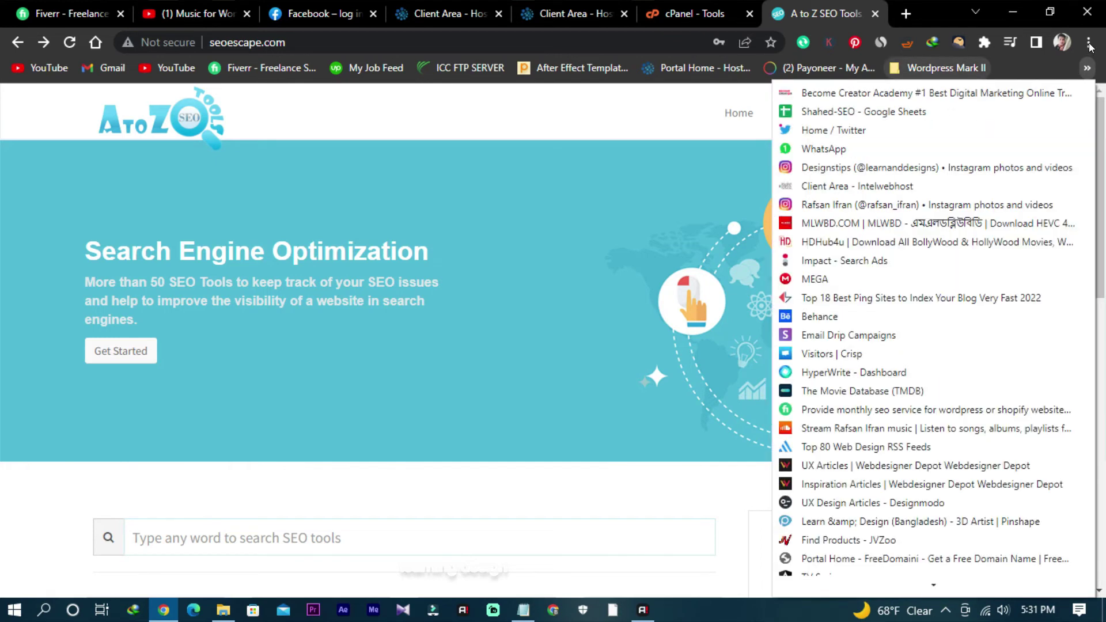
Step: Clear Chrome's browsing data for Last 24 hours from History, then close the Settings and History tabs
left_click(1088, 42)
mouse_move(968, 132)
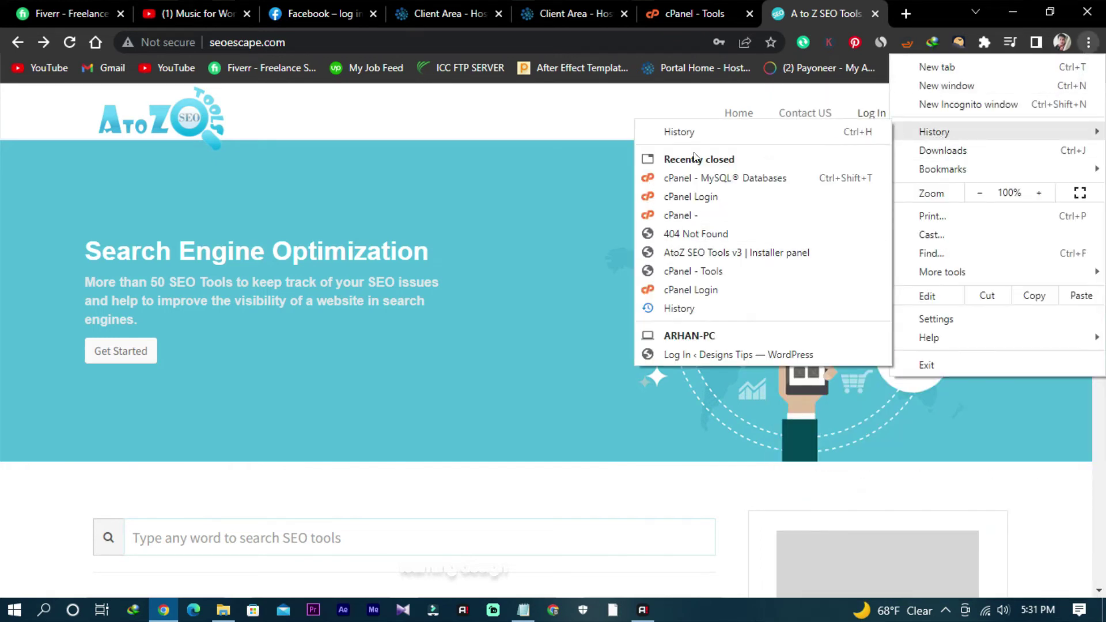
left_click(696, 130)
left_click(123, 265)
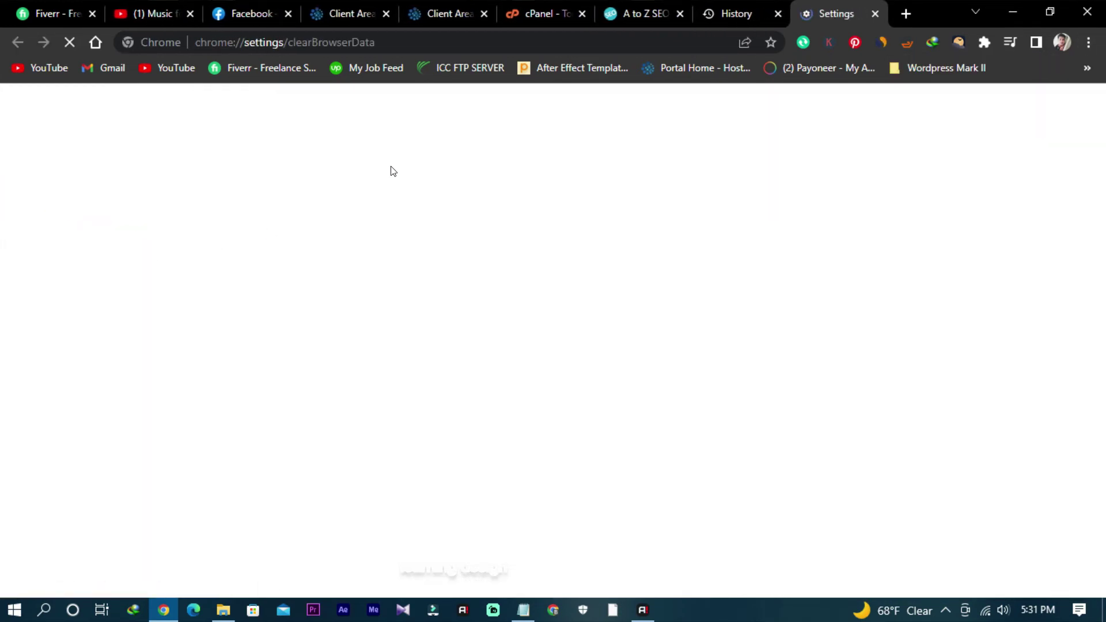
left_click(491, 183)
left_click(492, 214)
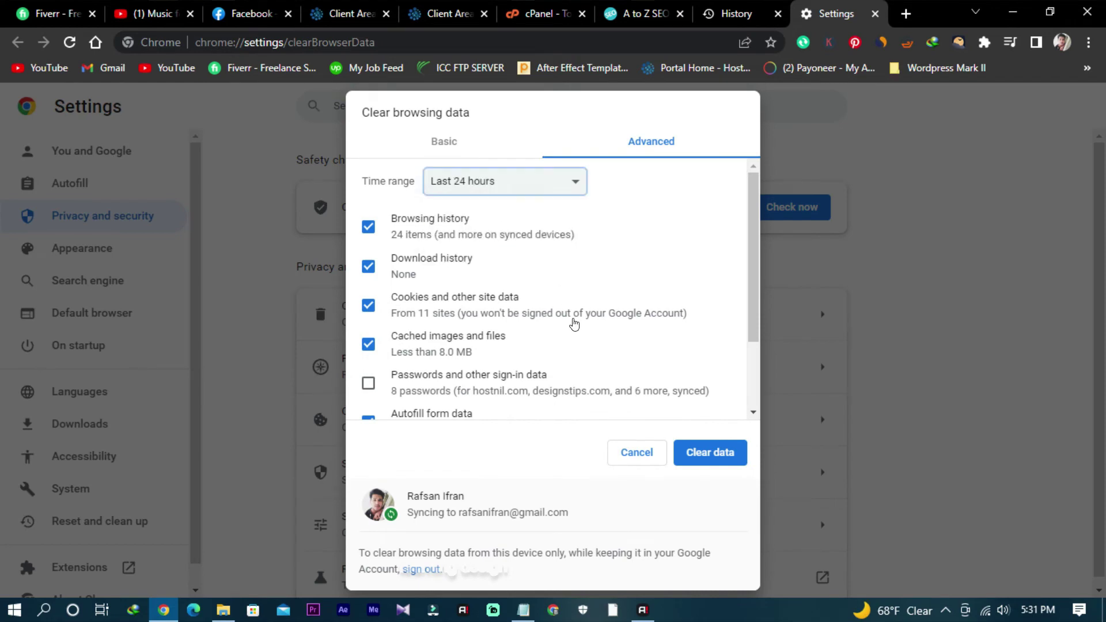
left_click(714, 451)
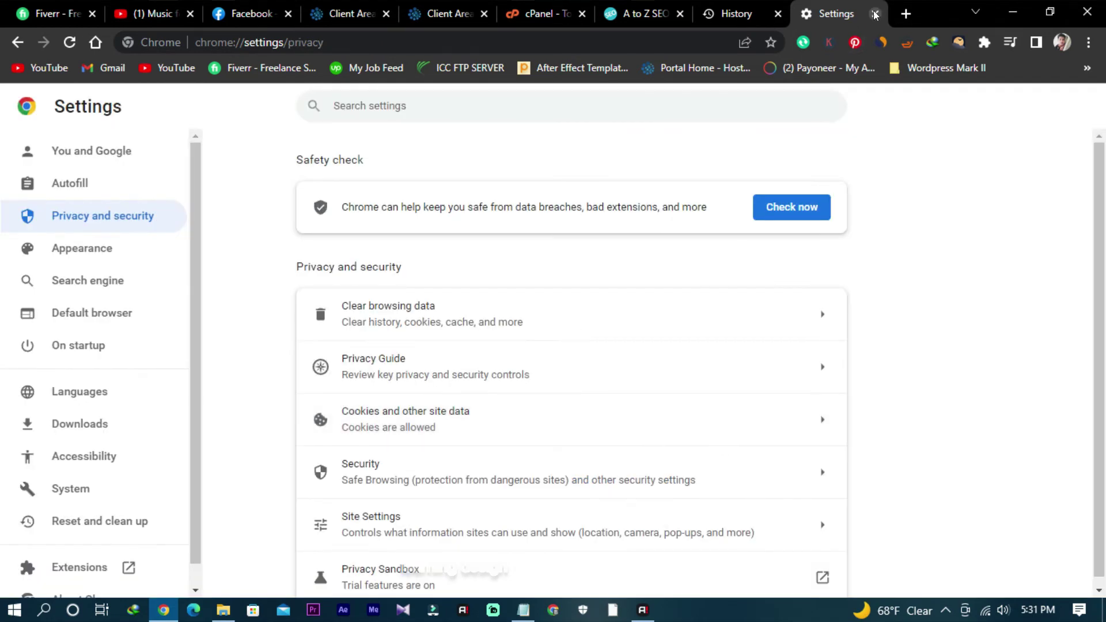
left_click(874, 15)
left_click(874, 14)
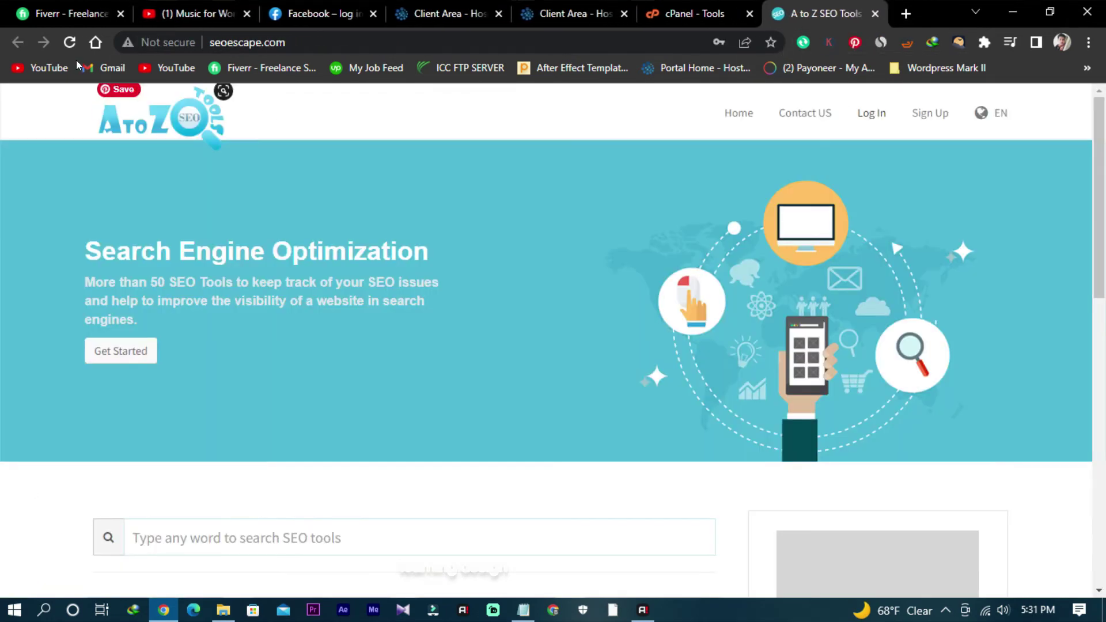
Step: Reload seoescape.com and open the Backlink Checker card, which still shows 404 Not Found
left_click(69, 41)
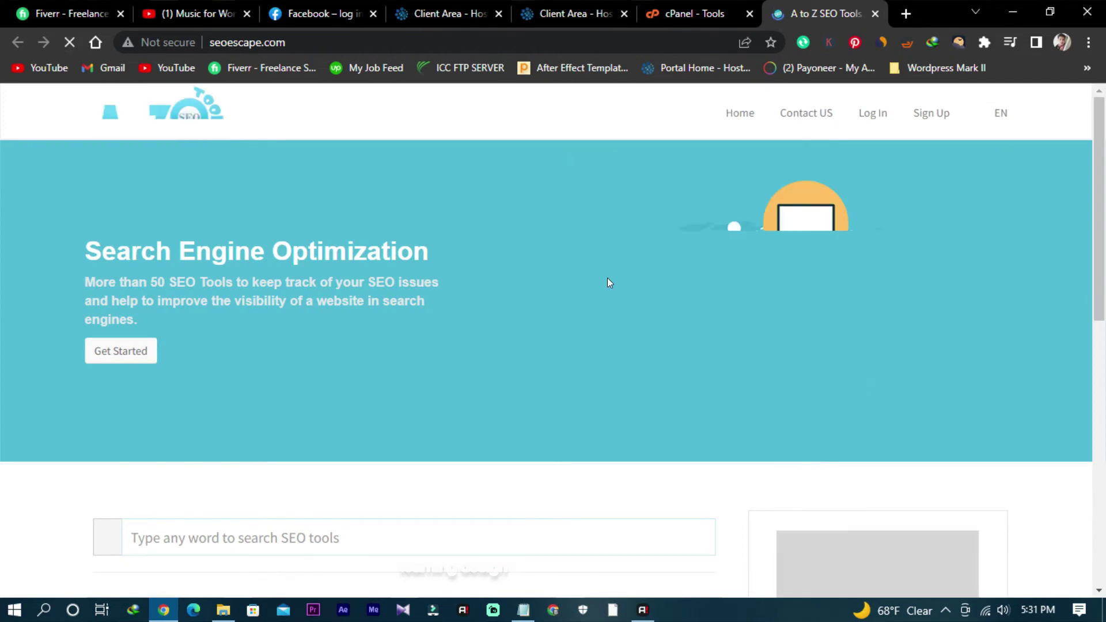
scroll(336, 263, "down", 12)
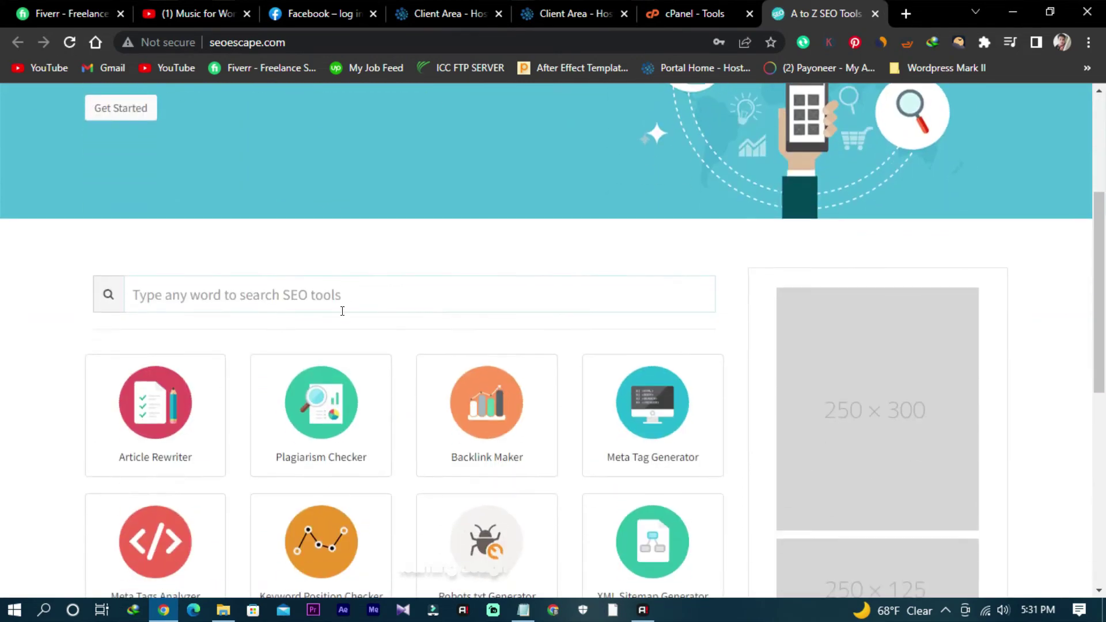
scroll(326, 380, "down", 1)
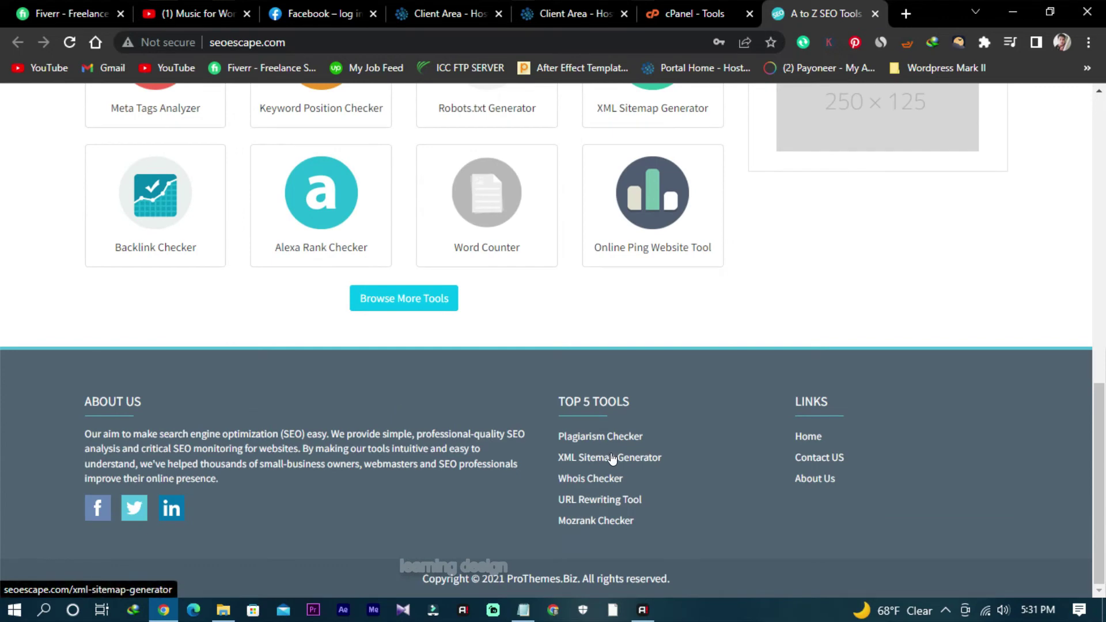
scroll(489, 403, "up", 5)
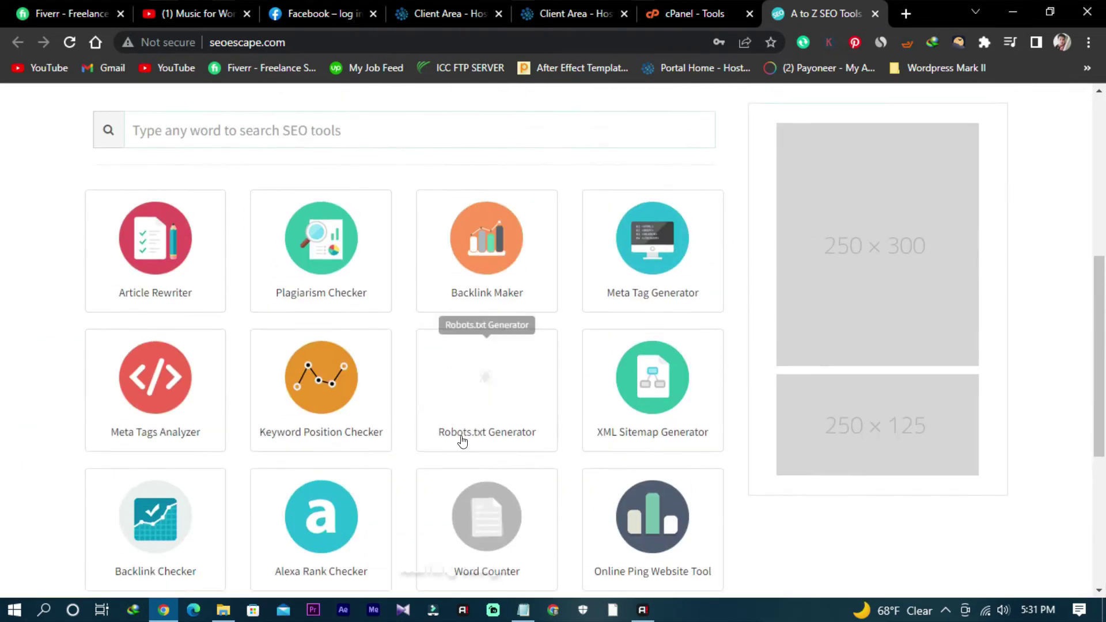
scroll(311, 438, "down", 1)
left_click(136, 457)
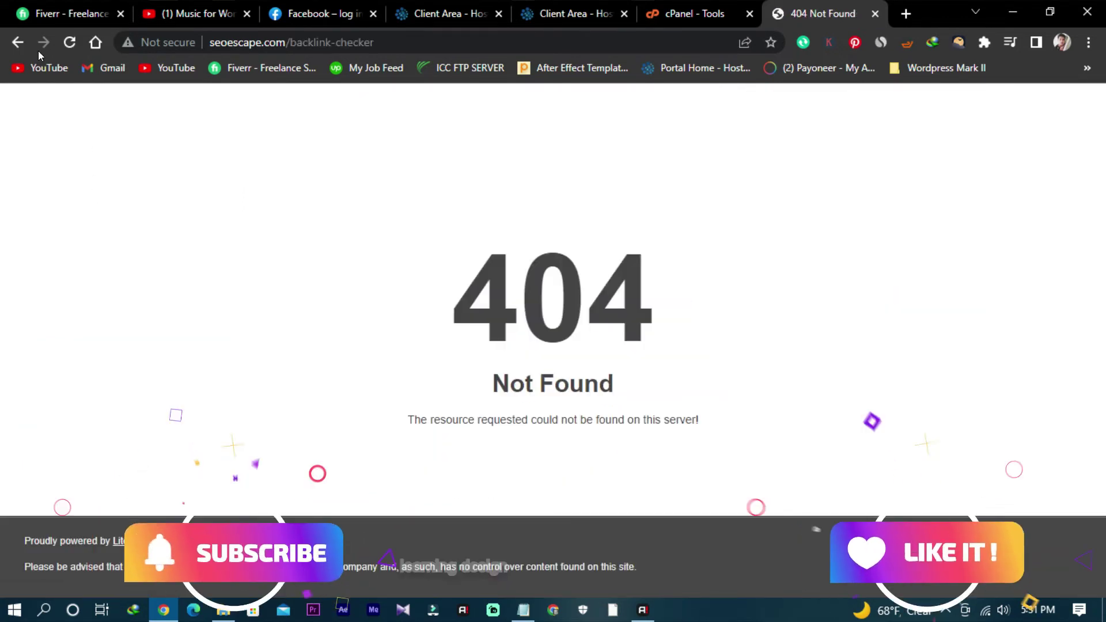
Step: Try cPanel's SSL/TLS Status, get rejected at the fresh login, then go to the client area
left_click(17, 42)
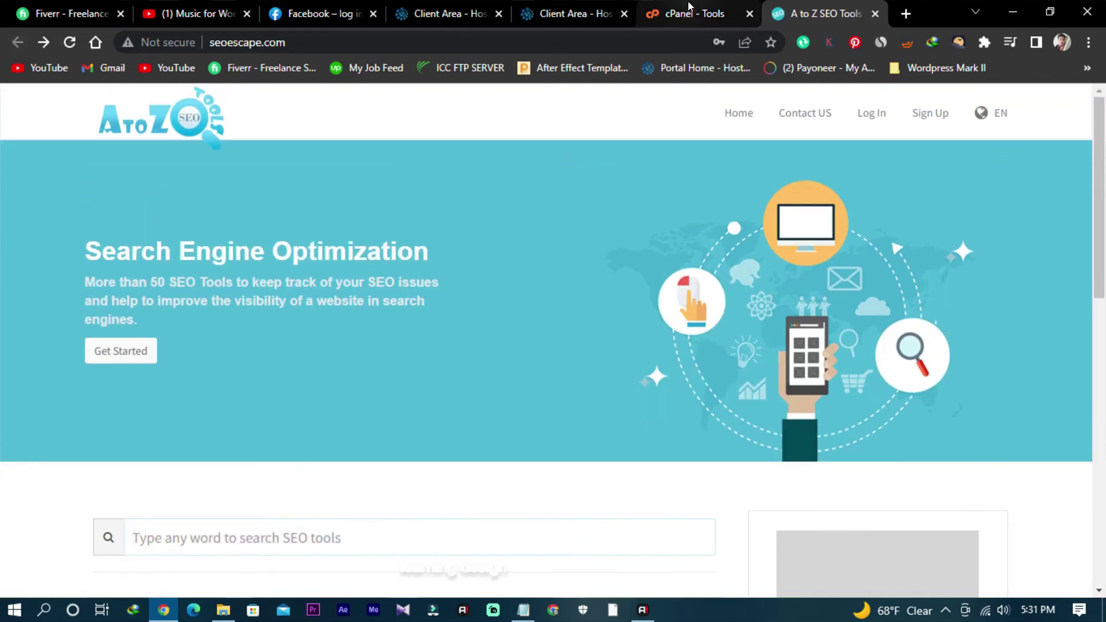
left_click(691, 13)
scroll(706, 307, "down", 2)
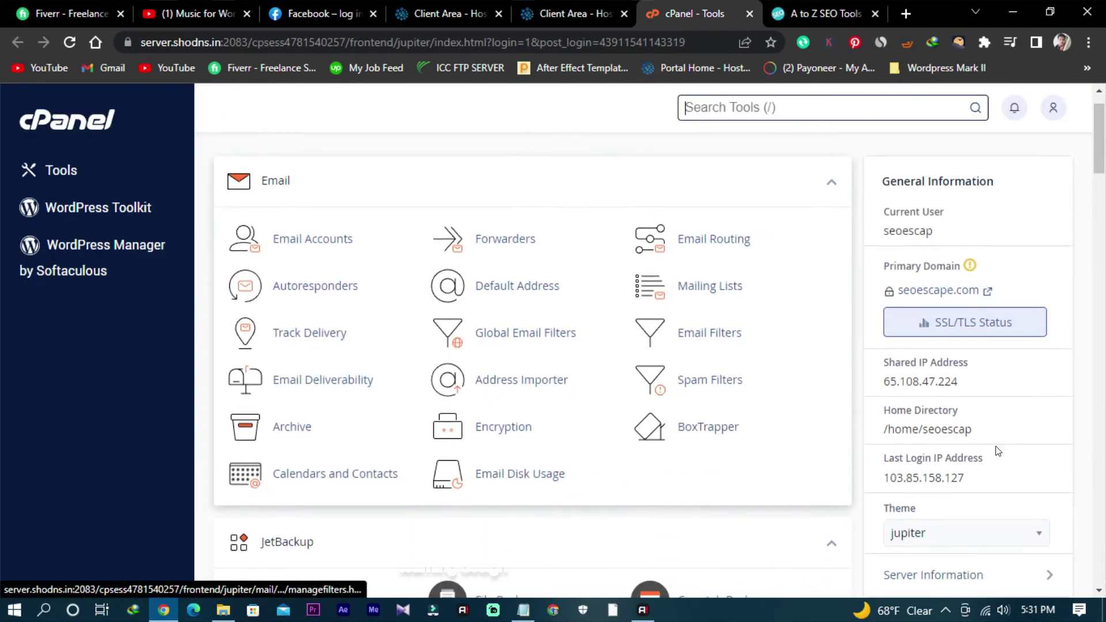
left_click(950, 294)
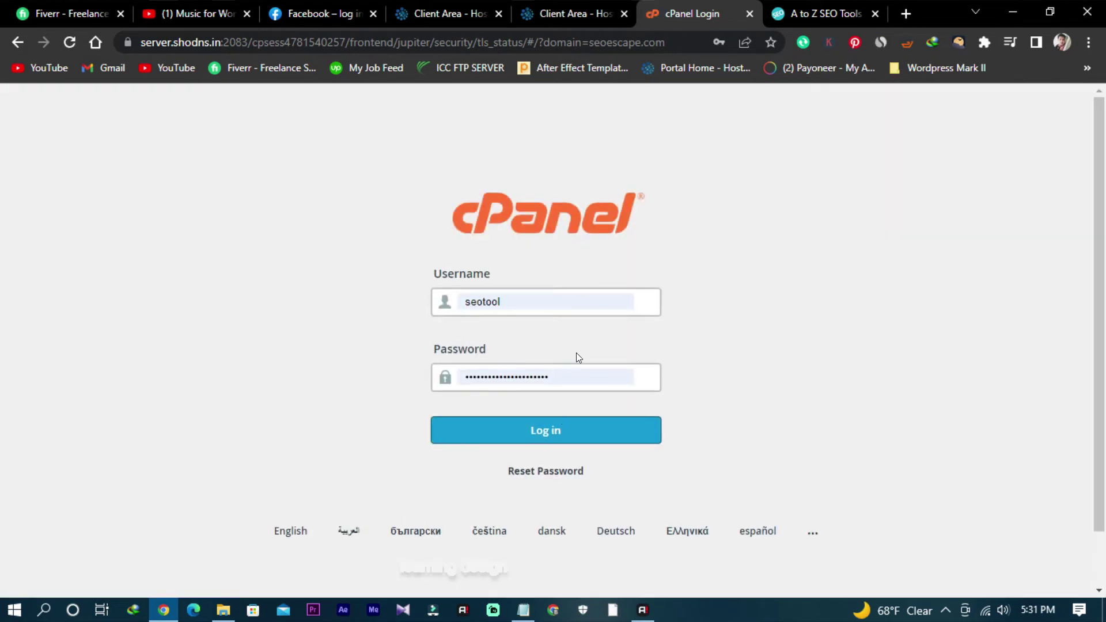
left_click(563, 429)
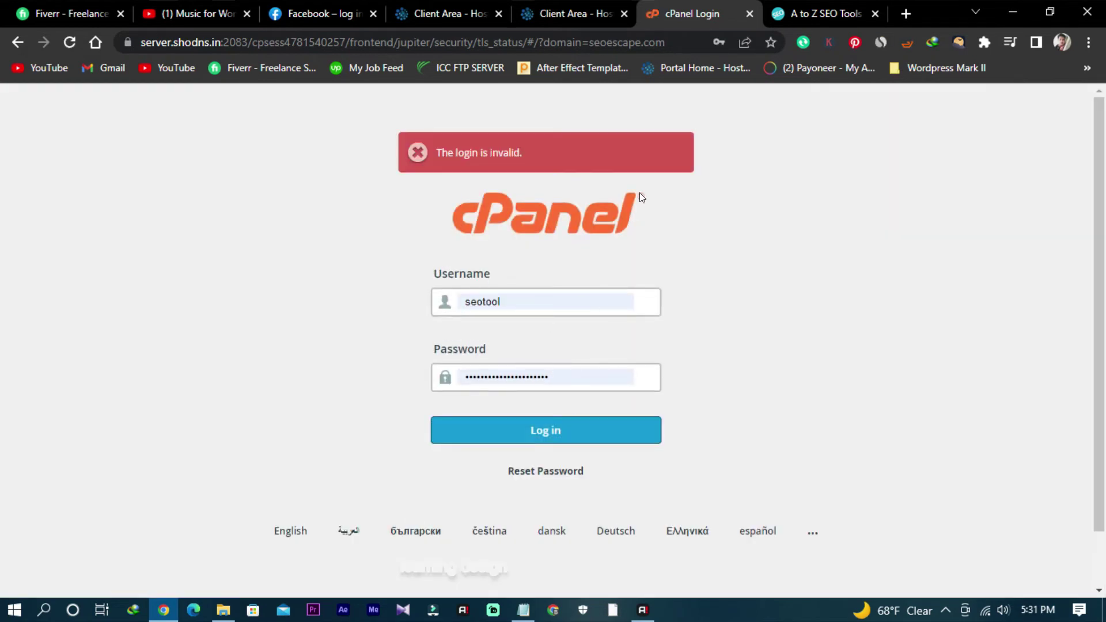
left_click(573, 13)
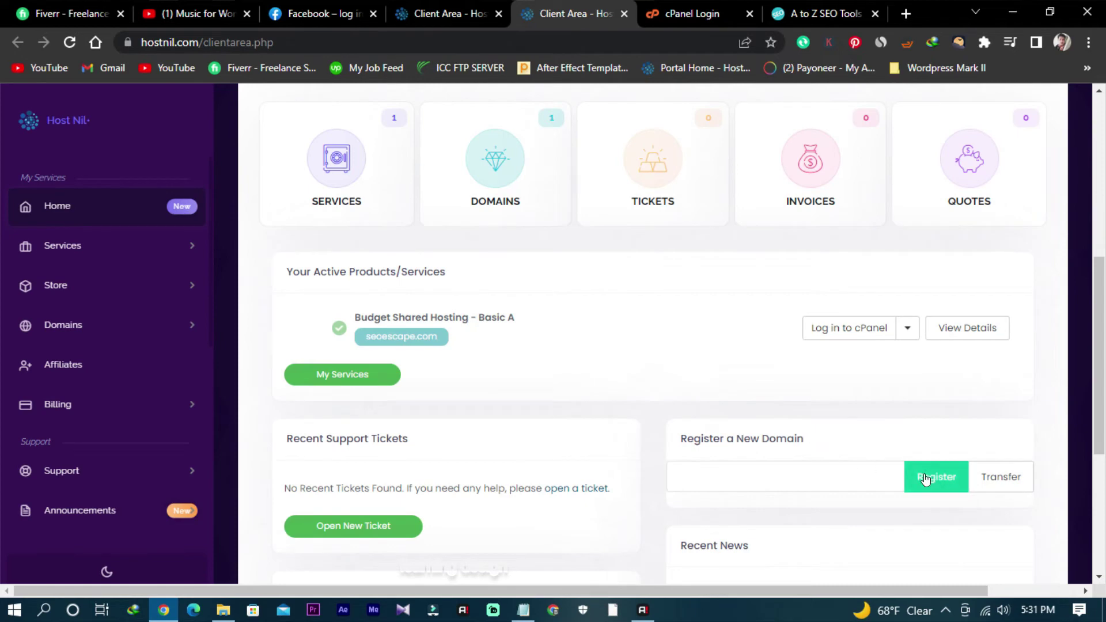
Step: Attempt the cPanel login from the Basic A product page (Action Failed), then visit seoescape.com
left_click(866, 321)
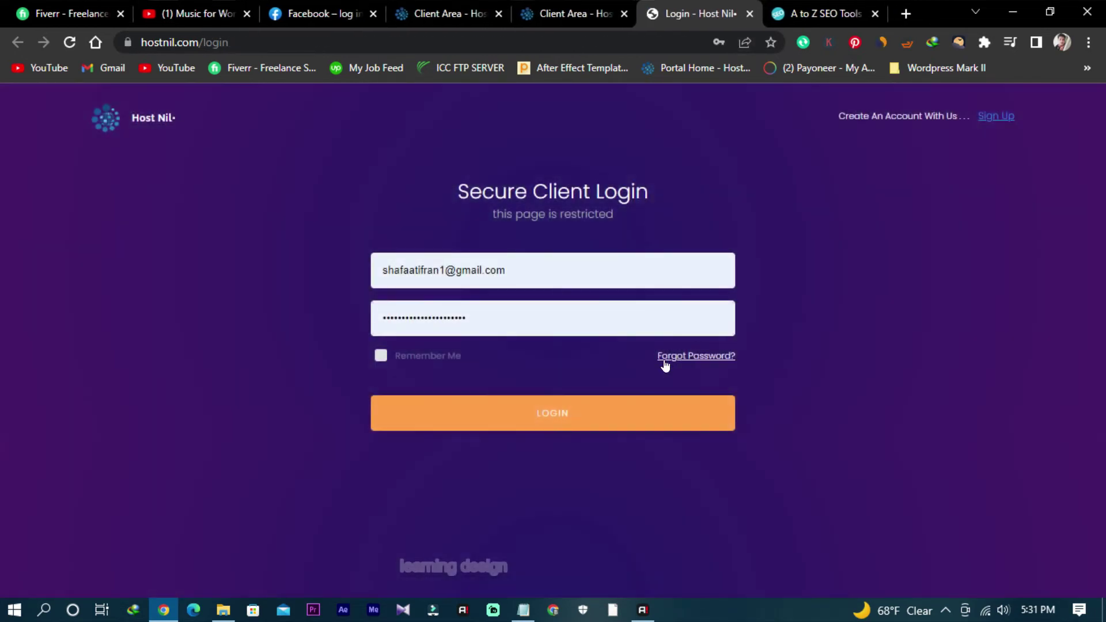
left_click(629, 414)
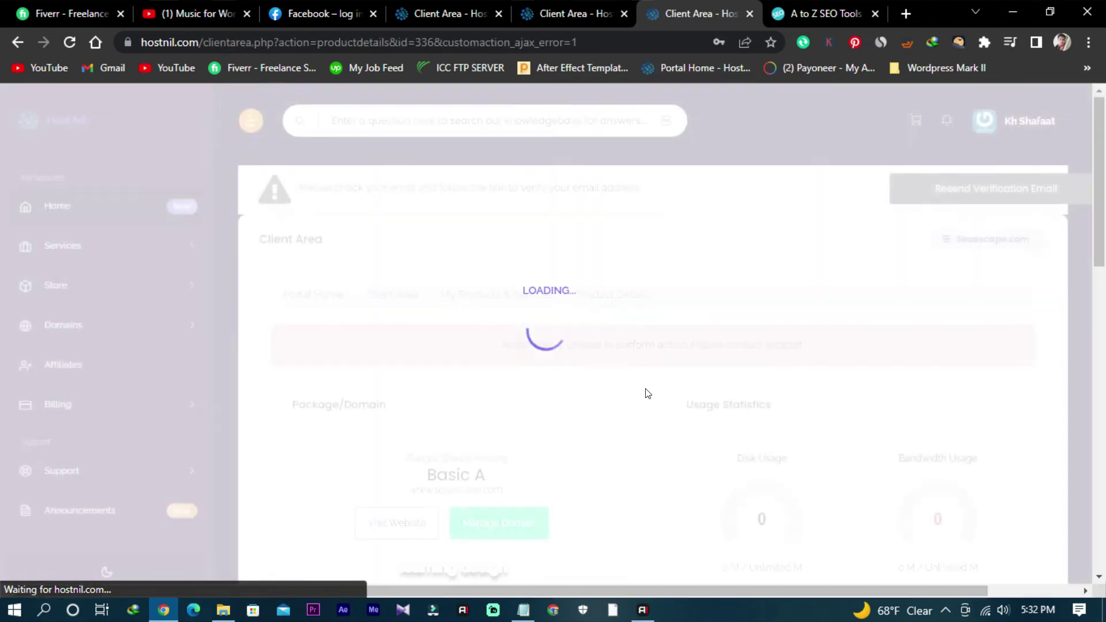
scroll(825, 484, "down", 1)
scroll(821, 481, "down", 2)
scroll(649, 388, "up", 1)
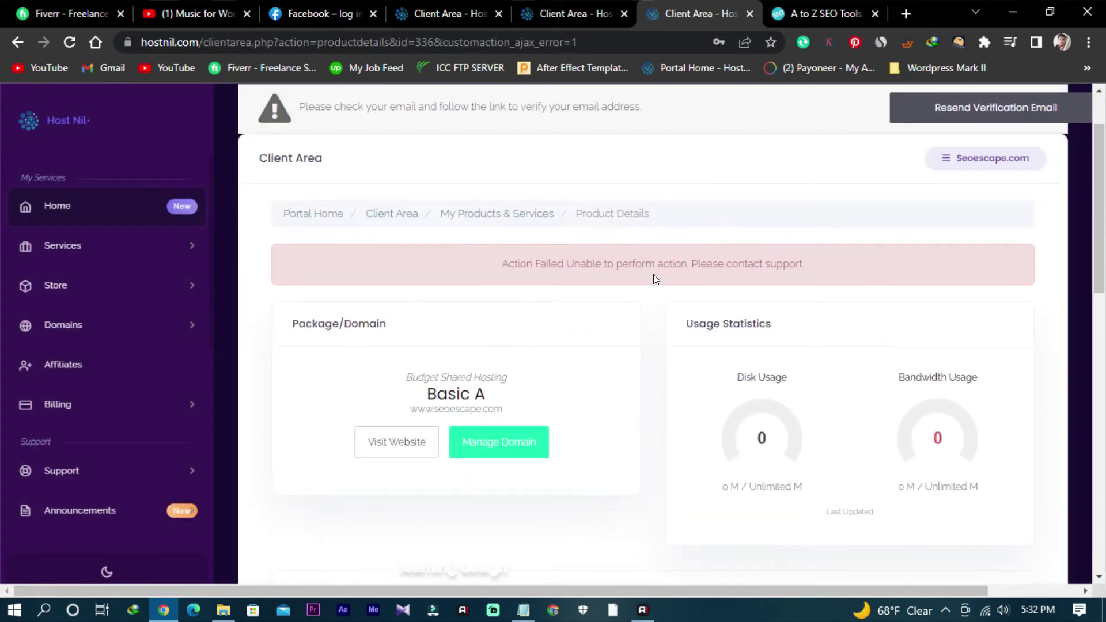
scroll(656, 361, "down", 1)
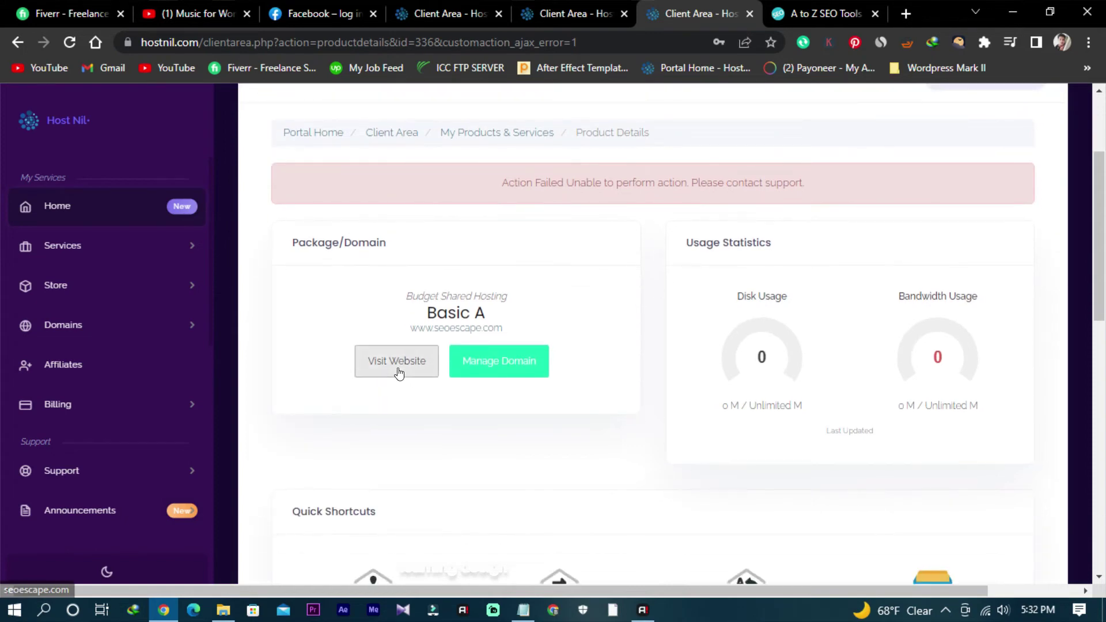
left_click(398, 369)
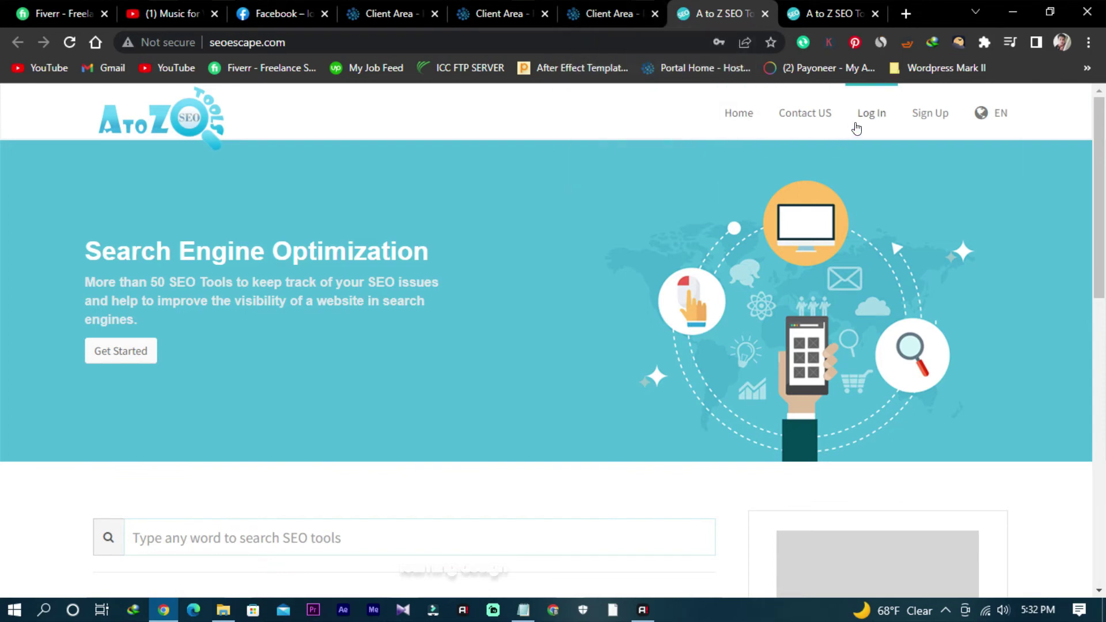
Step: Open seoescape.com/admin and sign in to the AtoZ SEO Tools admin section
left_click(471, 41)
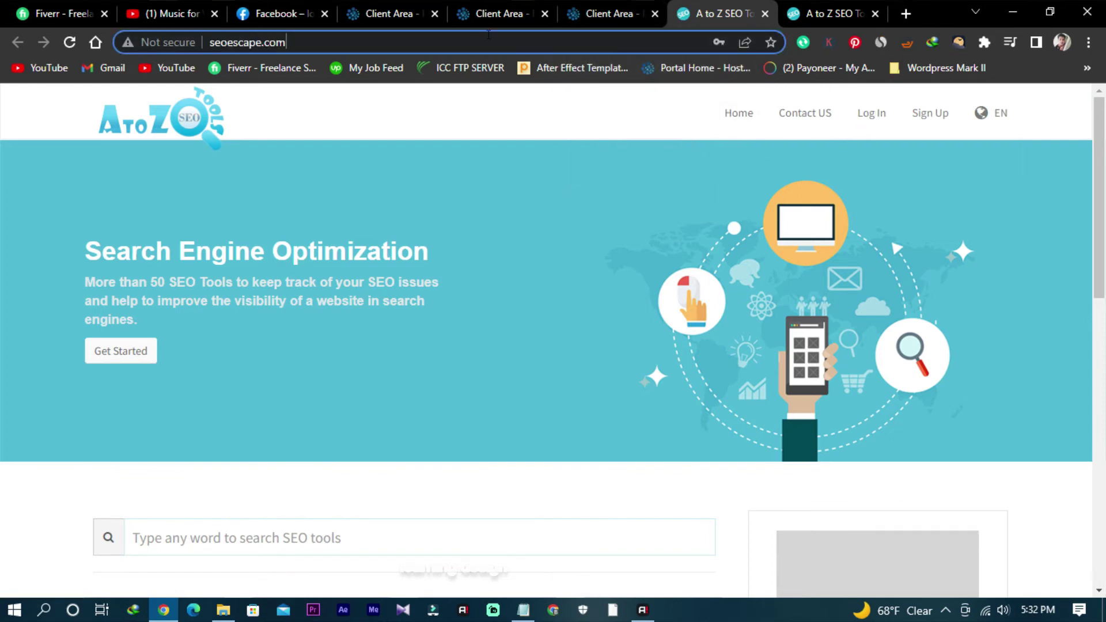
type("/admin")
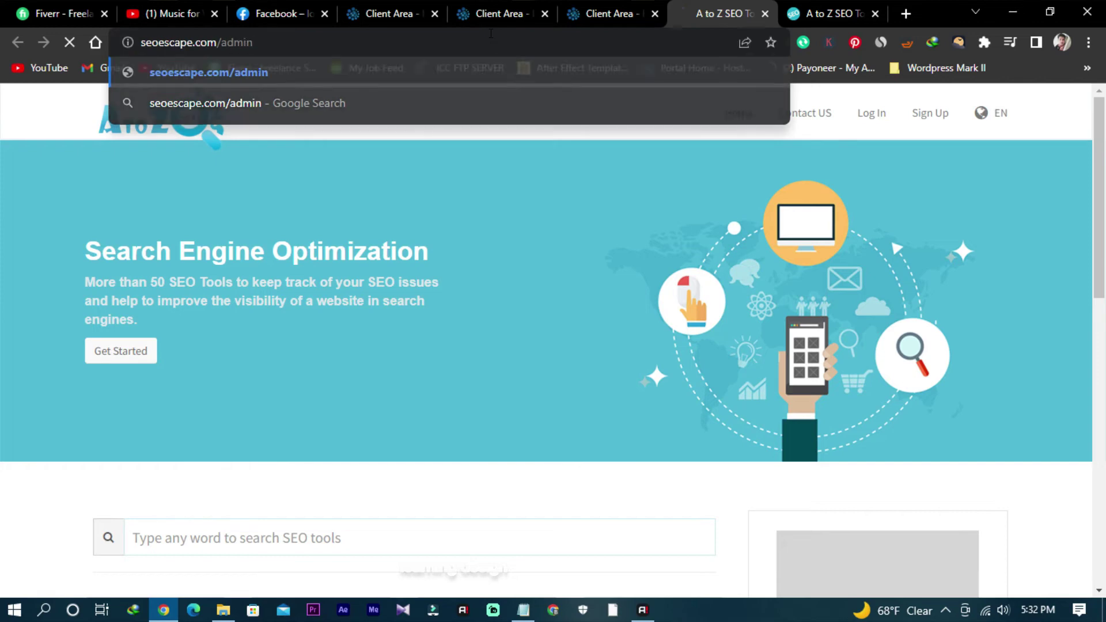
key("Return")
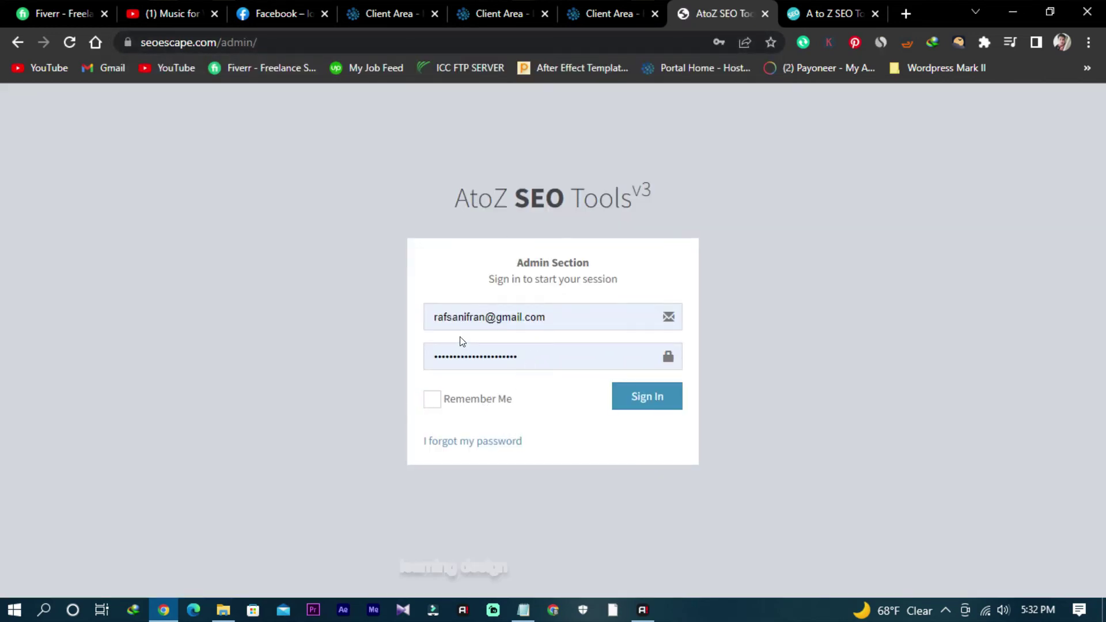
left_click(647, 397)
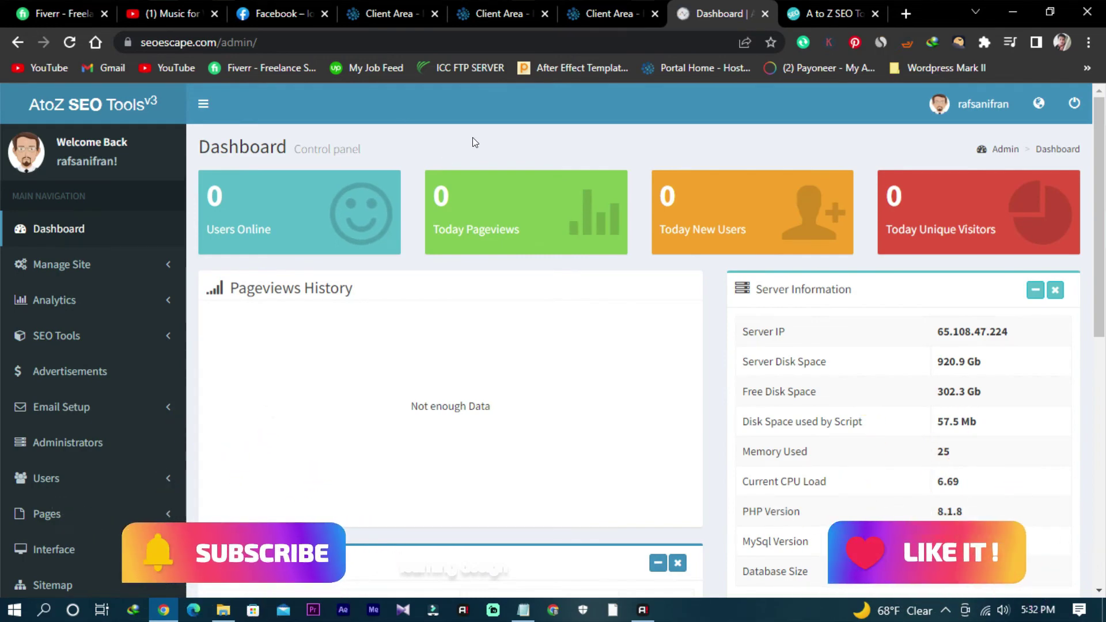
Step: Review the server information on the admin Dashboard, then return to the public homepage
scroll(495, 279, "down", 8)
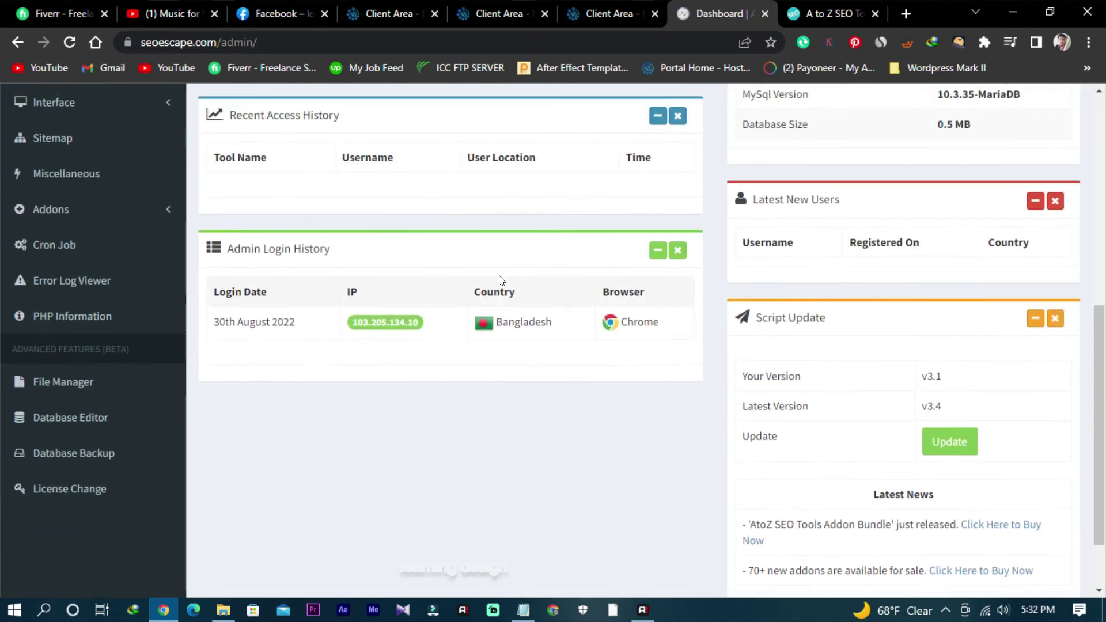
scroll(500, 279, "up", 8)
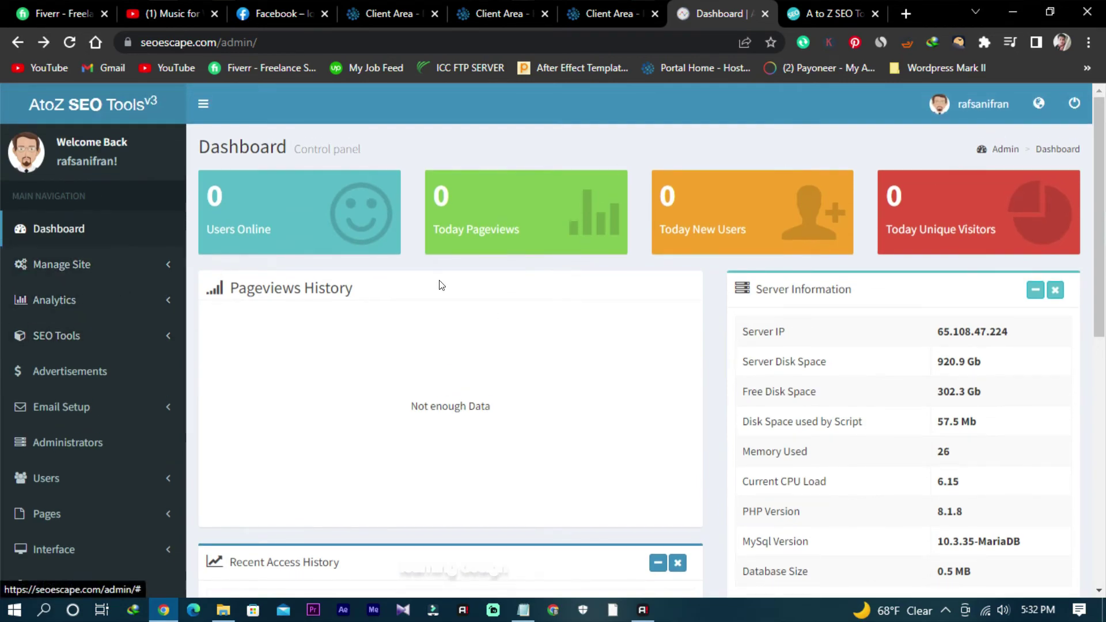
scroll(476, 285, "down", 8)
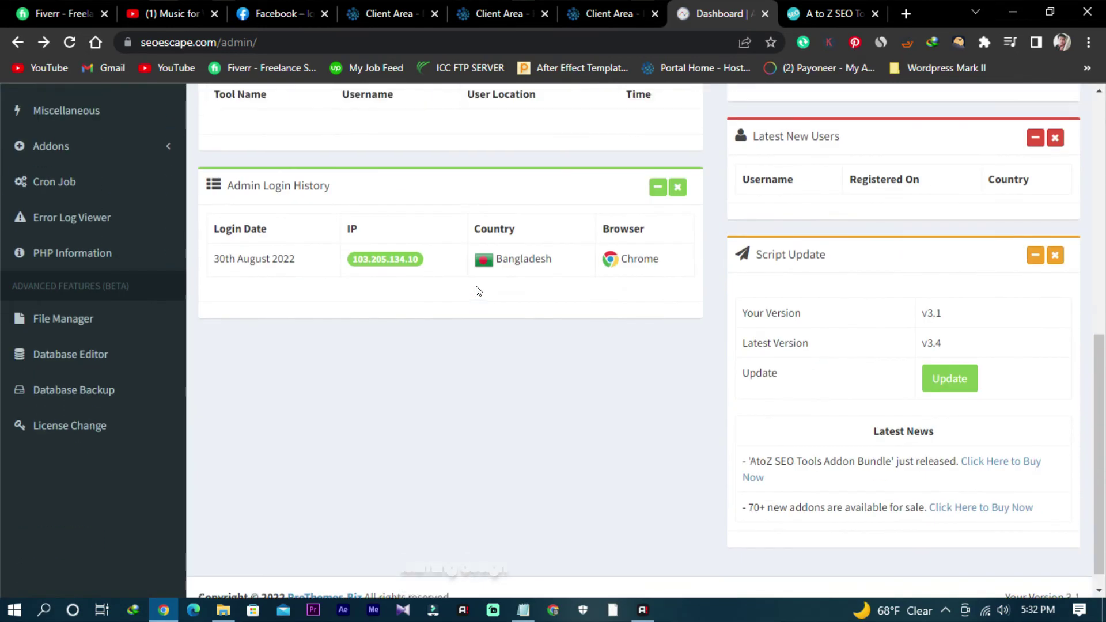
scroll(476, 291, "up", 9)
scroll(476, 291, "down", 5)
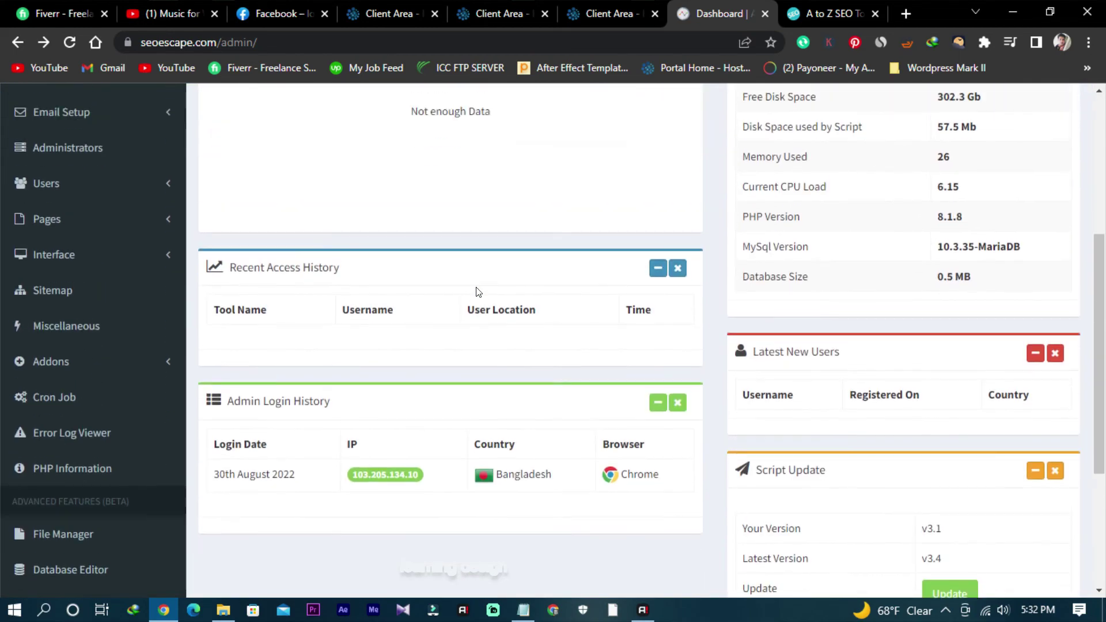
scroll(476, 291, "up", 4)
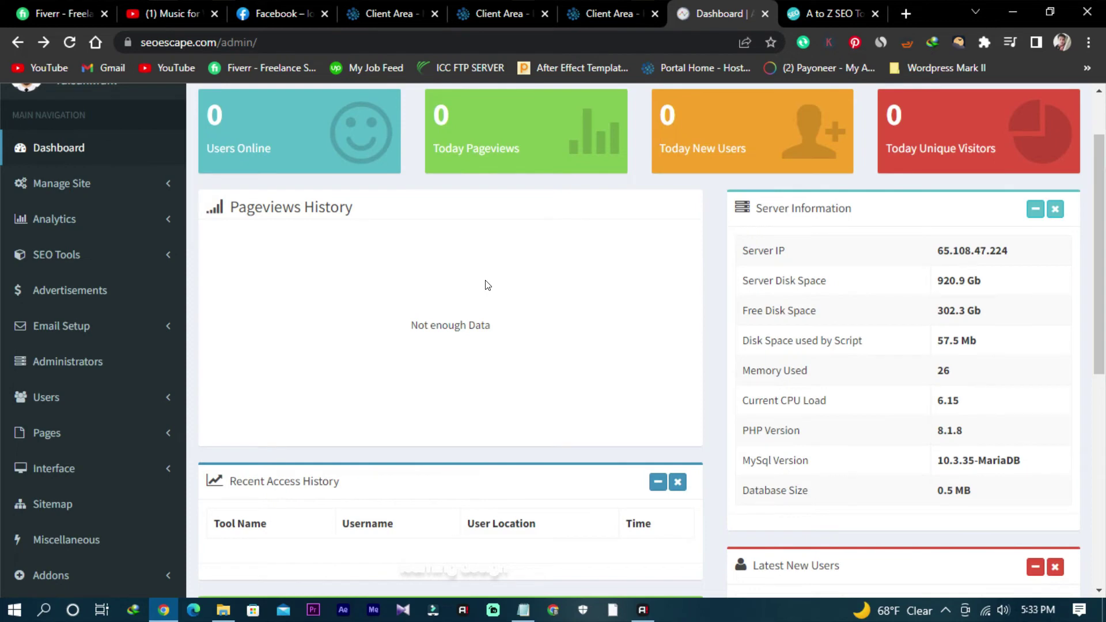
left_click(835, 14)
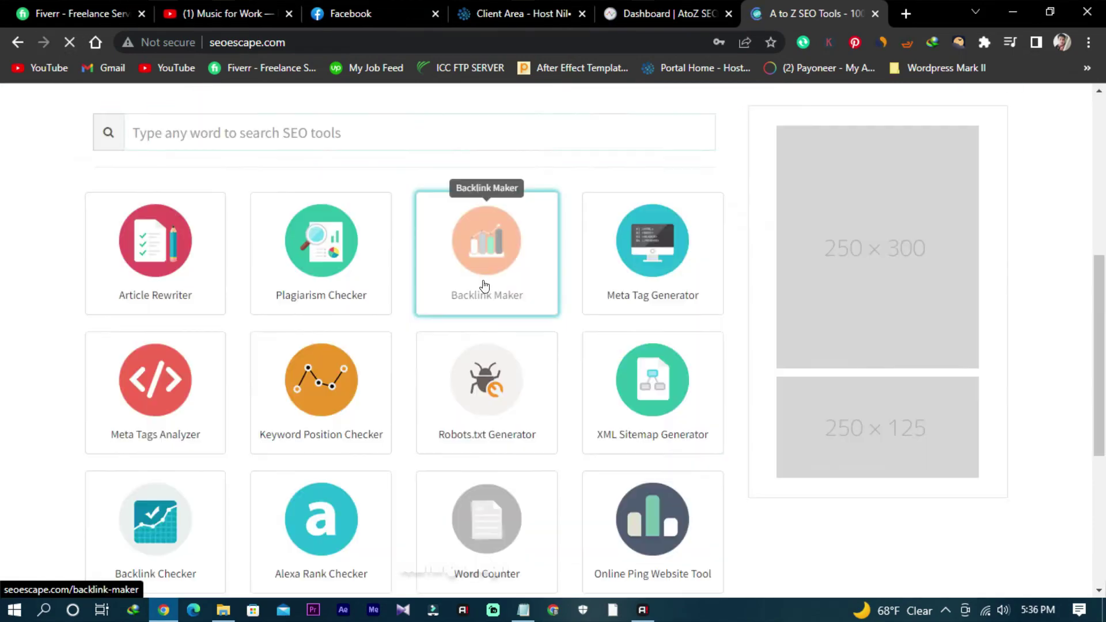
scroll(486, 285, "down", 5)
left_click(720, 4)
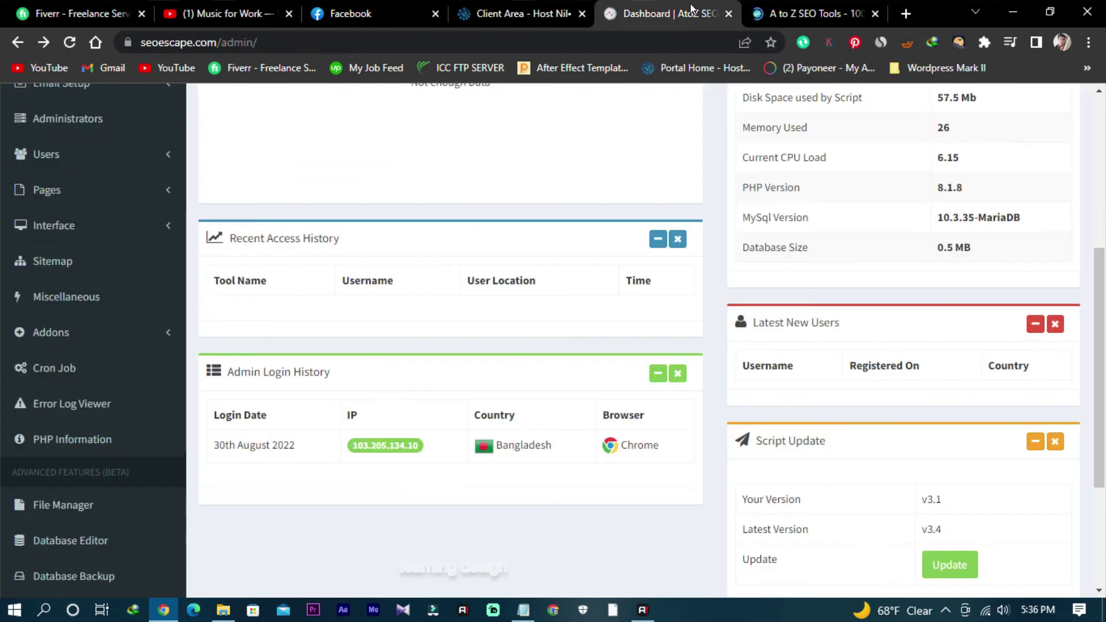
scroll(16, 444, "up", 8)
scroll(17, 443, "down", 11)
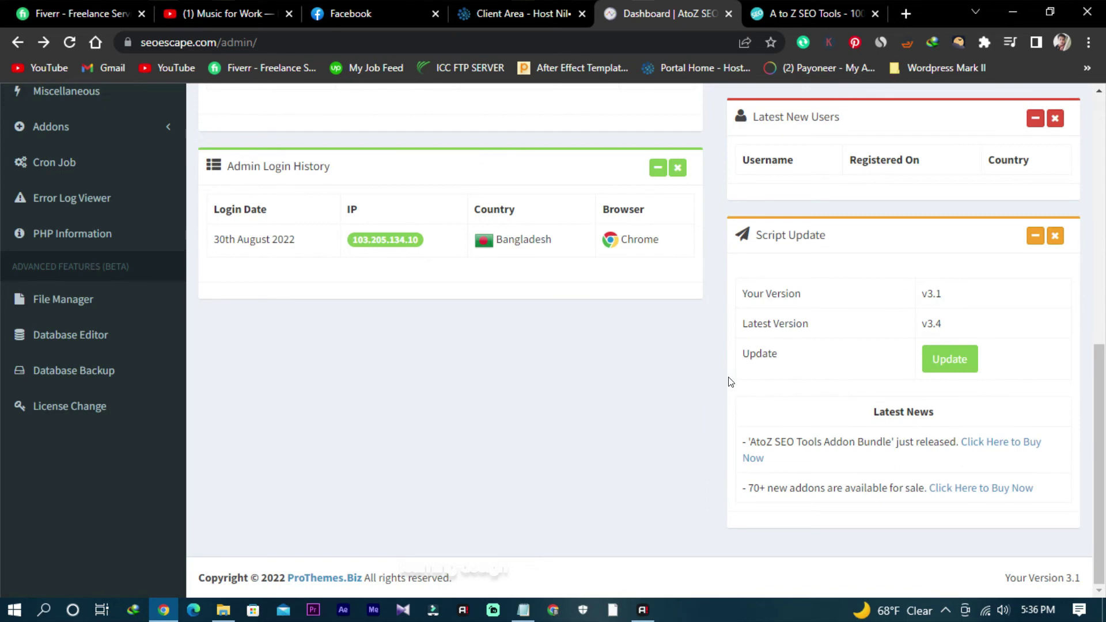
scroll(471, 397, "up", 10)
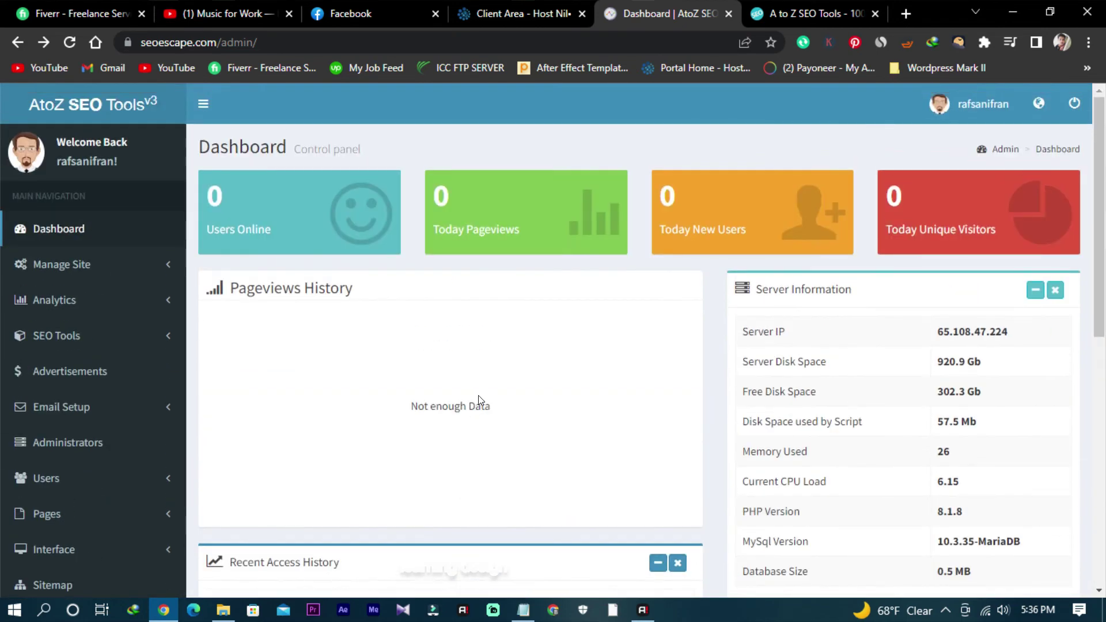
left_click(800, 14)
scroll(423, 436, "up", 10)
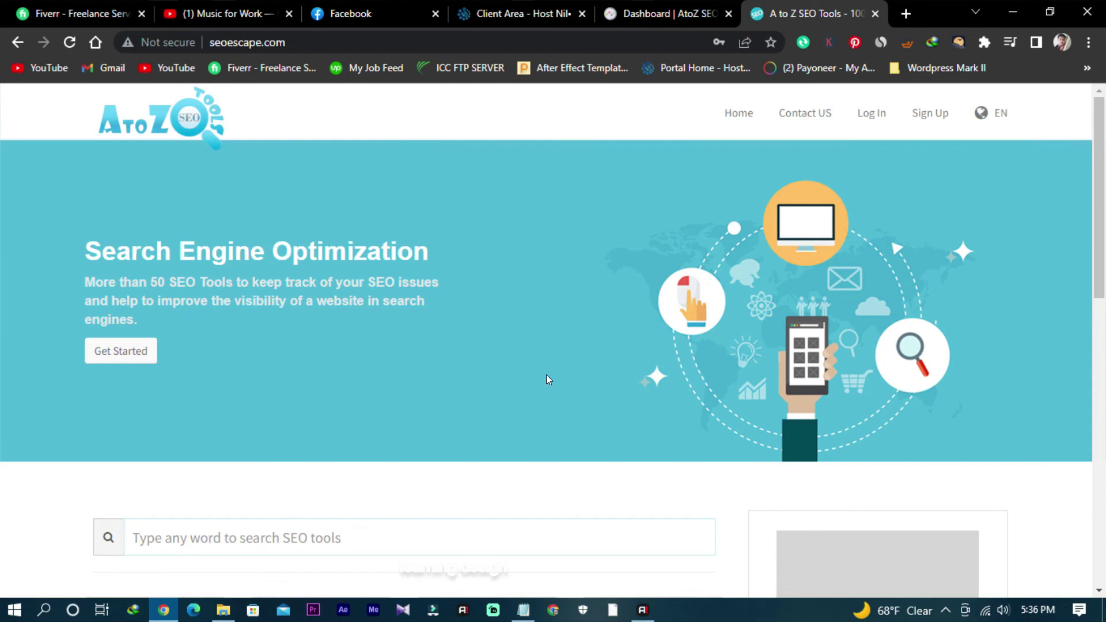
Step: Expand the homepage tools with Browse More Tools, browse the cards, then return to Host Nil
scroll(375, 452, "down", 9)
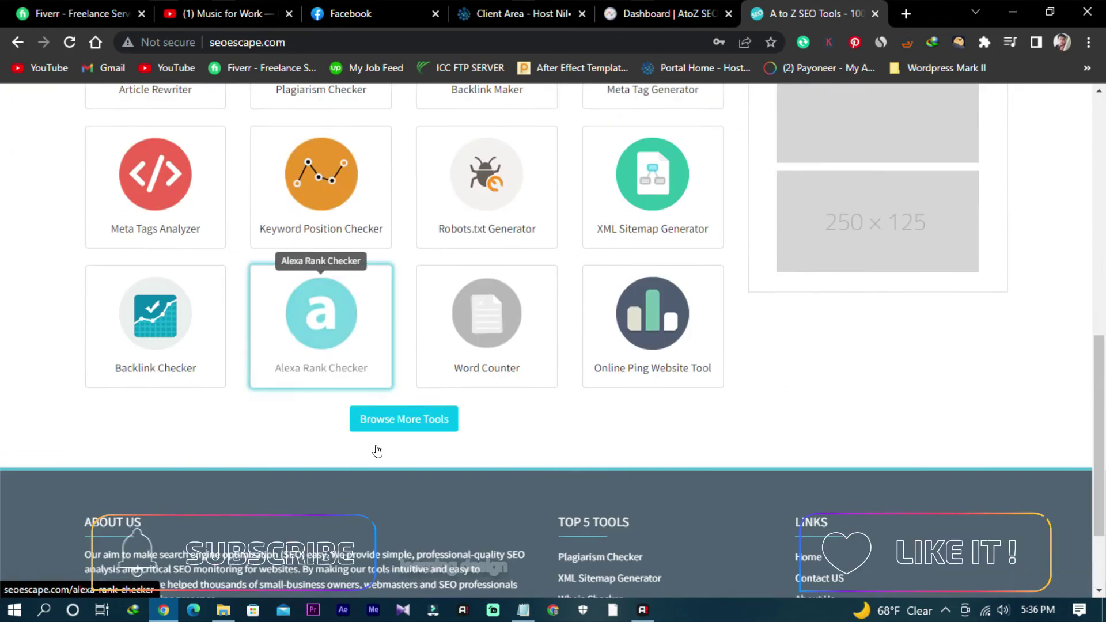
scroll(377, 452, "down", 2)
left_click(415, 302)
scroll(469, 382, "down", 15)
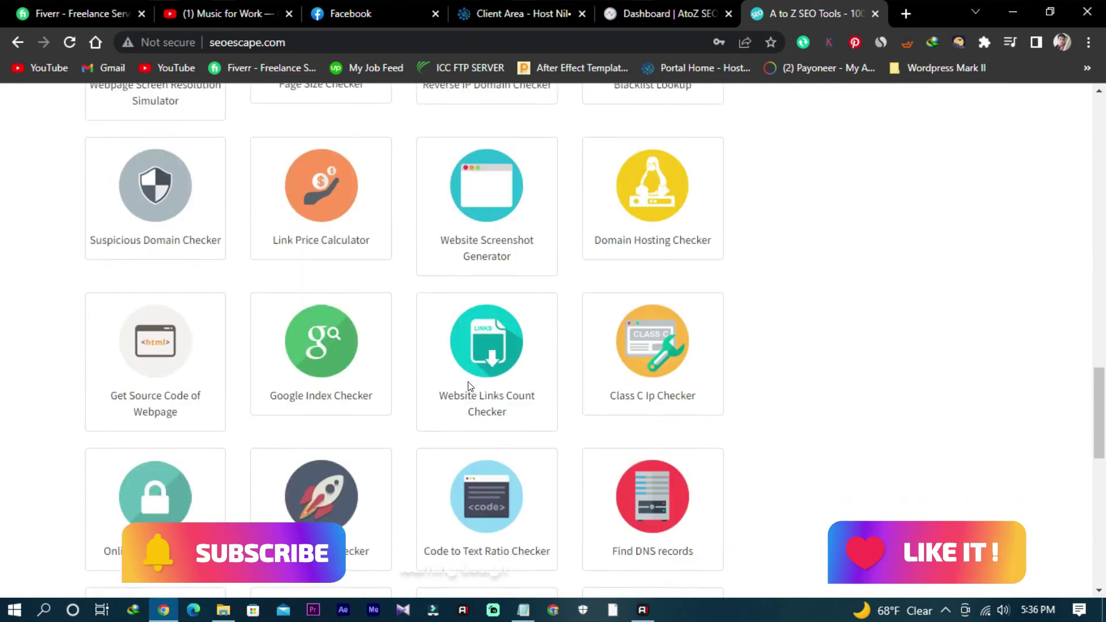
scroll(468, 381, "down", 10)
scroll(467, 381, "up", 8)
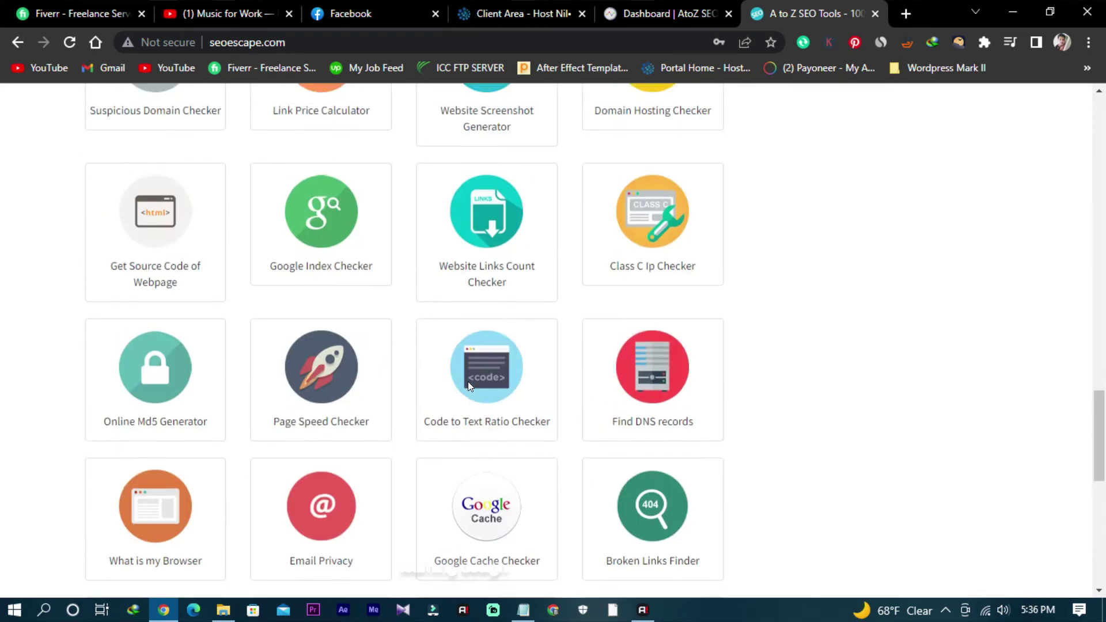
scroll(467, 382, "up", 20)
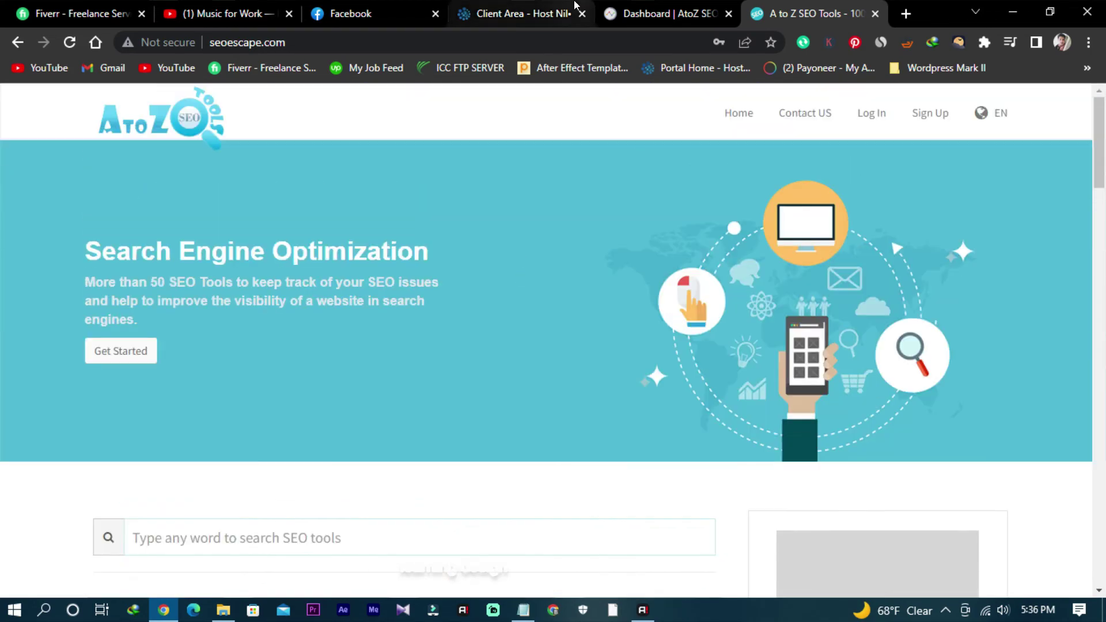
left_click(547, 9)
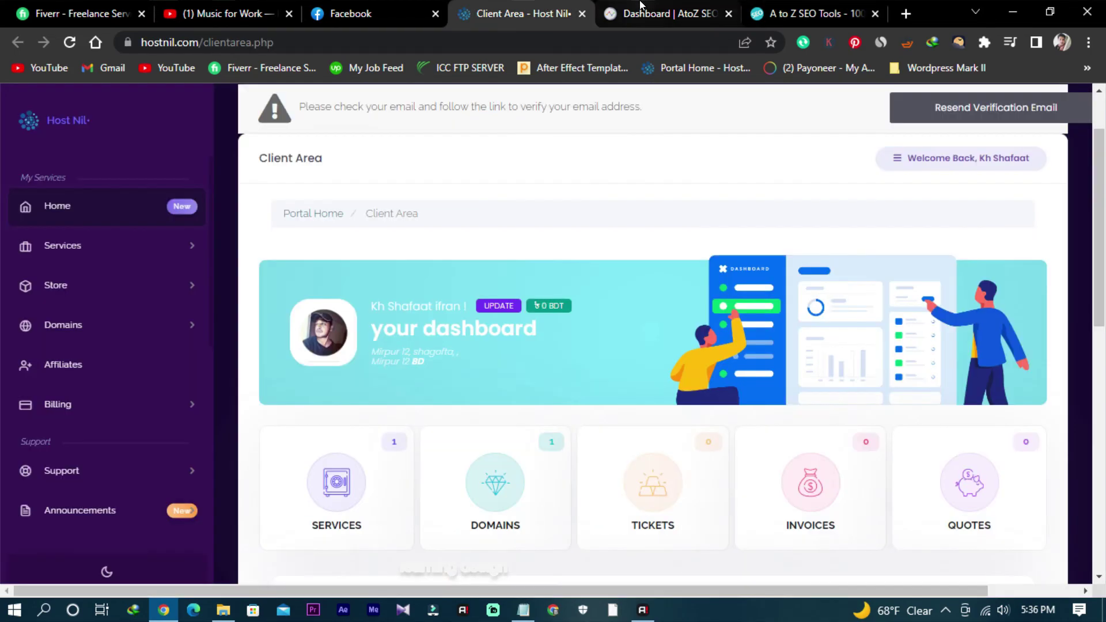
Step: Try Log in to cPanel, then view seoescape.com's Manage Domain overview (Active, No SSL Detected)
scroll(780, 264, "down", 7)
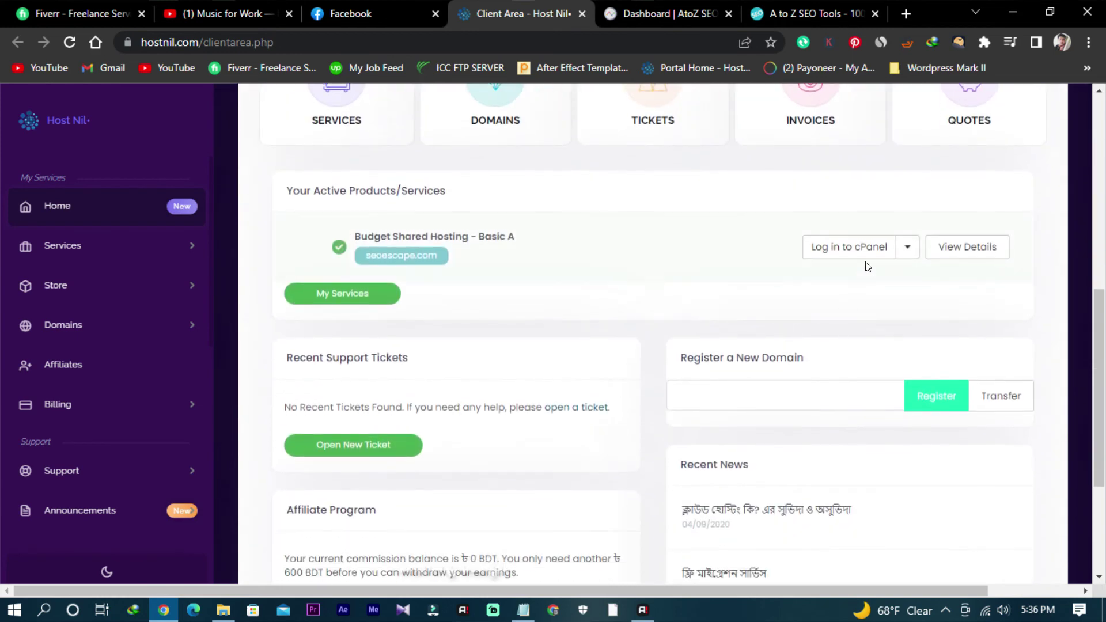
left_click(853, 245)
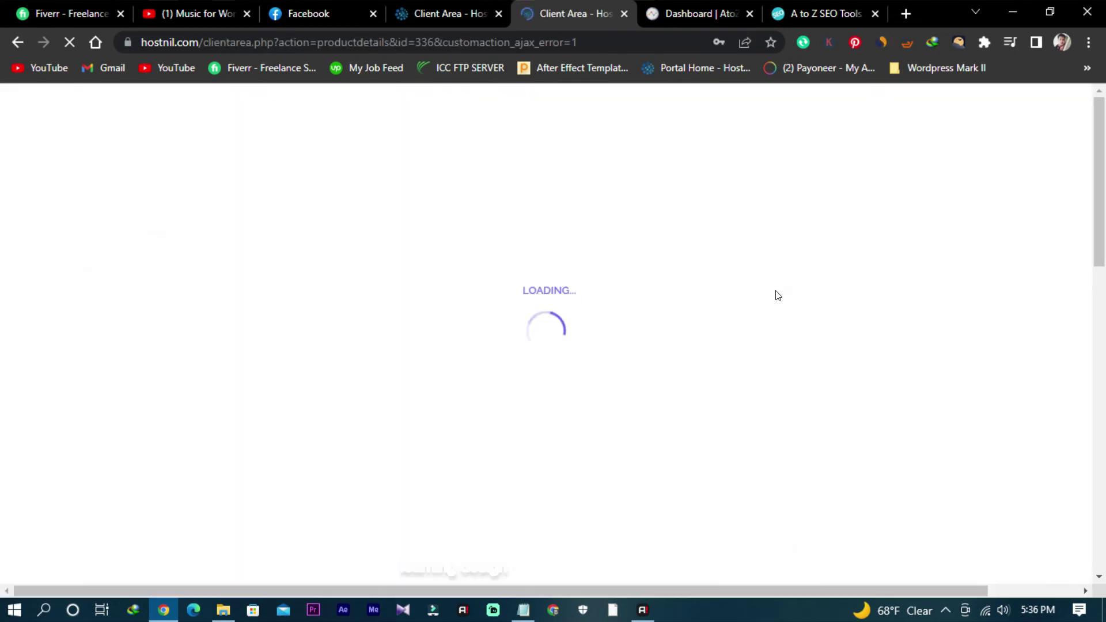
scroll(832, 459, "down", 4)
scroll(829, 458, "up", 3)
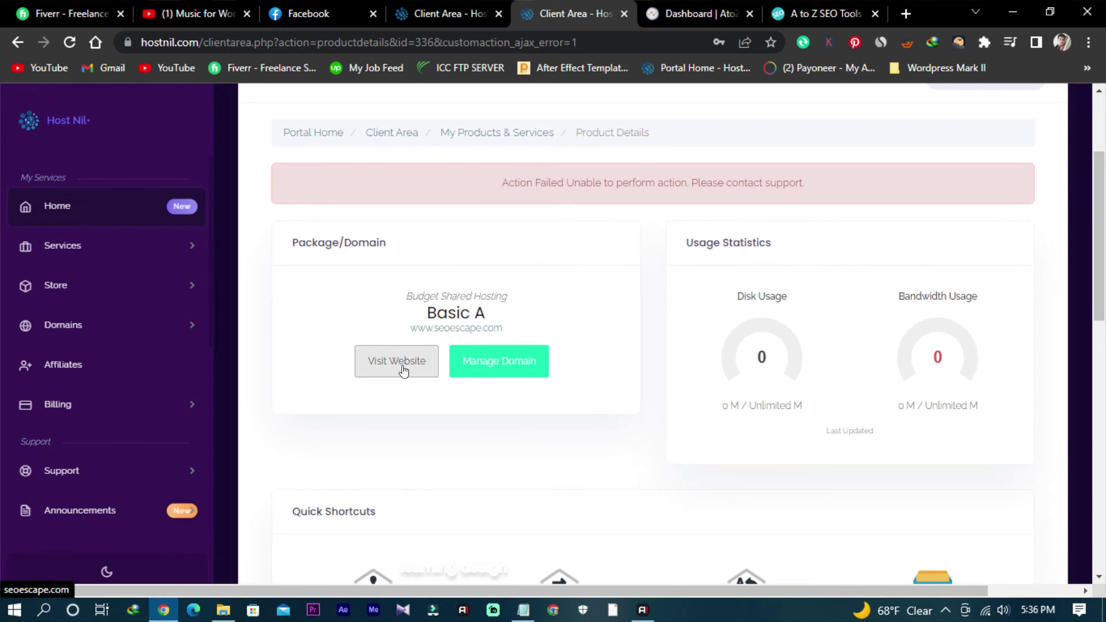
left_click(489, 364)
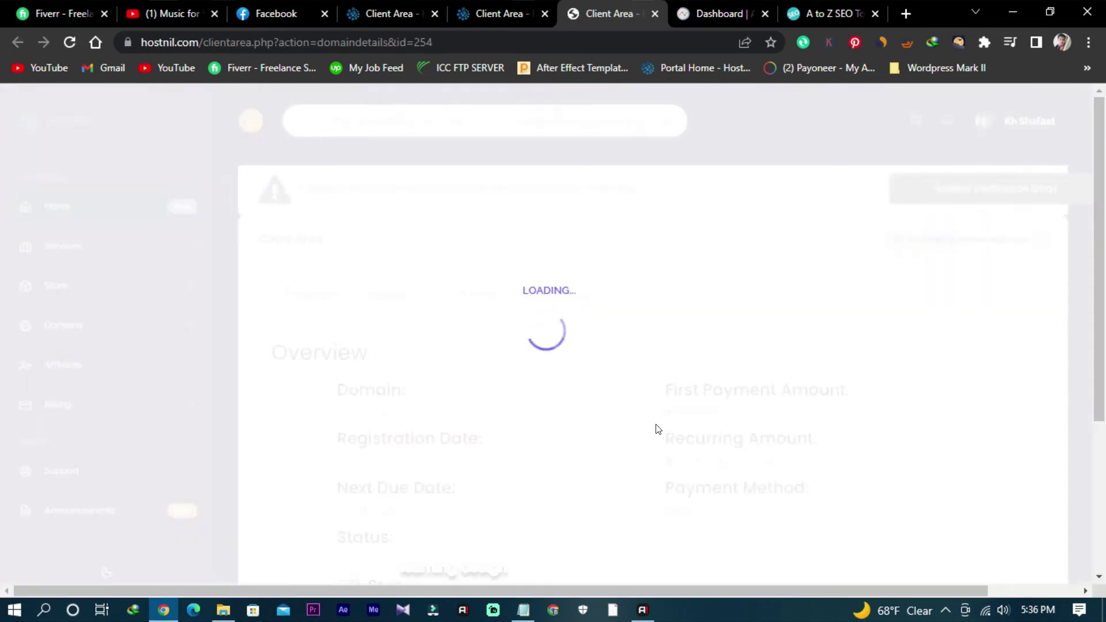
scroll(662, 430, "down", 1)
scroll(510, 256, "down", 3)
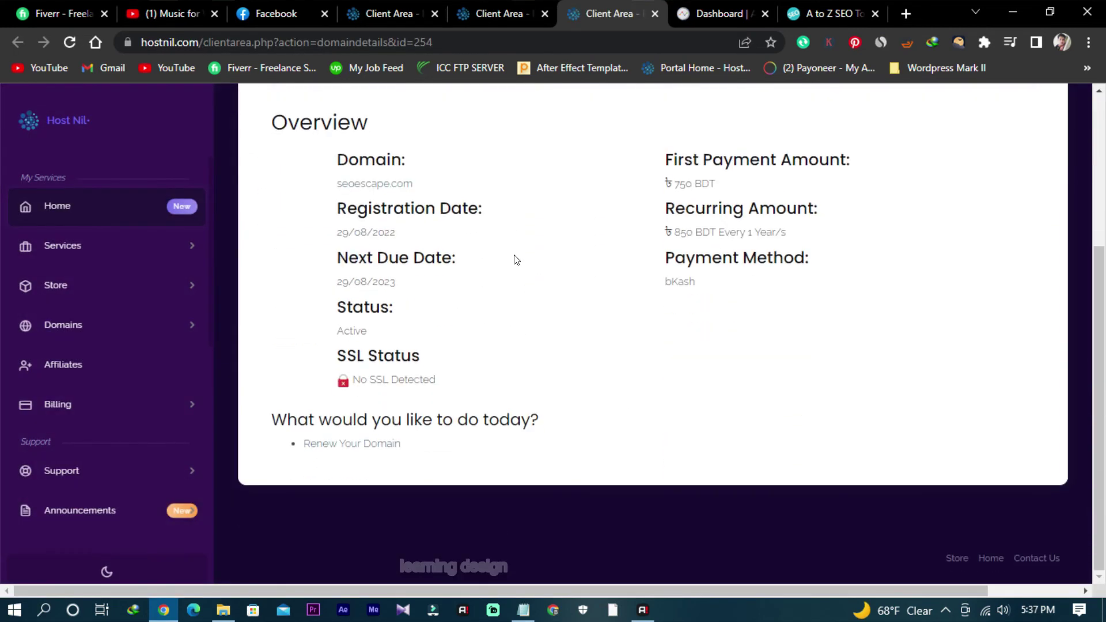
scroll(476, 244, "up", 3)
Step: Return to the client area dashboard and open the Domains list
left_click(382, 226)
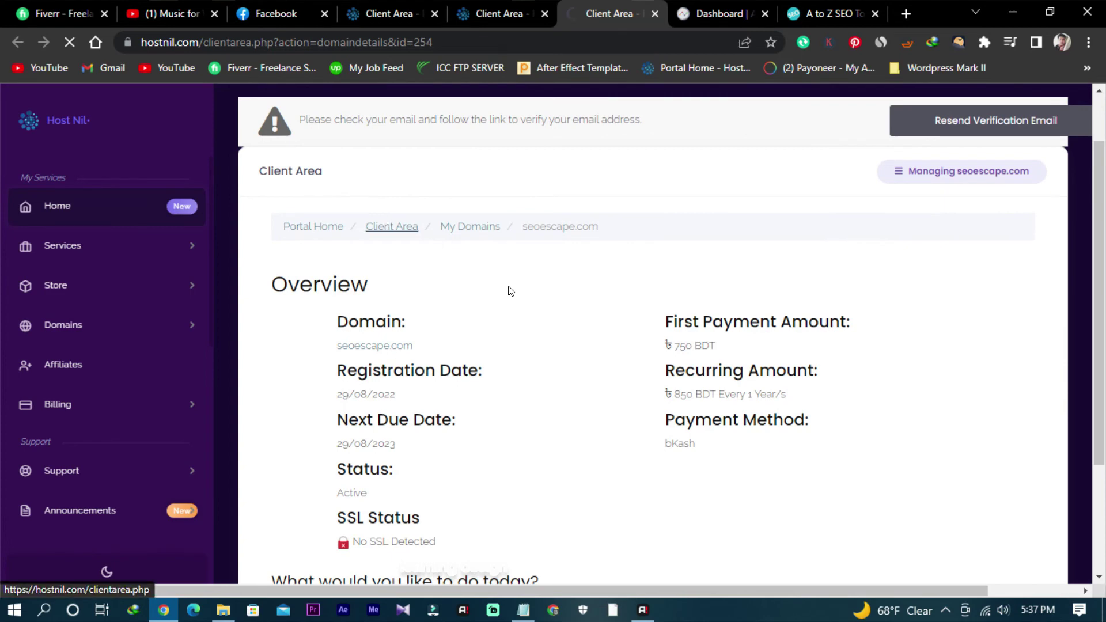
scroll(648, 379, "down", 10)
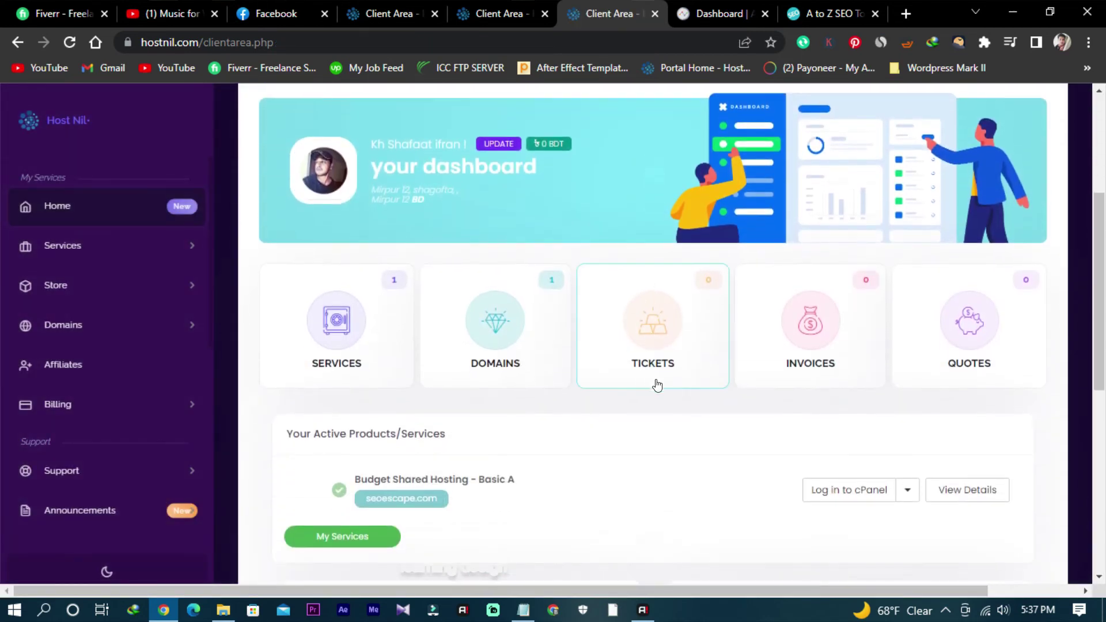
scroll(743, 407, "down", 3)
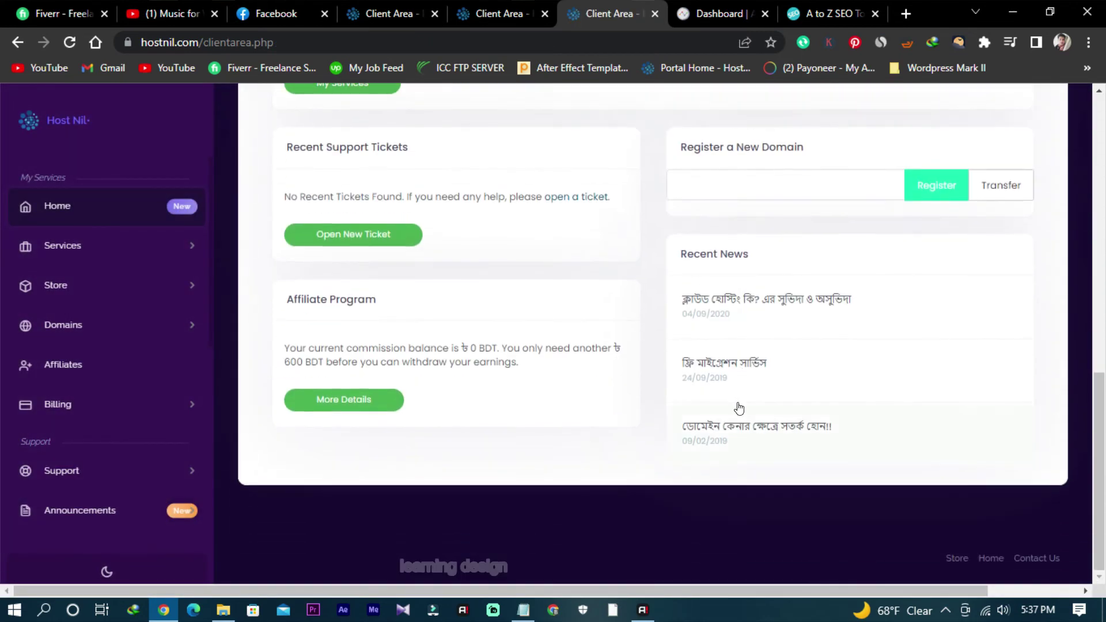
scroll(737, 403, "up", 12)
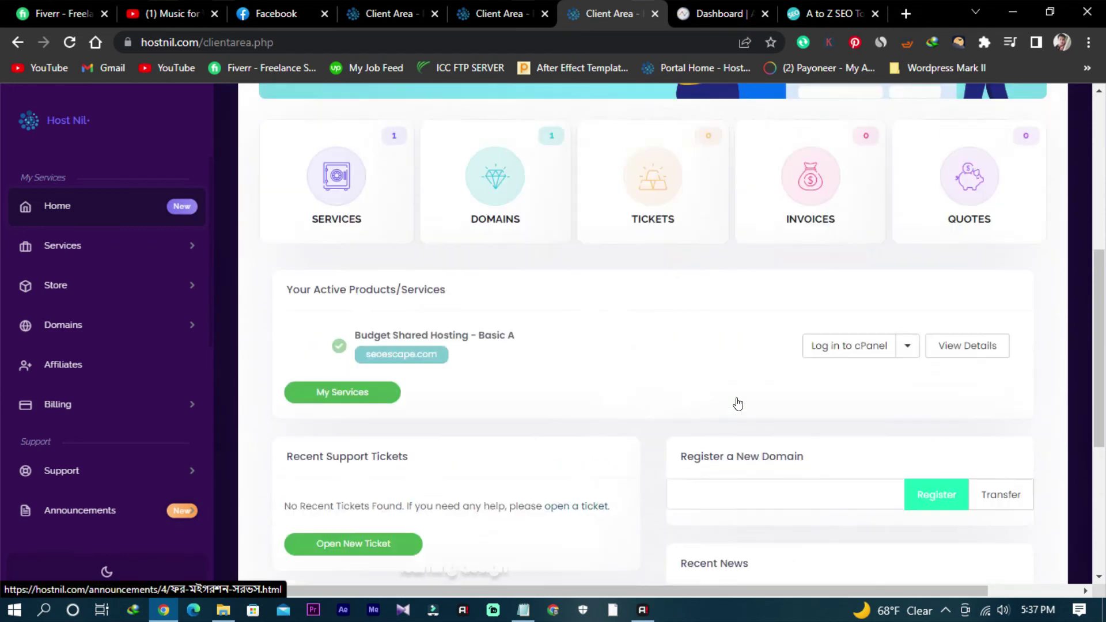
scroll(733, 385, "down", 4)
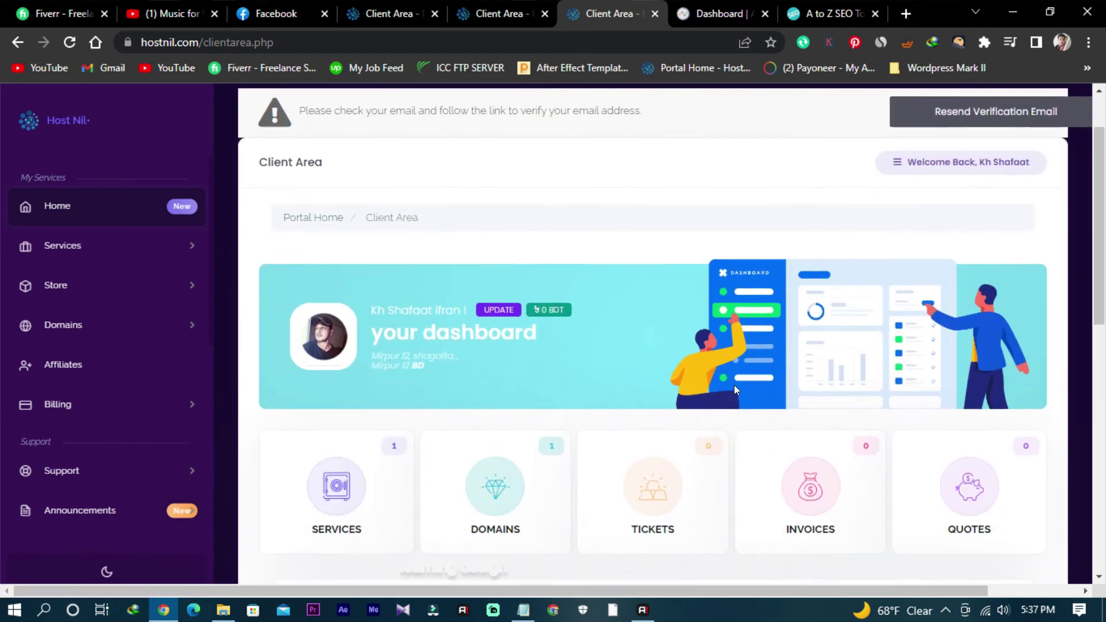
left_click(666, 379)
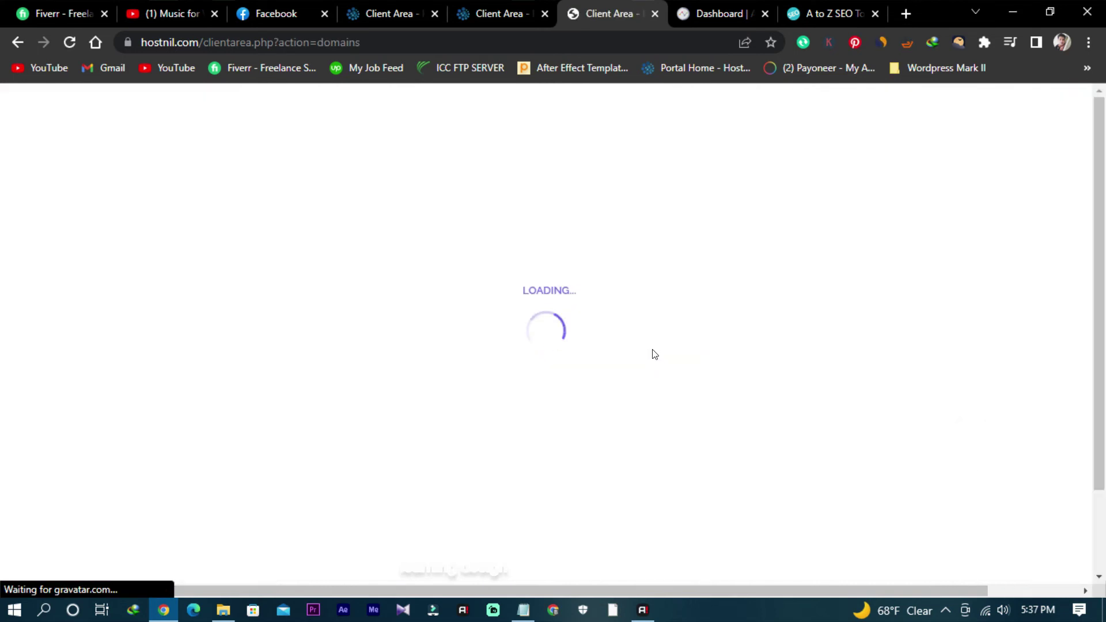
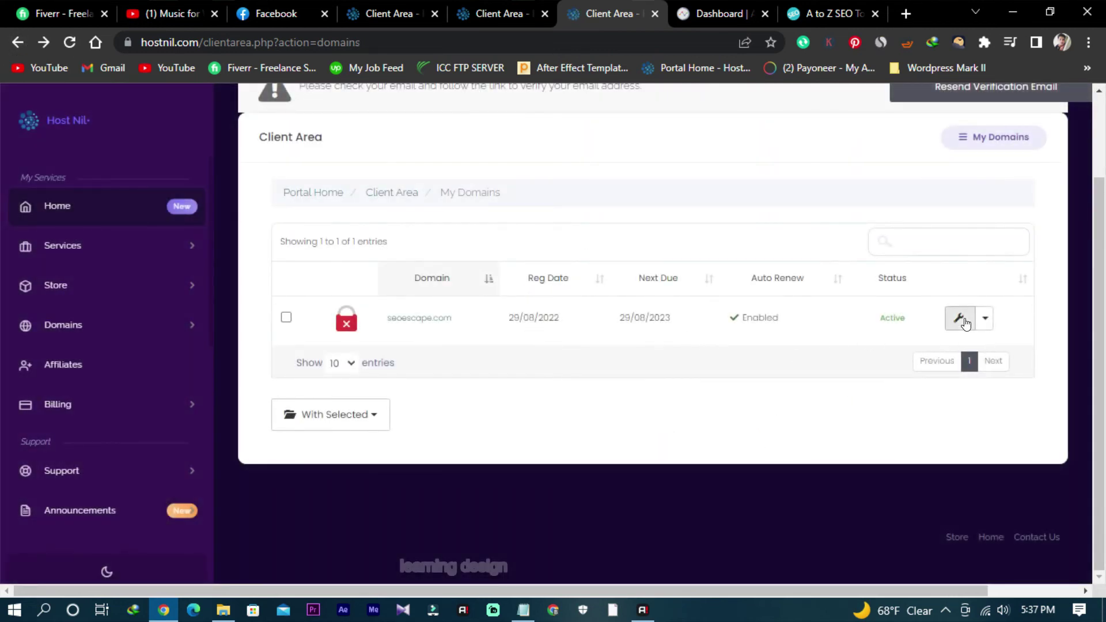
Step: Open the seoescape.com domain details from My Domains and check its actions list
left_click(959, 318)
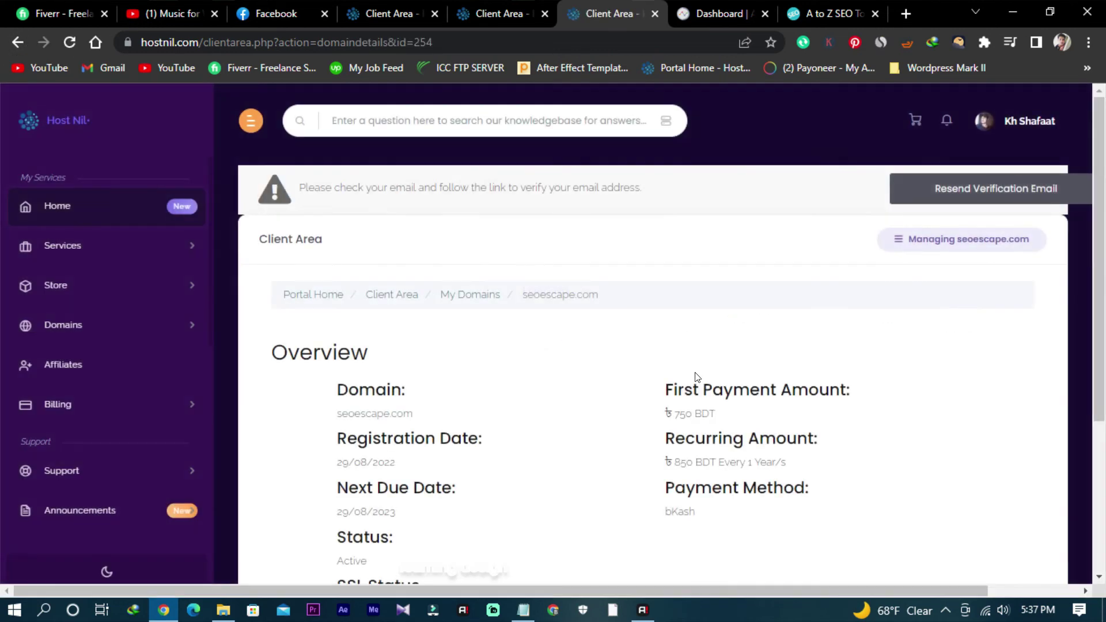
left_click(18, 42)
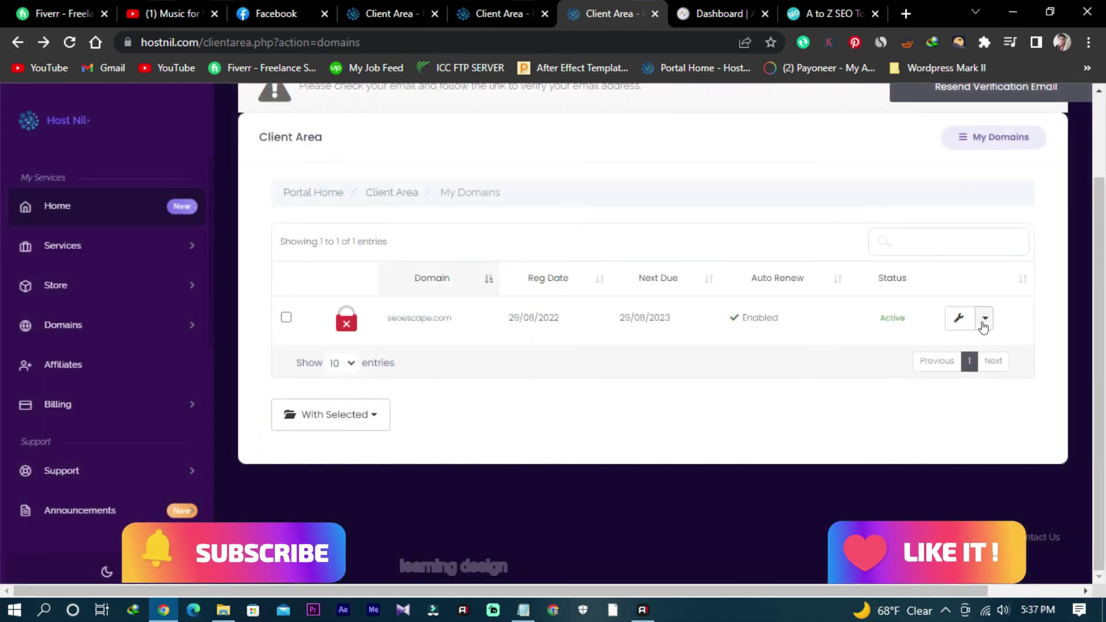
left_click(984, 319)
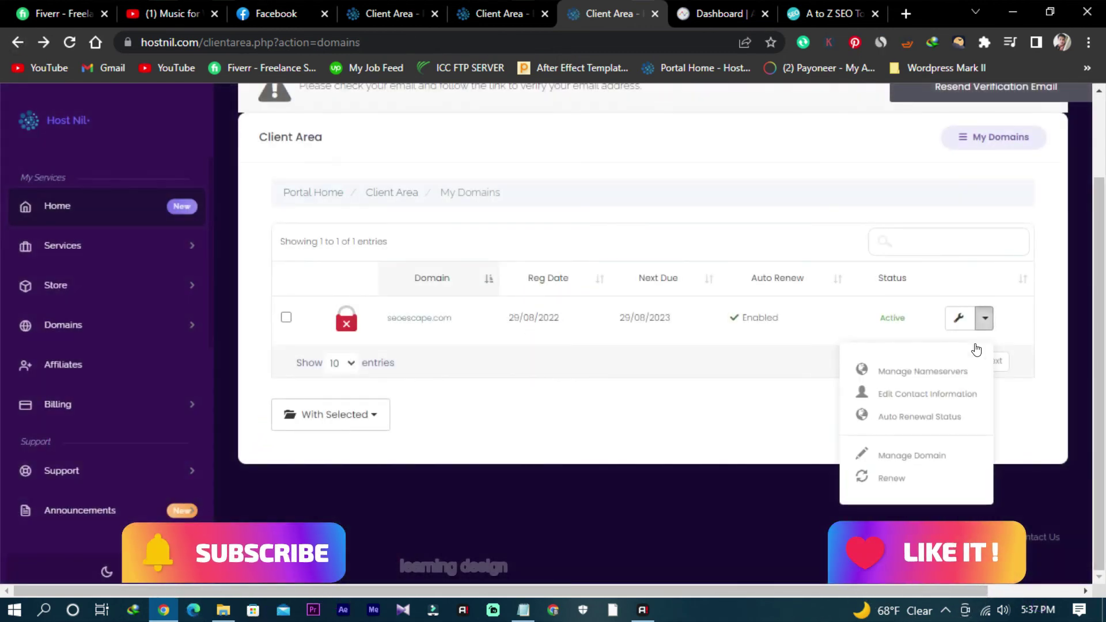
left_click(612, 426)
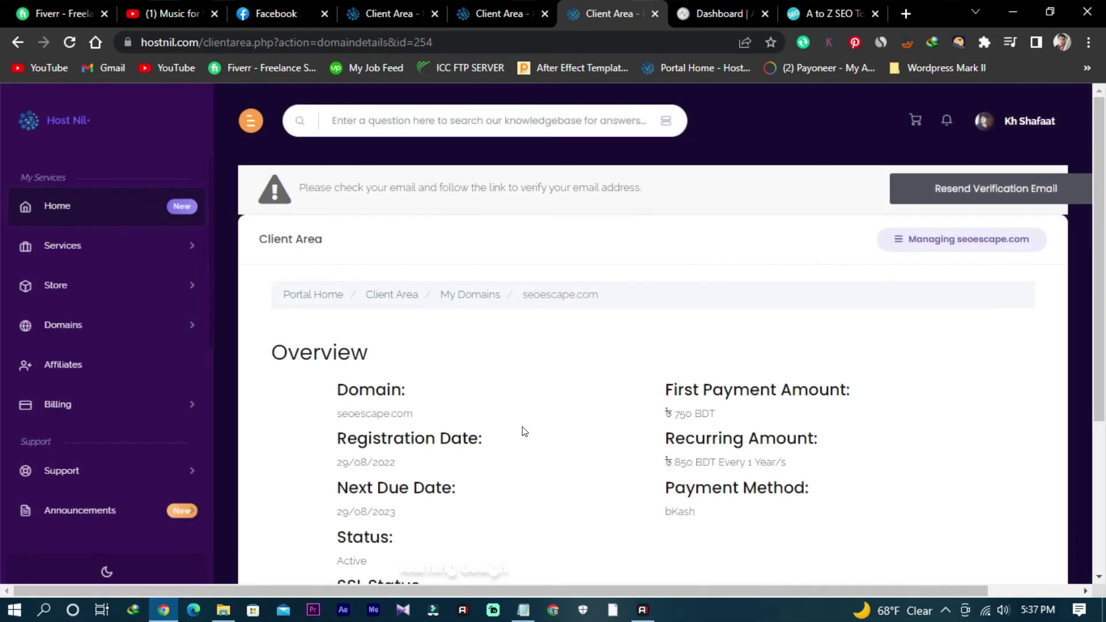
Step: Scroll the HostNil client area and expand the Store section
scroll(529, 433, "down", 4)
scroll(532, 435, "up", 4)
scroll(376, 444, "down", 2)
left_click(71, 294)
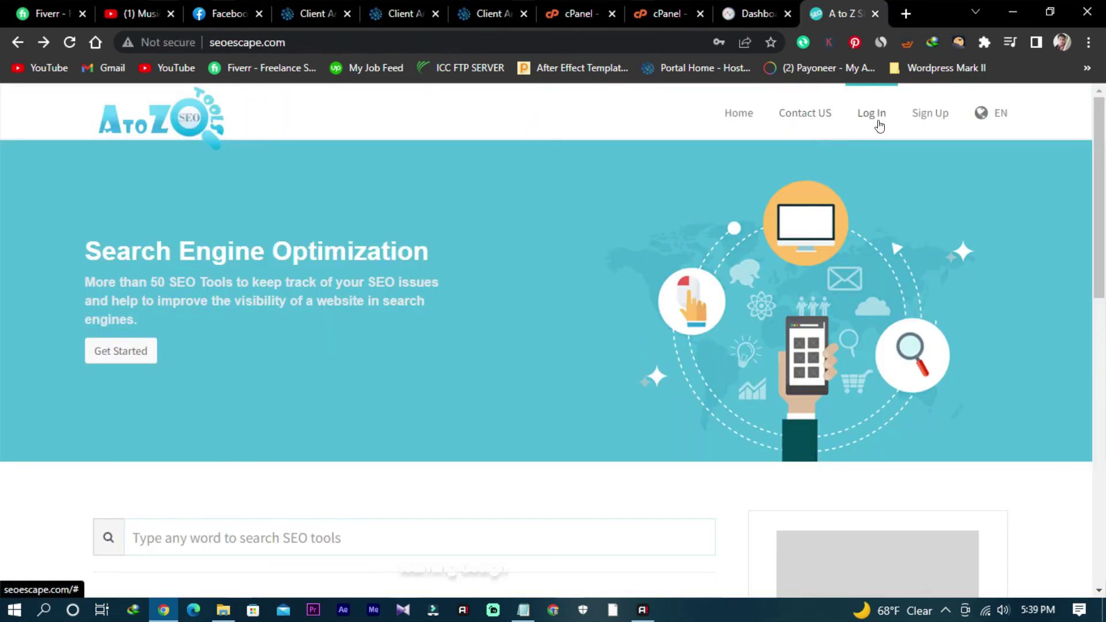
Step: Scroll the seoescape.com homepage, still Not secure, and glance at the admin dashboard tab
scroll(395, 246, "down", 10)
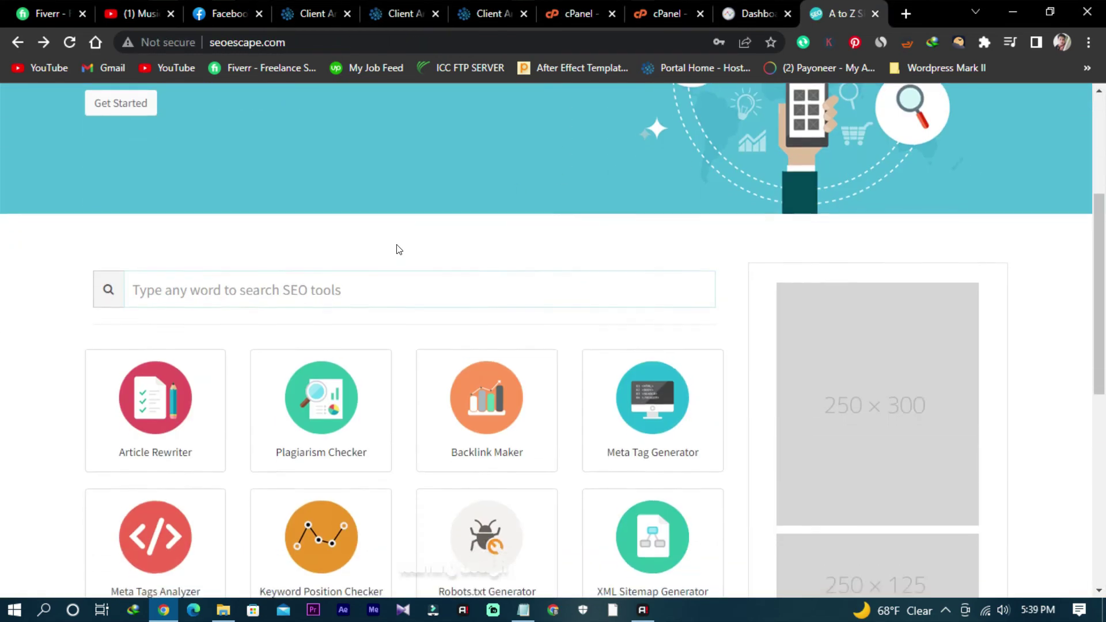
scroll(397, 242, "up", 9)
scroll(397, 242, "down", 9)
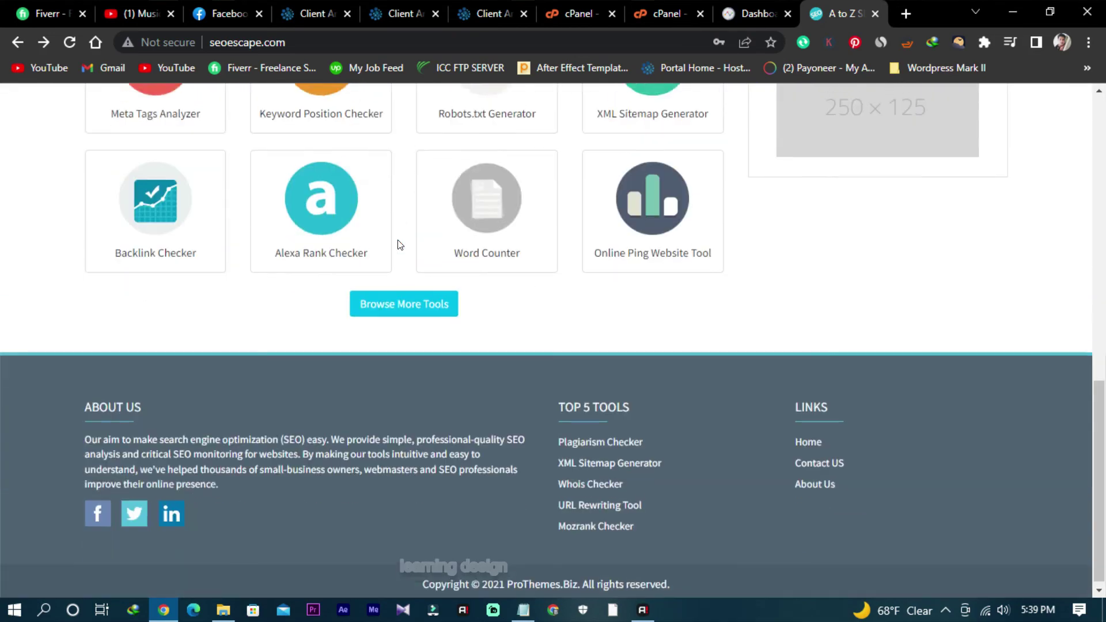
scroll(478, 229, "up", 7)
scroll(482, 229, "down", 4)
scroll(481, 230, "up", 2)
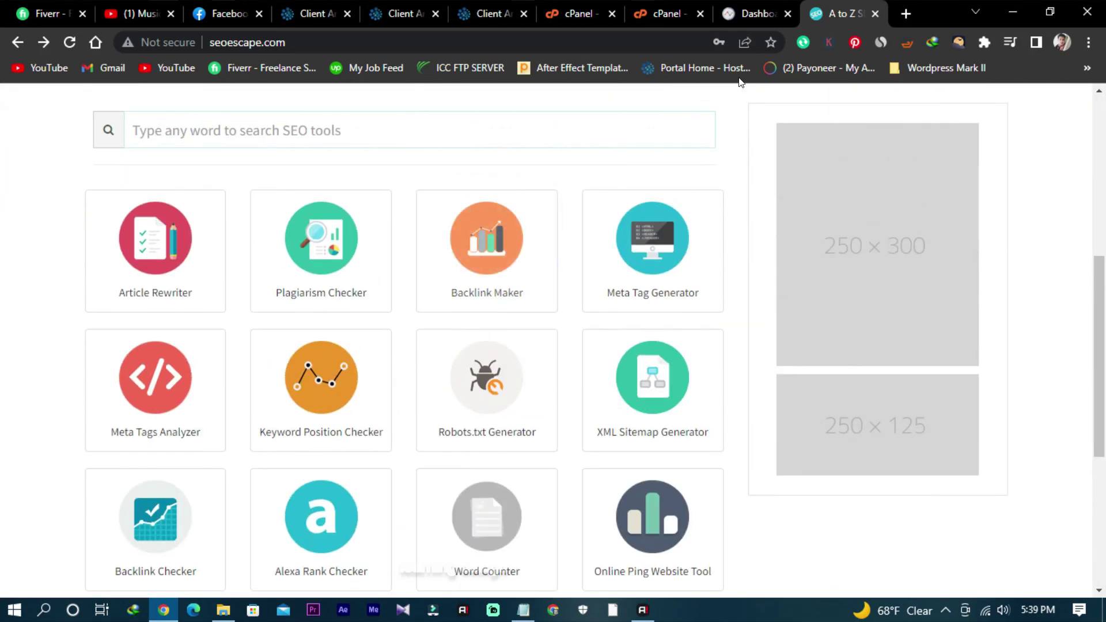
left_click(760, 14)
left_click(841, 13)
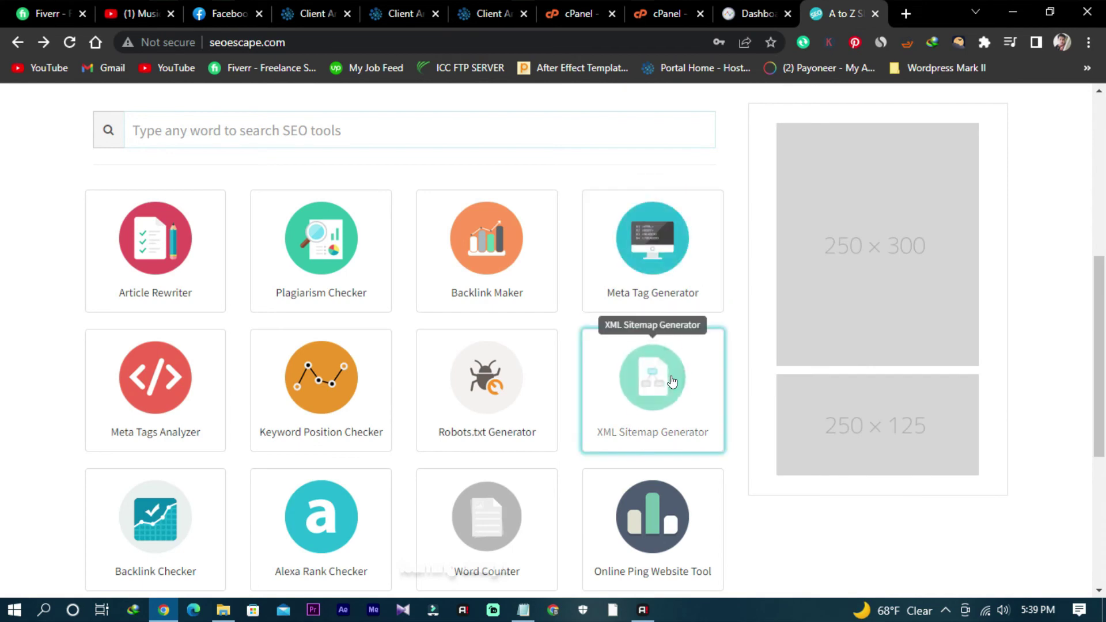
Step: Scroll through the admin dashboard again, then return to the public homepage
scroll(491, 363, "up", 7)
left_click(754, 13)
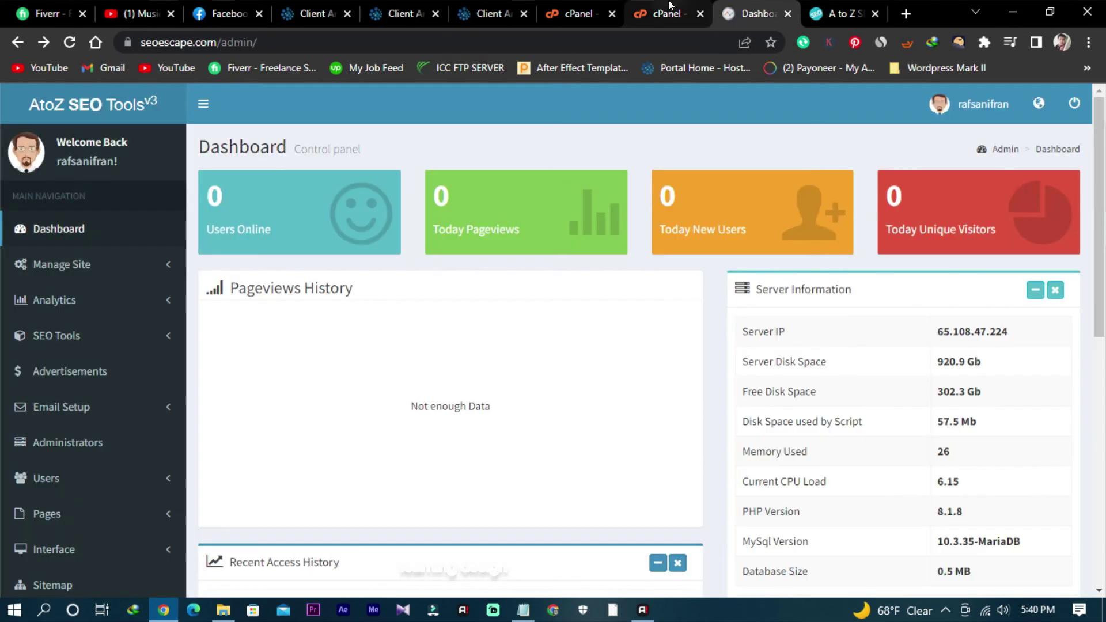
scroll(486, 374, "down", 5)
scroll(486, 375, "down", 3)
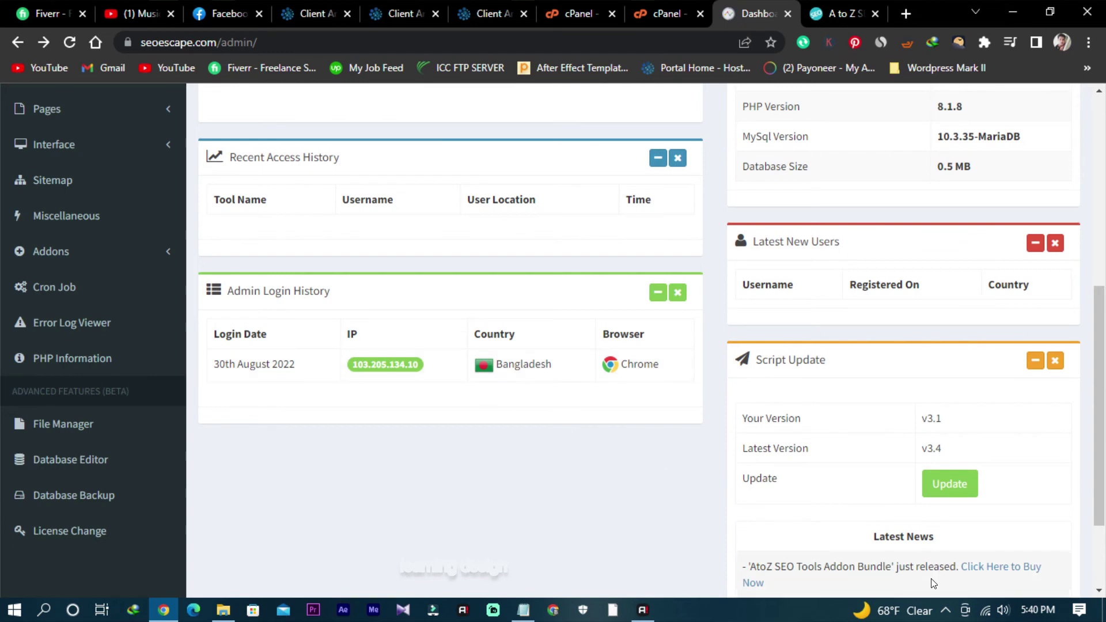
scroll(414, 498, "up", 2)
scroll(39, 419, "up", 2)
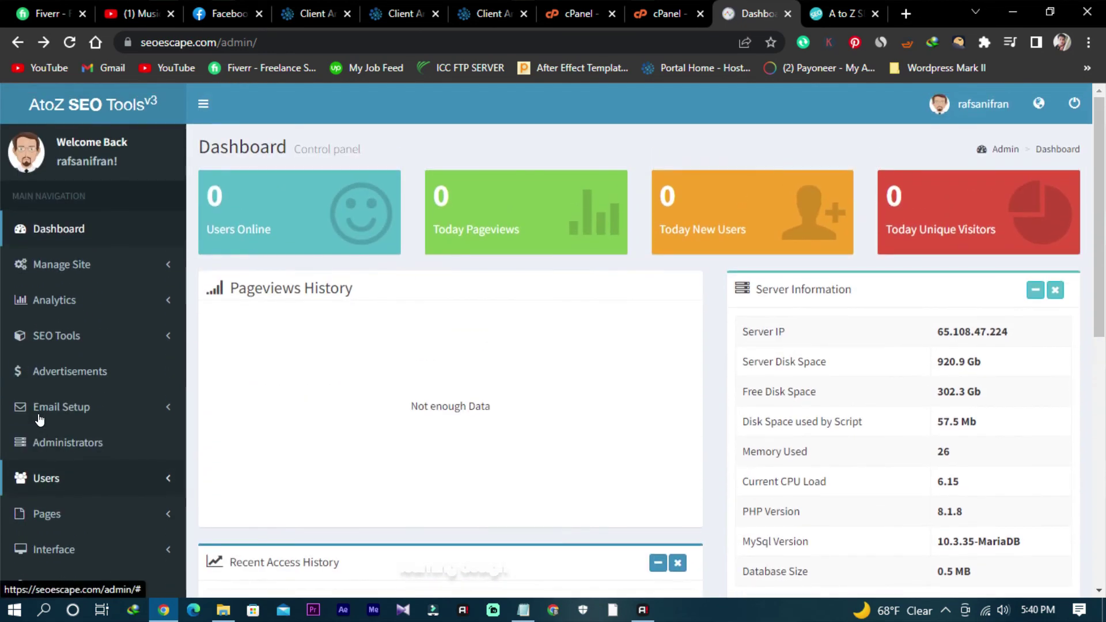
left_click(842, 13)
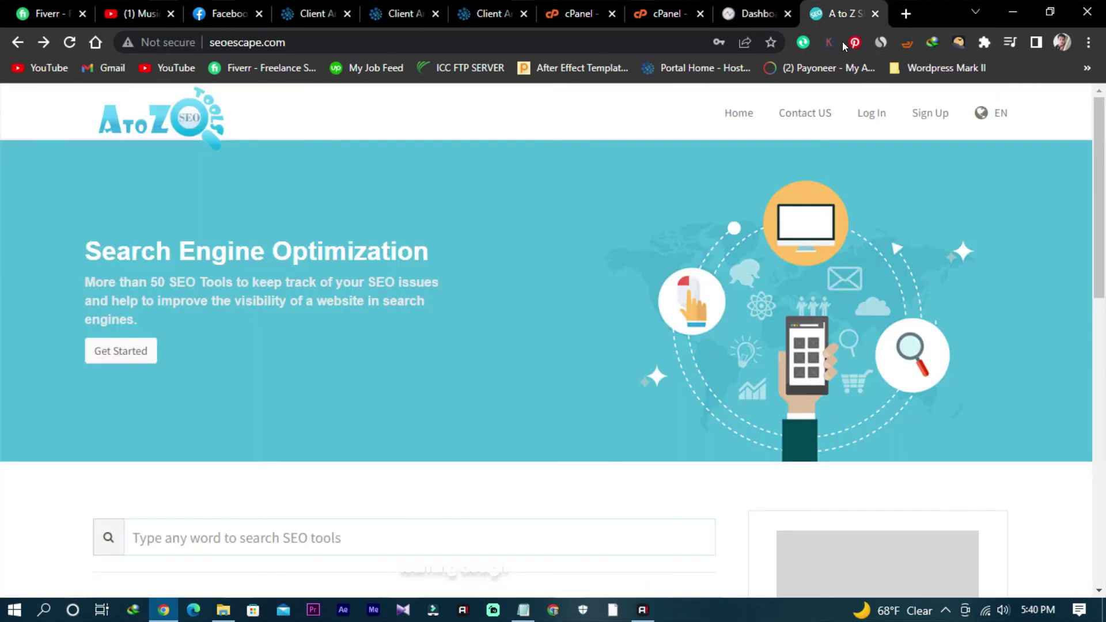
Step: Install the Let's Encrypt certificate for seoescape.com in cPanel and acknowledge the success message
left_click(668, 14)
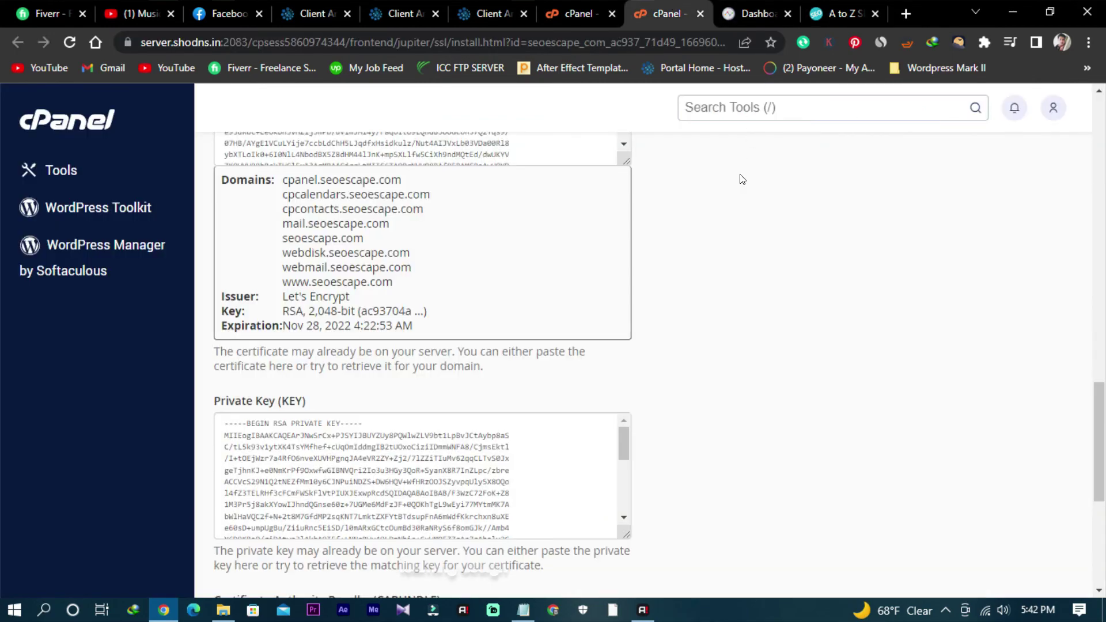
scroll(698, 361, "down", 5)
scroll(703, 366, "up", 12)
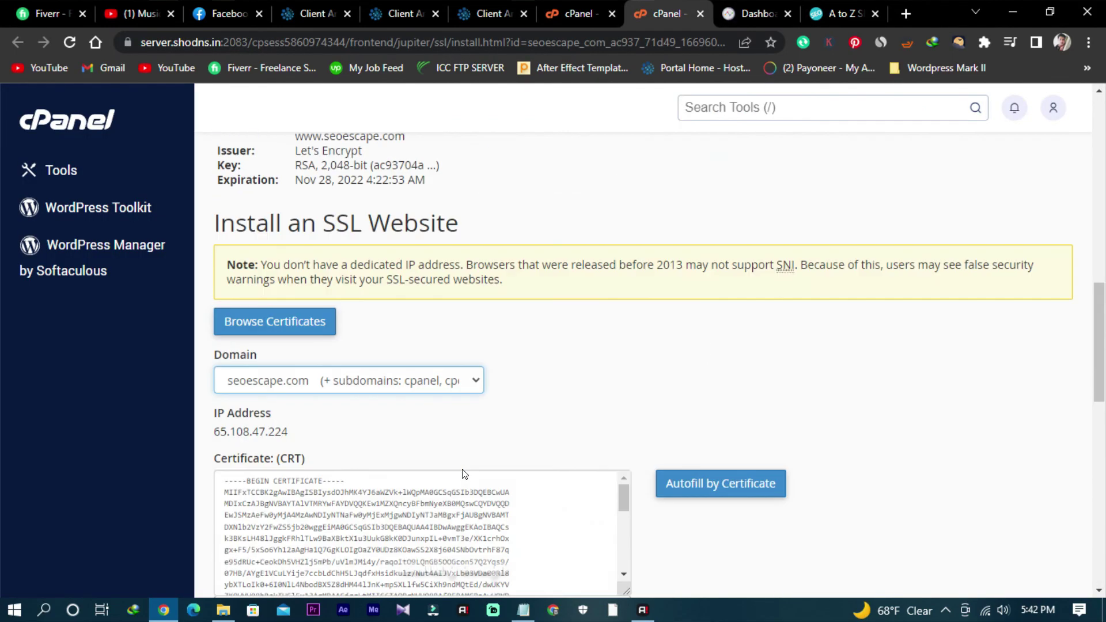
scroll(462, 473, "up", 4)
scroll(462, 471, "down", 12)
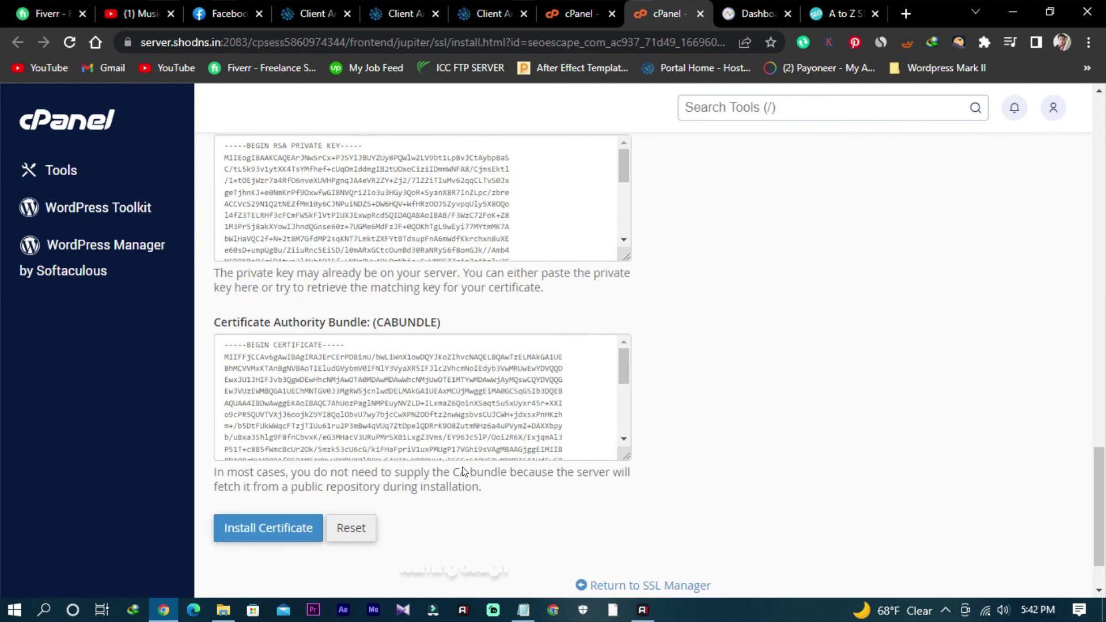
scroll(462, 471, "down", 1)
left_click(281, 460)
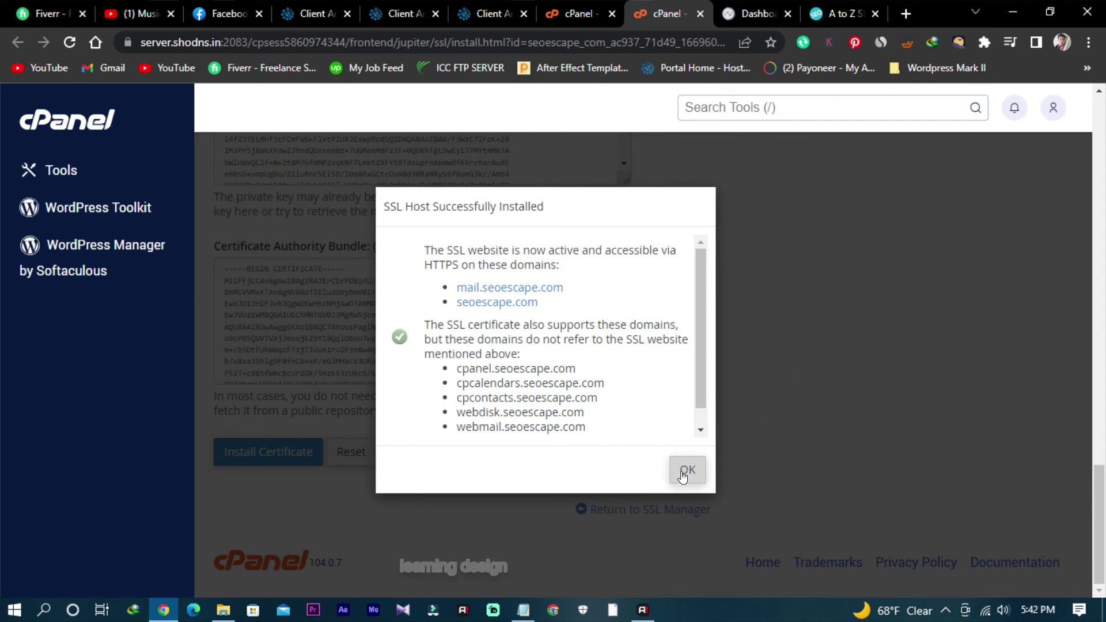
left_click_drag(697, 394, 702, 431)
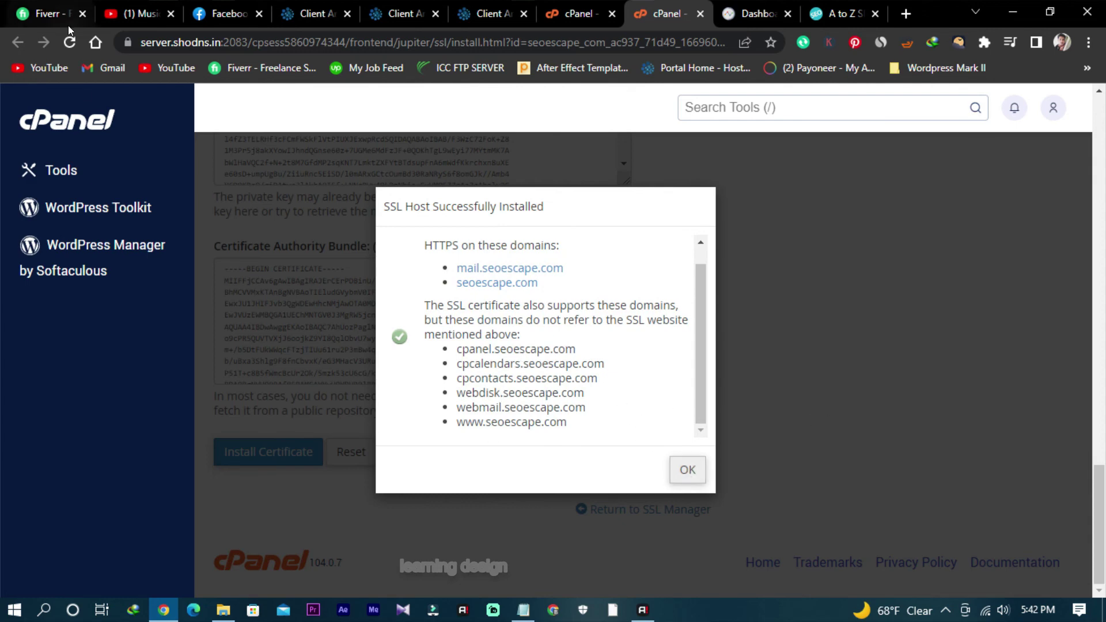
left_click(70, 42)
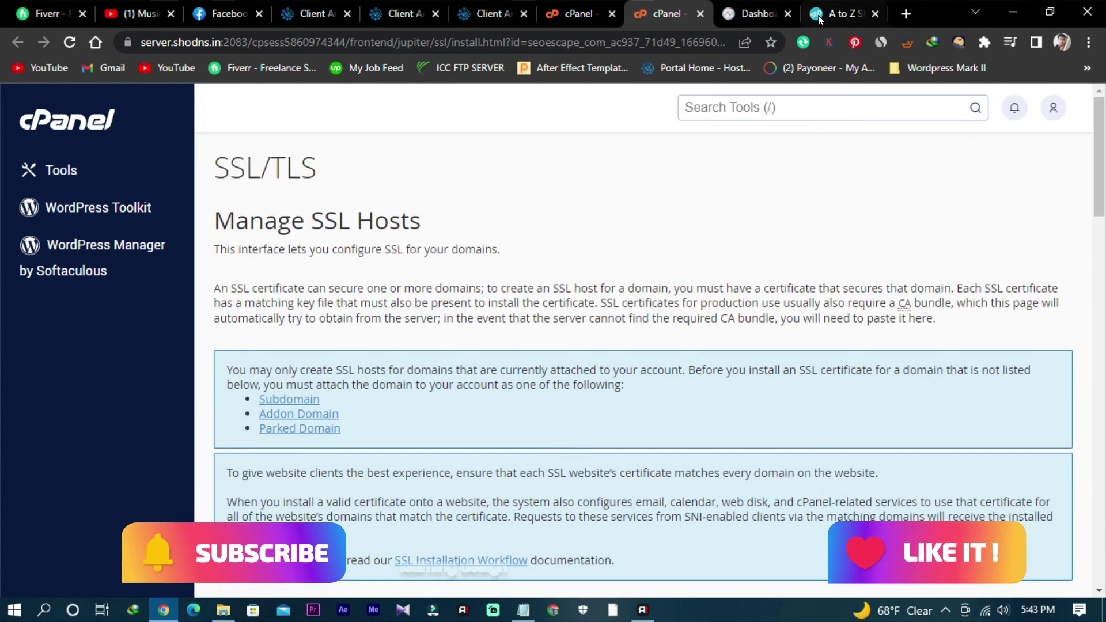
left_click(841, 13)
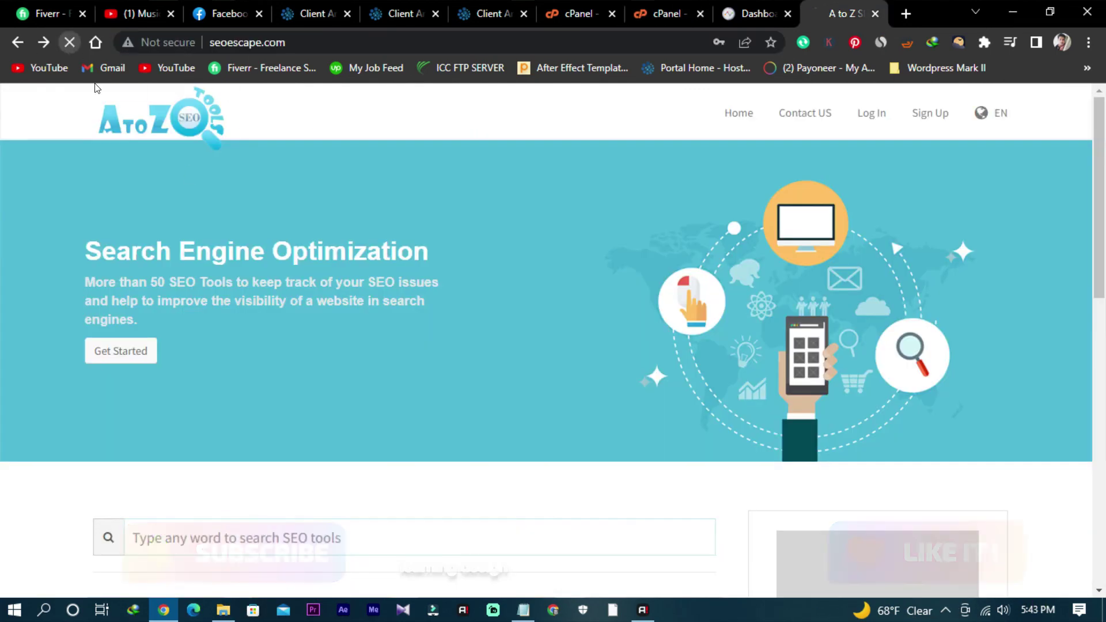
Step: Reload the site, close its homepage tab, and look through the bookmarks
left_click(70, 42)
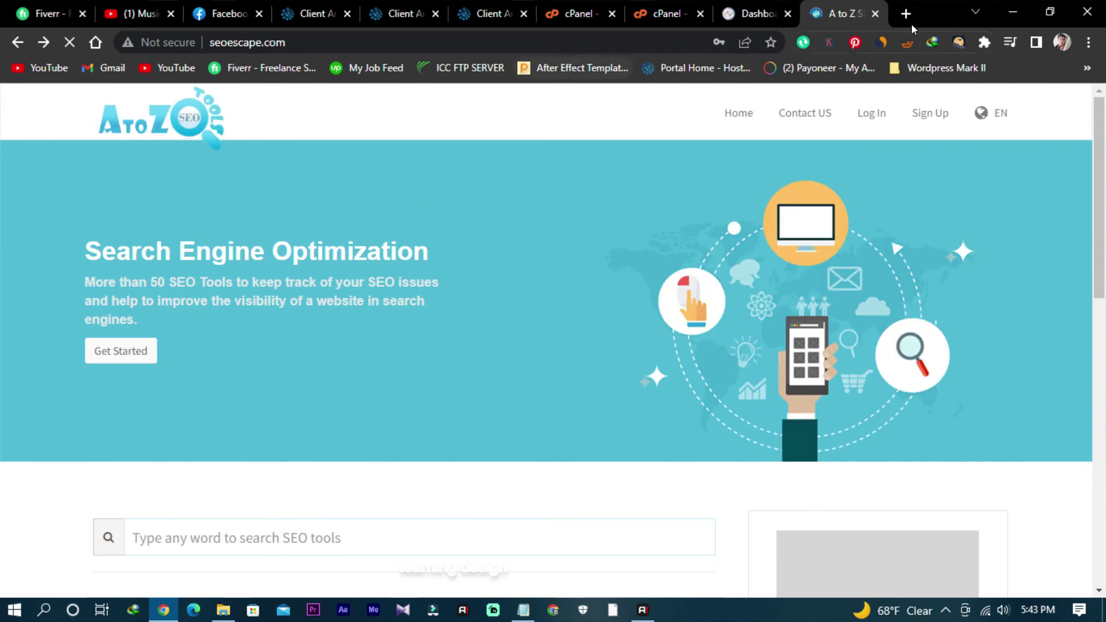
left_click(875, 13)
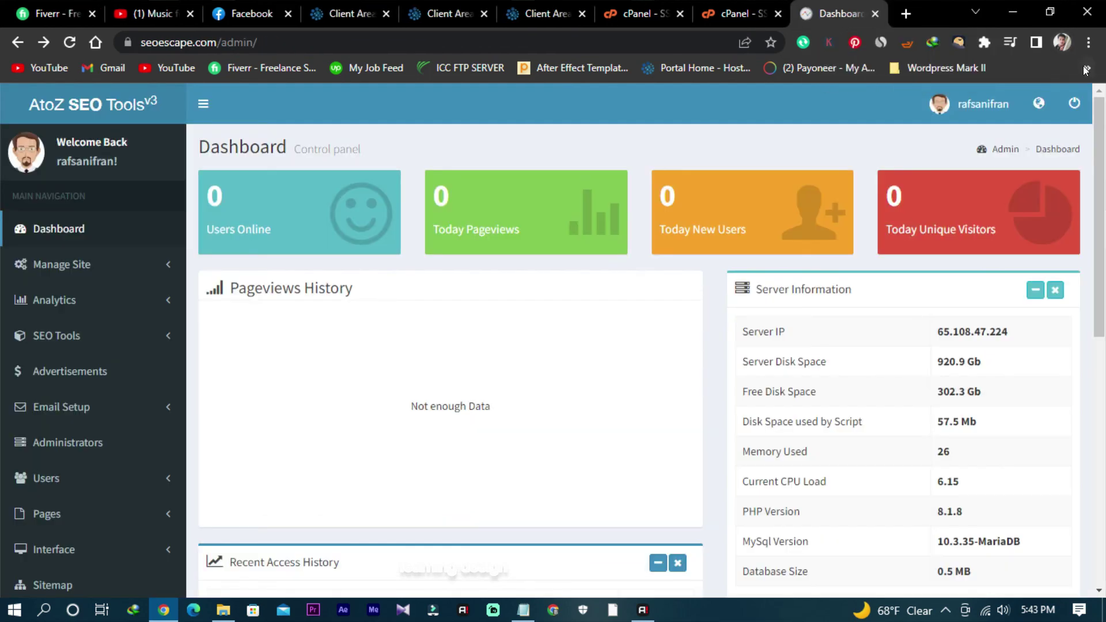
left_click(1085, 69)
left_click(1090, 49)
Step: Clear the last 24 hours of Chrome browsing data from History
left_click(1090, 49)
mouse_move(978, 132)
left_click(691, 130)
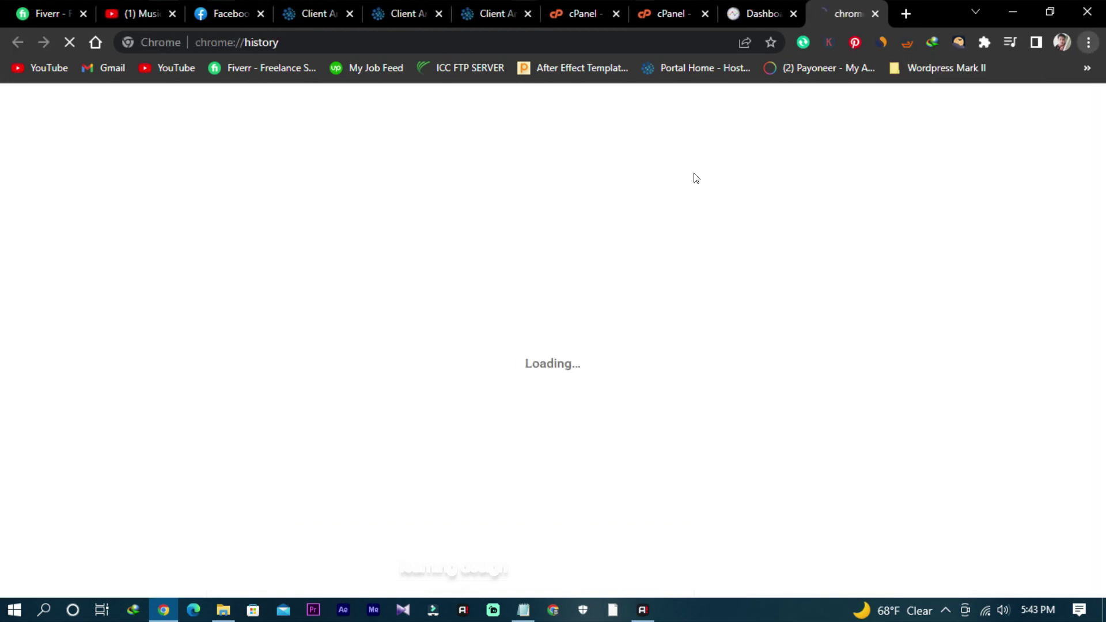
left_click(150, 271)
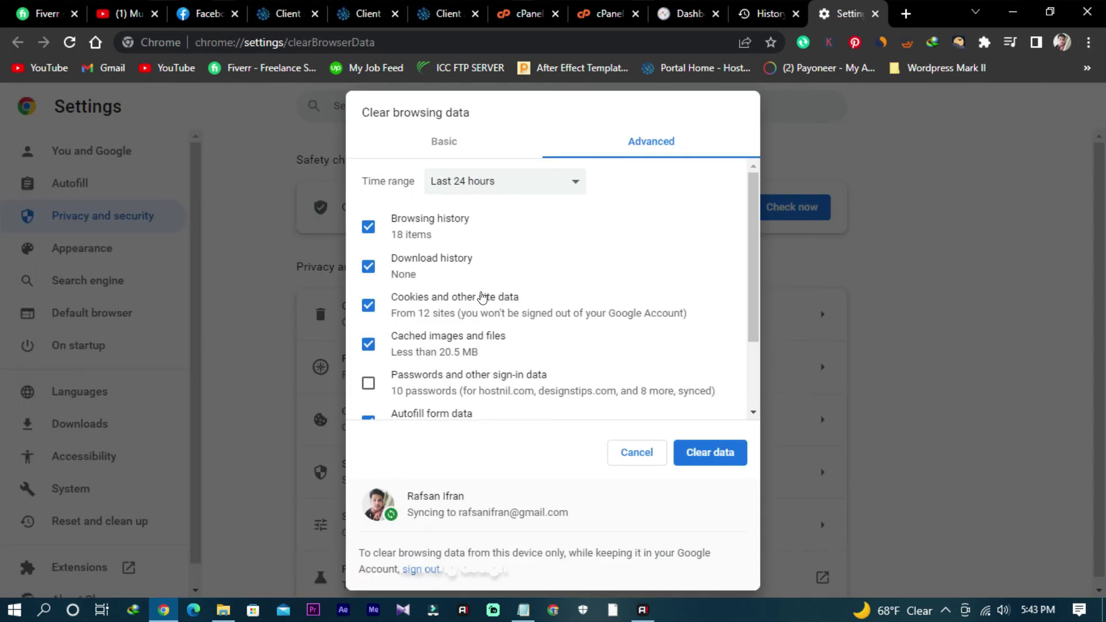
left_click(713, 450)
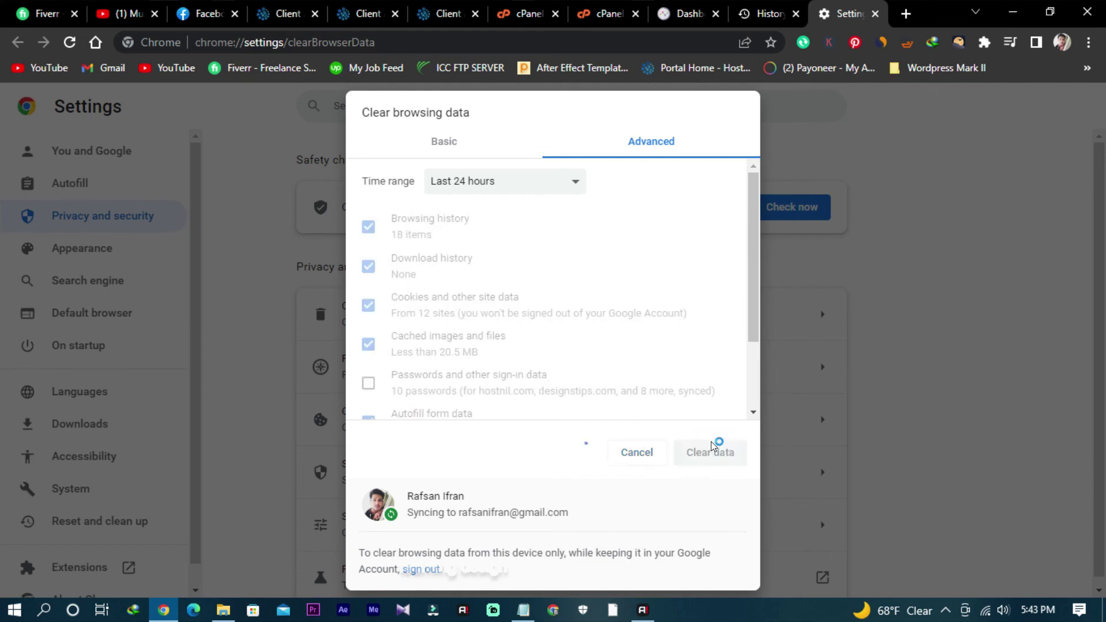
Step: Load seoescape.com in a fresh tab to confirm it opens over HTTPS
left_click(874, 13)
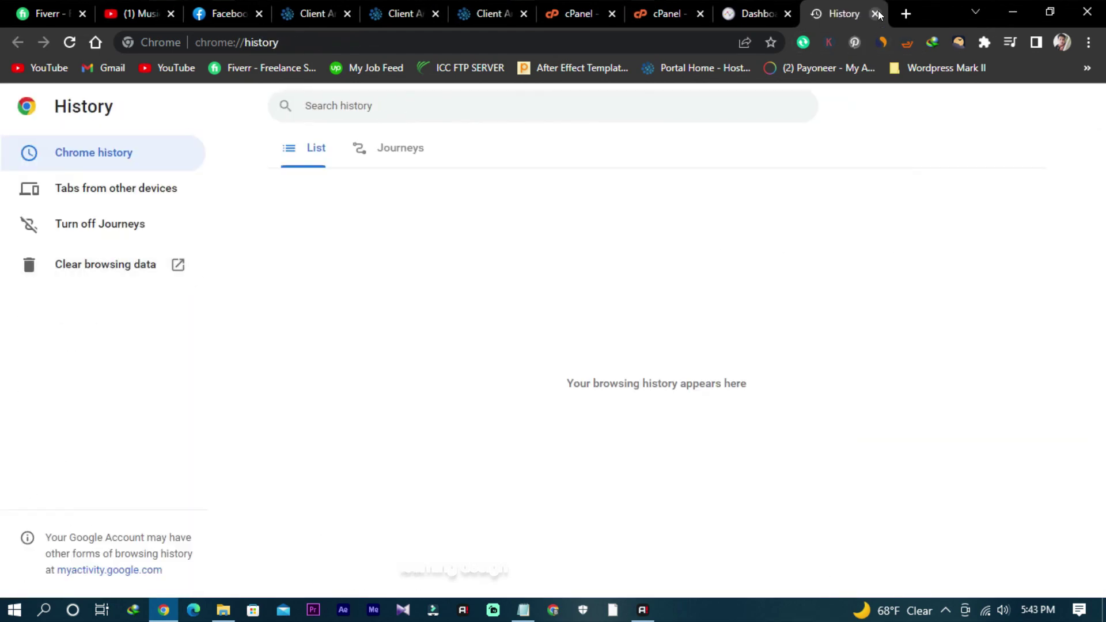
left_click(902, 18)
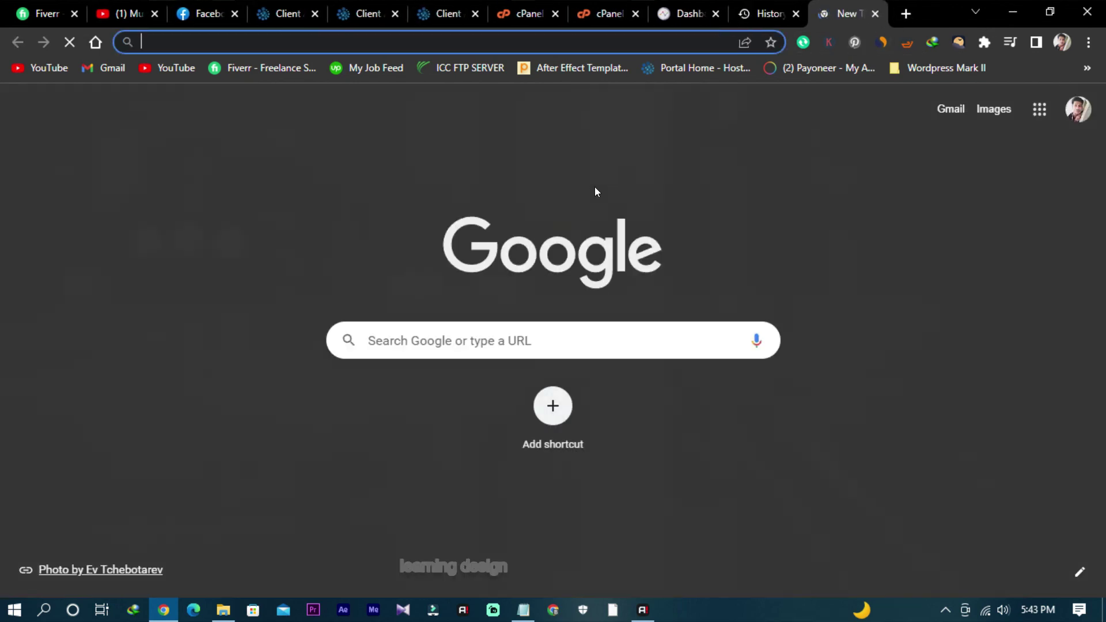
type("seo")
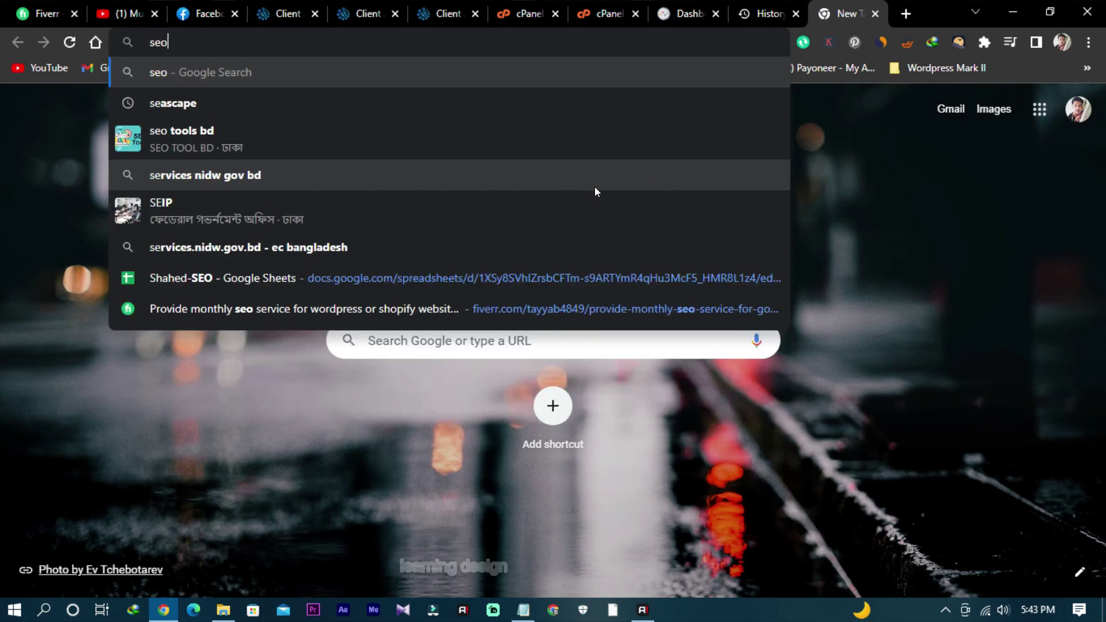
type("escape")
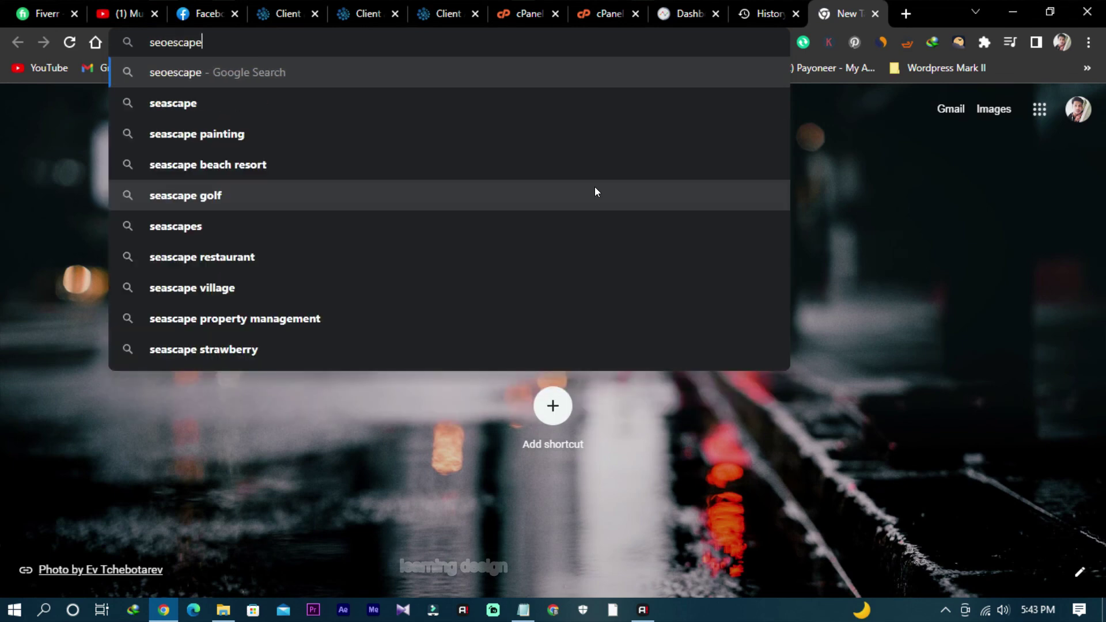
type(".com")
key("Return")
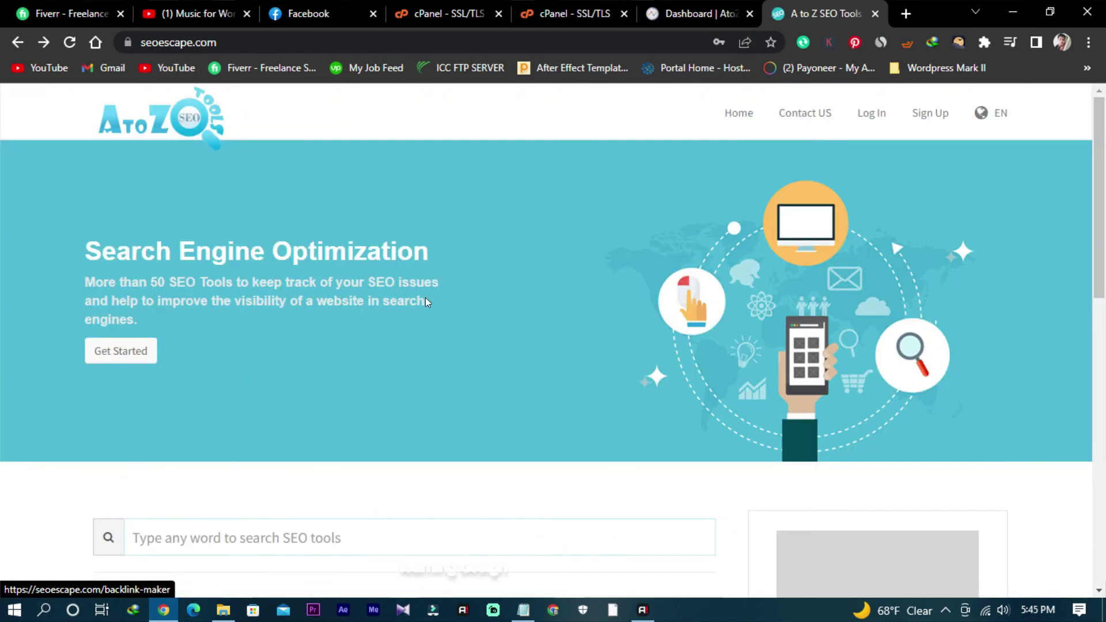
Step: Browse the HTTPS homepage and show more tools with Browse More Tools
scroll(432, 302, "down", 15)
scroll(435, 304, "up", 3)
scroll(436, 307, "down", 3)
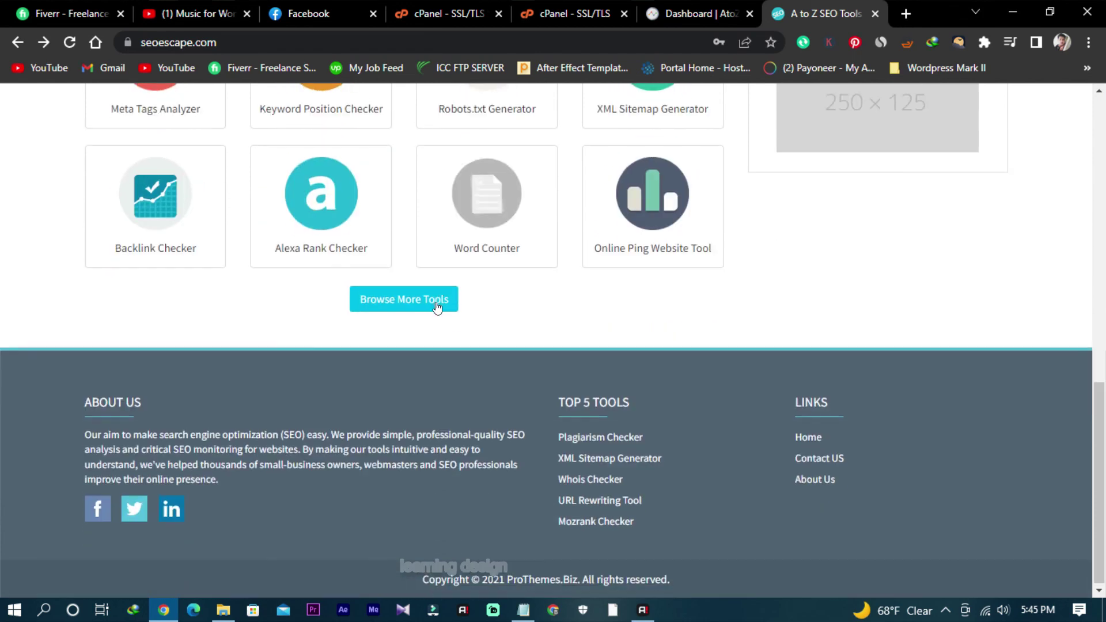
left_click(437, 307)
scroll(486, 296, "down", 2)
scroll(496, 328, "up", 5)
scroll(496, 328, "down", 1)
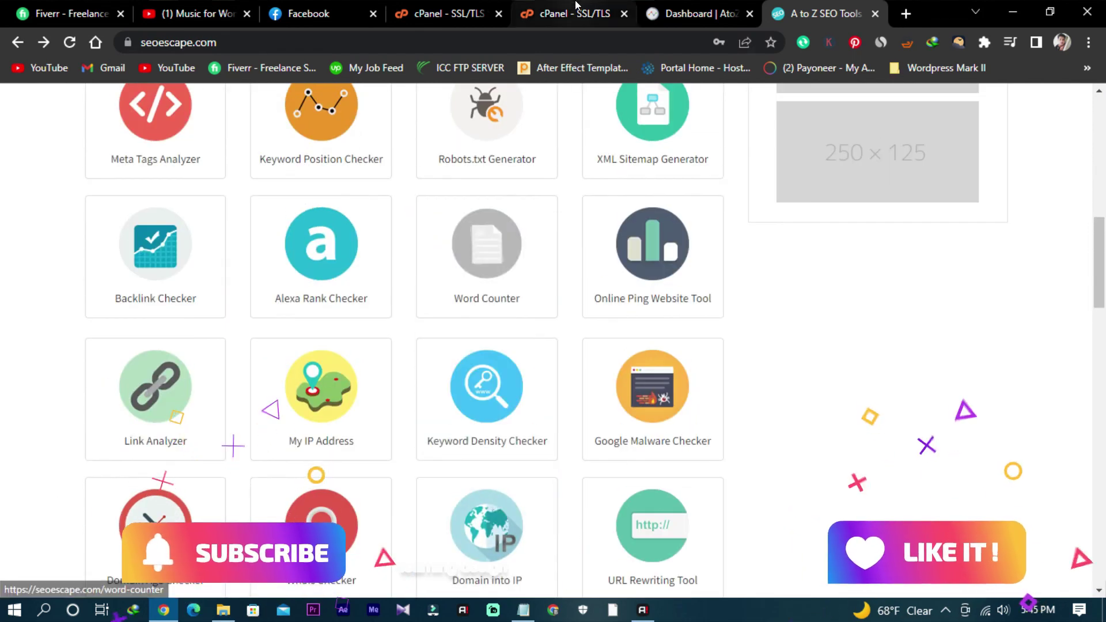
Step: Close the extra cPanel SSL/TLS tab and scroll through the homepage tool grid
left_click(576, 7)
left_click(645, 16)
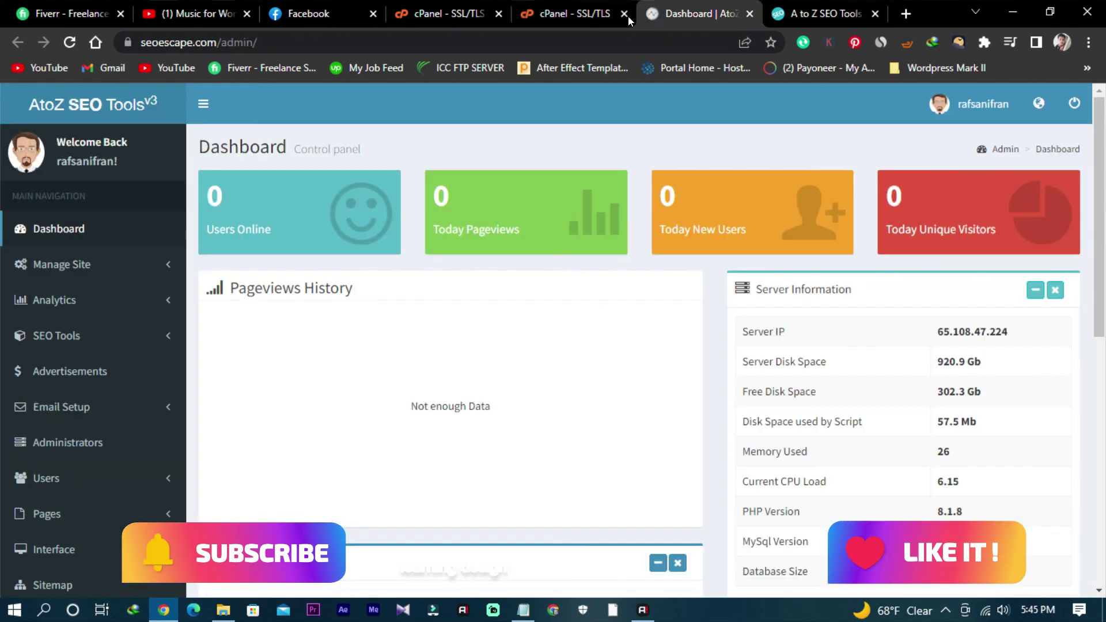
left_click(625, 14)
scroll(749, 415, "down", 1)
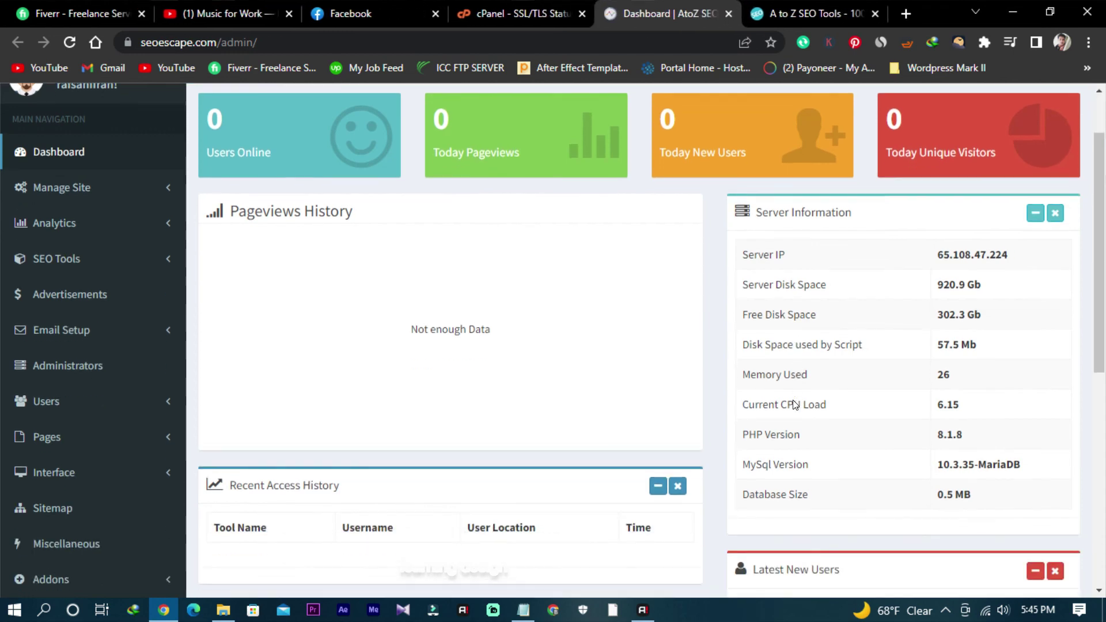
scroll(793, 404, "up", 1)
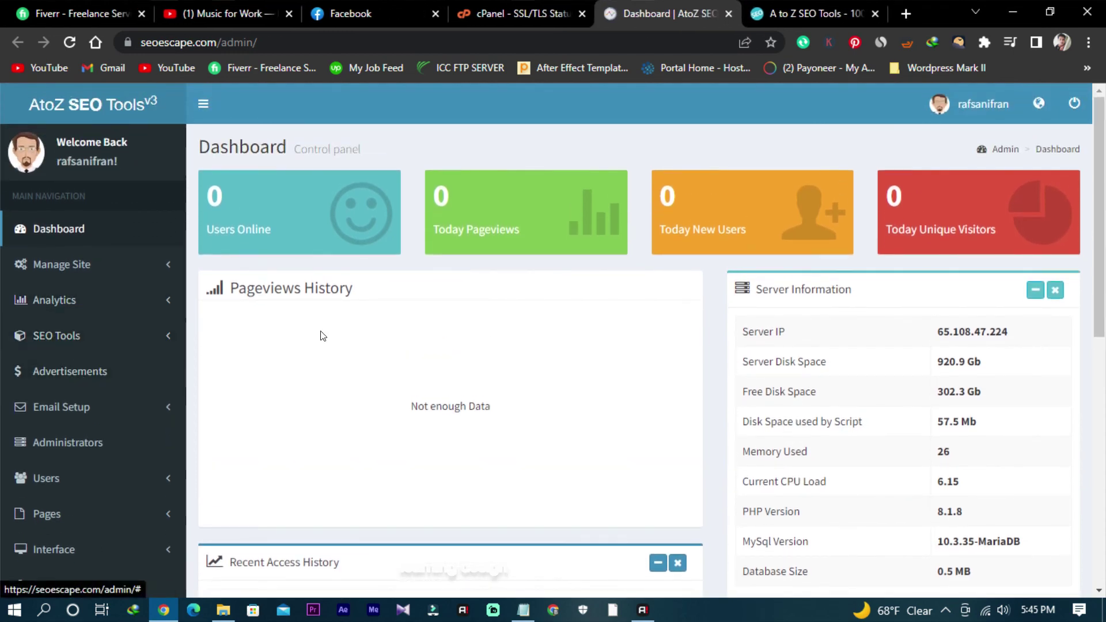
scroll(558, 399, "down", 7)
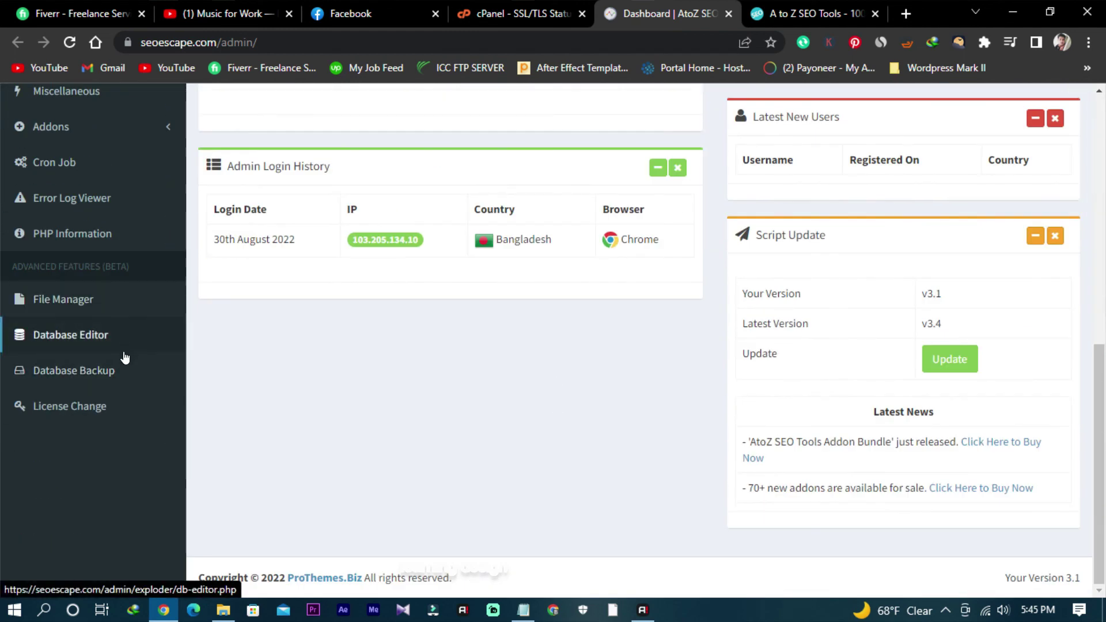
scroll(121, 386, "up", 3)
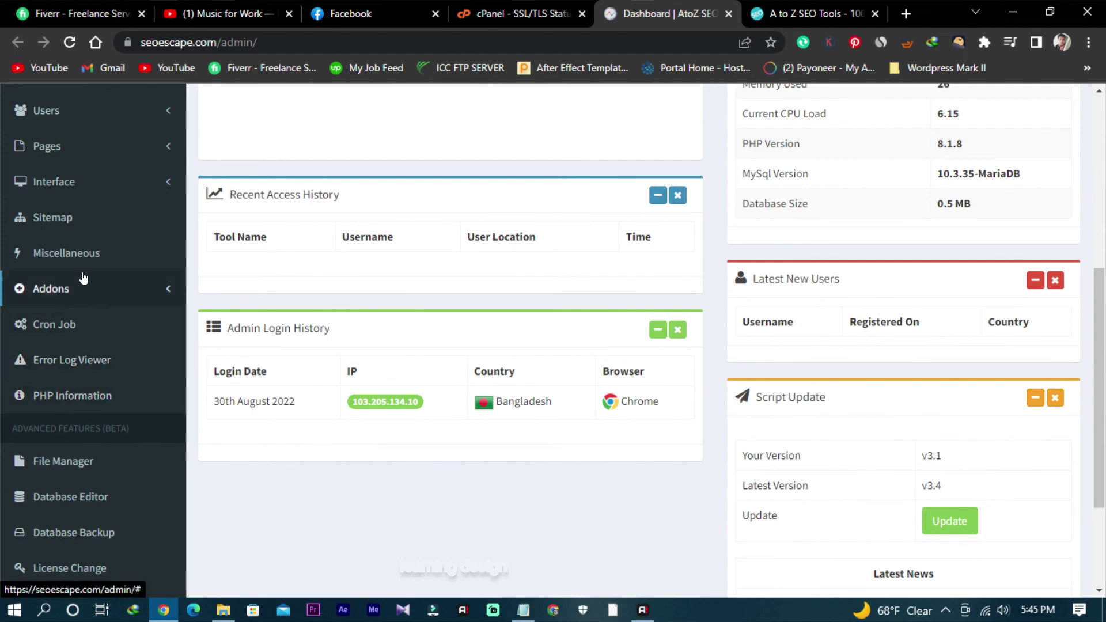
scroll(87, 279, "up", 5)
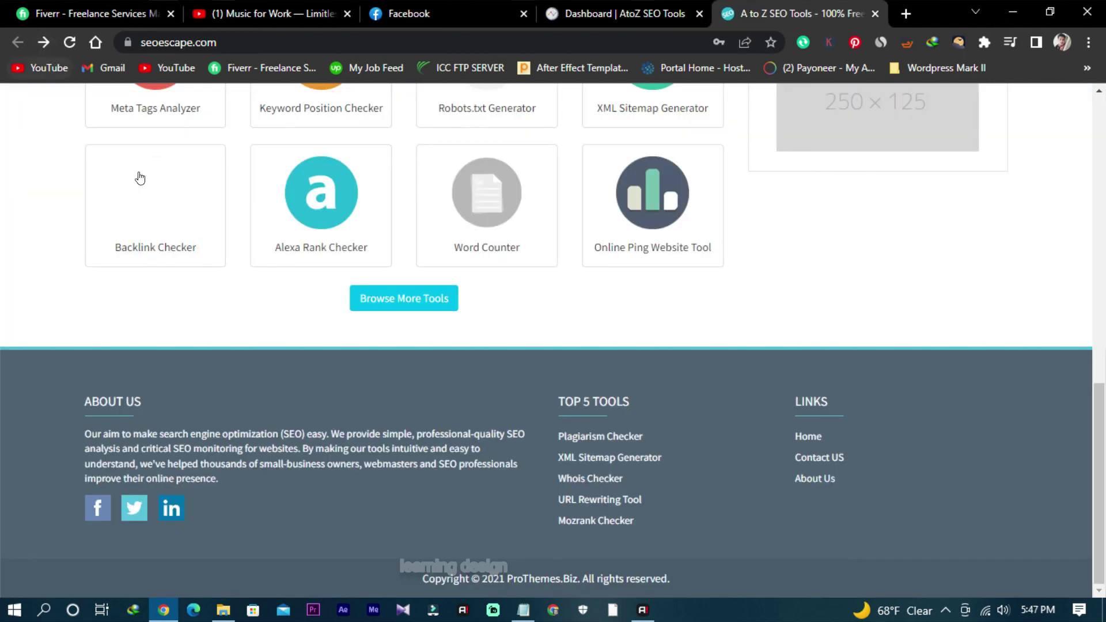
scroll(367, 335, "up", 7)
scroll(378, 348, "down", 1)
scroll(378, 348, "up", 2)
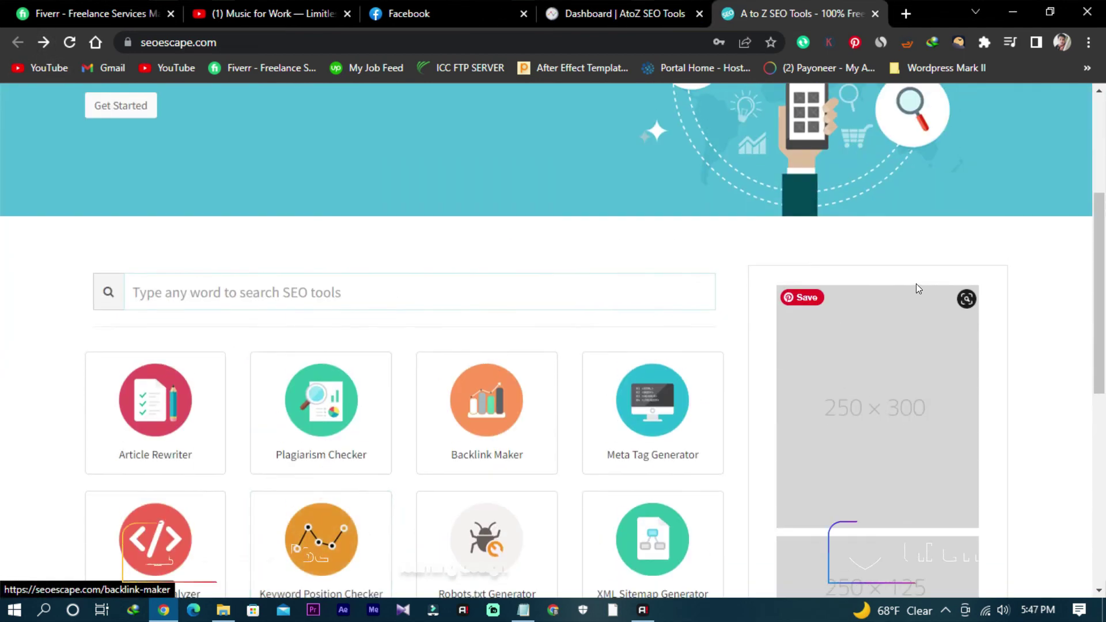
scroll(901, 375, "up", 4)
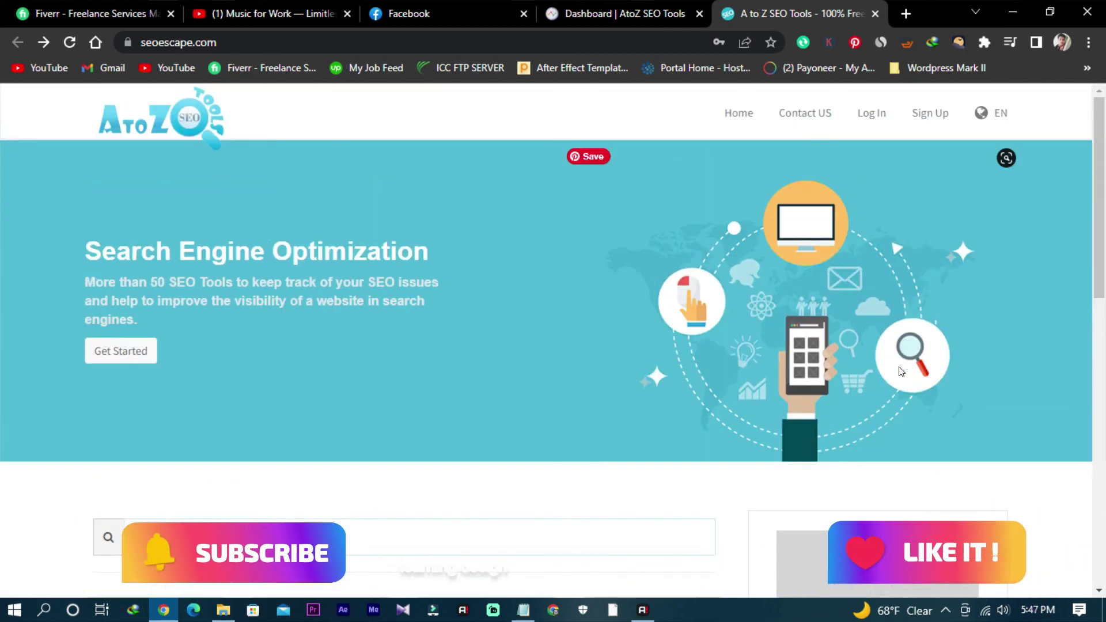
scroll(150, 299, "down", 1)
scroll(124, 270, "down", 6)
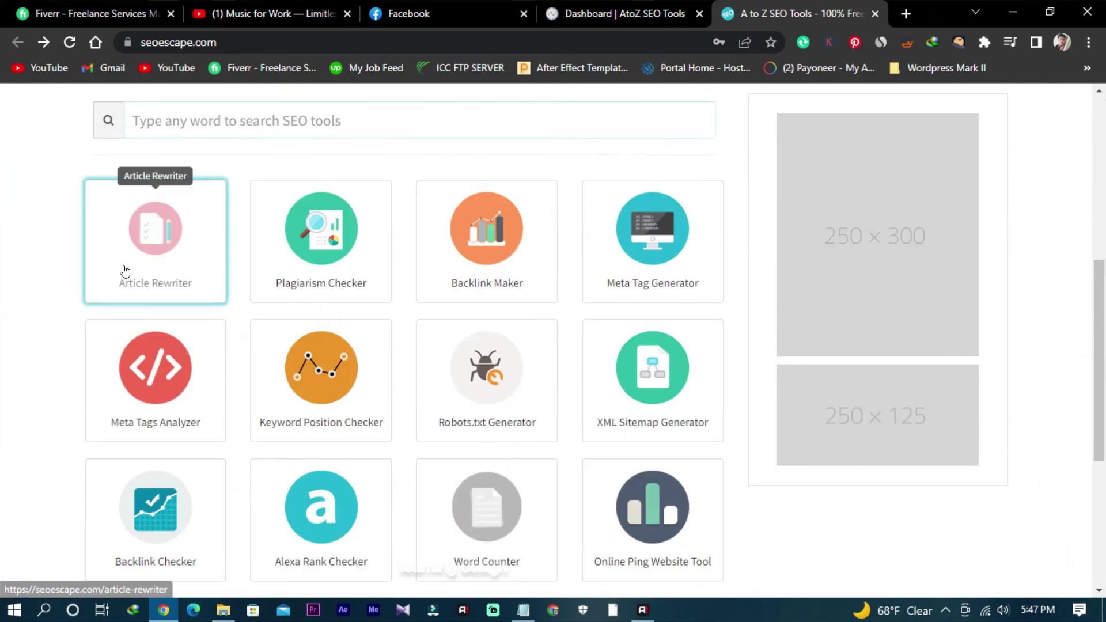
scroll(401, 407, "down", 5)
scroll(403, 378, "up", 3)
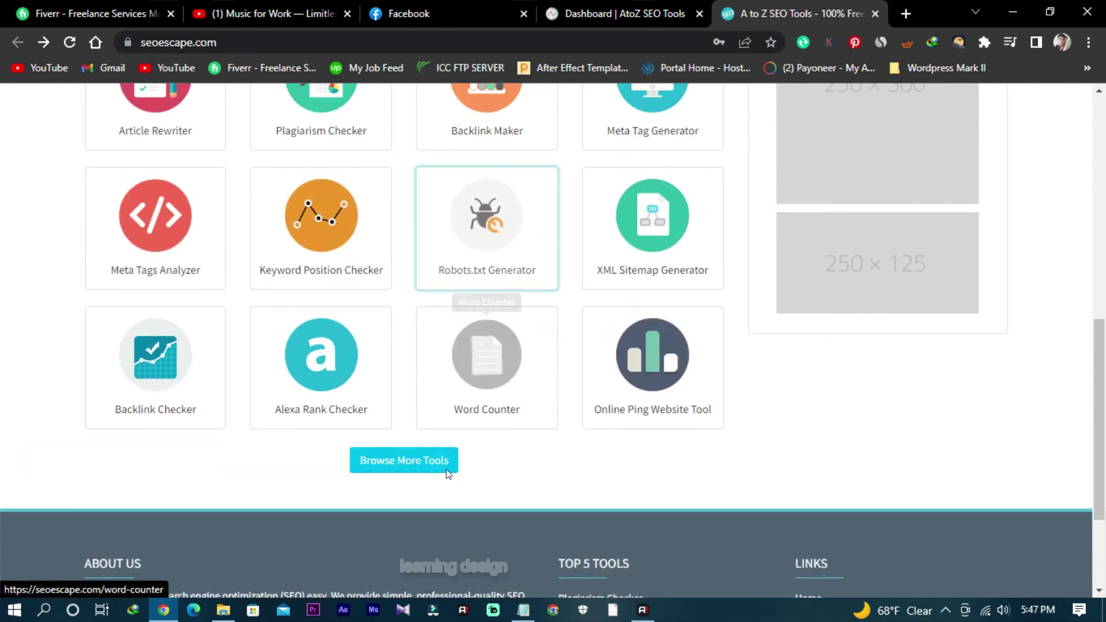
Step: Load more tool cards, close the public site, and expand SEO Tools in the admin sidebar
left_click(410, 465)
scroll(518, 449, "down", 15)
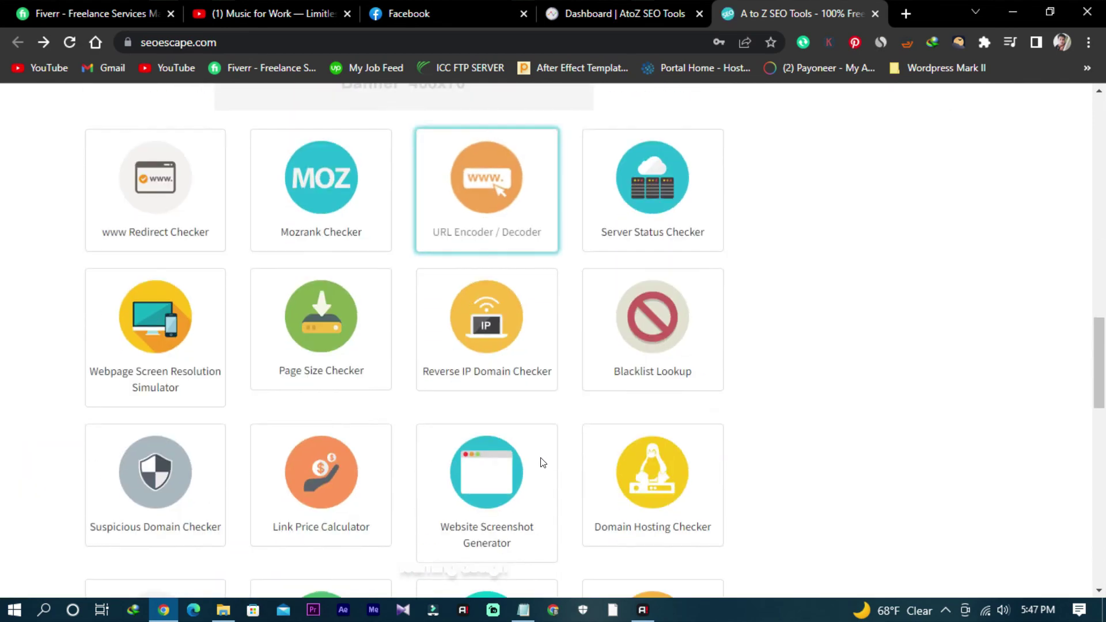
scroll(539, 462, "down", 2)
scroll(540, 461, "up", 7)
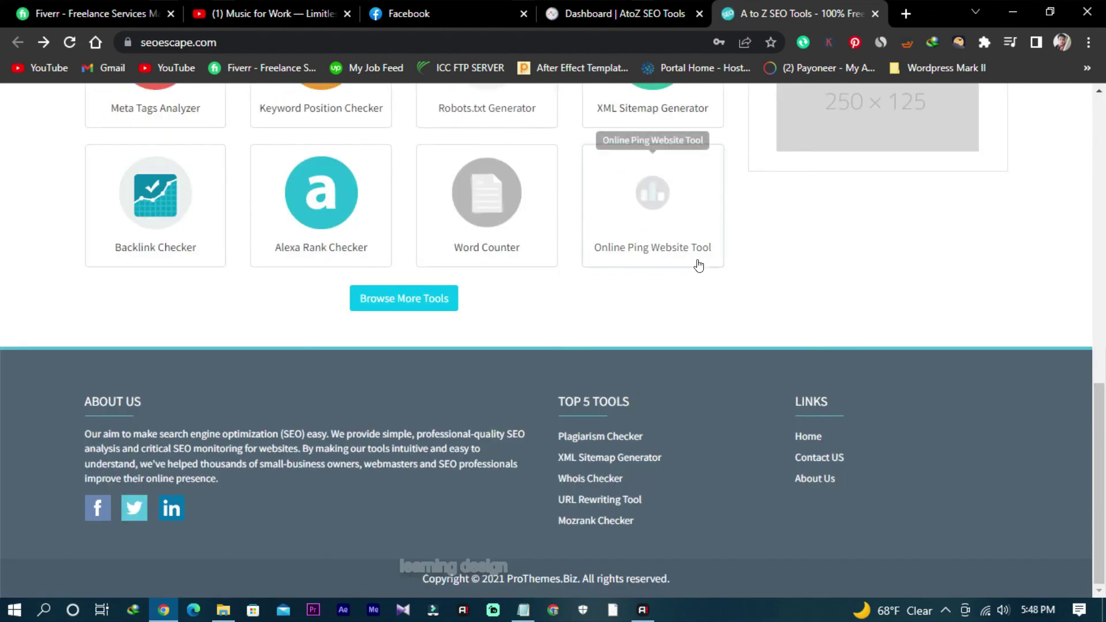
scroll(685, 299, "up", 8)
scroll(677, 340, "up", 5)
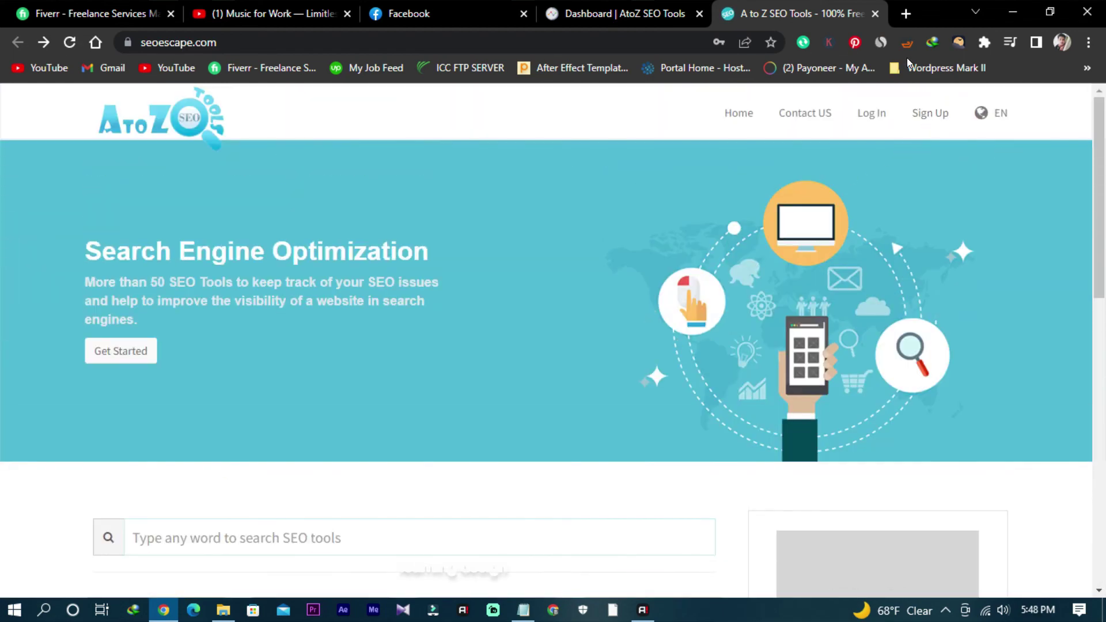
left_click(875, 13)
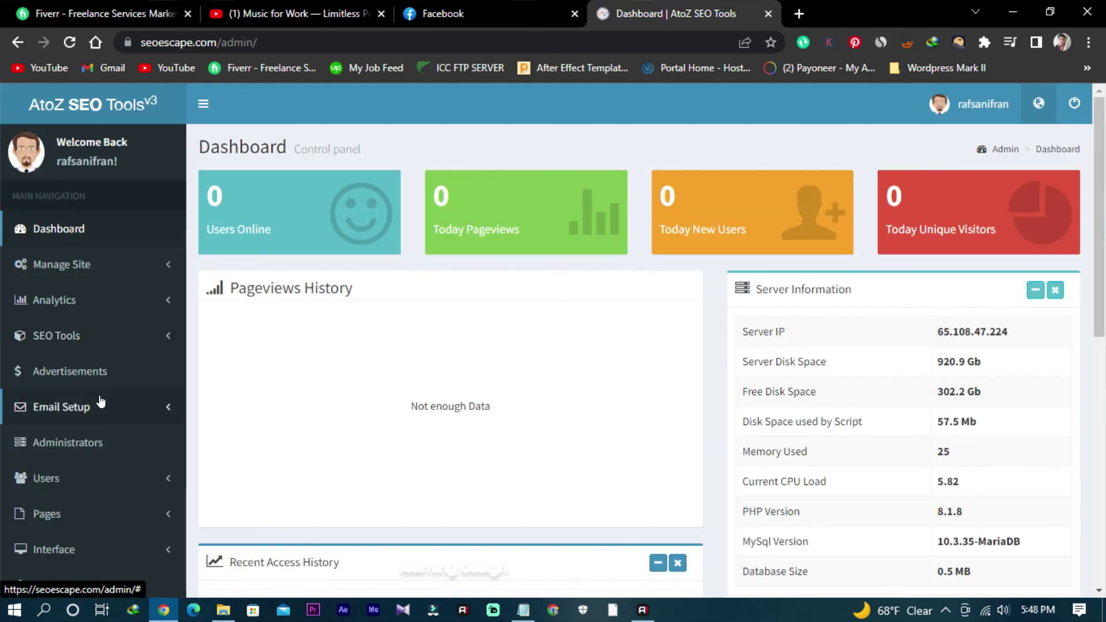
left_click(101, 344)
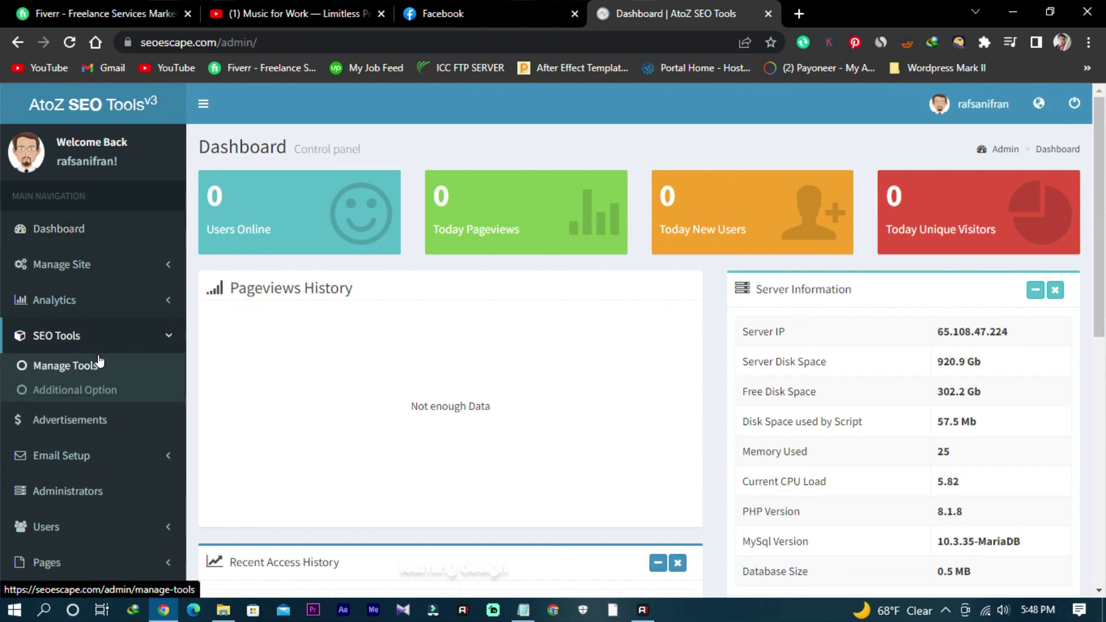